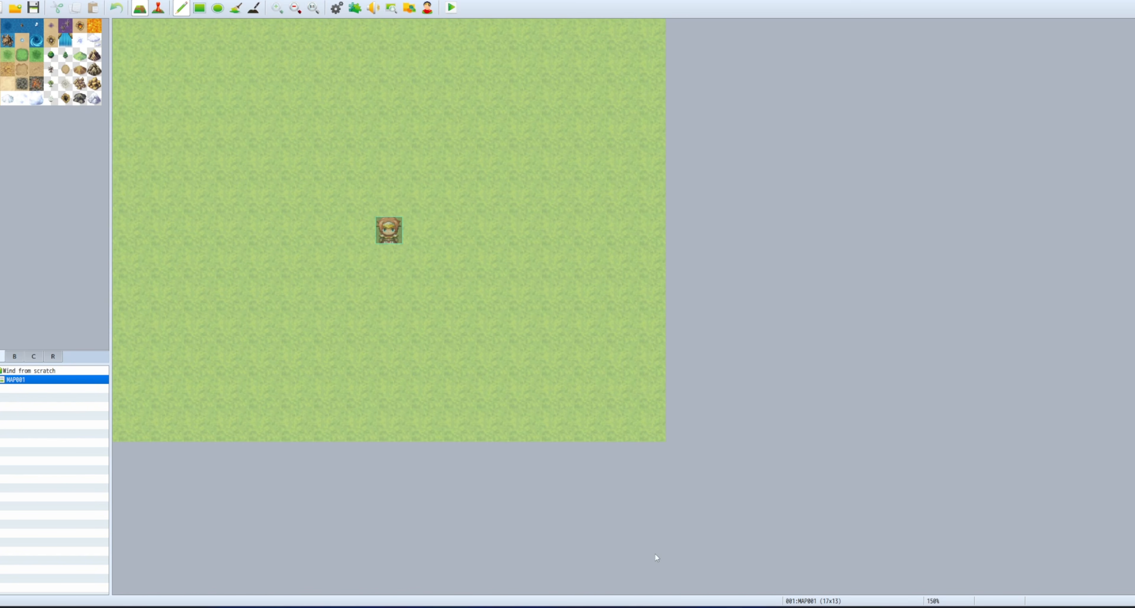
Bring the Wind Engine Download folder window to the front from the taskbar.
mouse_move(575, 607)
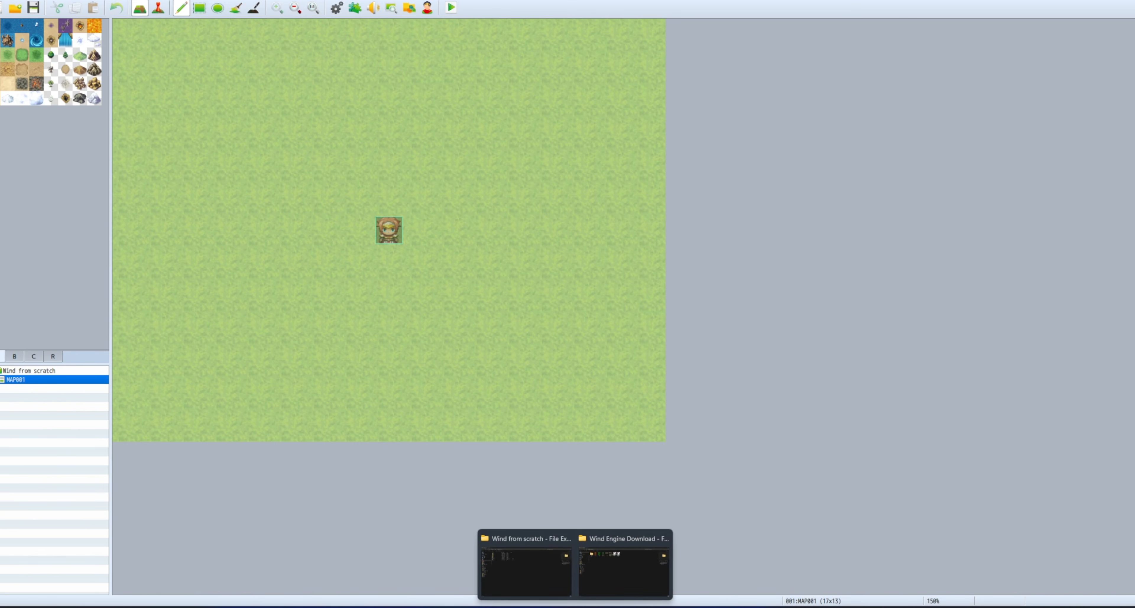
left_click(618, 571)
Inspect the downloaded flag, tree, boat and Outside_B_KillerGin image files in the folder.
left_click(199, 62)
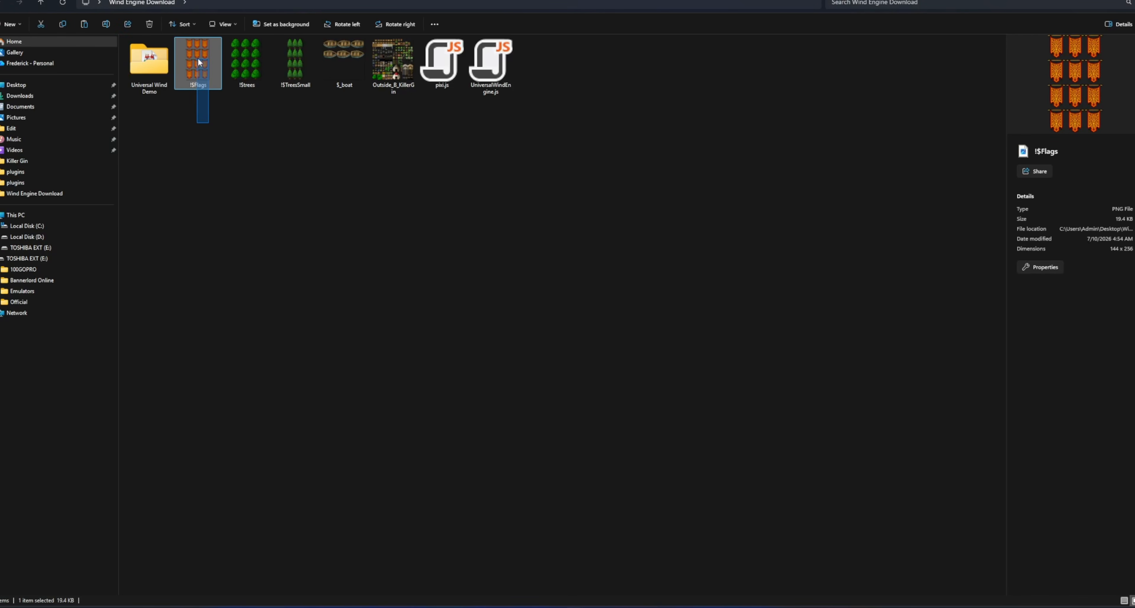
left_click_drag(199, 61, 362, 62)
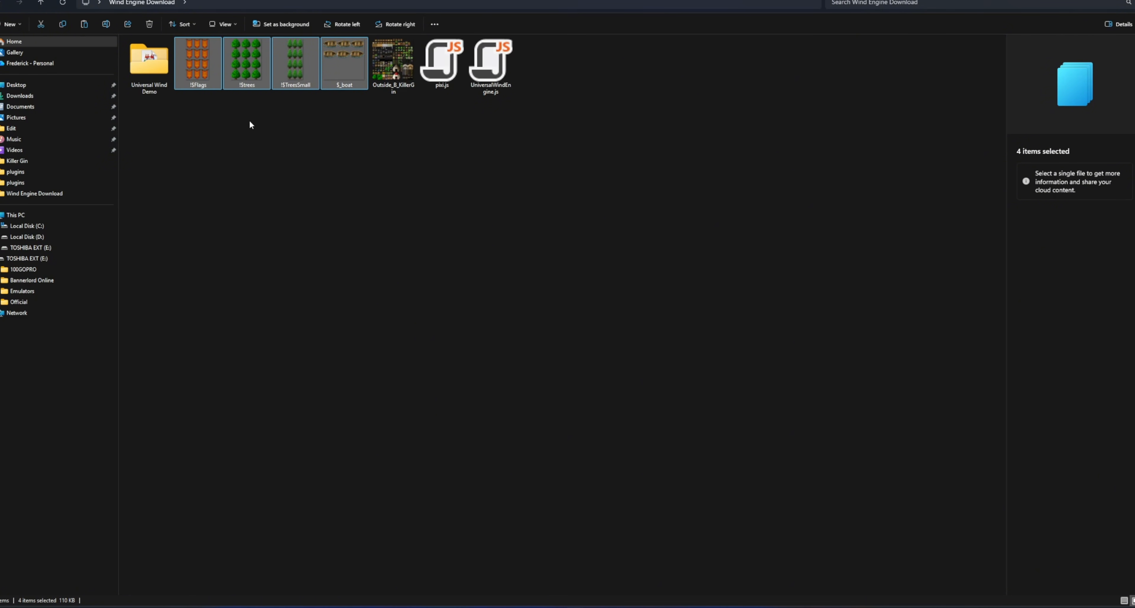
left_click(391, 186)
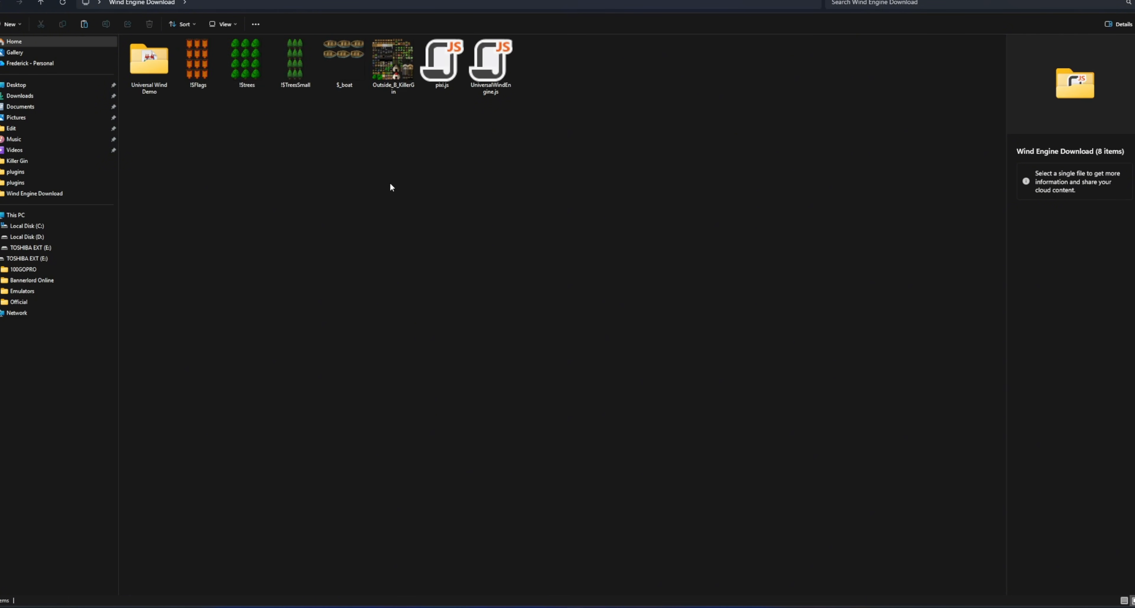
left_click(392, 61)
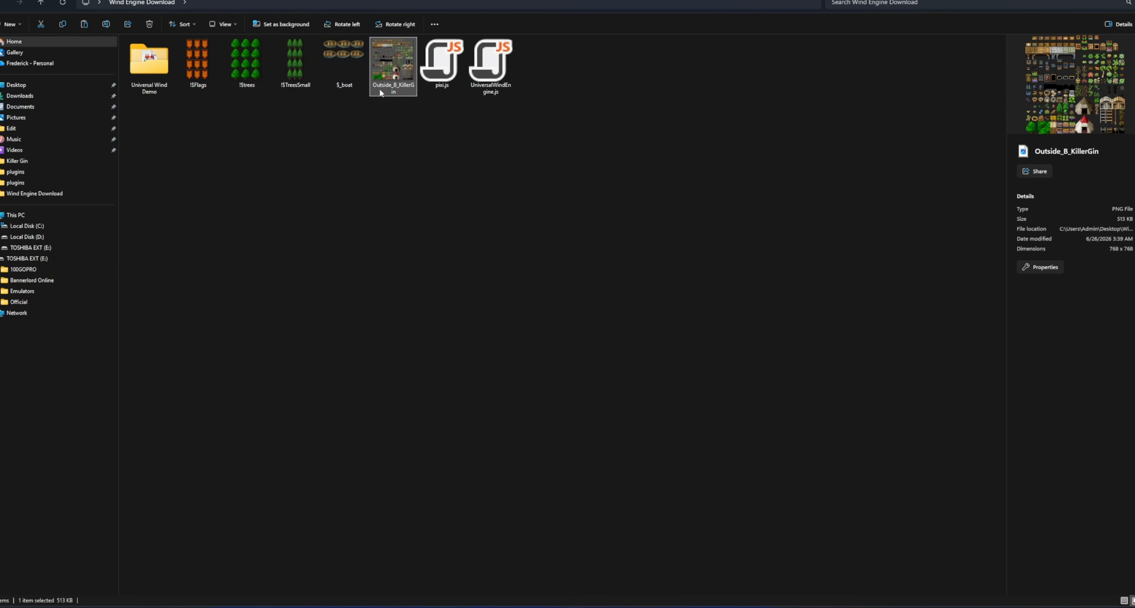
left_click(352, 158)
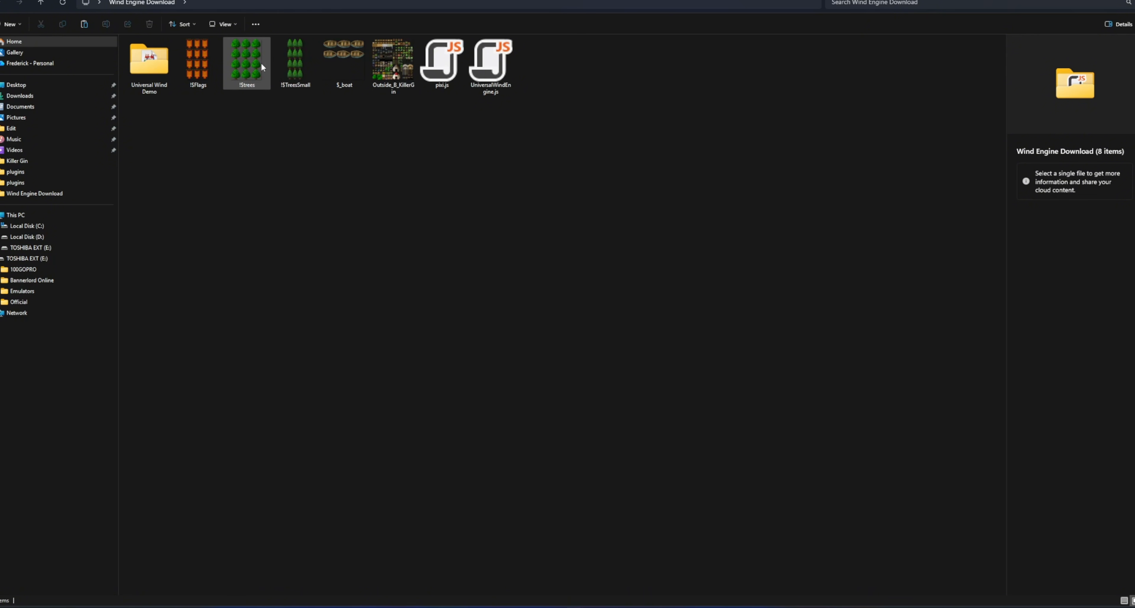
left_click_drag(394, 131, 212, 78)
left_click(332, 200)
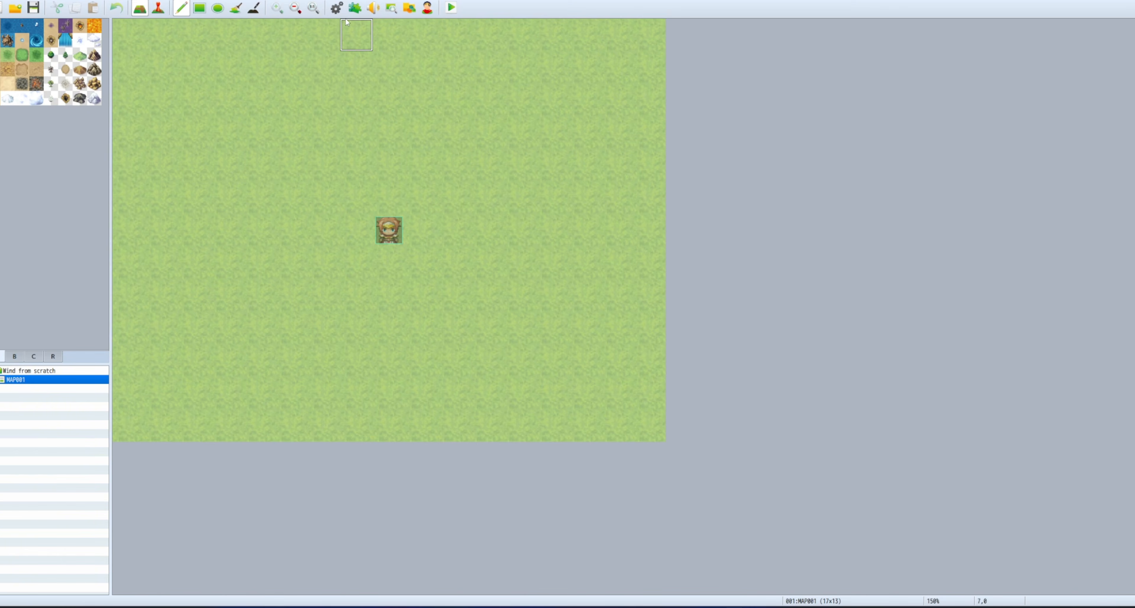
Delete the Community_Basic and MadeWithMv plugins in the Plugin Manager.
left_click(354, 7)
left_click(507, 198)
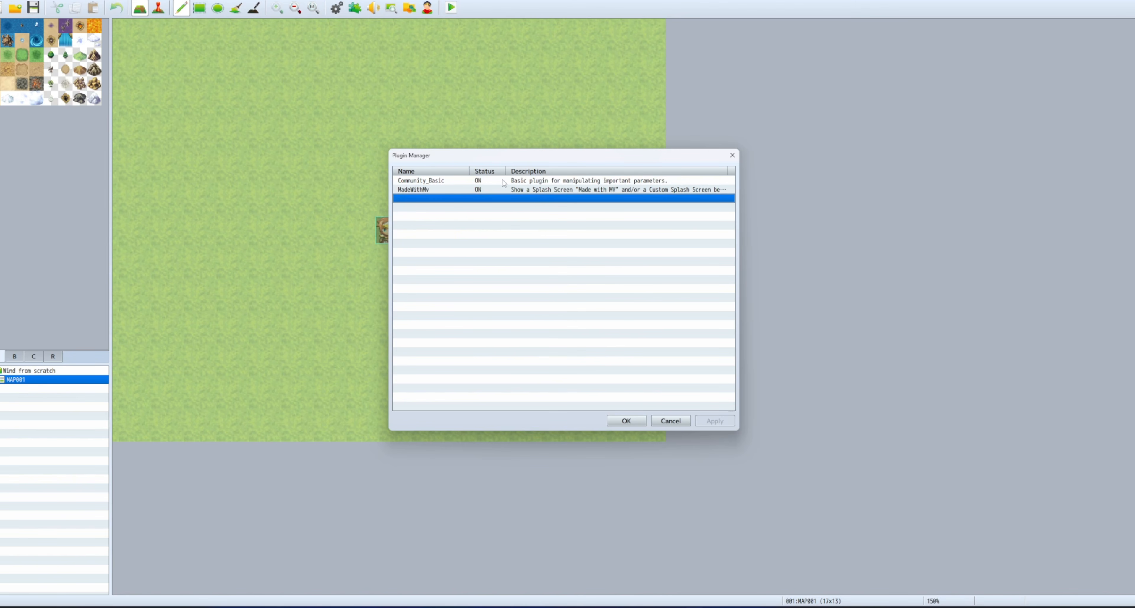
left_click(453, 181)
key("Delete")
key("Delete")
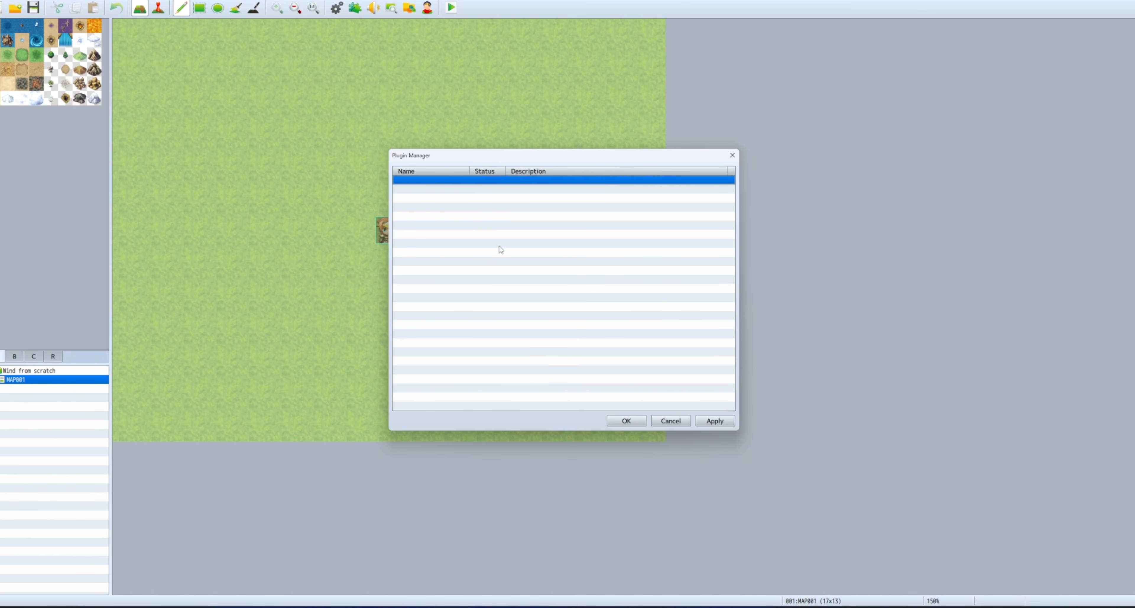
Add UniversalWindEngine as a new plugin entry on the empty row.
double_click(475, 180)
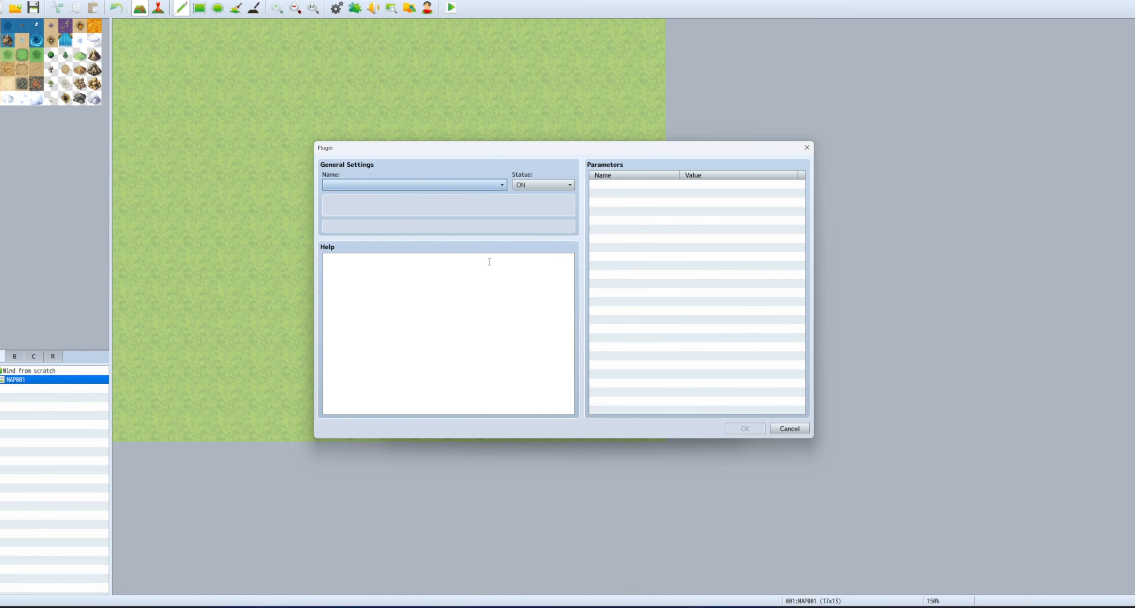
left_click(485, 185)
left_click(374, 279)
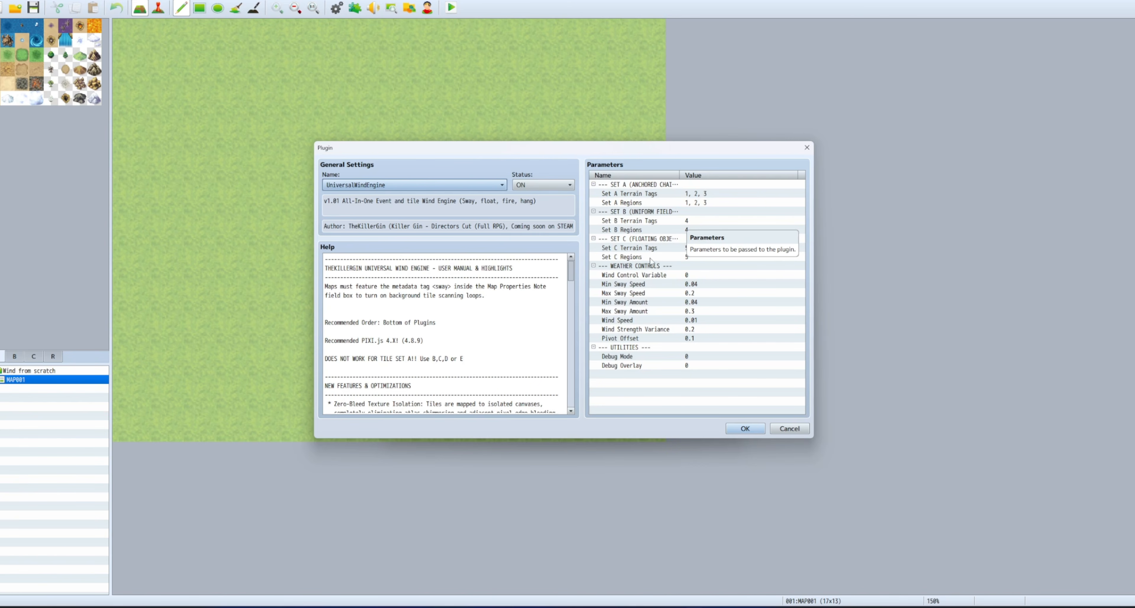
Review UniversalWindEngine's parameters, leaving Wind Control Variable unchanged, and confirm the plugin list.
left_click(646, 248)
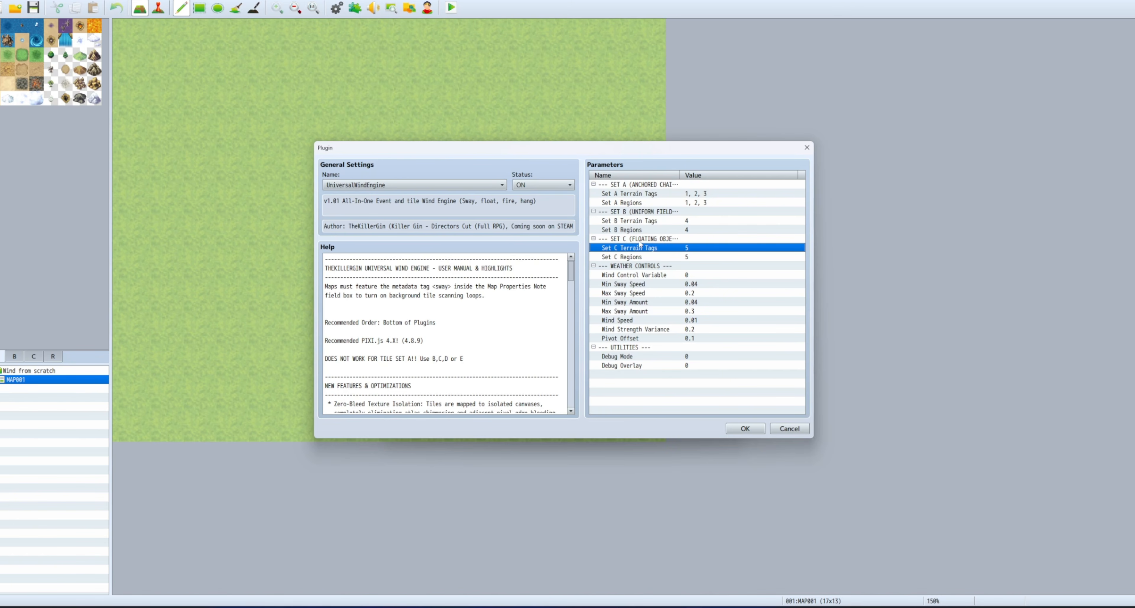
left_click(638, 275)
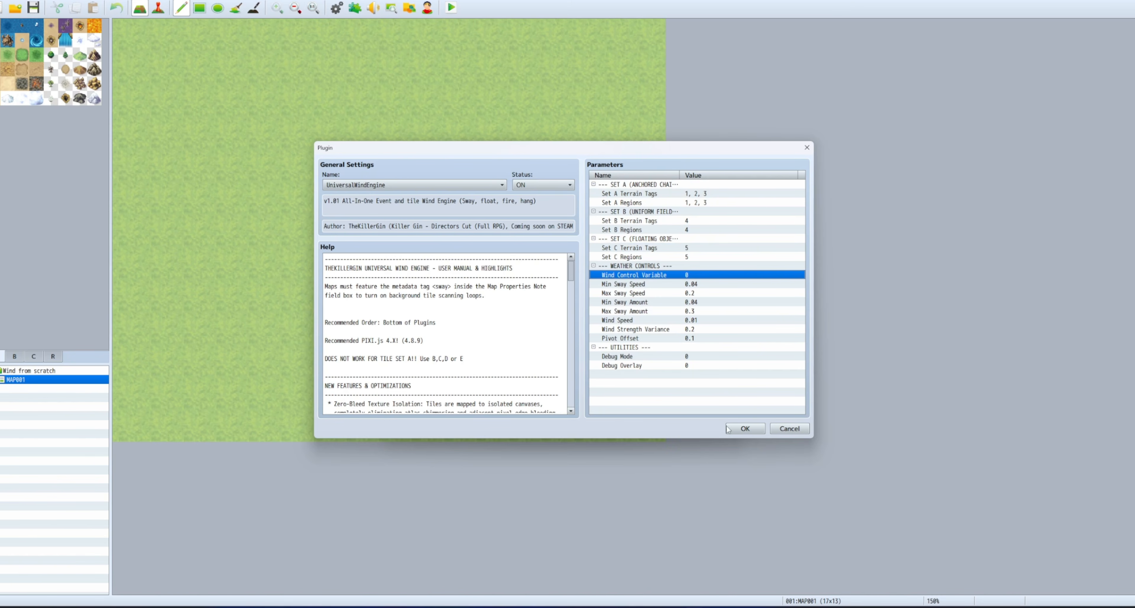
double_click(643, 275)
left_click(643, 331)
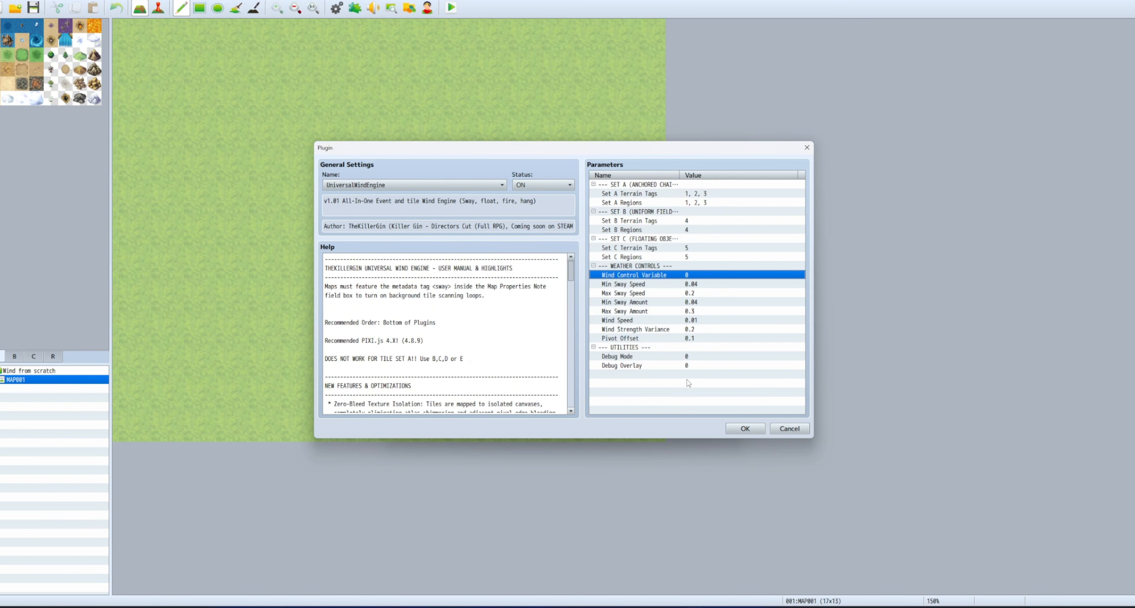
left_click(745, 428)
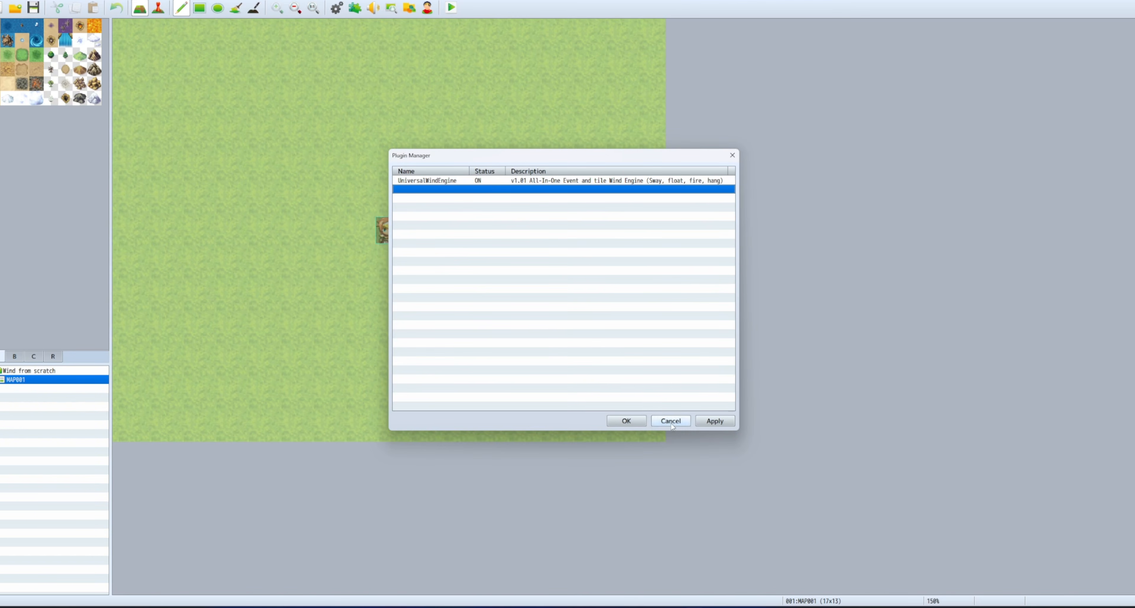
left_click(626, 420)
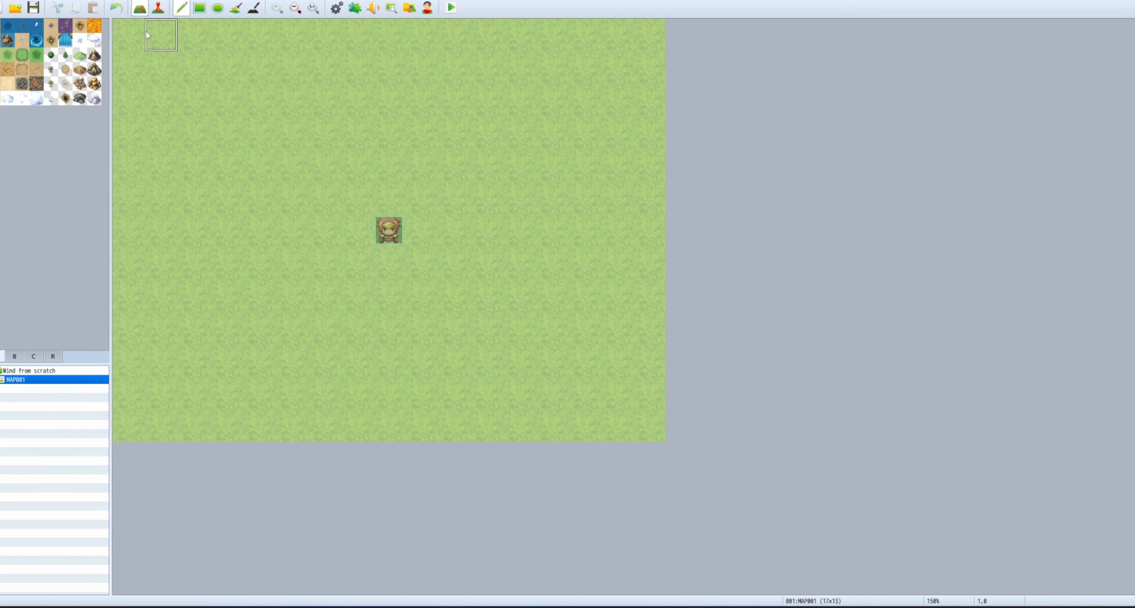
Add the <sway> tag to MAP001's note in its map properties.
right_click(48, 379)
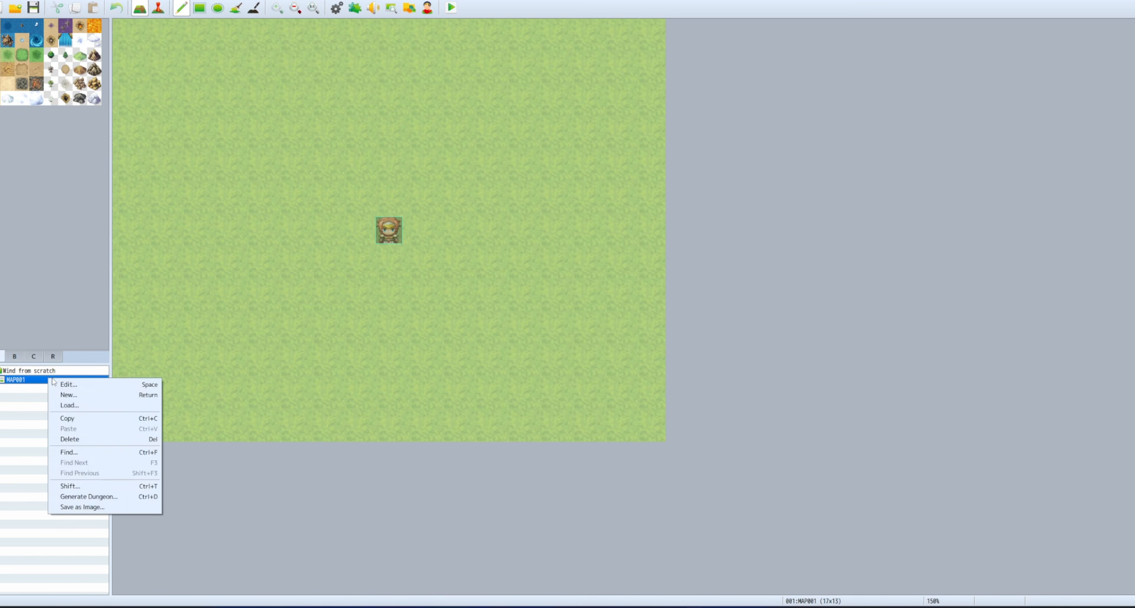
left_click(83, 385)
left_click(513, 336)
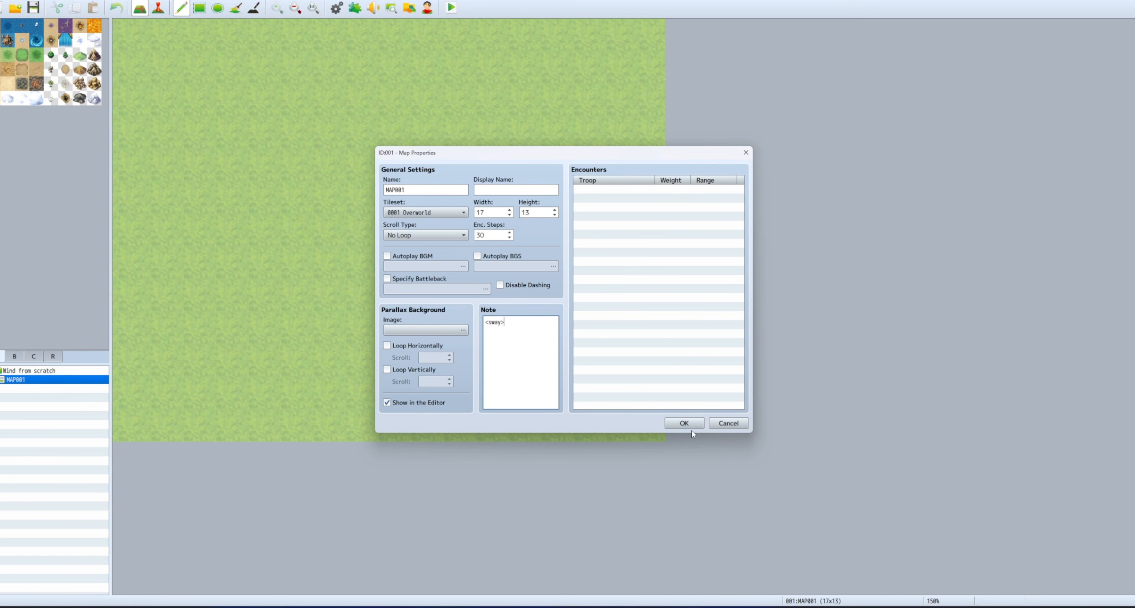
left_click(684, 423)
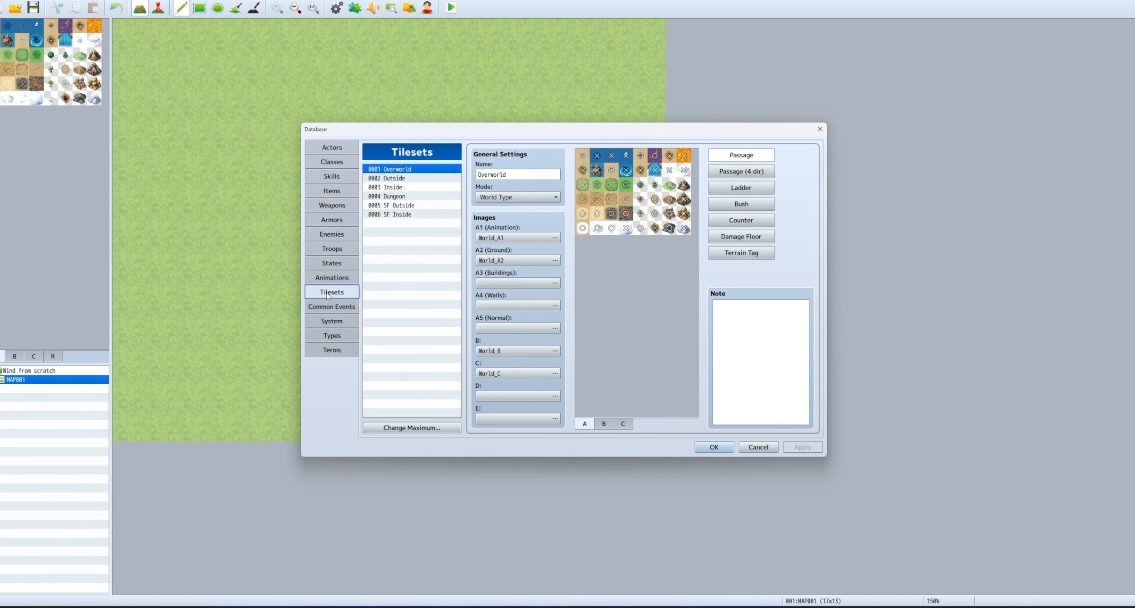
Set the 0002 Outside tileset's B image to Outside_B_KillerGin.
left_click(416, 178)
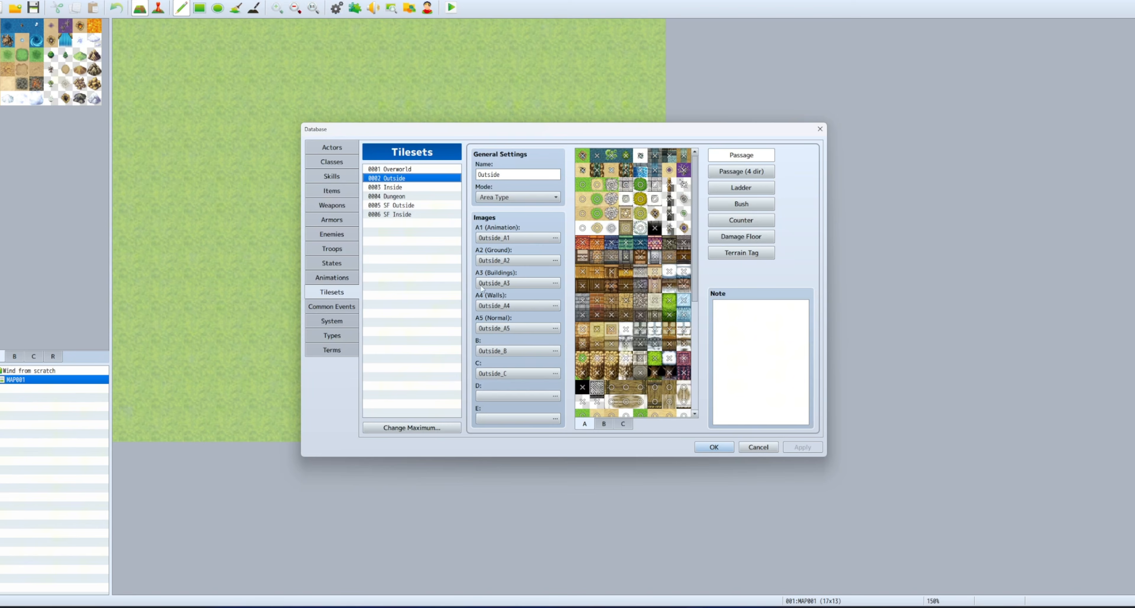
left_click(607, 425)
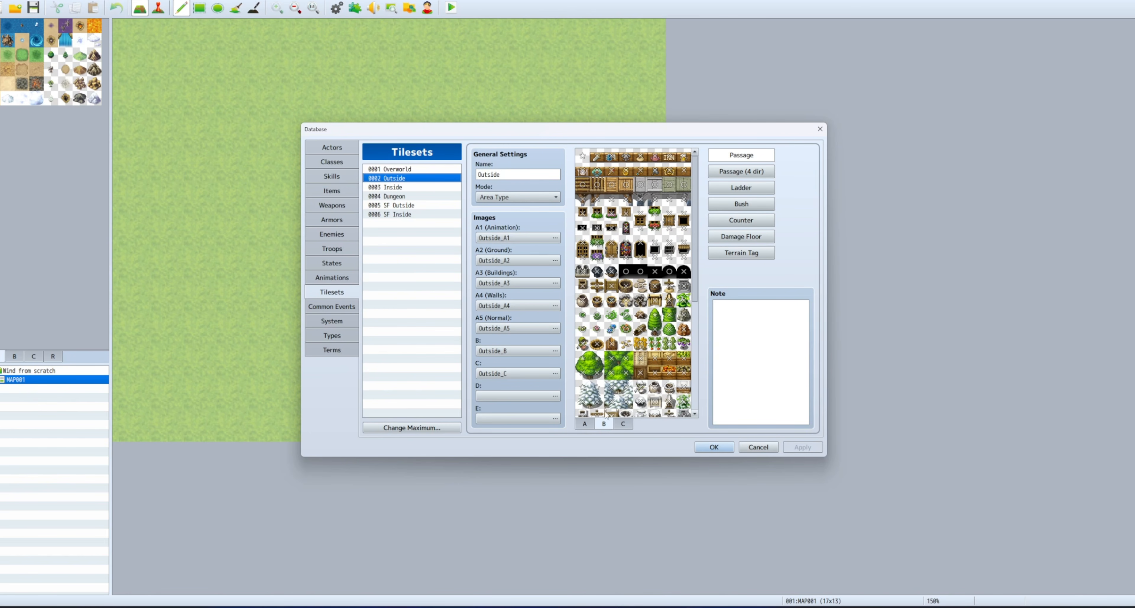
left_click(554, 351)
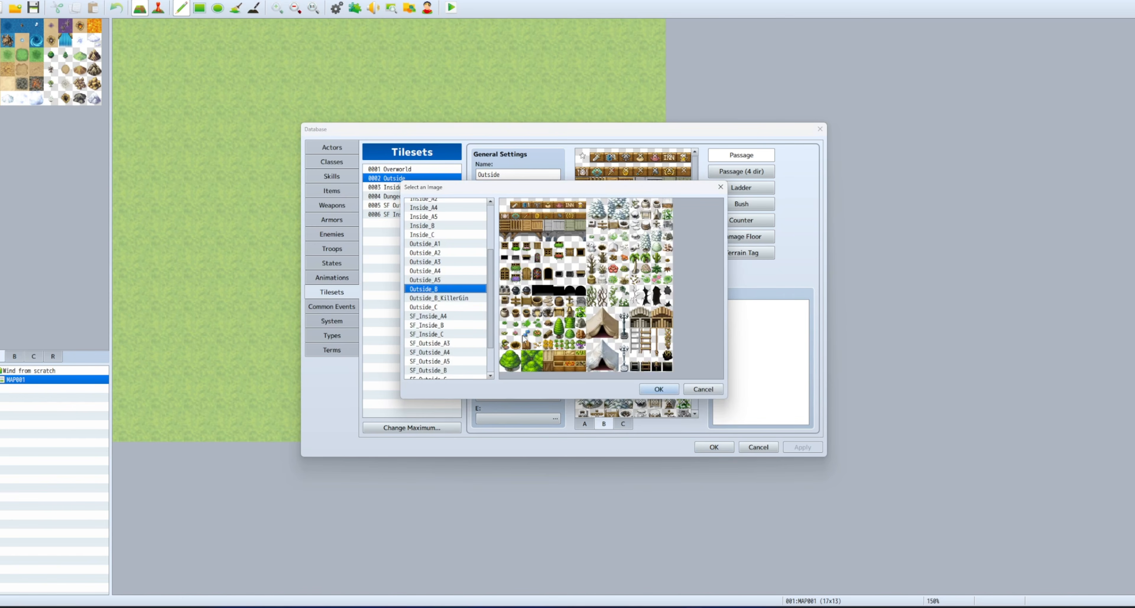
left_click(455, 300)
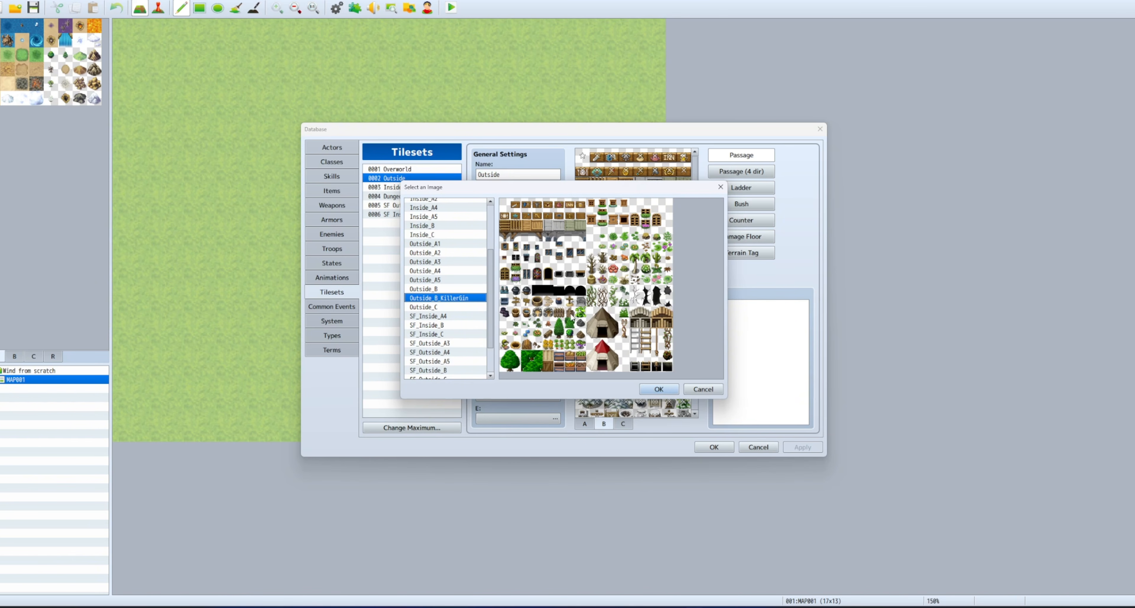
left_click(656, 389)
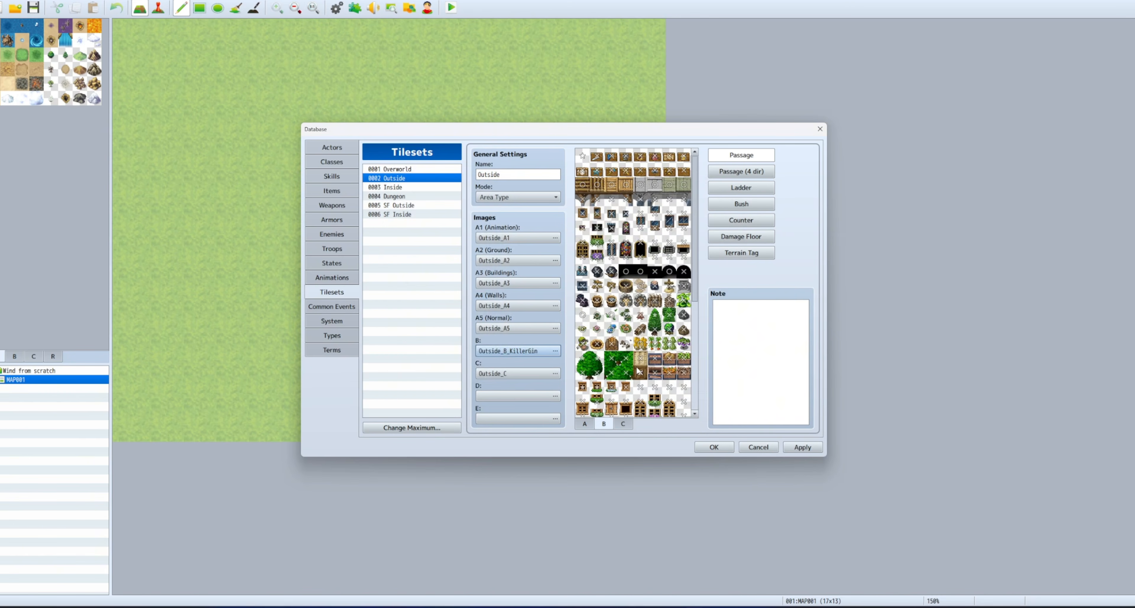
Tag the upper B tiles: tree top 2, flowers 2, plants 1 and 3.
left_click(740, 253)
scroll(652, 310, "down", 2)
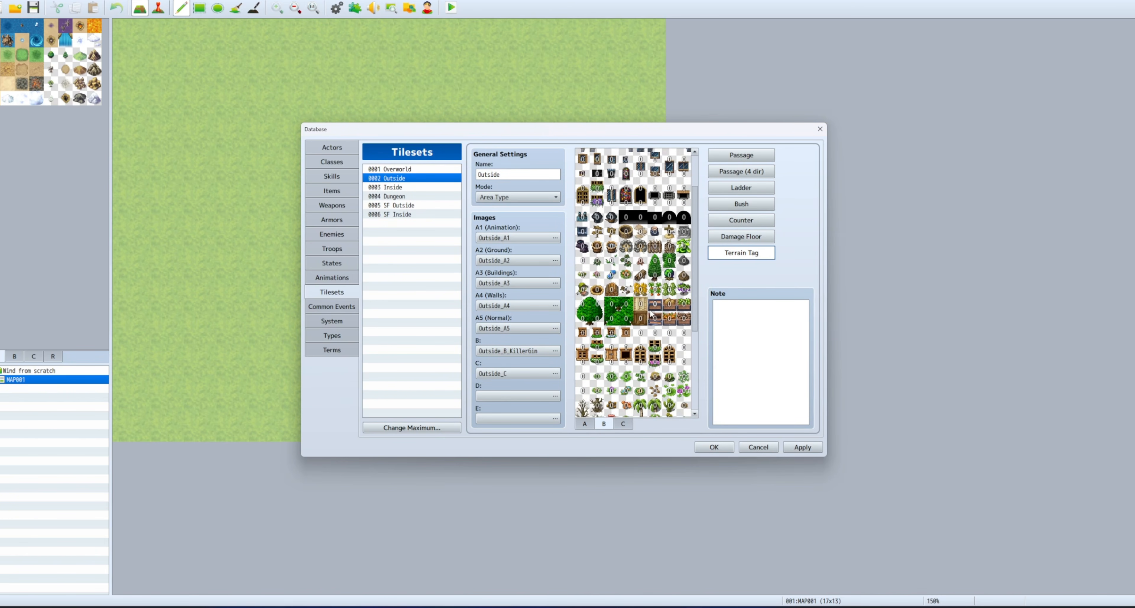
left_click(655, 263)
scroll(635, 340, "down", 3)
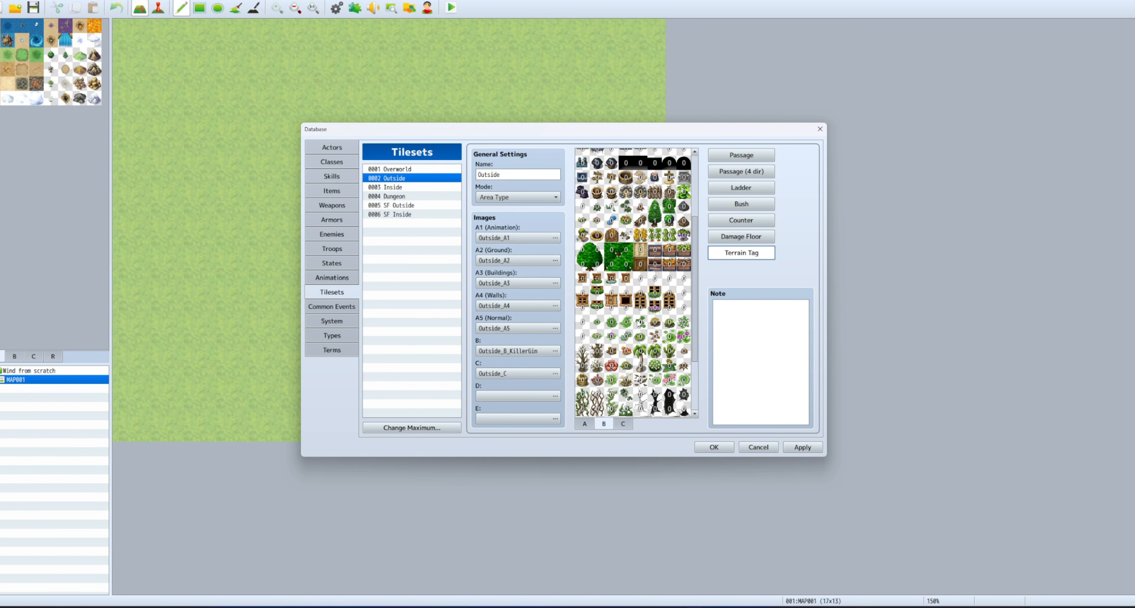
scroll(638, 323, "up", 1)
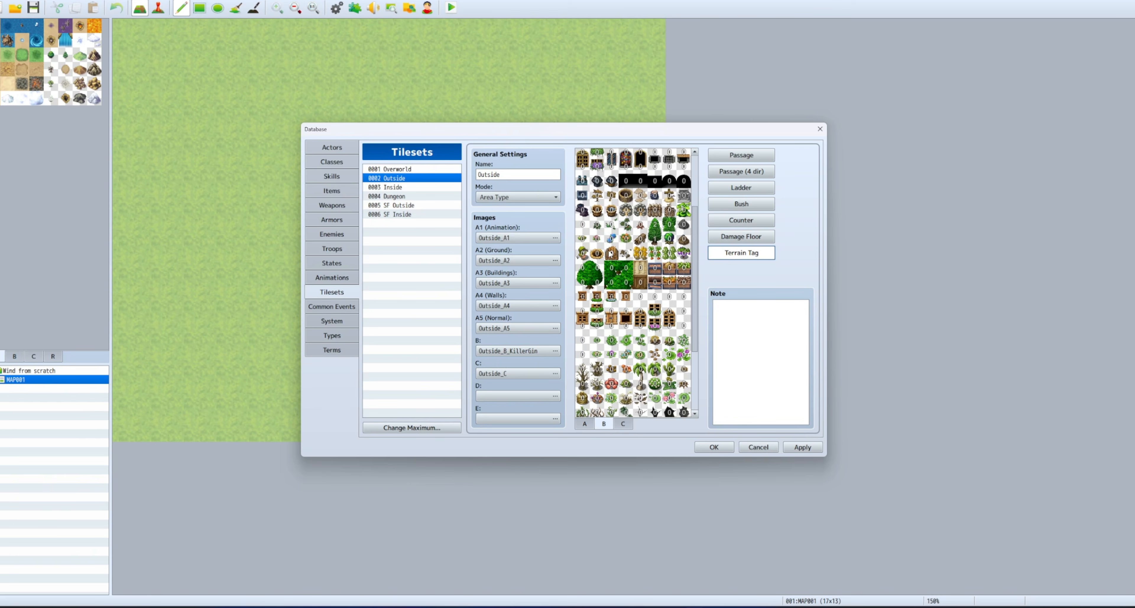
left_click(610, 226)
left_click(610, 226)
left_click(596, 227)
left_click(624, 242)
left_click(597, 240)
left_click(611, 240)
left_click(626, 225)
Tag the palm and bare tree tiles: trunks terrain tag 1, tops terrain tag 2.
scroll(655, 310, "down", 3)
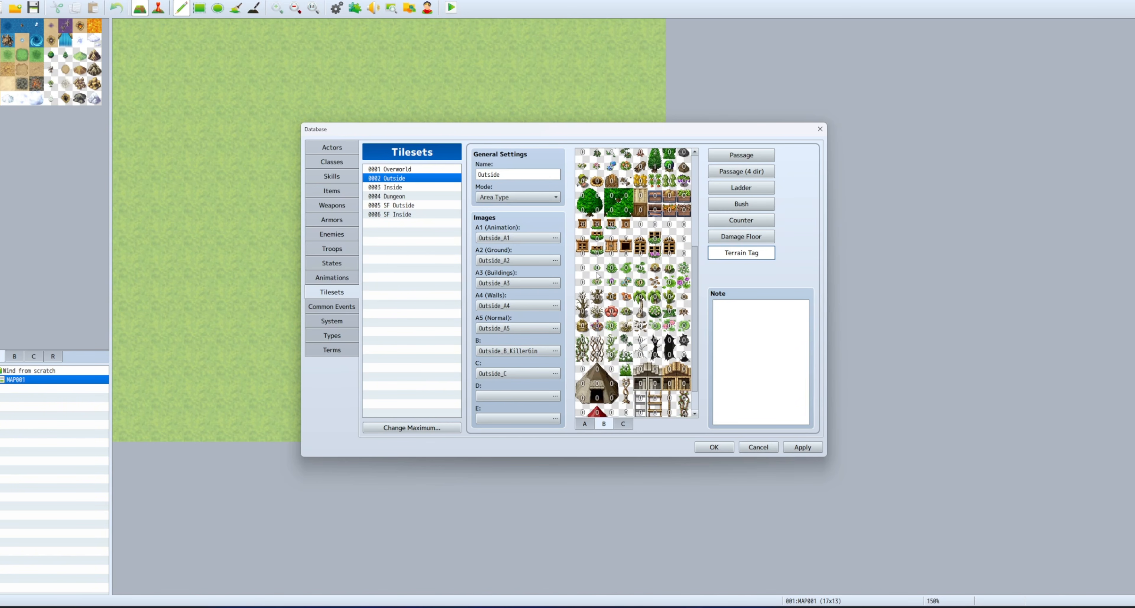
left_click(611, 268)
left_click(626, 326)
left_click(627, 326)
left_click(626, 326)
left_click(626, 327)
left_click(640, 313)
left_click(639, 302)
left_click(639, 302)
left_click(582, 313)
left_click(583, 300)
left_click(583, 299)
left_click(671, 286)
left_click(671, 286)
left_click(671, 286)
Give the small green plant tiles terrain tag 4 and a neighbour tag 1, then close the Database.
scroll(656, 349, "down", 1)
scroll(658, 352, "up", 5)
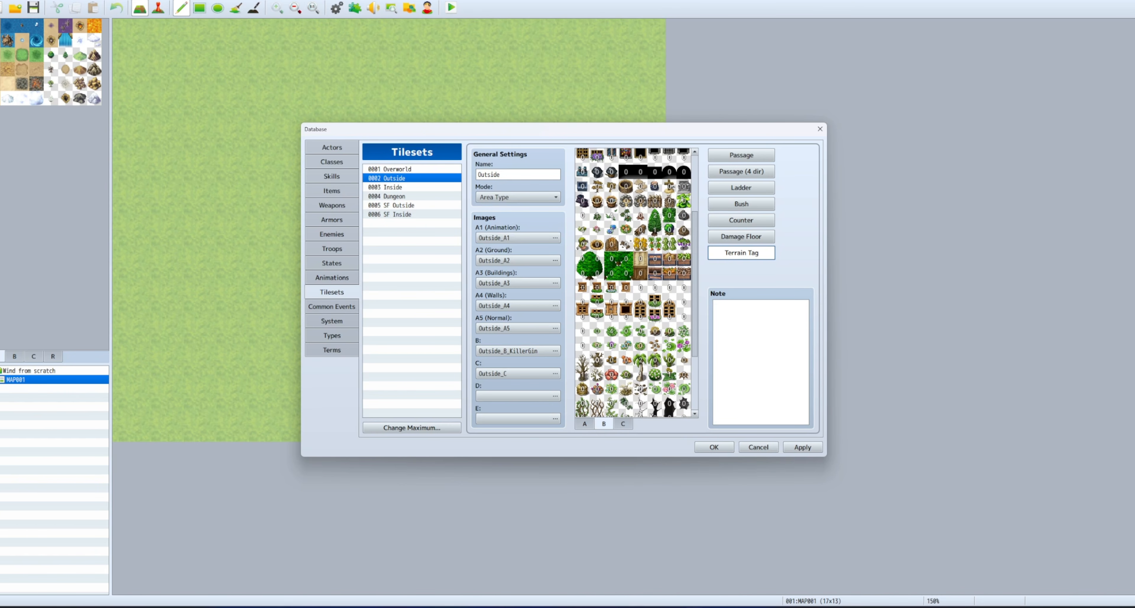
scroll(649, 379, "down", 2)
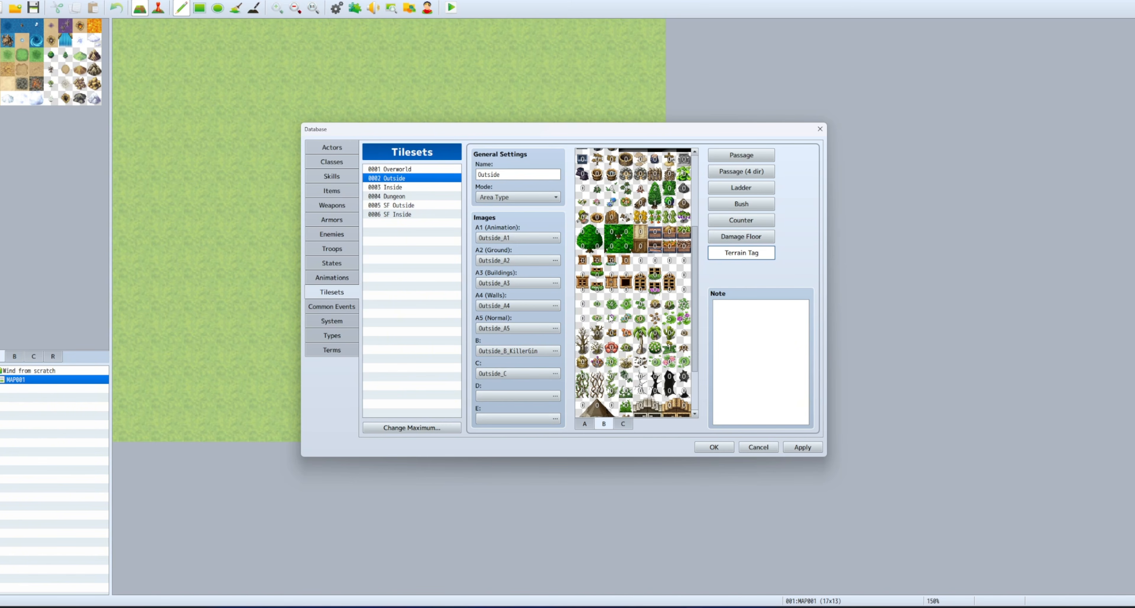
left_click(598, 307)
left_click(597, 307)
left_click(597, 307)
left_click(597, 307)
left_click(613, 321)
left_click(623, 323)
scroll(651, 363, "down", 2)
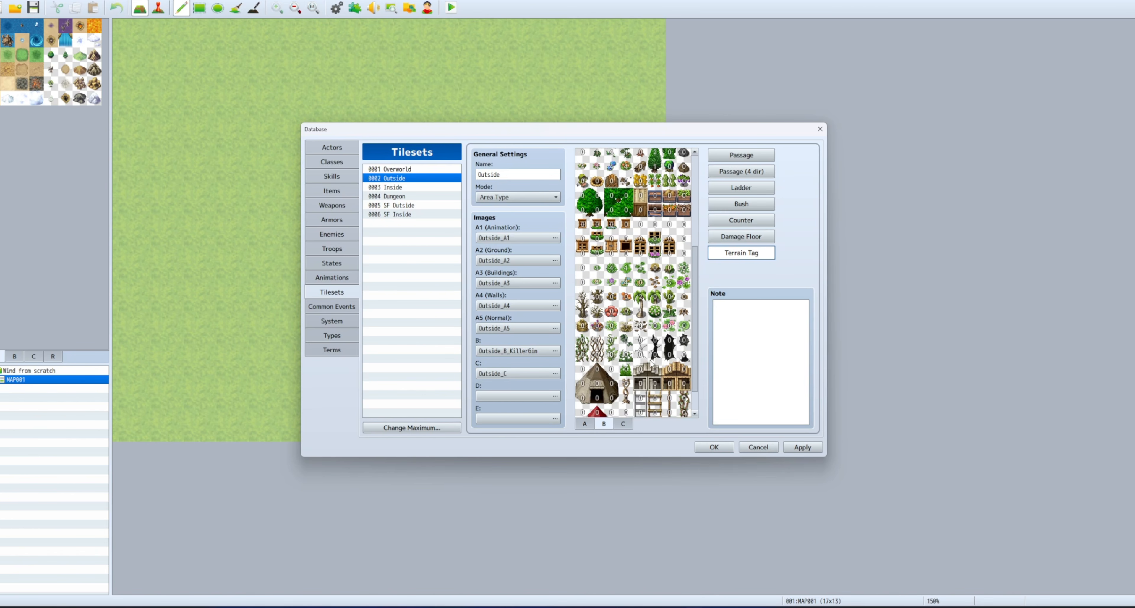
scroll(651, 363, "down", 2)
scroll(650, 363, "up", 2)
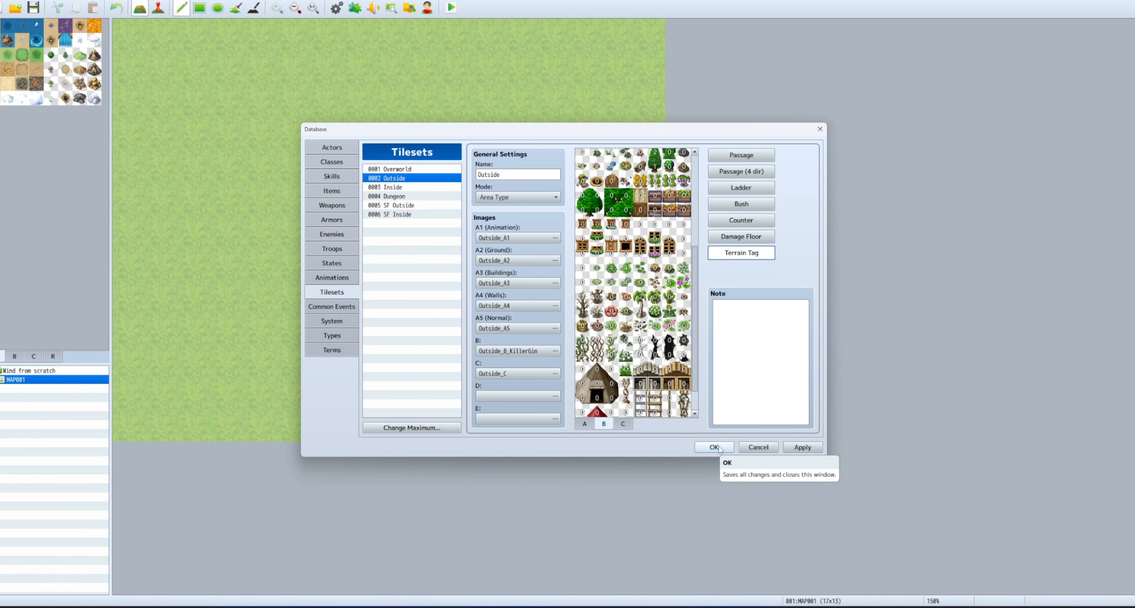
scroll(676, 321, "up", 1)
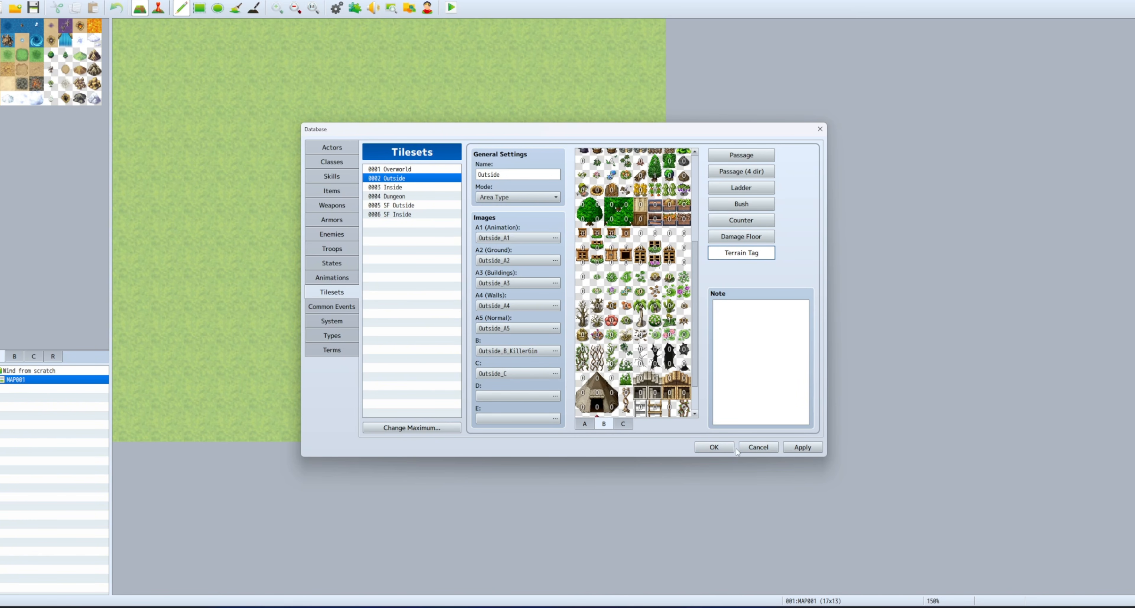
left_click(713, 447)
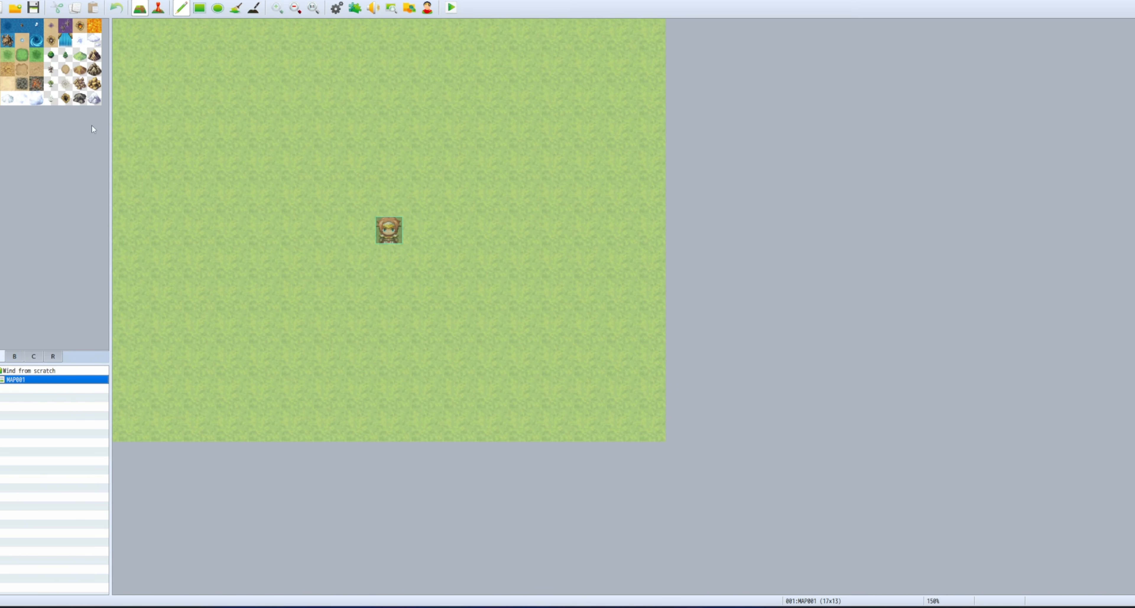
Change MAP001's tileset to 0002 Outside in its Map Properties.
left_click(14, 356)
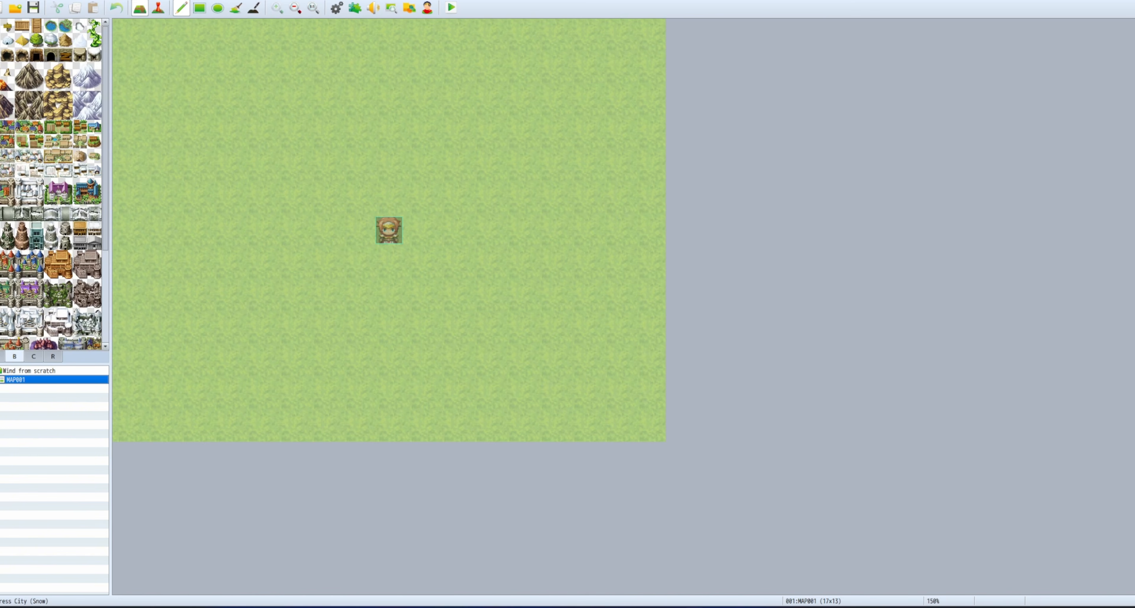
right_click(26, 381)
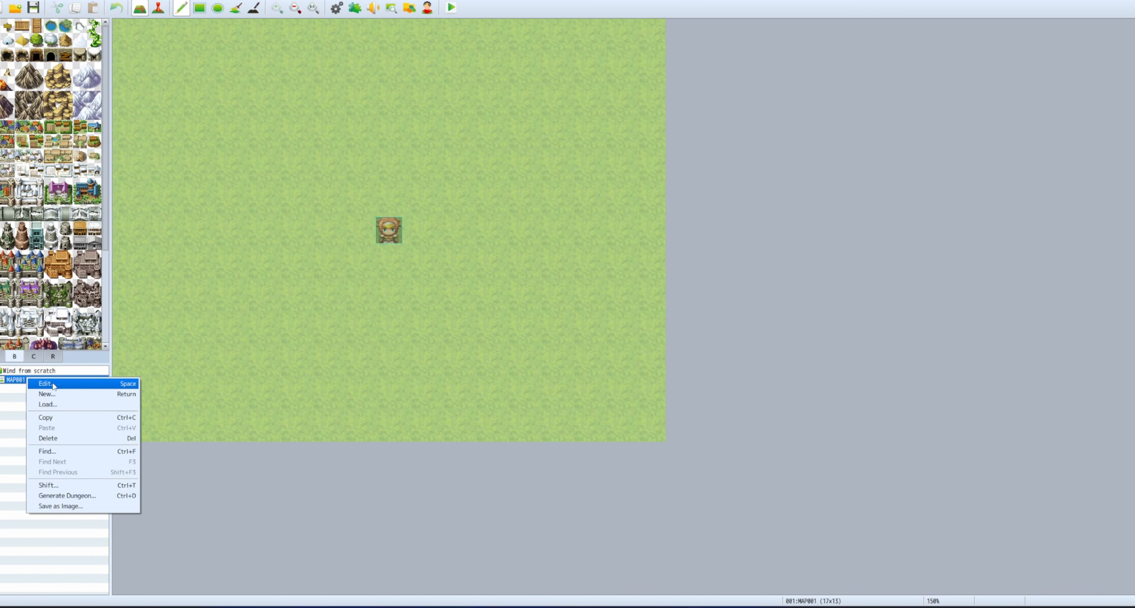
left_click(53, 385)
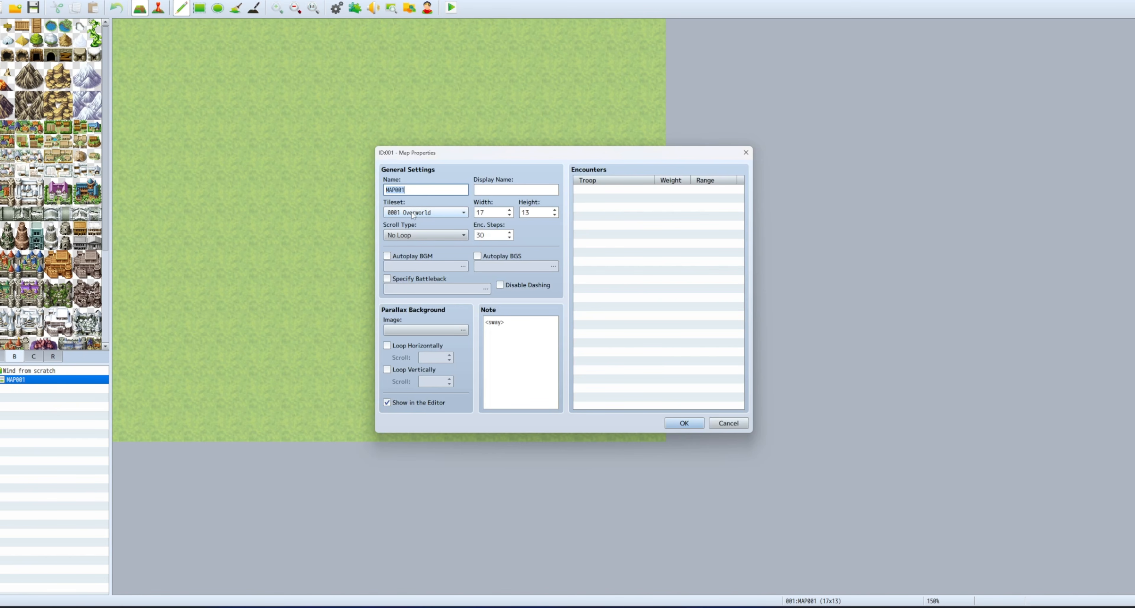
left_click(684, 422)
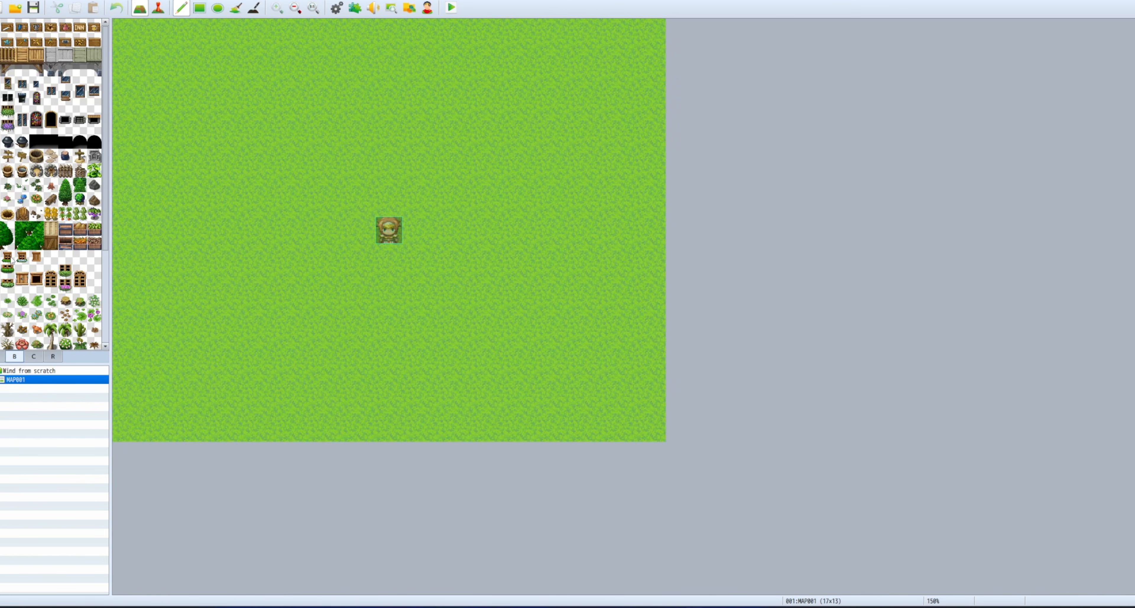
Stamp six trees around the grass map with the Pencil tool.
left_click(66, 185)
left_click(293, 115)
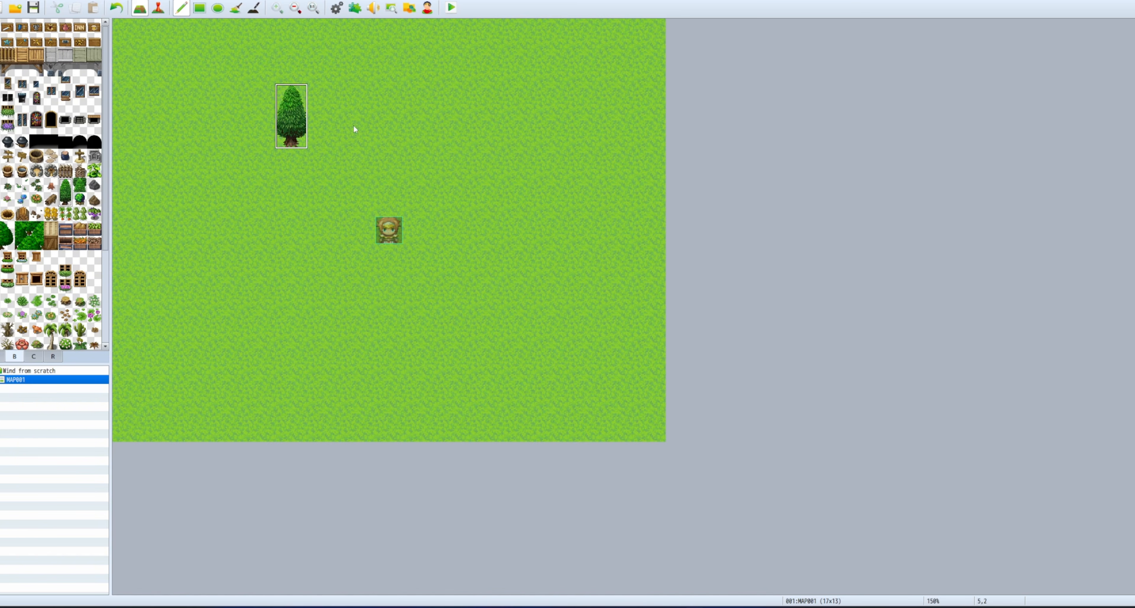
left_click(520, 147)
left_click(520, 343)
left_click(356, 344)
left_click(263, 271)
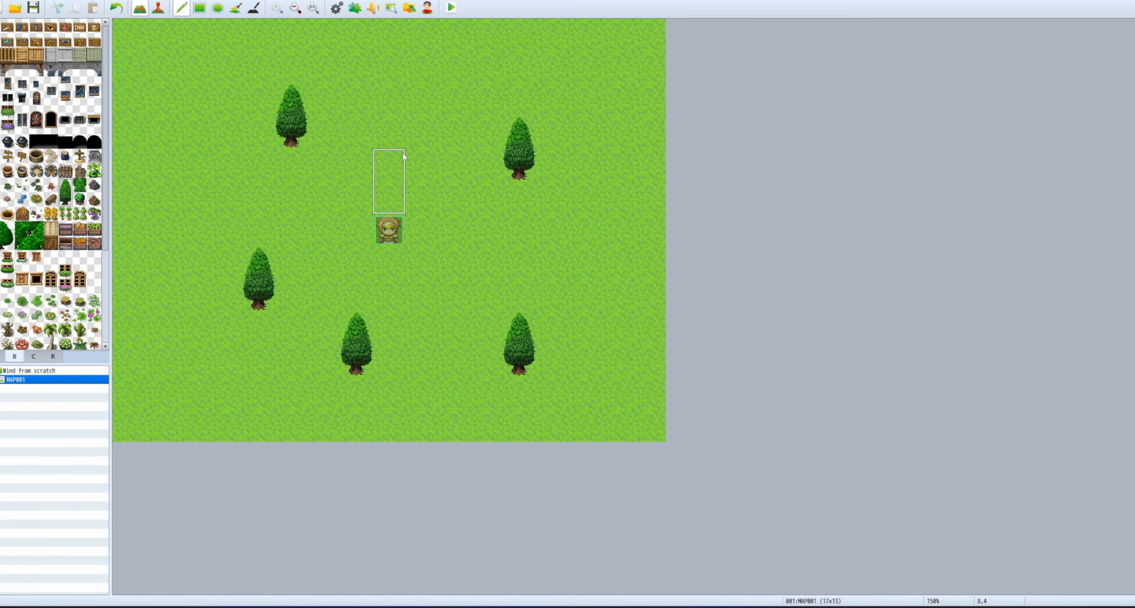
left_click(389, 131)
Place a pampas-grass clump below the left tree and a fern on the right side.
scroll(56, 219, "down", 1)
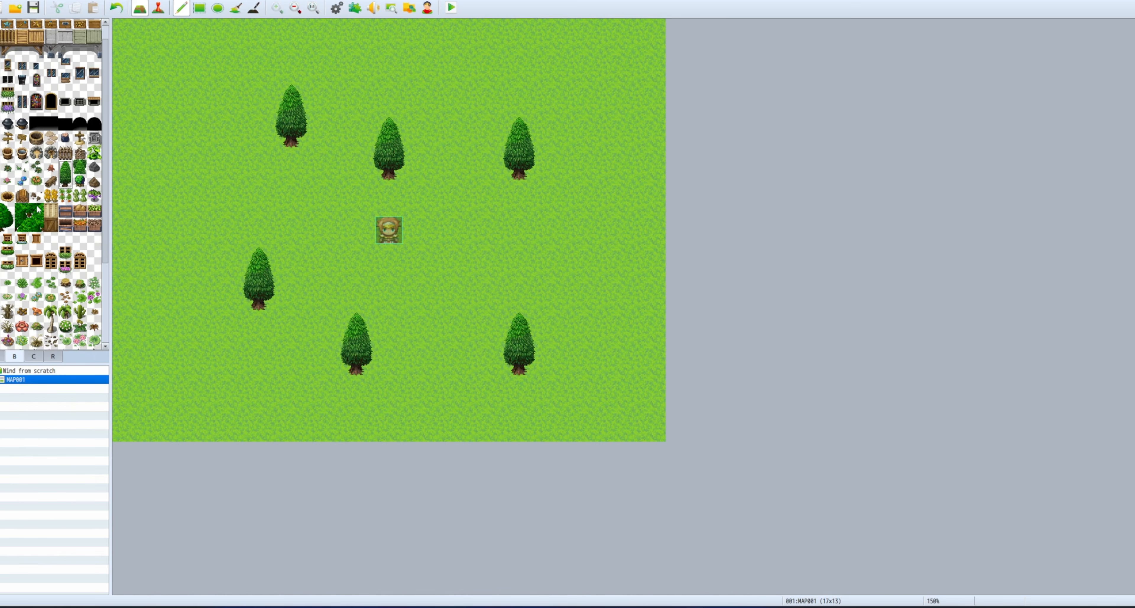
scroll(38, 209, "down", 3)
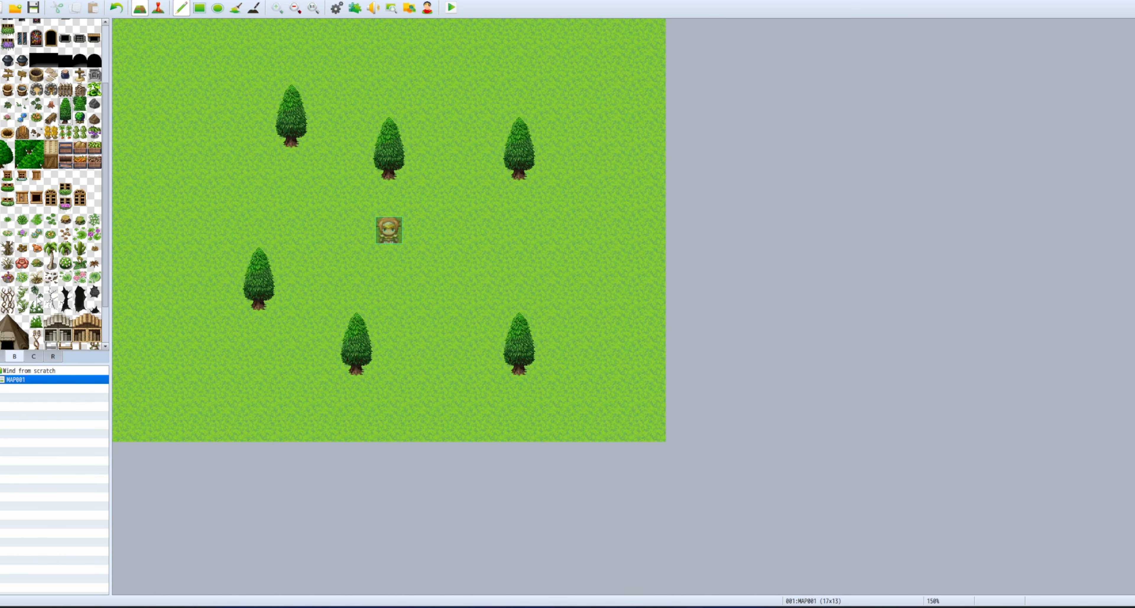
left_click(37, 277)
left_click(226, 328)
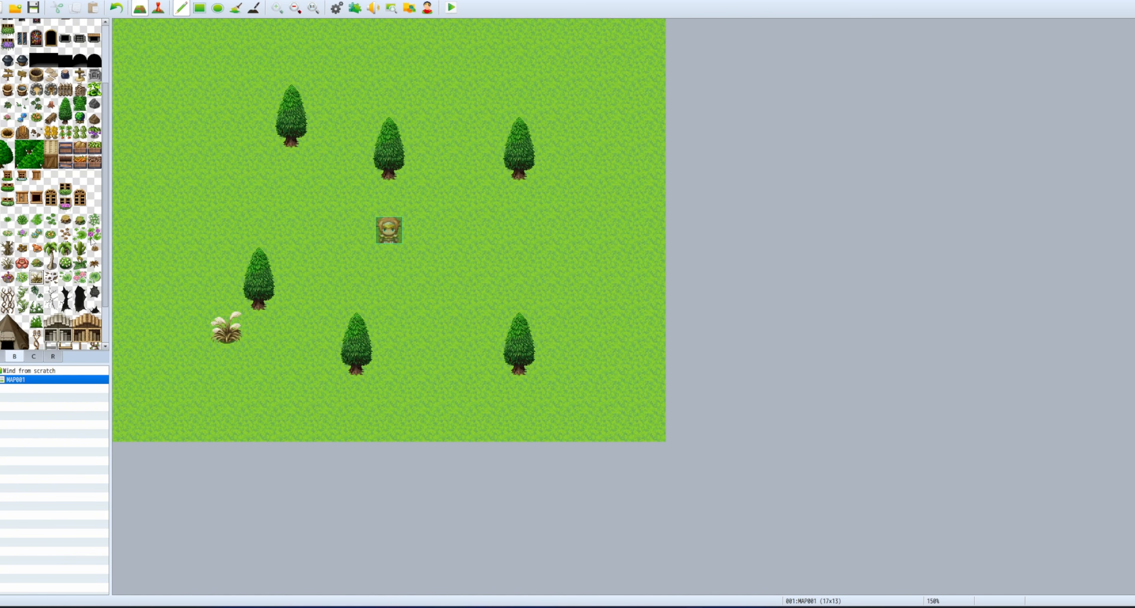
left_click(80, 263)
left_click(584, 262)
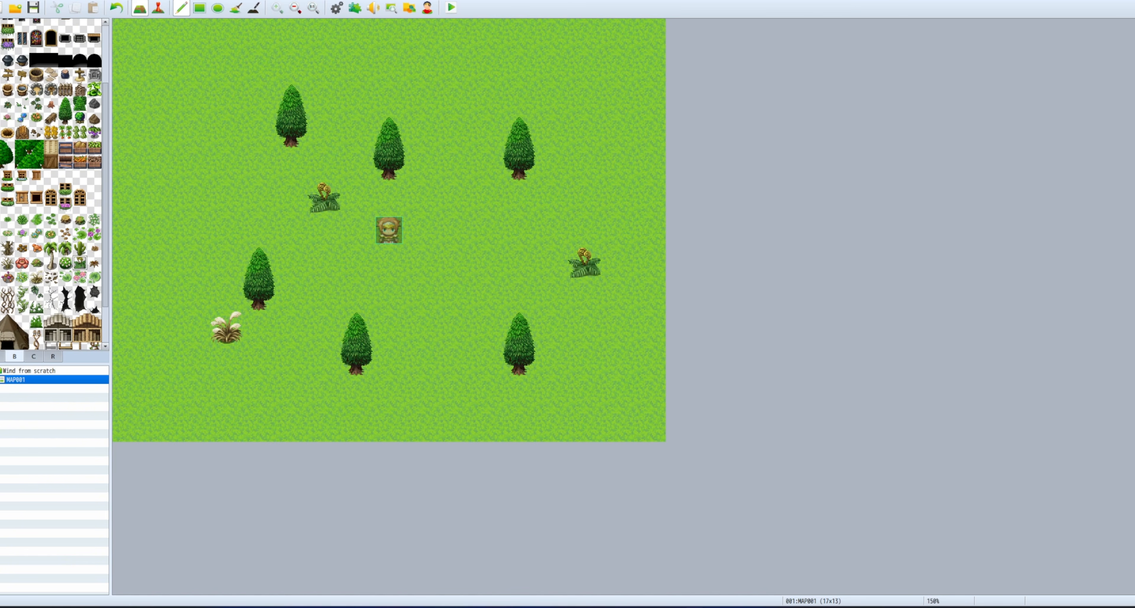
scroll(53, 185, "up", 1)
left_click(1, 356)
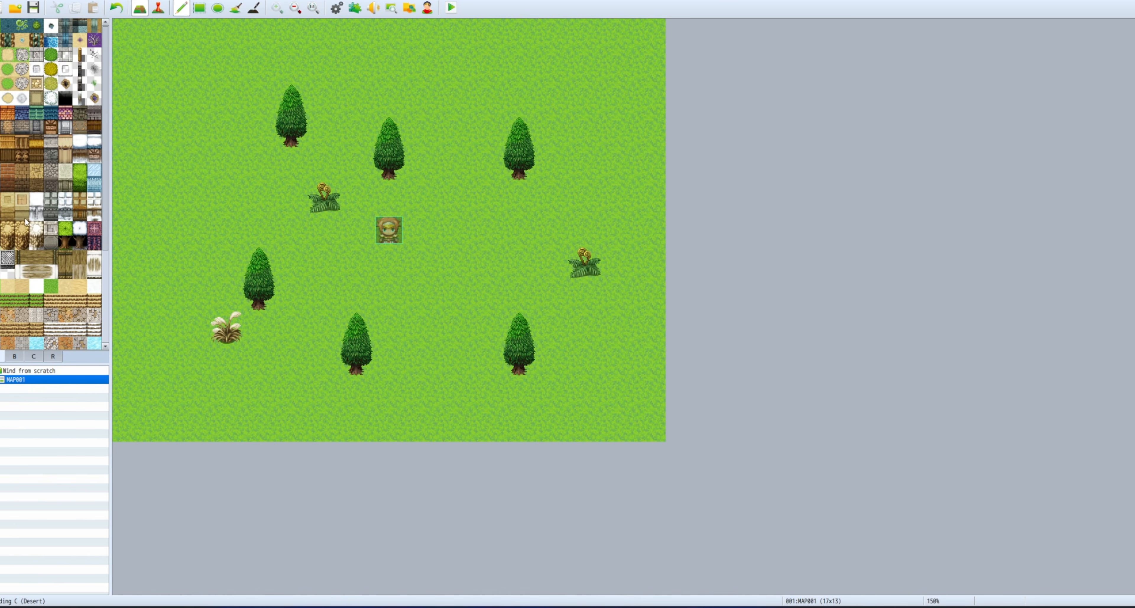
Paint a water lake in the upper-left corner with deep water in its corner.
mouse_move(222, 66)
left_mouse_down()
mouse_move(165, 185)
mouse_move(254, 47)
mouse_move(162, 165)
mouse_move(161, 103)
mouse_move(137, 79)
mouse_move(161, 95)
mouse_move(128, 230)
left_mouse_up()
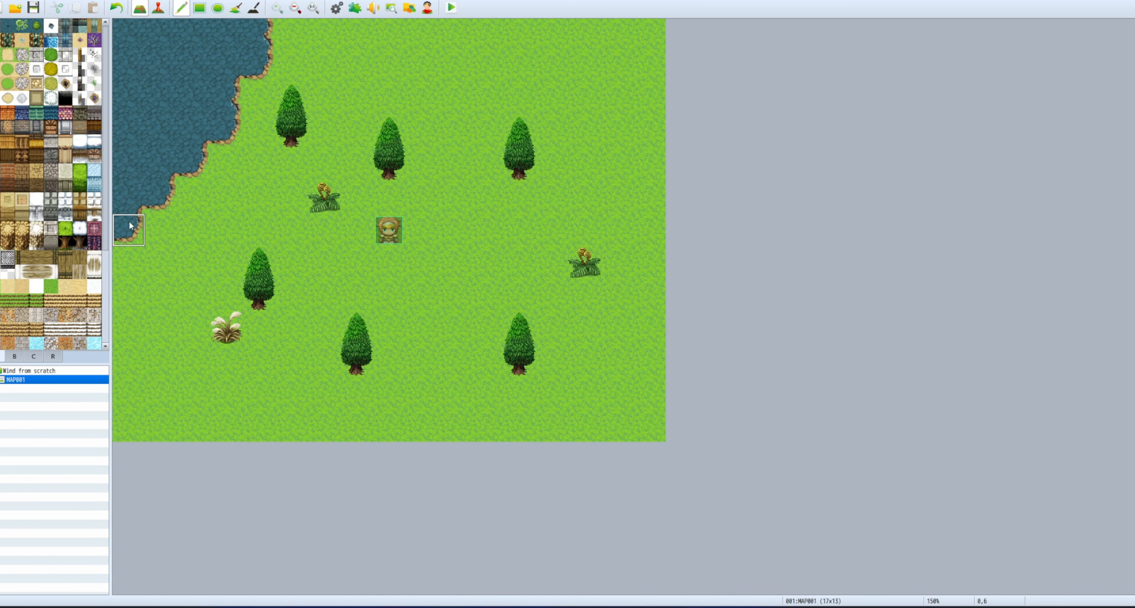
left_click(7, 25)
mouse_move(208, 63)
left_mouse_down()
mouse_move(159, 35)
mouse_move(150, 53)
mouse_move(132, 39)
mouse_move(159, 83)
left_mouse_up()
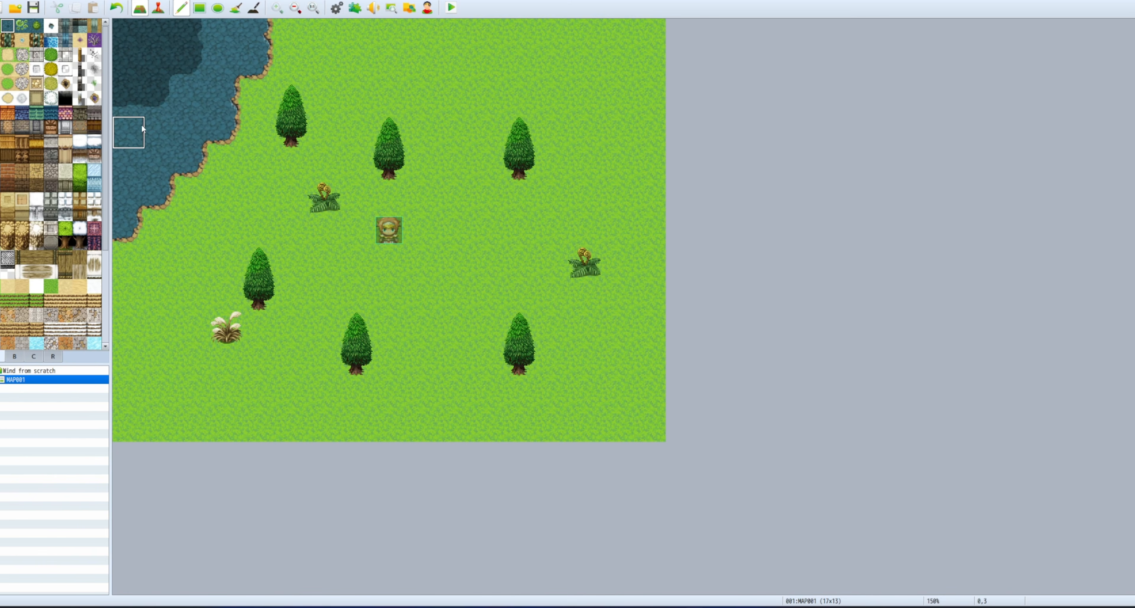
Place a plain lily pad and a flowering lily pad on the lake.
left_click(12, 358)
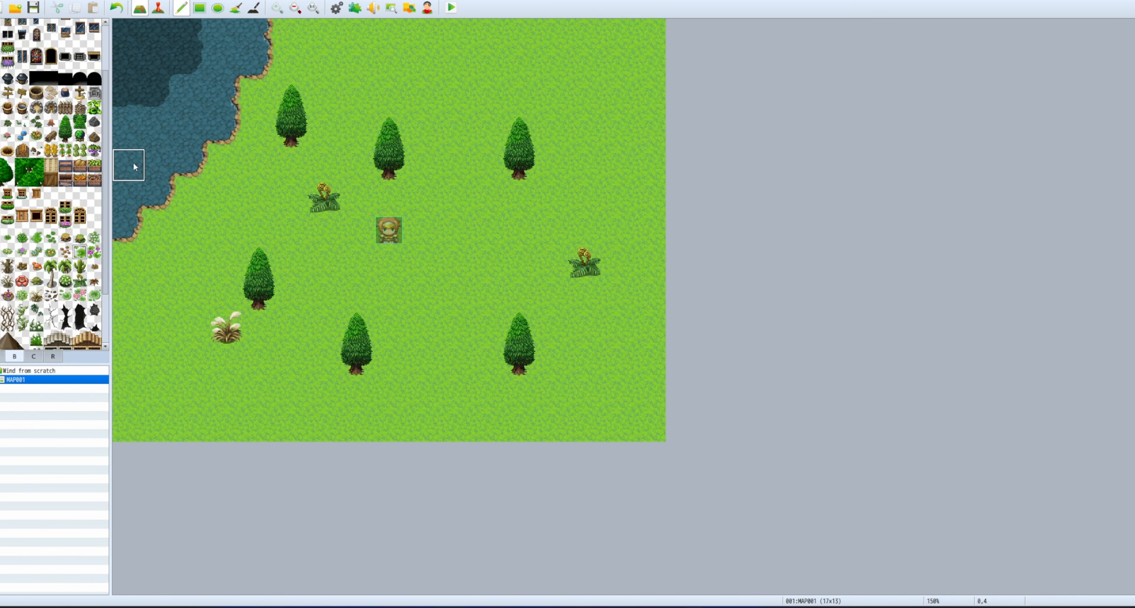
left_click(161, 101)
left_click(95, 251)
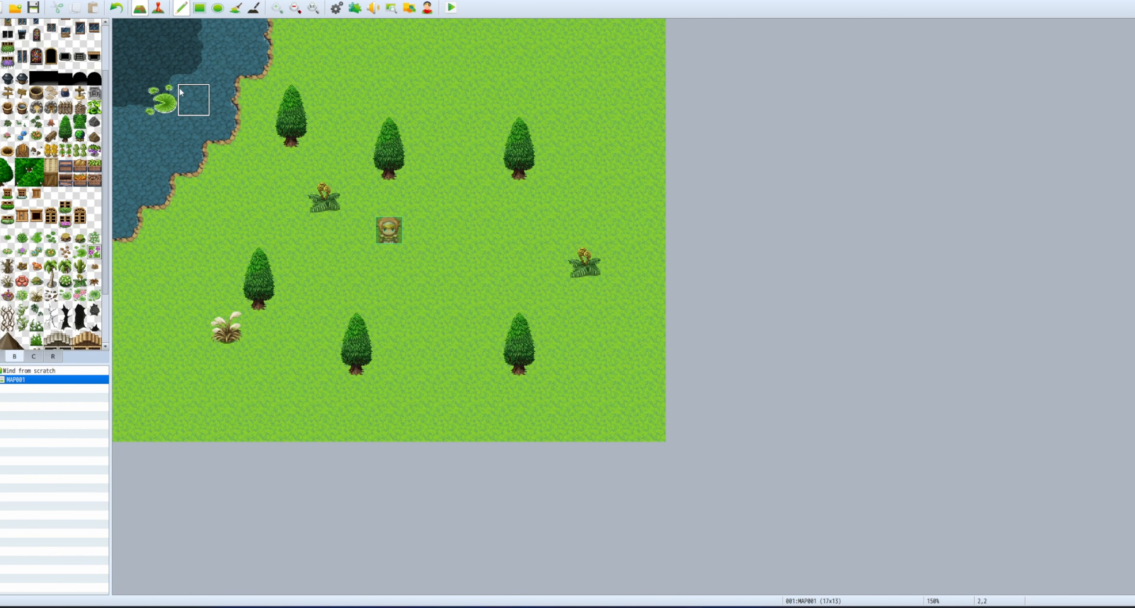
left_click(65, 295)
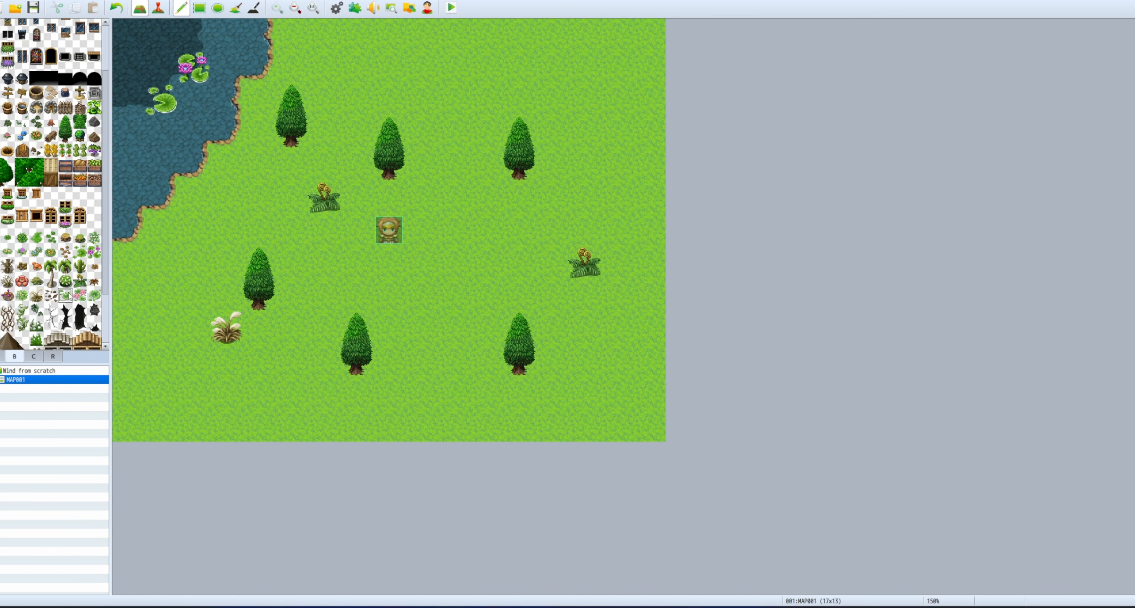
left_click(128, 166)
left_click(450, 7)
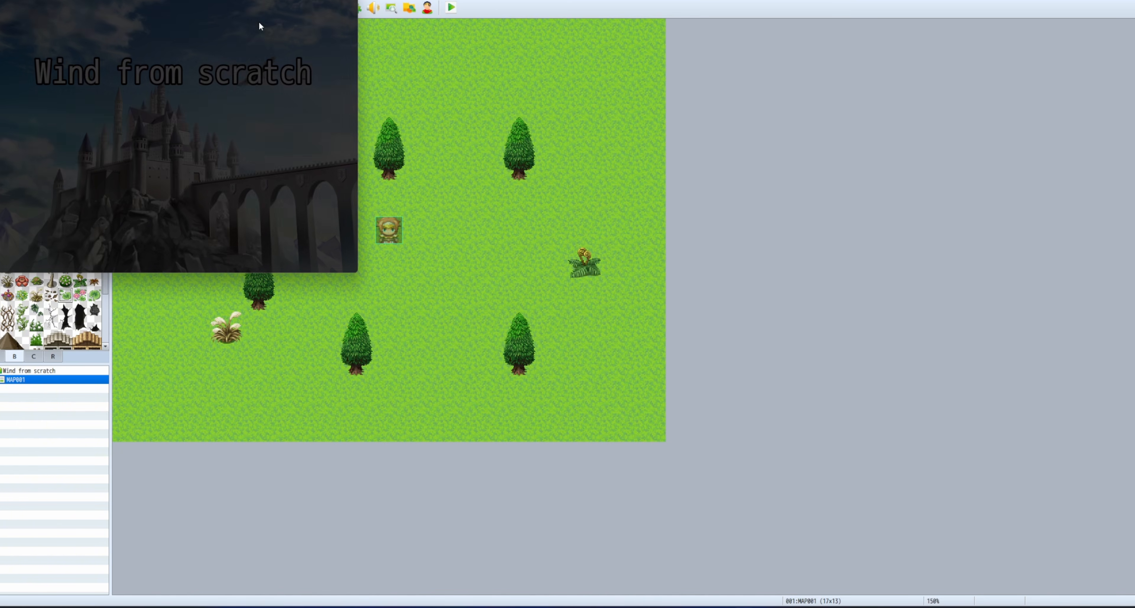
left_click(171, 189)
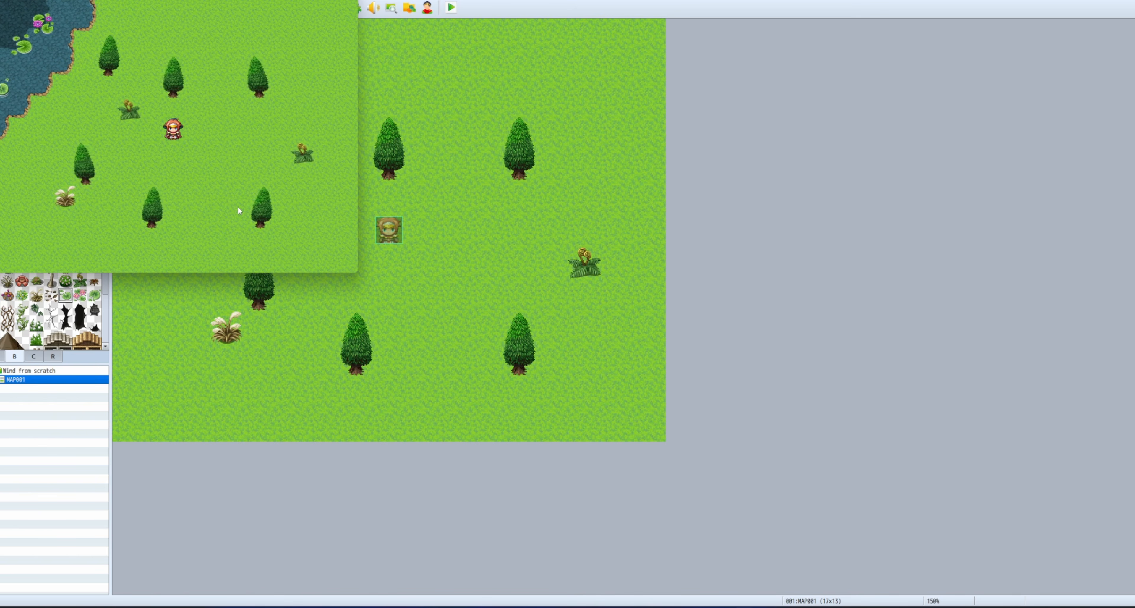
left_click(223, 153)
left_click(178, 85)
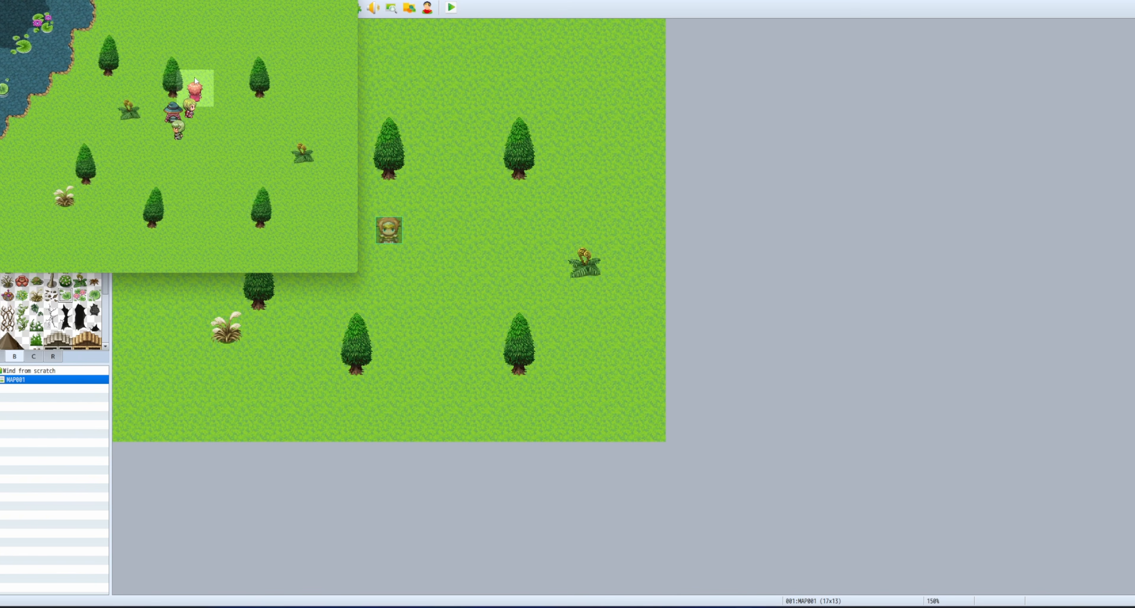
left_click(243, 74)
left_click(281, 109)
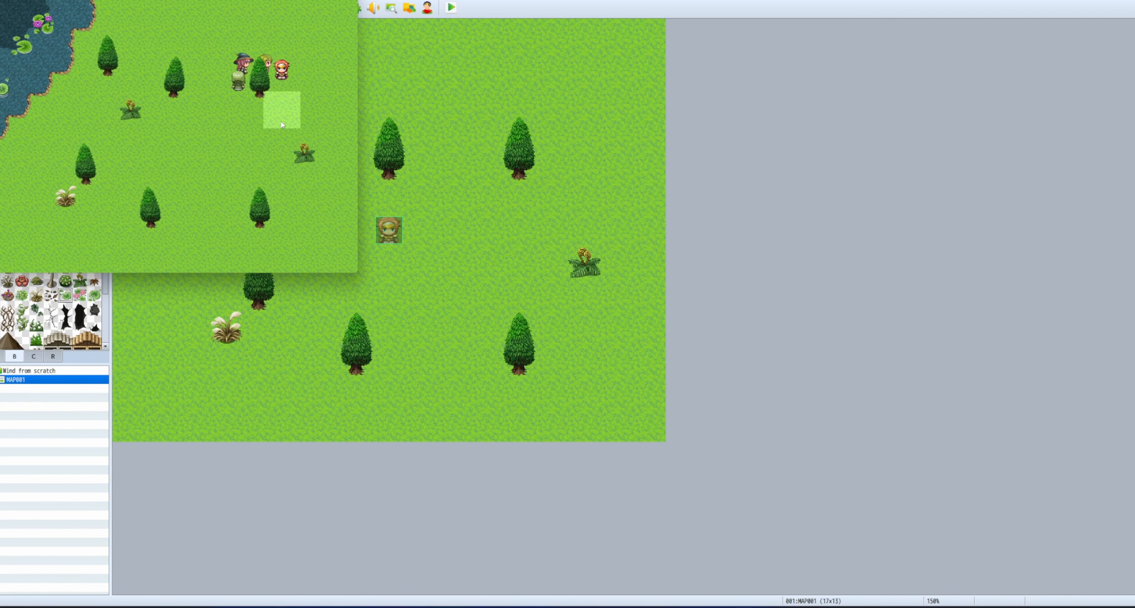
left_click(150, 152)
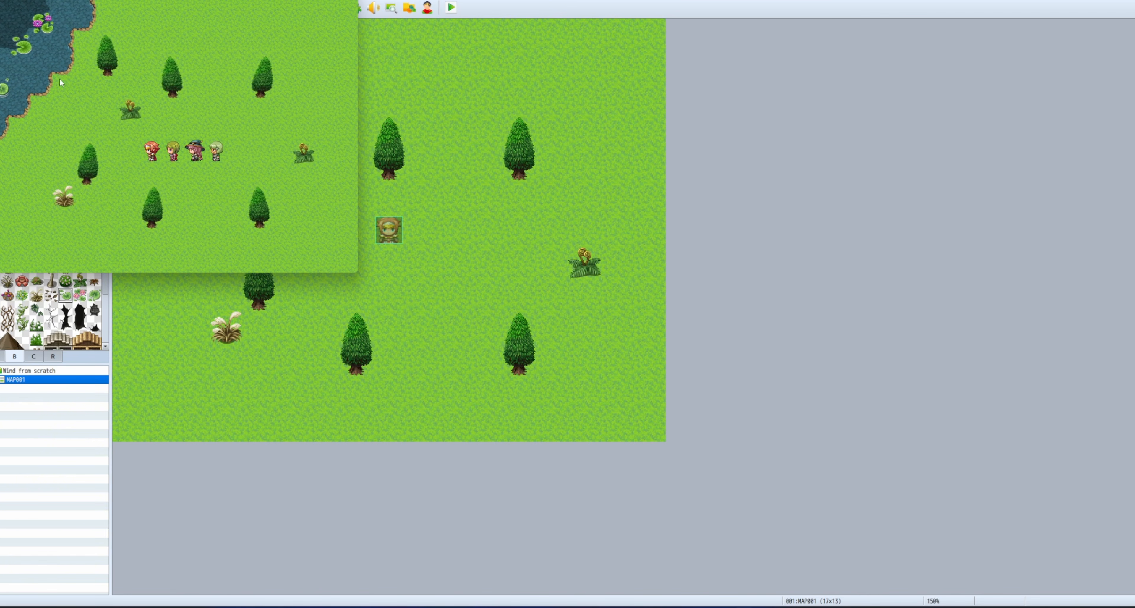
left_click(40, 110)
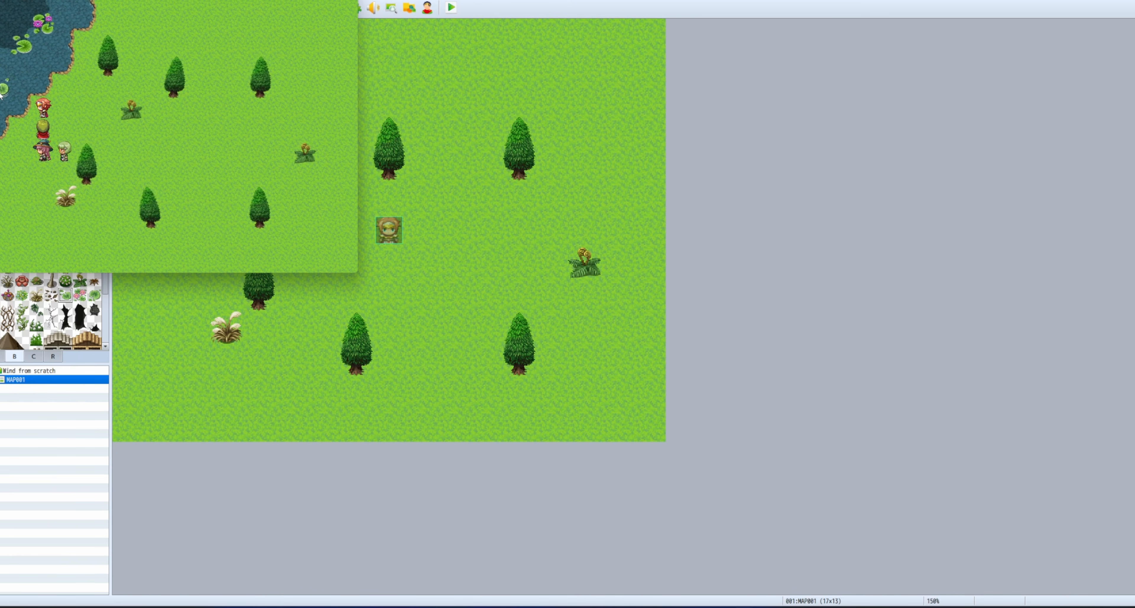
left_click(81, 93)
left_click(348, 0)
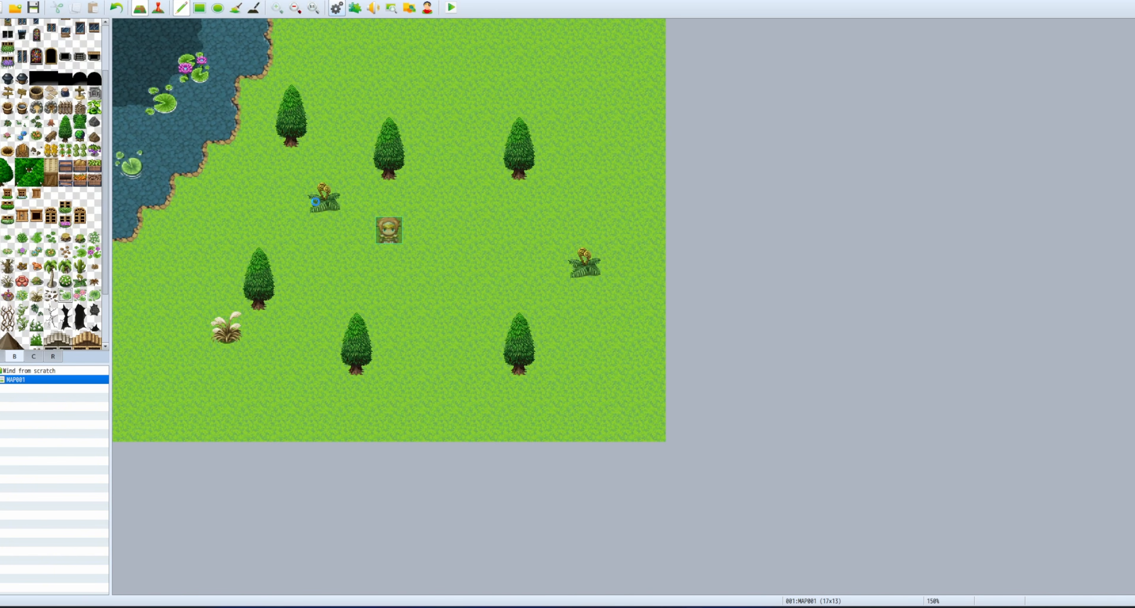
Give one of the Outside tileset's B tiles terrain tag 3 and save the project.
left_click(336, 8)
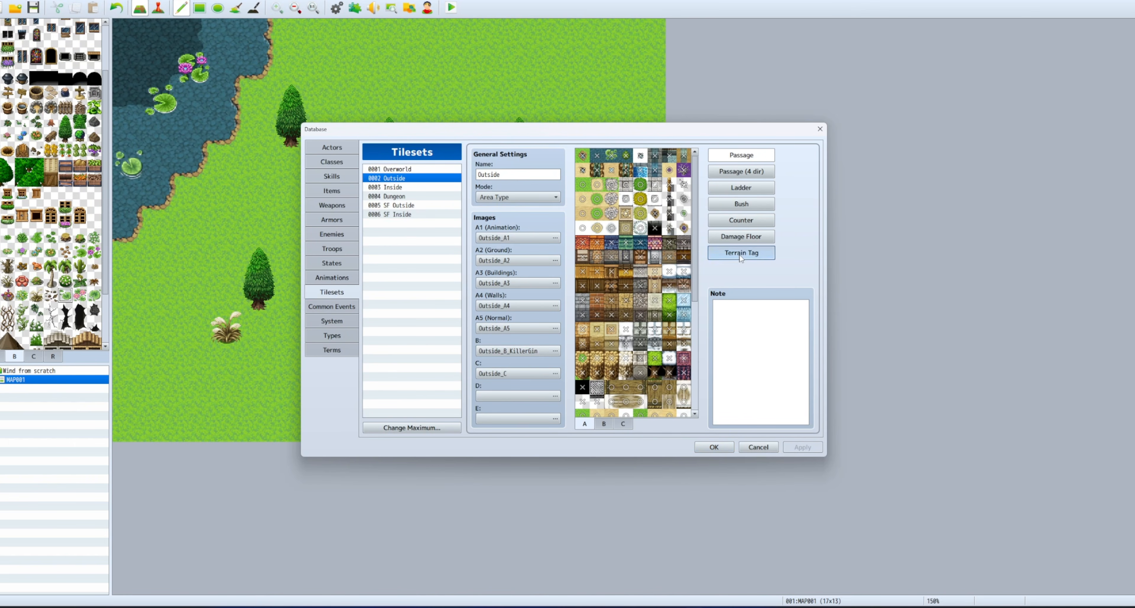
left_click(768, 252)
scroll(665, 329, "down", 1)
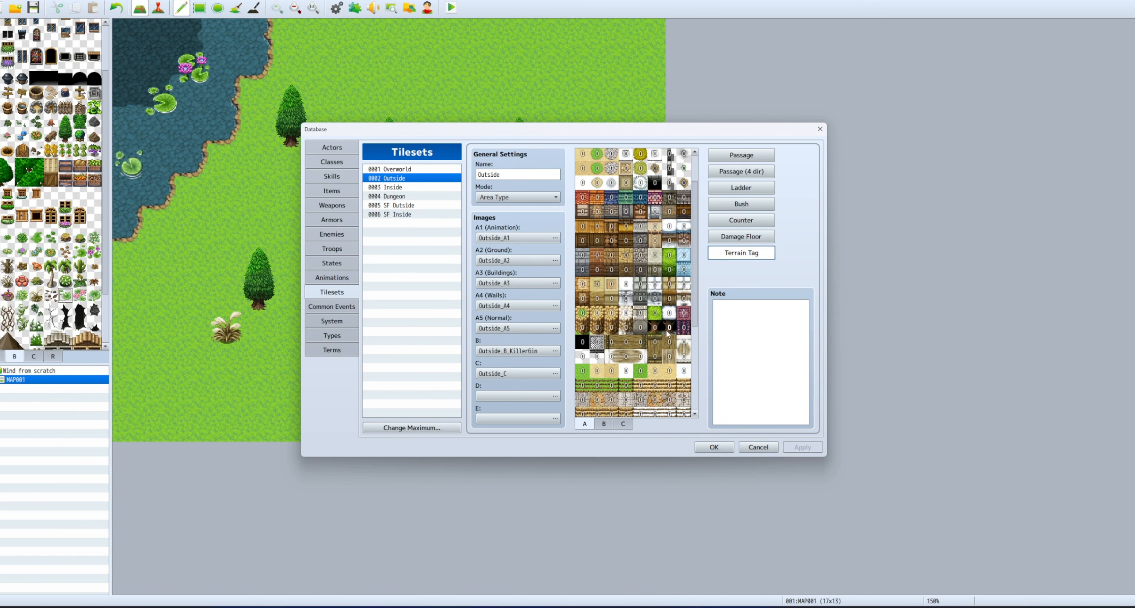
left_click(603, 423)
scroll(670, 294, "down", 3)
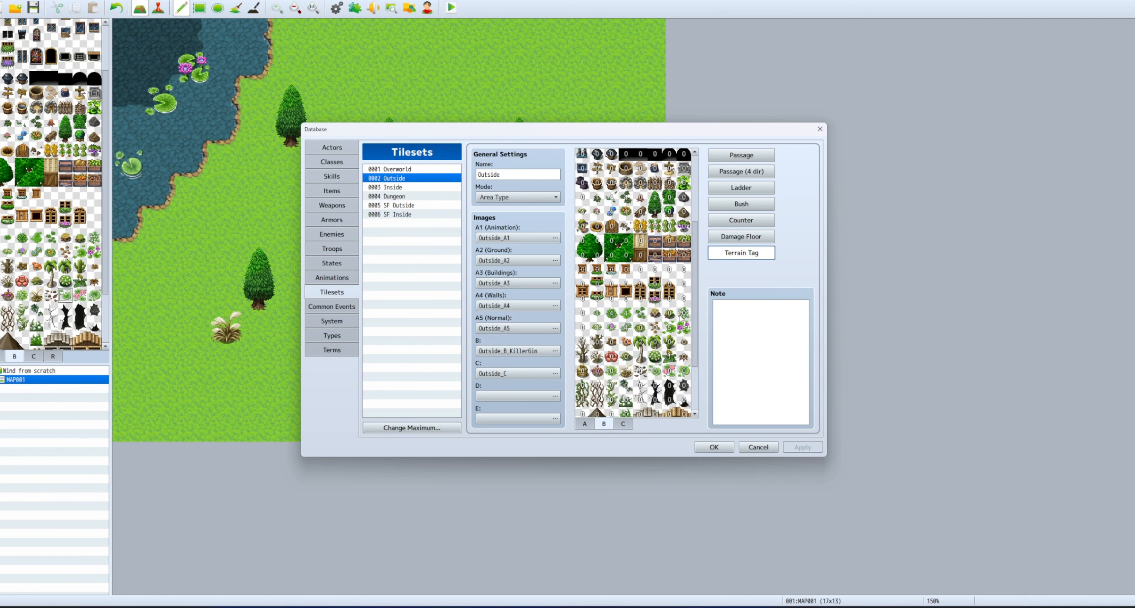
scroll(672, 346, "down", 2)
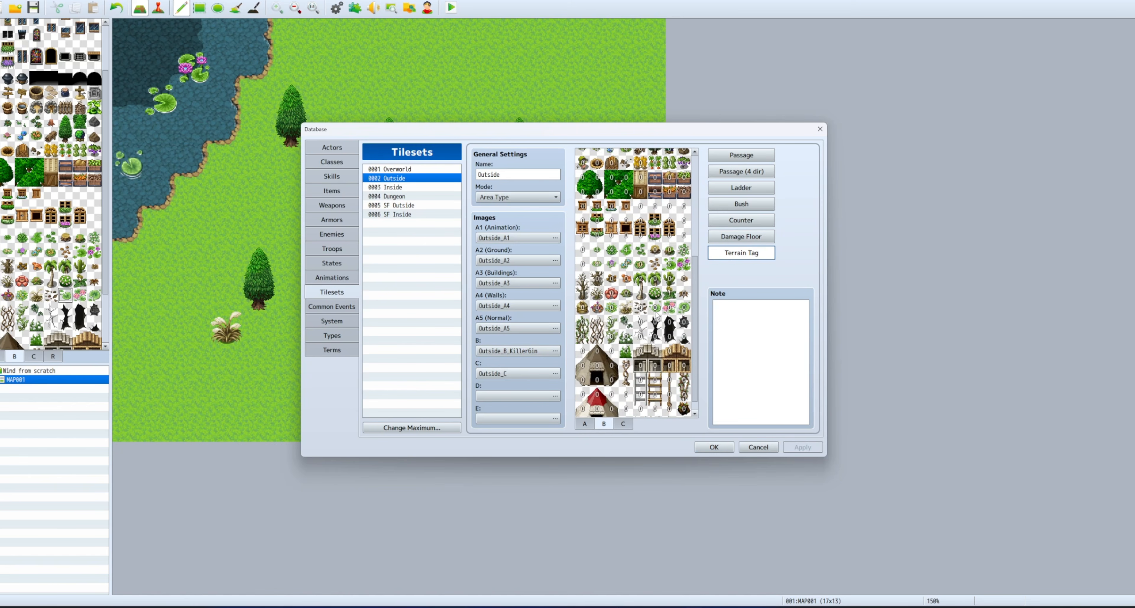
left_click(657, 309)
left_click(713, 446)
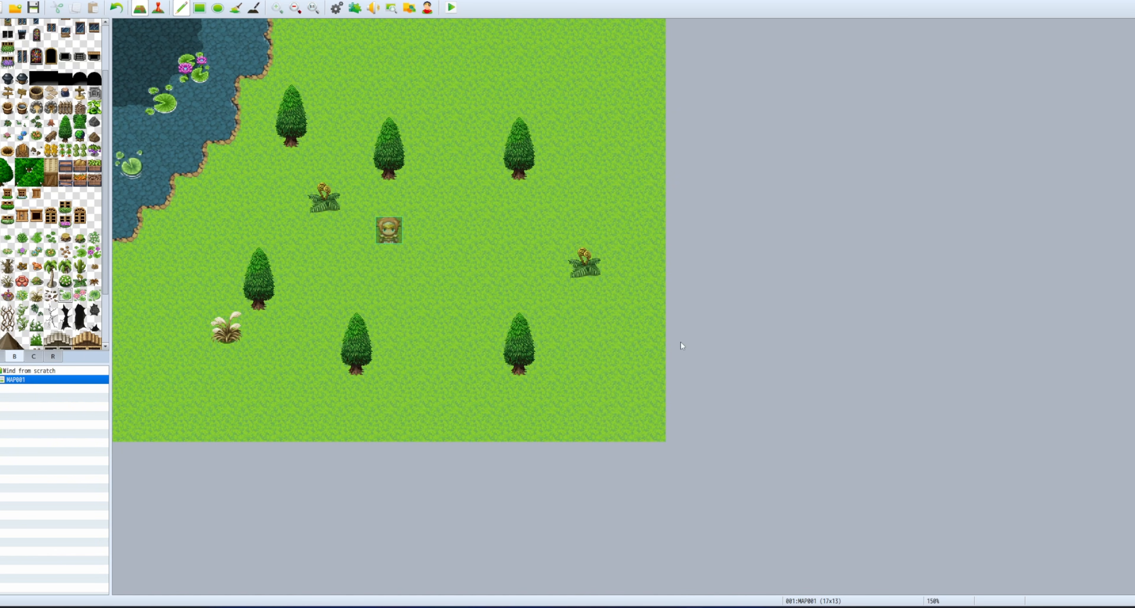
left_click(34, 7)
Create MAP002 from MAP001's menu with the Outside tileset and a <sway> note tag.
right_click(62, 383)
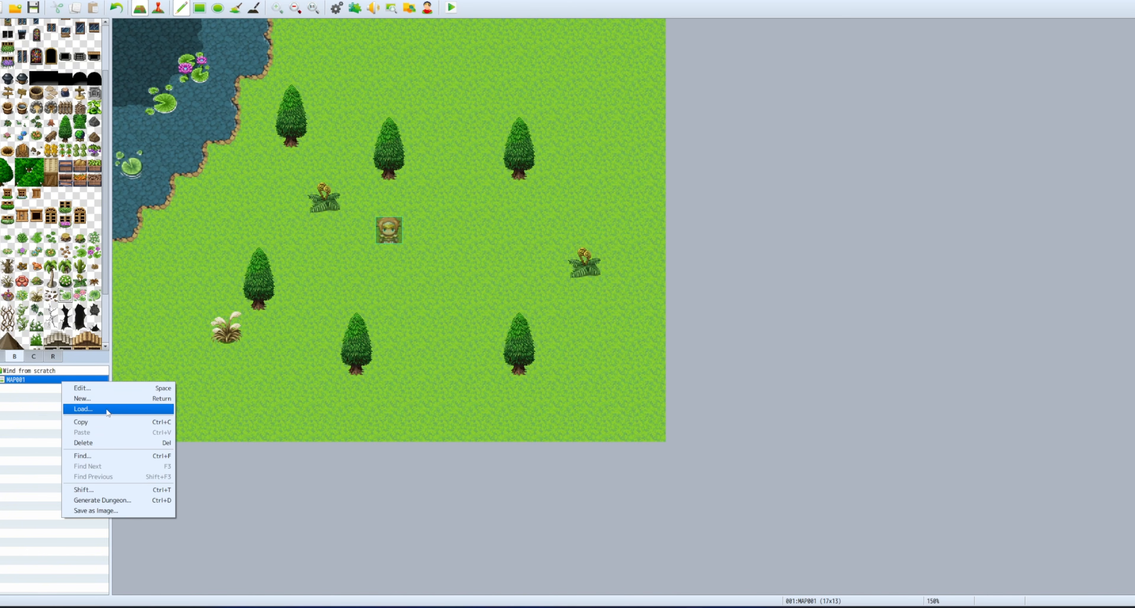
left_click(106, 399)
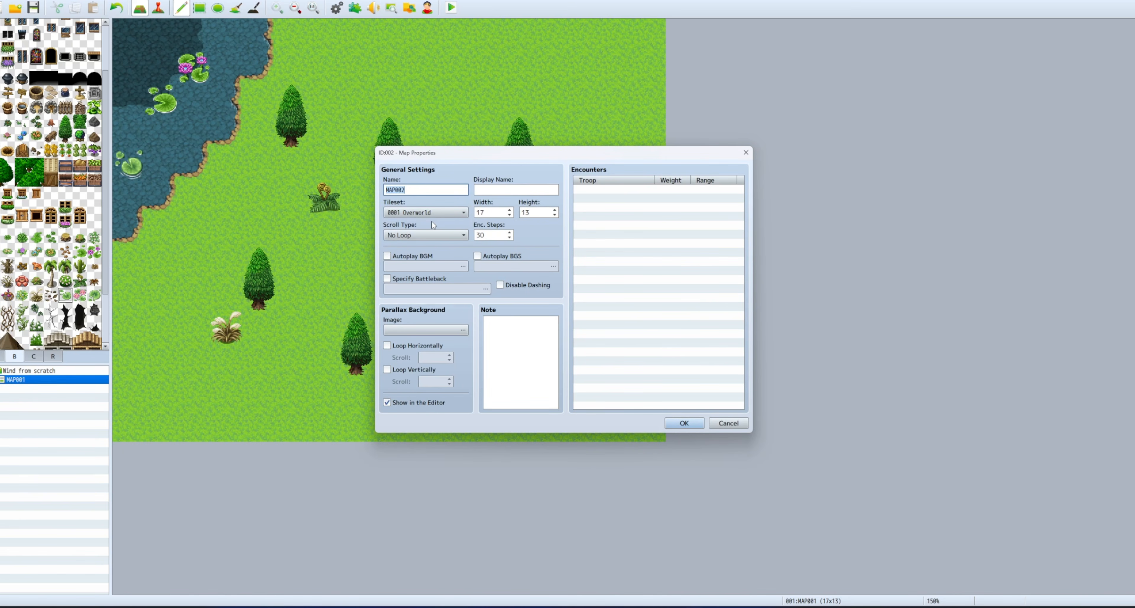
scroll(432, 215, "down", 1)
left_click(534, 351)
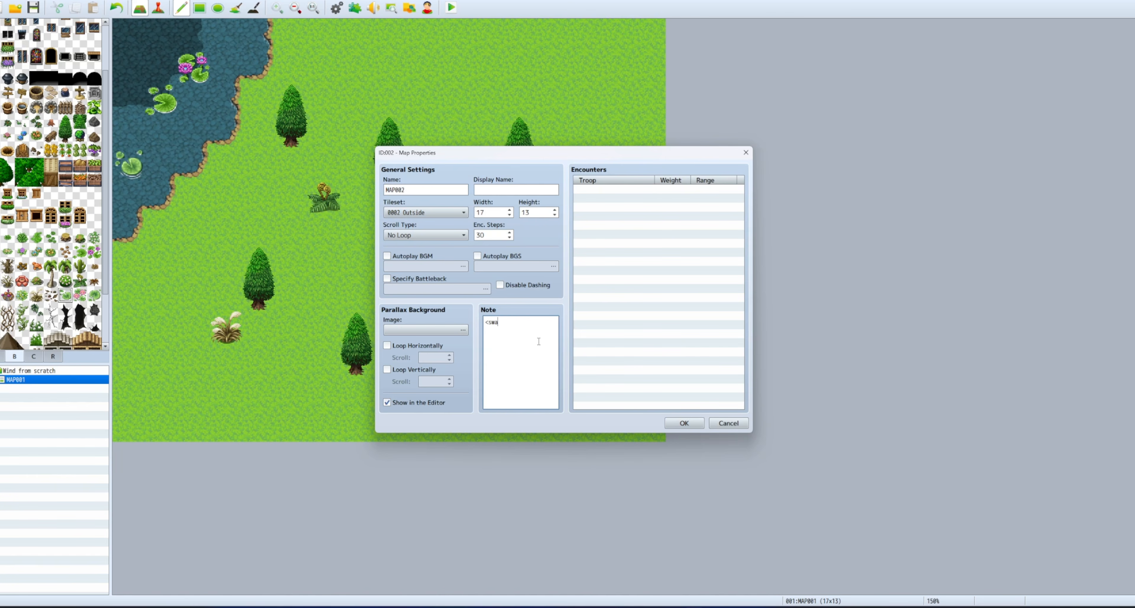
left_click(679, 421)
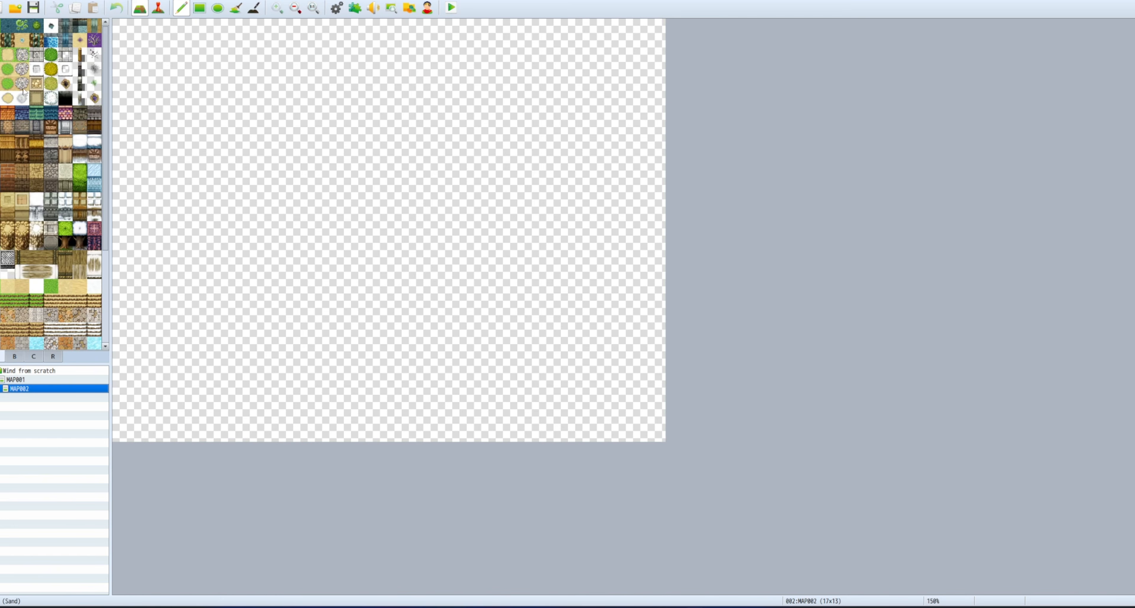
Fill the whole of MAP002 with grass using the Rectangle tool.
mouse_move(388, 198)
left_mouse_down()
mouse_move(292, 231)
mouse_move(292, 165)
mouse_move(171, 93)
left_mouse_up()
left_click(200, 8)
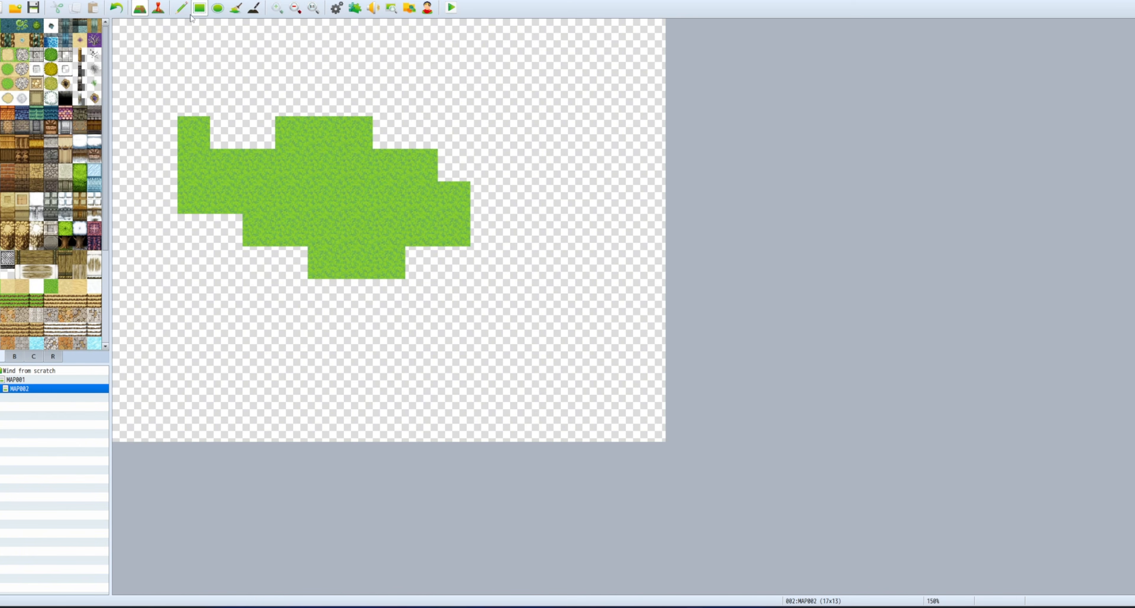
left_click_drag(128, 34, 650, 423)
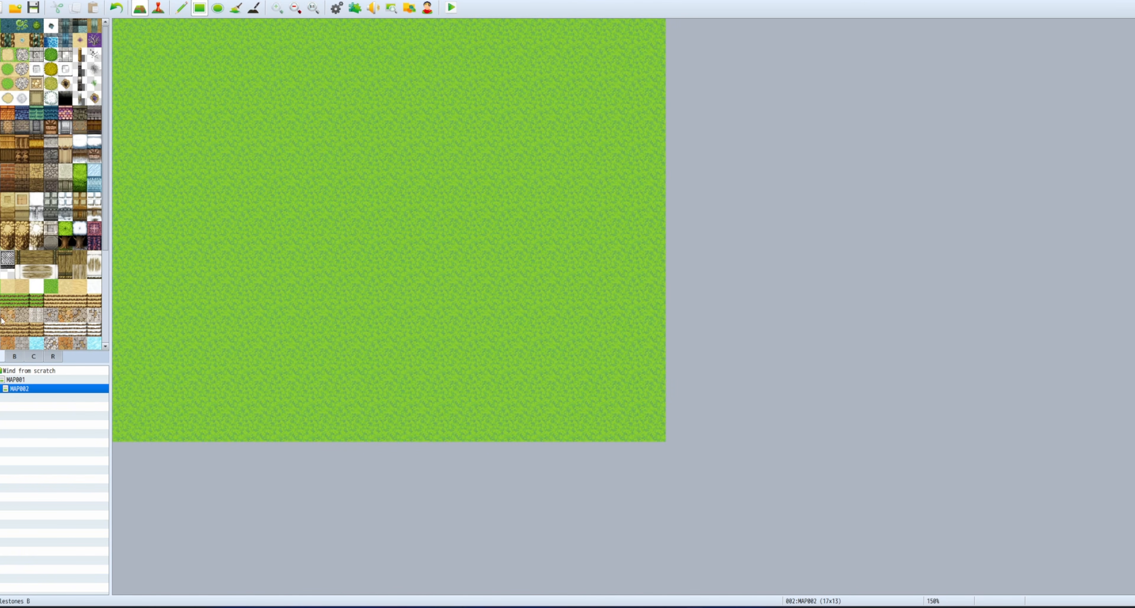
Place six two-tile pine trees across MAP002 from the B tileset.
left_click(15, 356)
left_click_drag(69, 124, 66, 137)
left_click(292, 166)
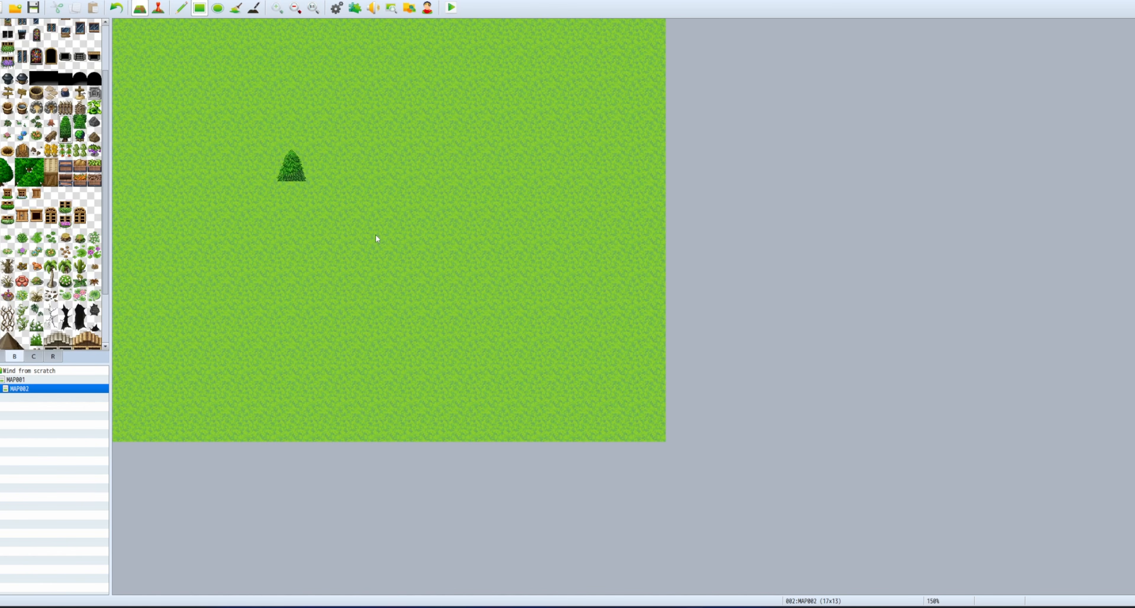
left_click(181, 8)
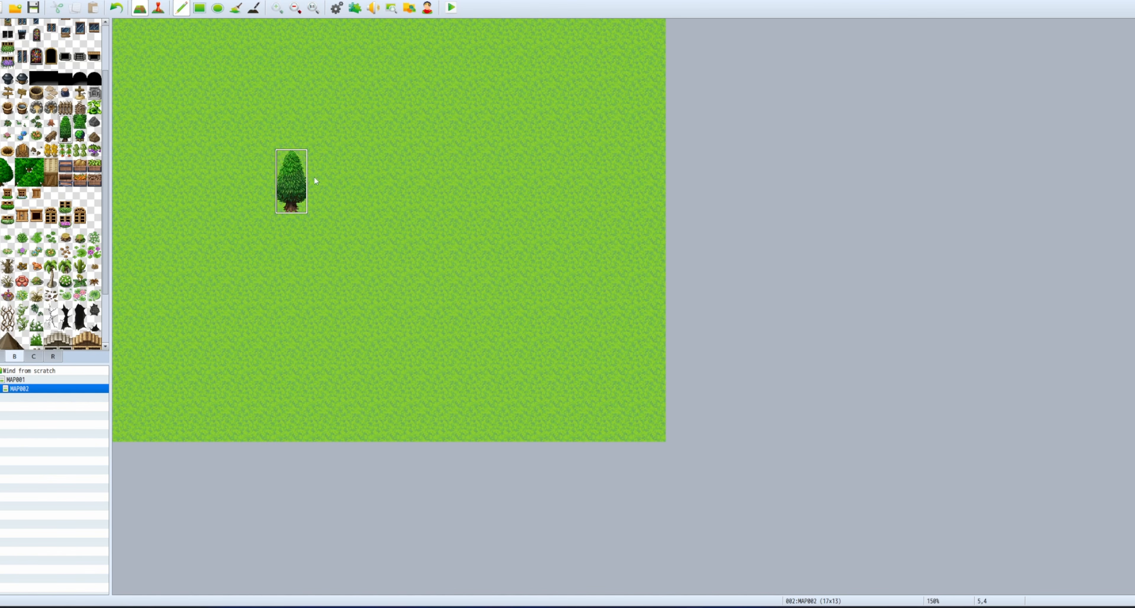
left_click(519, 132)
left_click(487, 295)
left_click(291, 295)
left_click(192, 97)
left_click(200, 259)
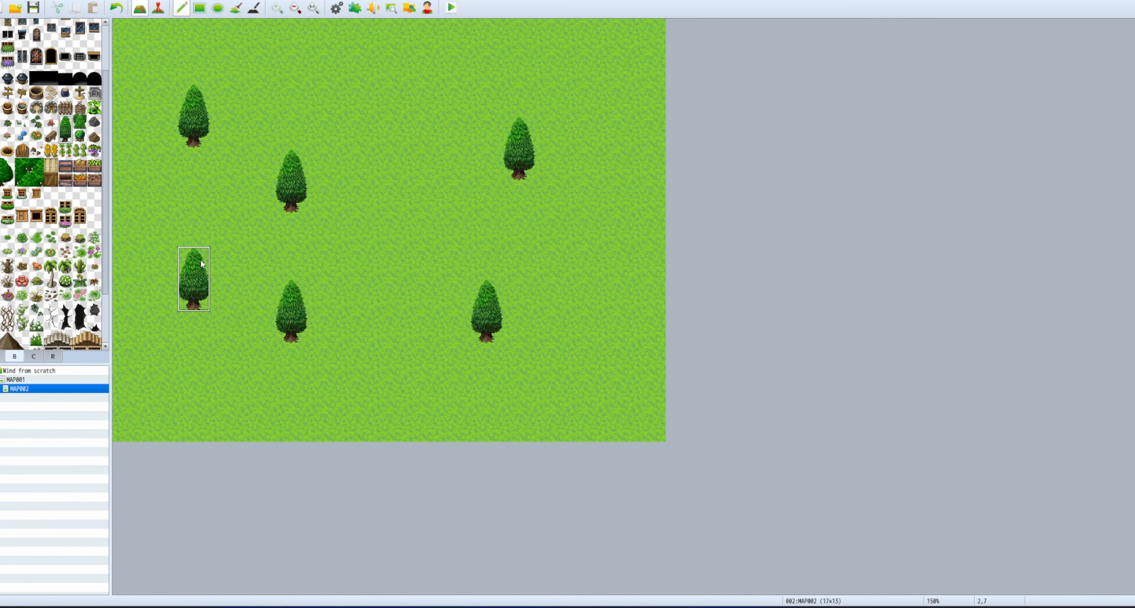
Stamp eight grass tufts between the pine trees on MAP002.
left_click(21, 121)
left_click(389, 99)
left_click(421, 230)
left_click(356, 294)
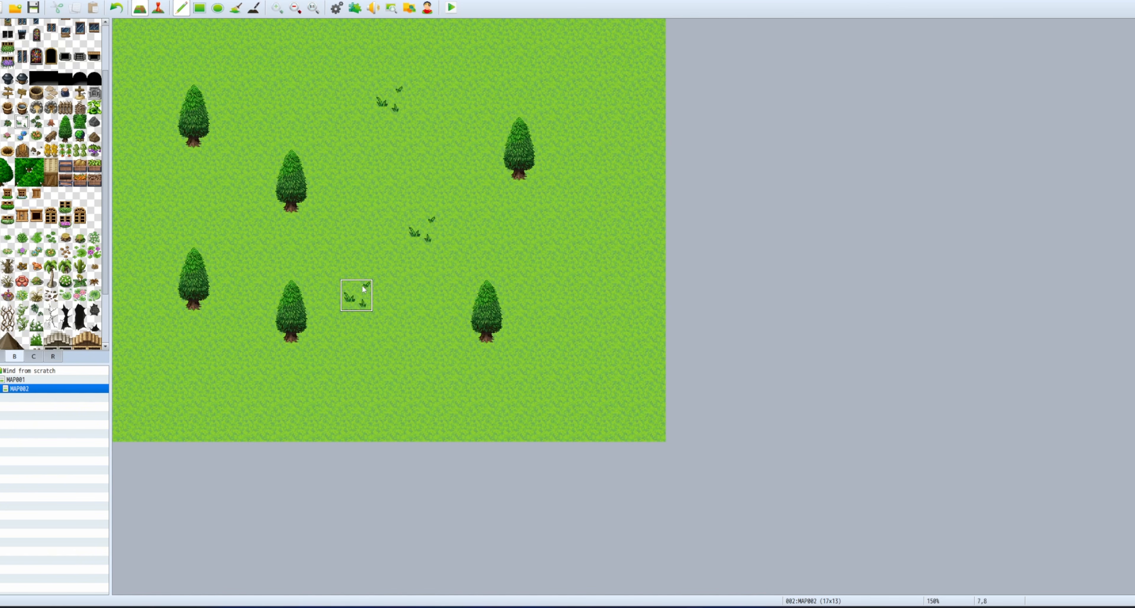
left_click(616, 369)
left_click(583, 230)
left_click(192, 393)
left_click(388, 393)
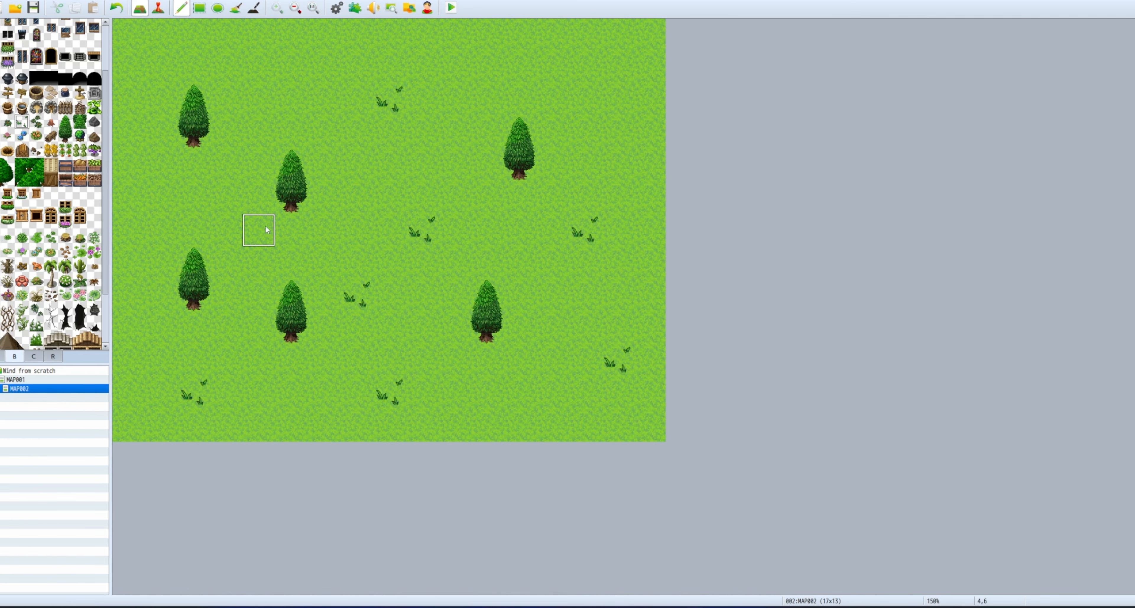
left_click(226, 198)
Stamp five grass tufts across MAP001 and another on MAP002, ending back on MAP001.
left_click(292, 67)
left_click(75, 379)
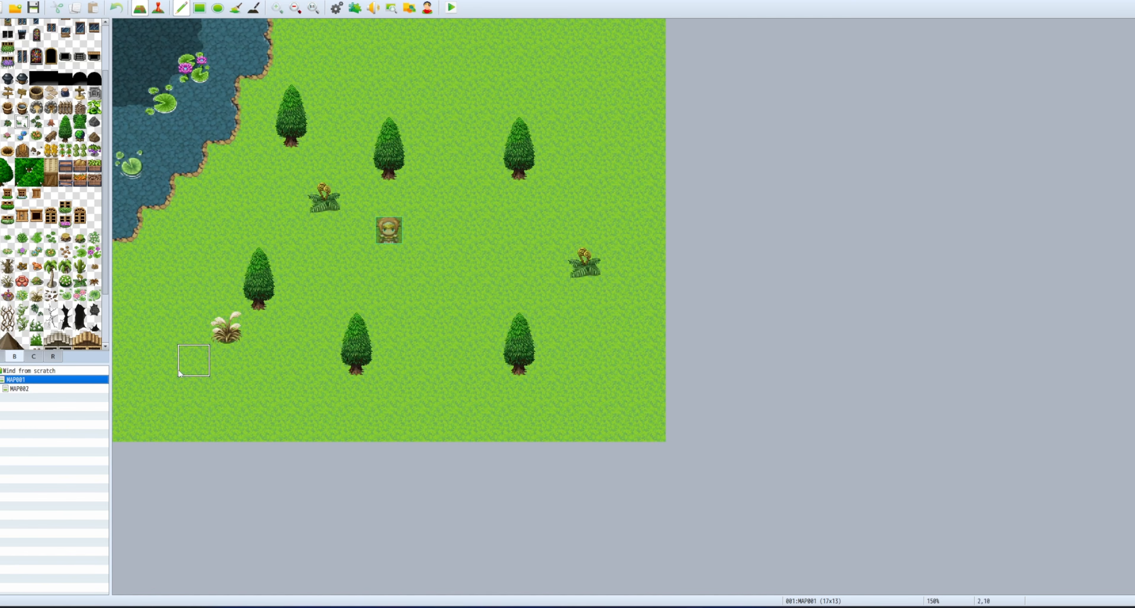
left_click(157, 324)
left_click(268, 408)
left_click(389, 262)
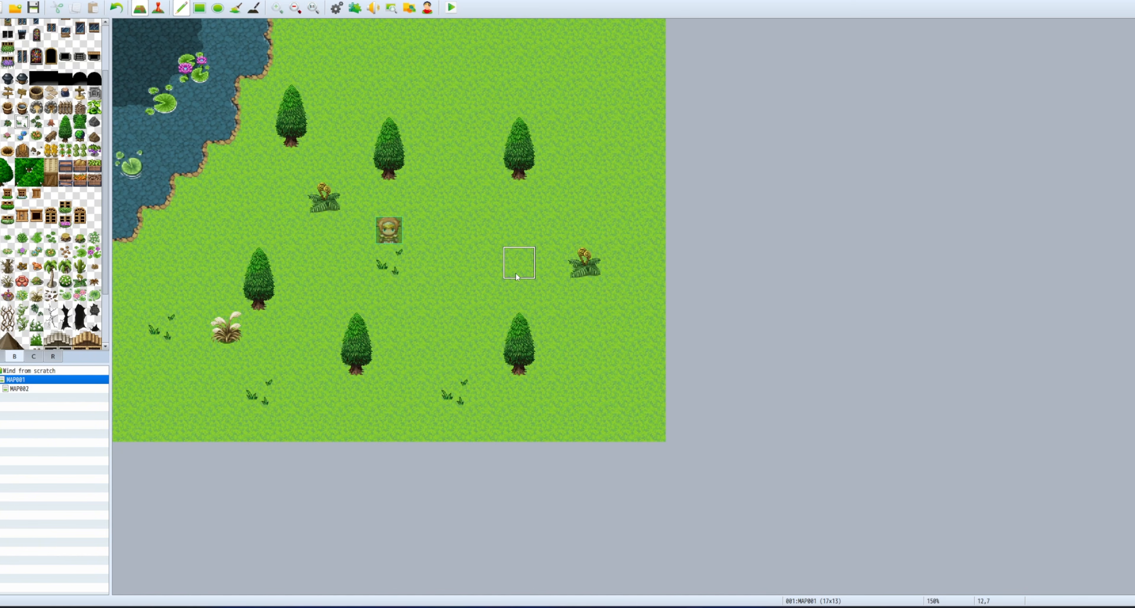
left_click(454, 66)
left_click(453, 197)
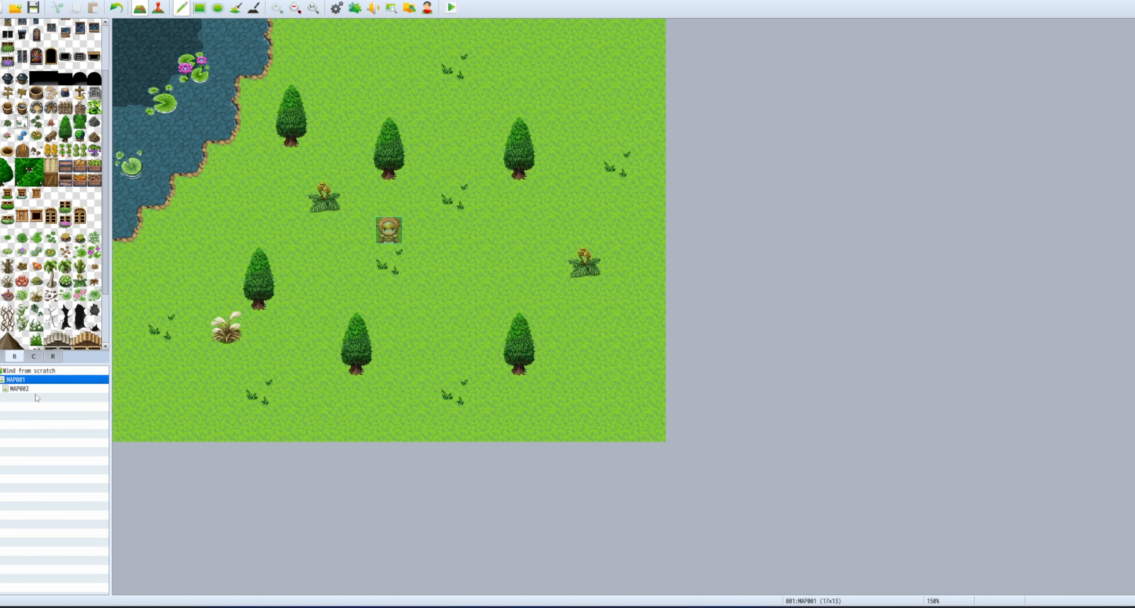
left_click(25, 389)
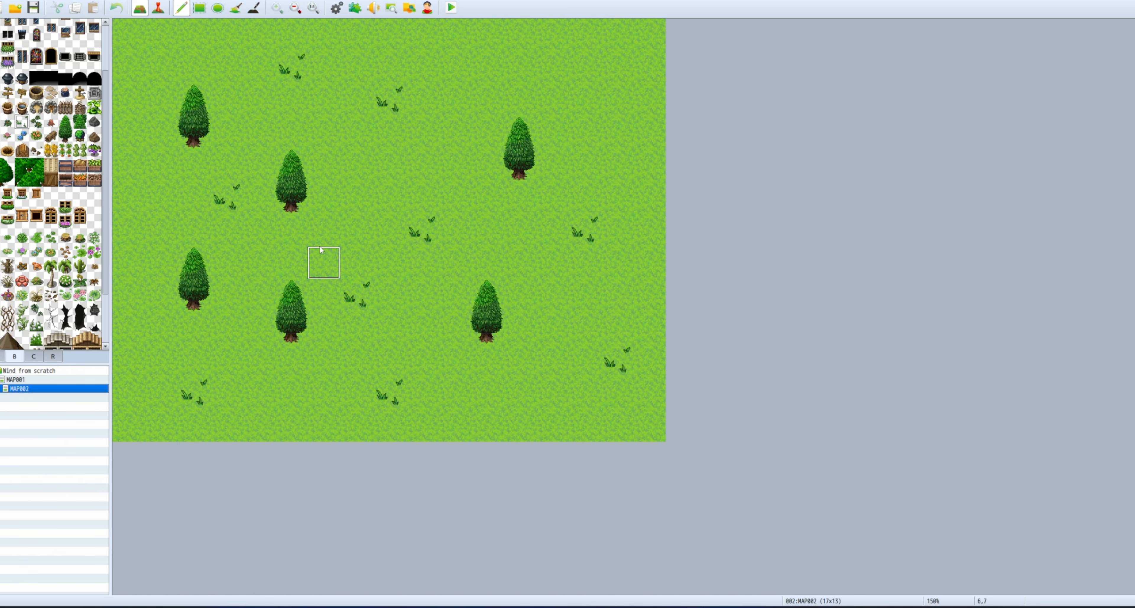
left_click(16, 380)
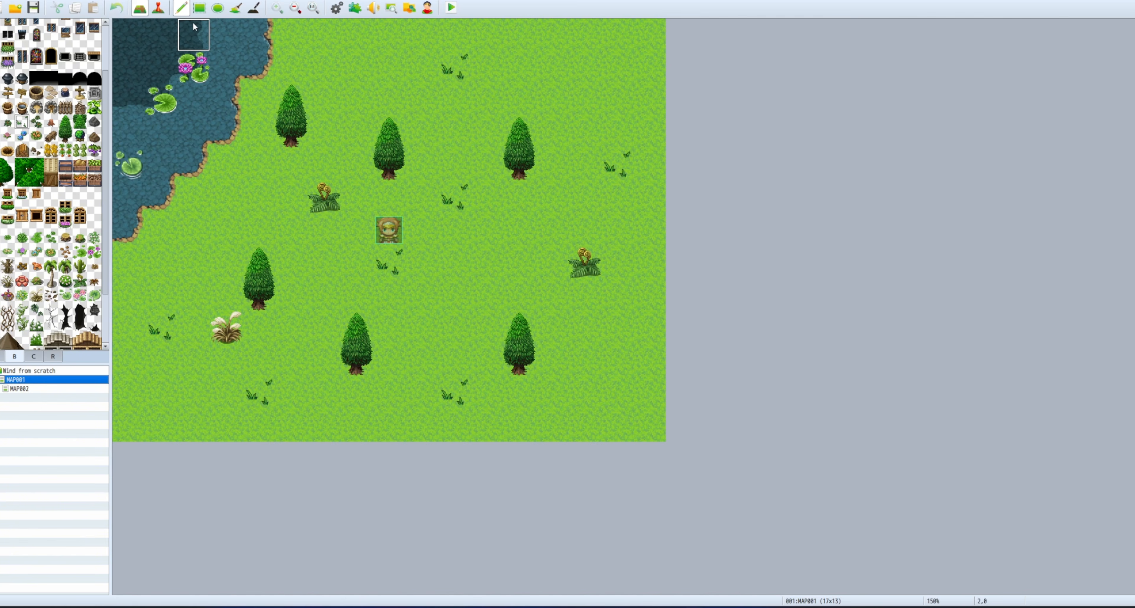
key("F6")
Create a new event at tile 4,5 using the purple-haired Actor3 character image.
right_click(252, 201)
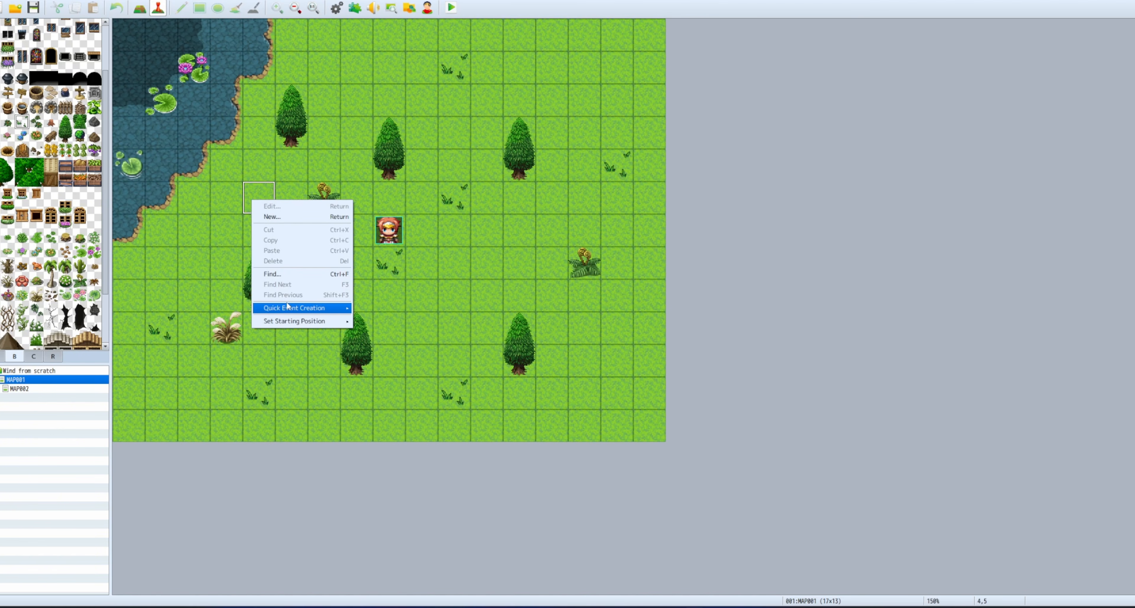
left_click(272, 216)
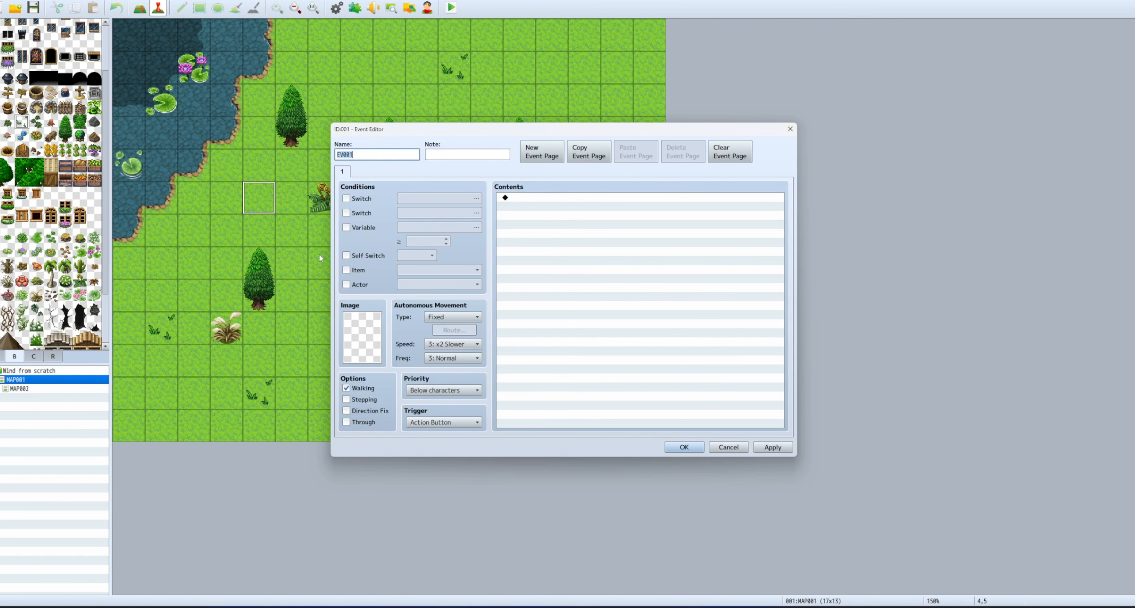
double_click(355, 342)
left_click(440, 230)
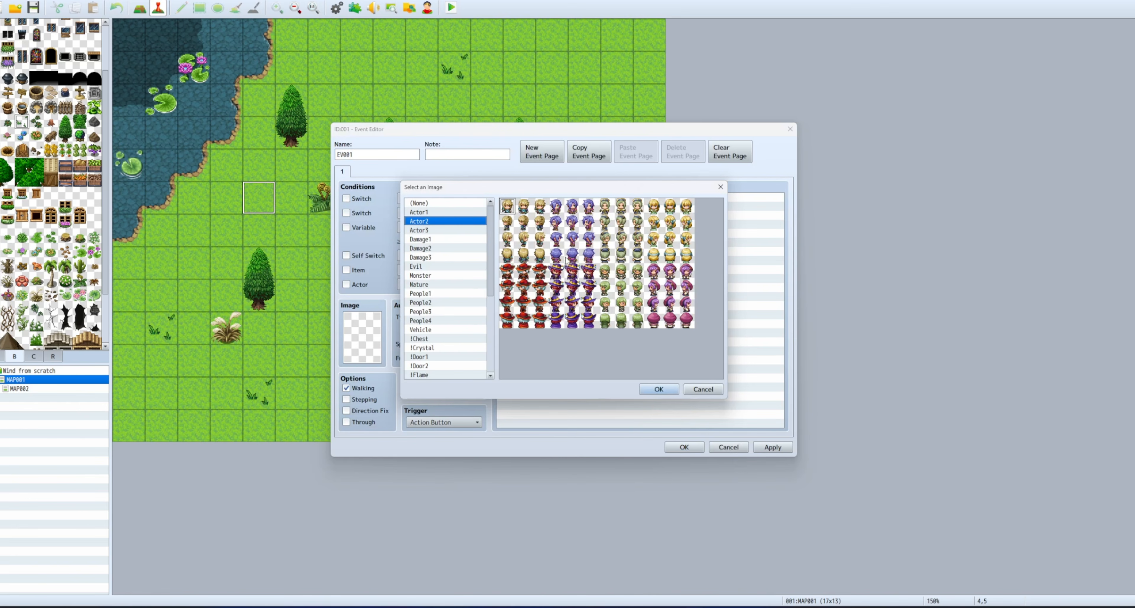
double_click(573, 207)
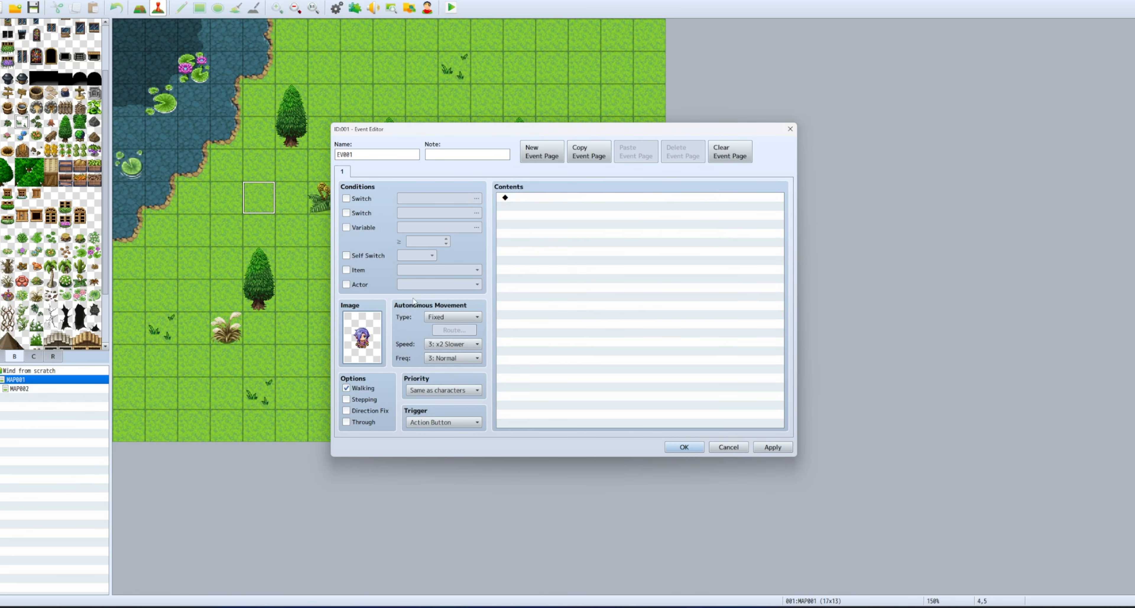
Give the event a Transfer Player command to MAP002 (8,4), save it, and start a playtest.
double_click(595, 296)
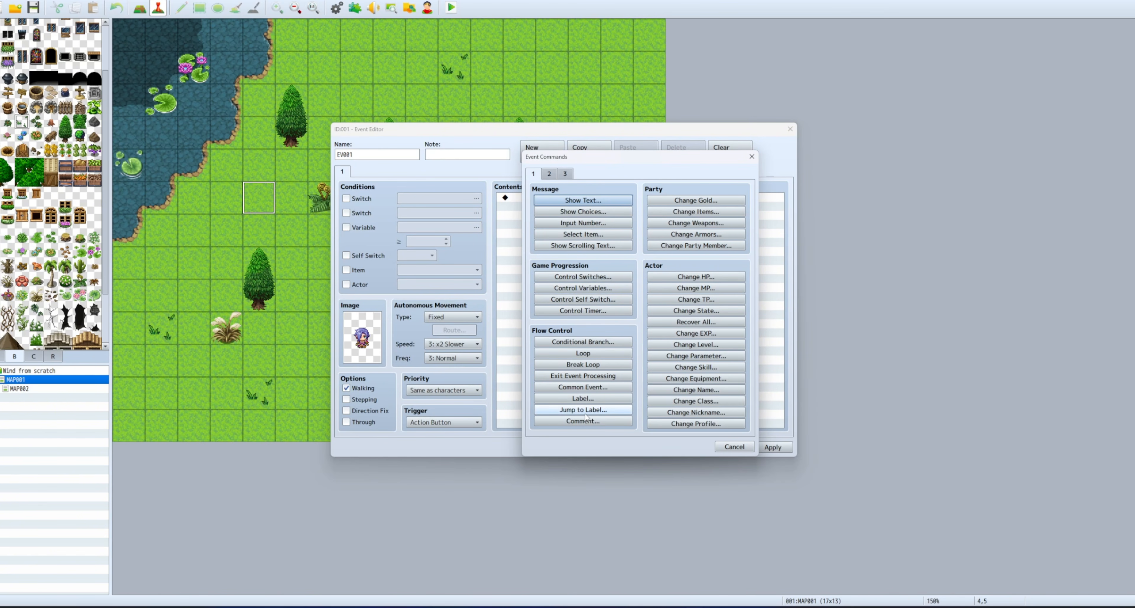
left_click(549, 174)
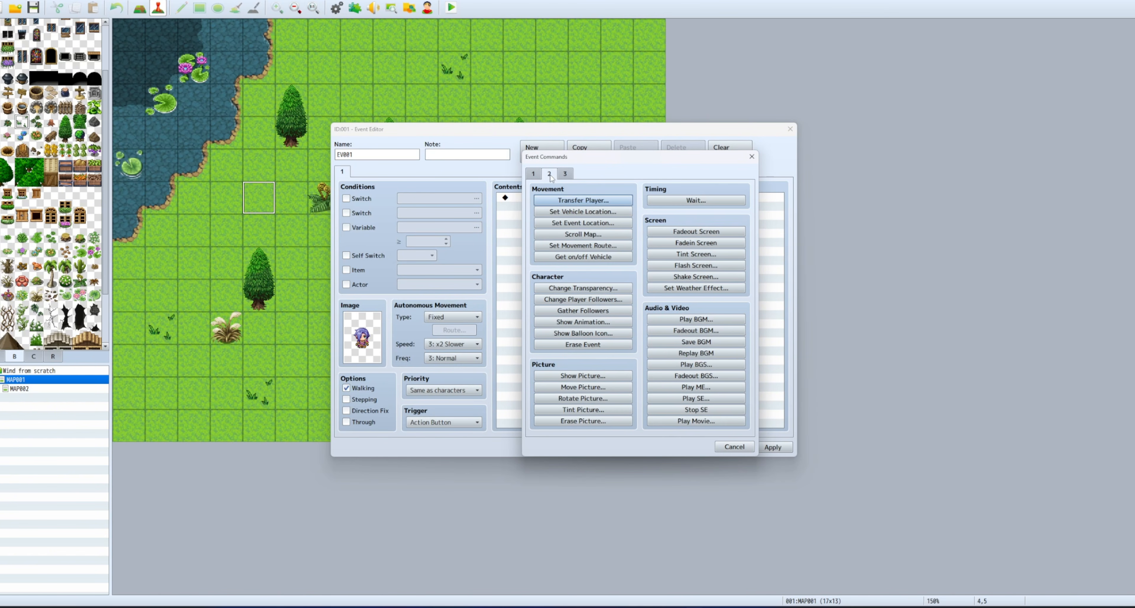
left_click(583, 199)
left_click(635, 271)
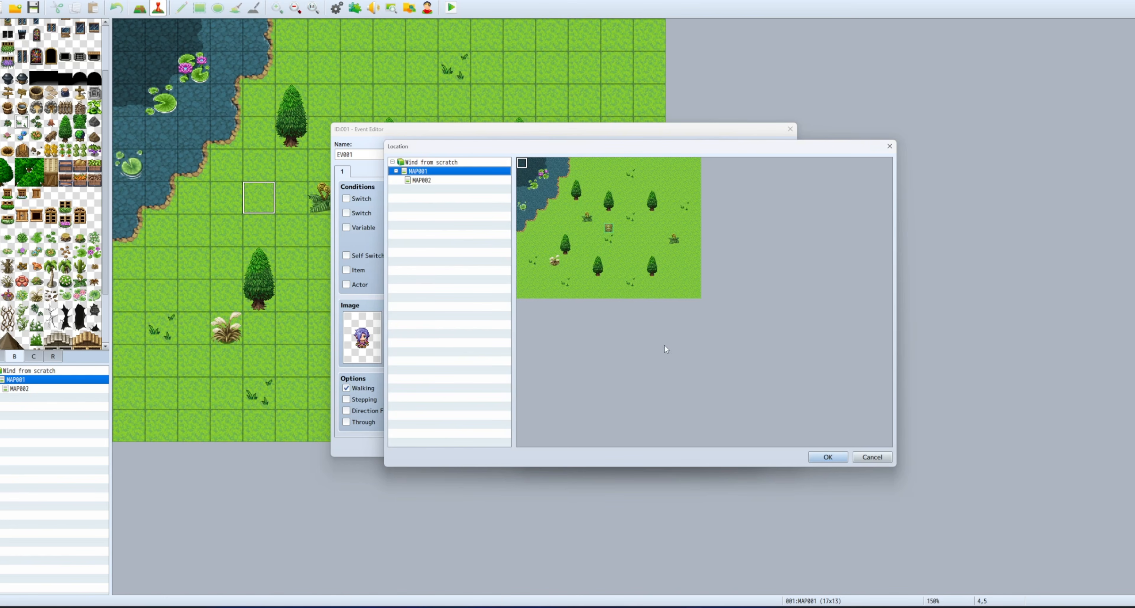
left_click(430, 182)
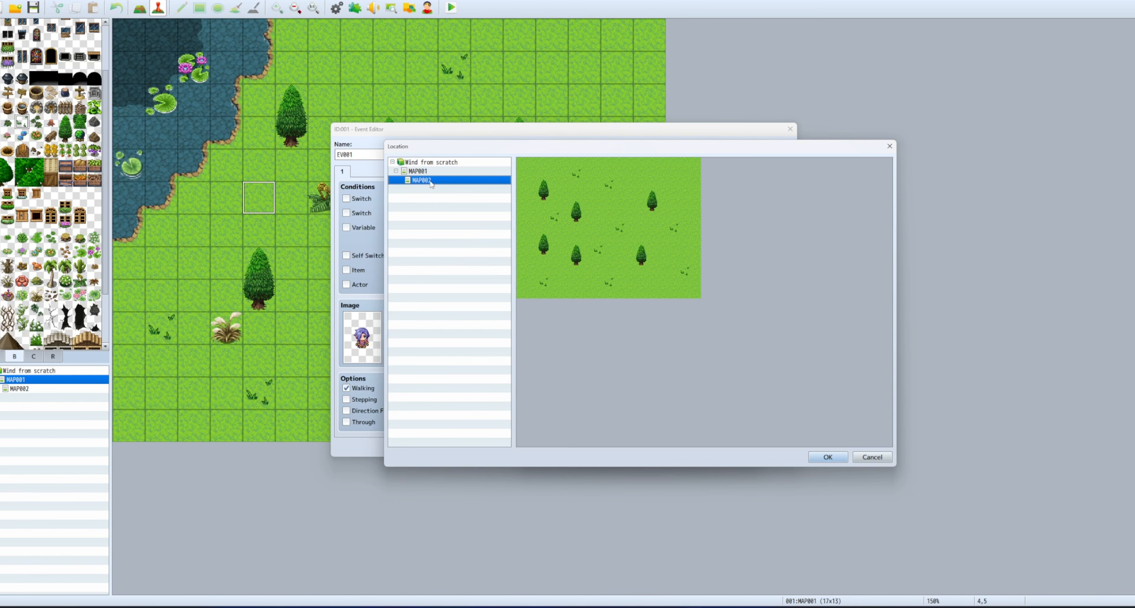
double_click(611, 227)
left_click(643, 371)
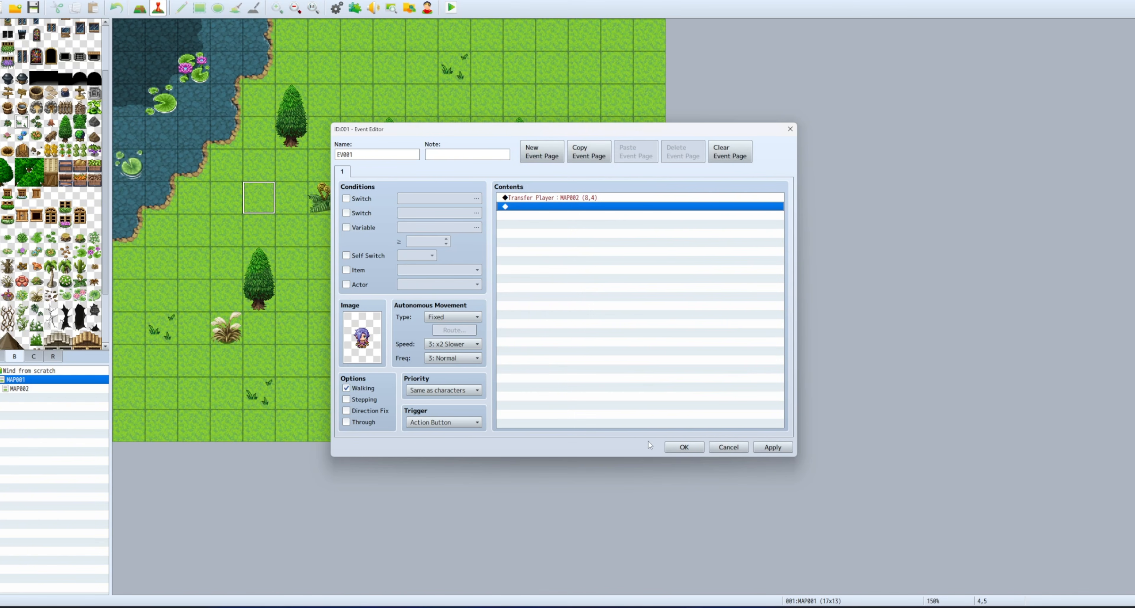
left_click(681, 447)
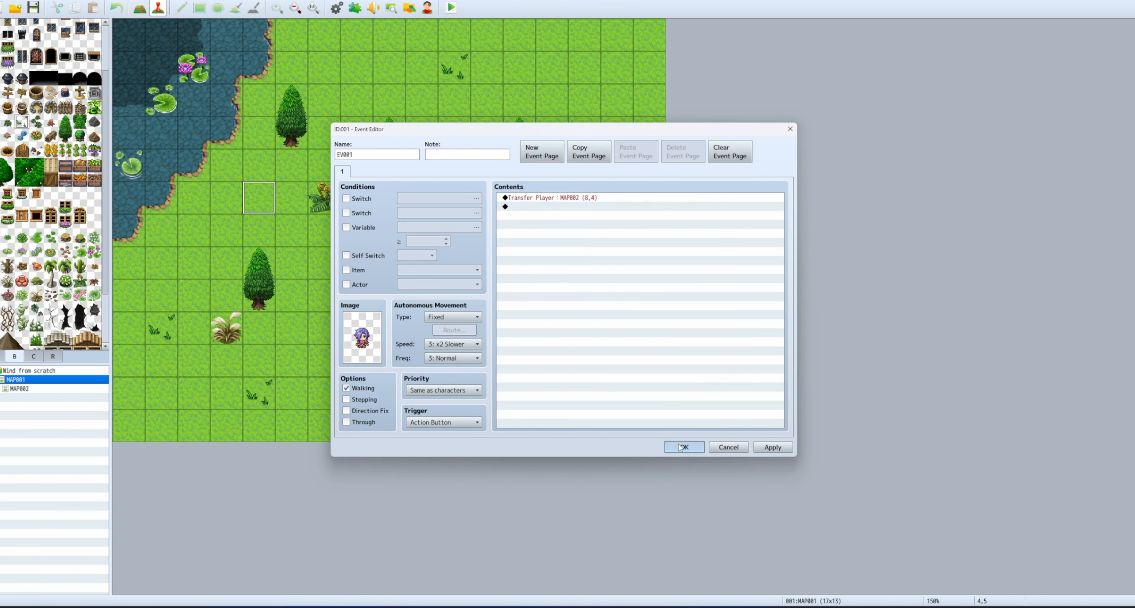
left_click(451, 8)
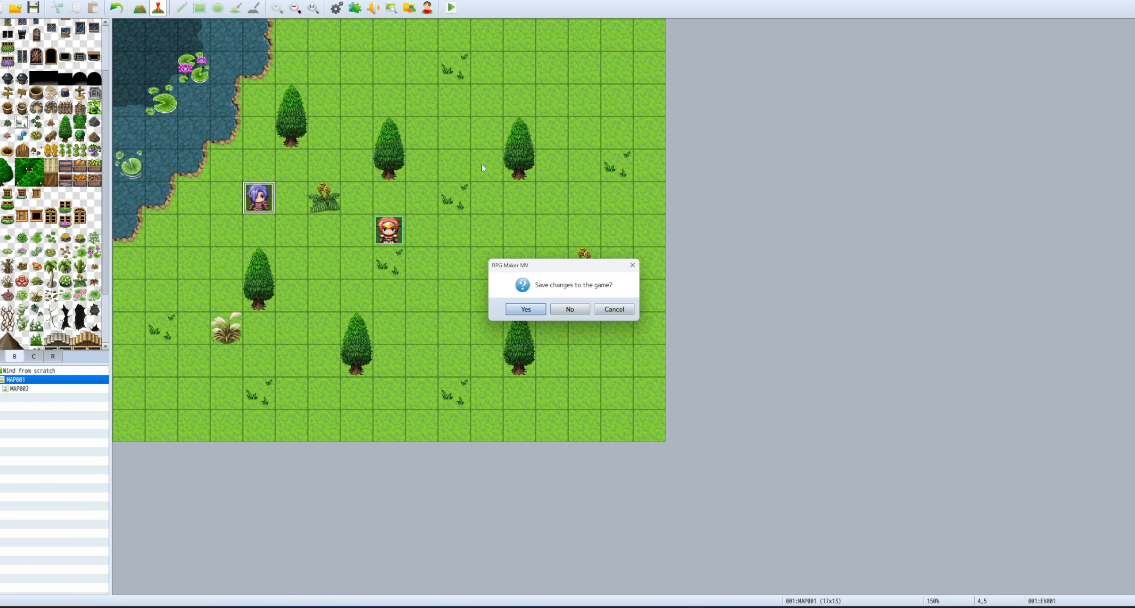
Save, start a New Game, walk into the event to reach MAP002, explore, and close the test.
left_click(524, 309)
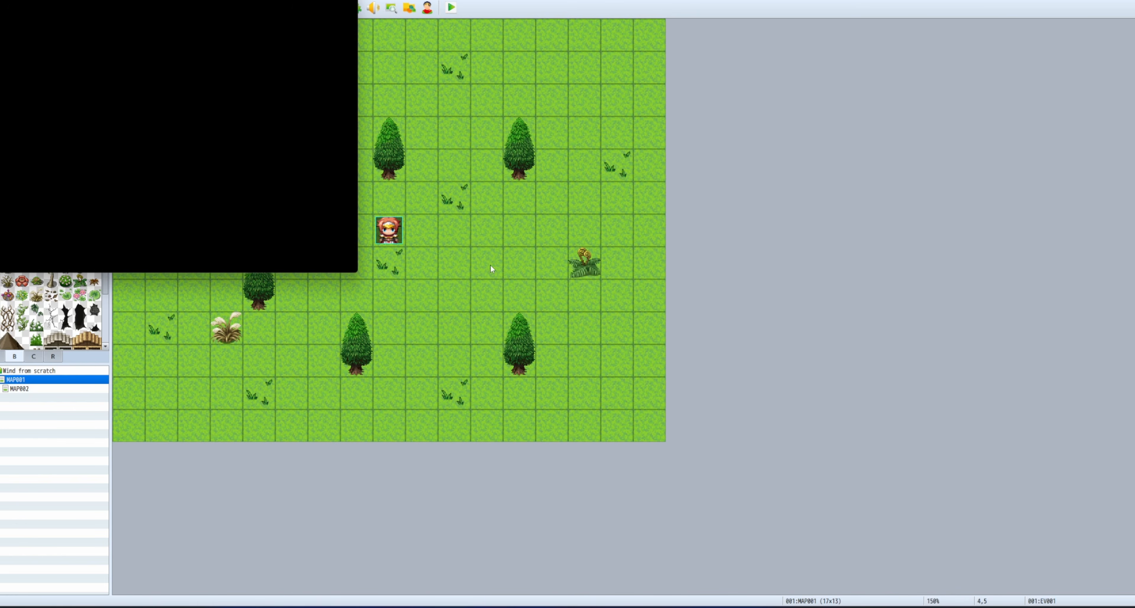
key("Return")
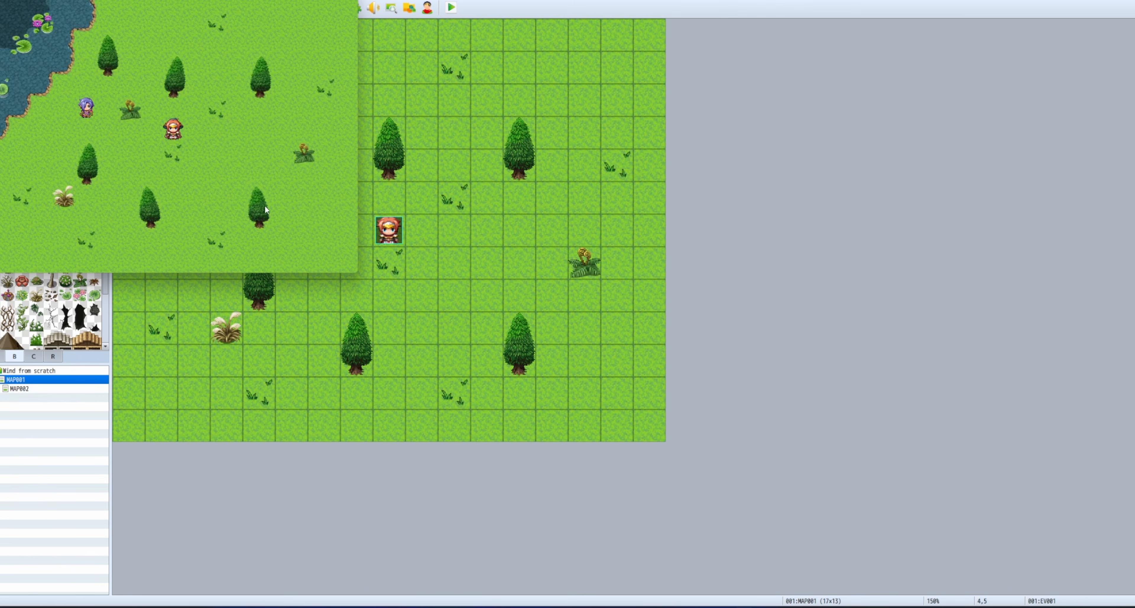
left_click(135, 134)
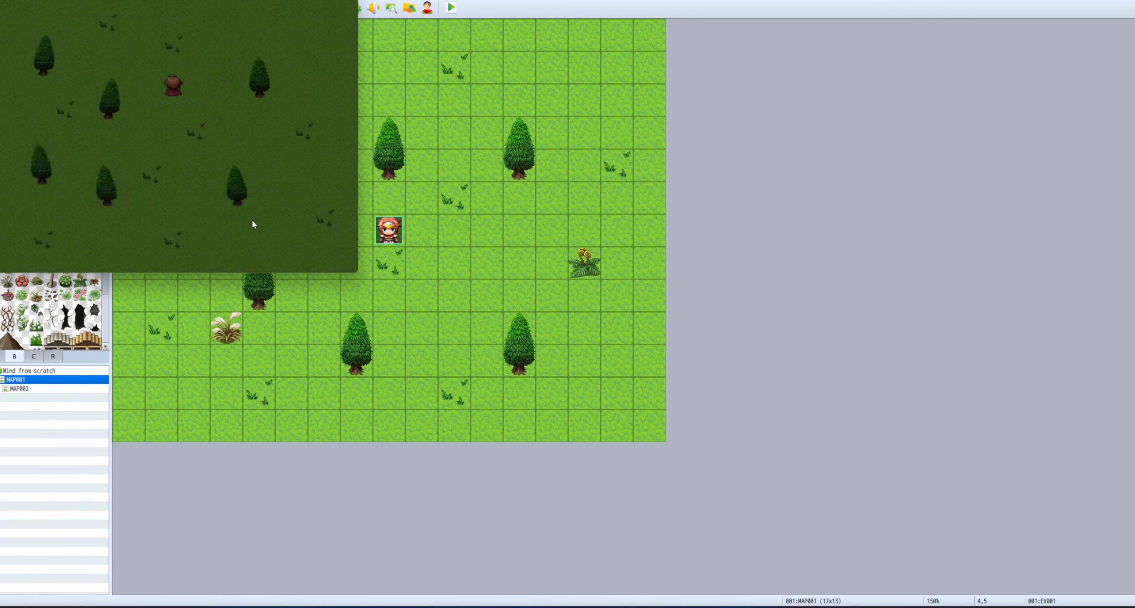
left_click(195, 200)
left_click(290, 224)
left_click(282, 130)
left_click(151, 110)
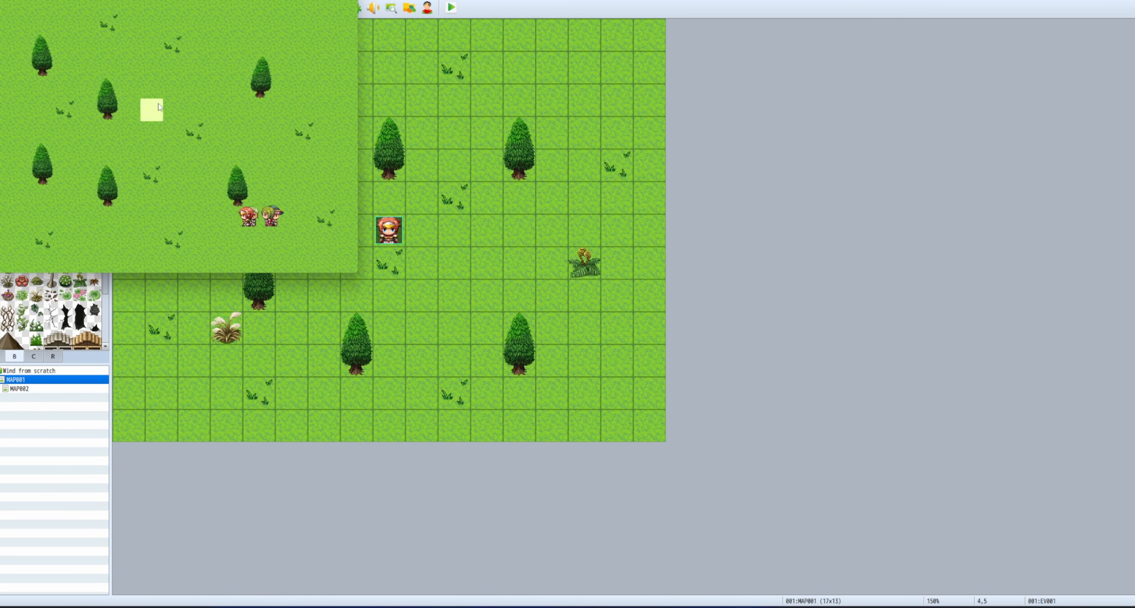
left_click(347, 1)
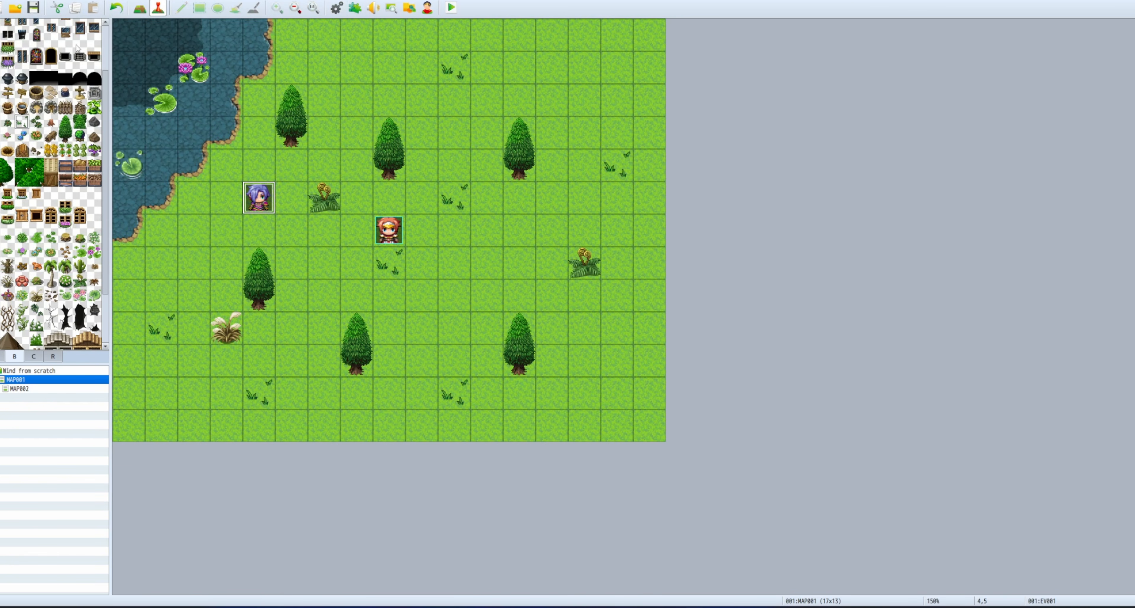
Place a tall tree at tiles 8,3–8,4 and repaint the upper-right bush tiles, then playtest.
left_click(140, 8)
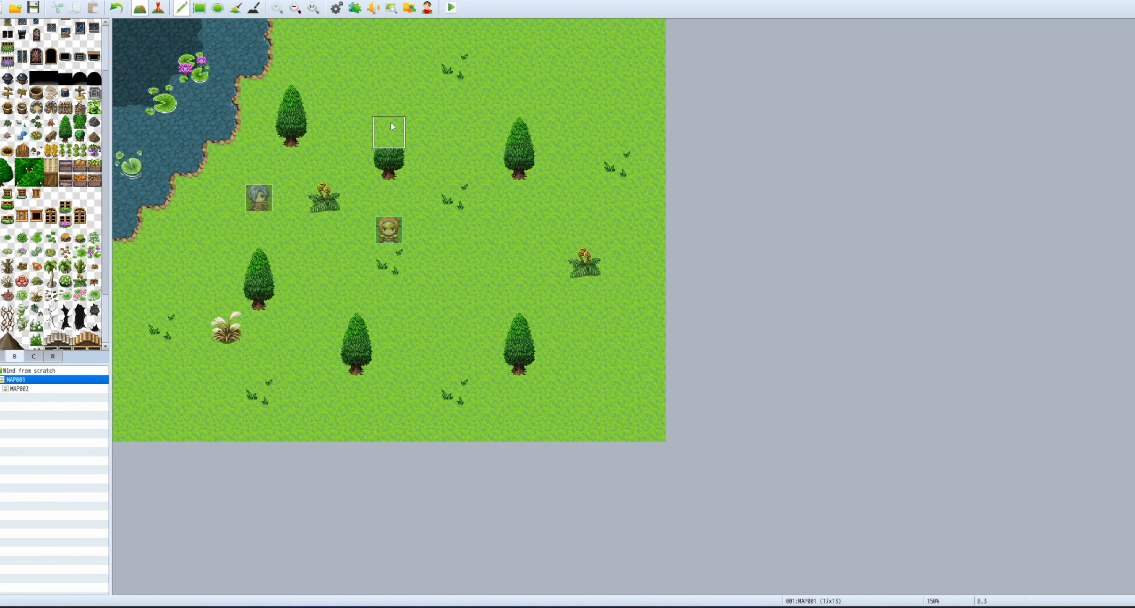
left_click(388, 145)
left_click_drag(66, 121, 65, 134)
left_click(388, 131)
left_click(519, 132)
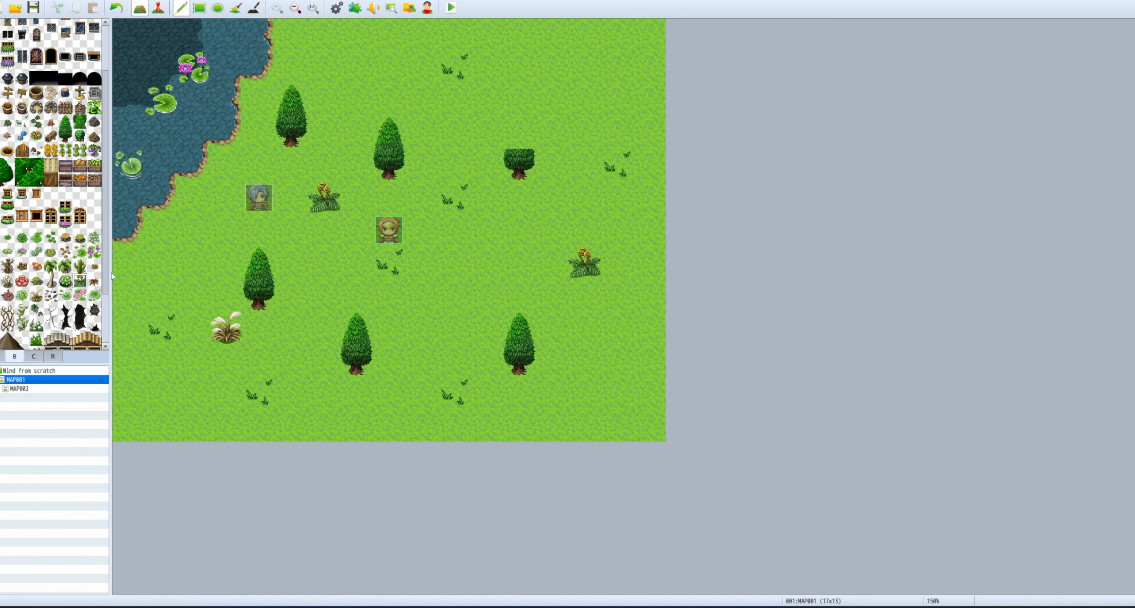
left_click(518, 132)
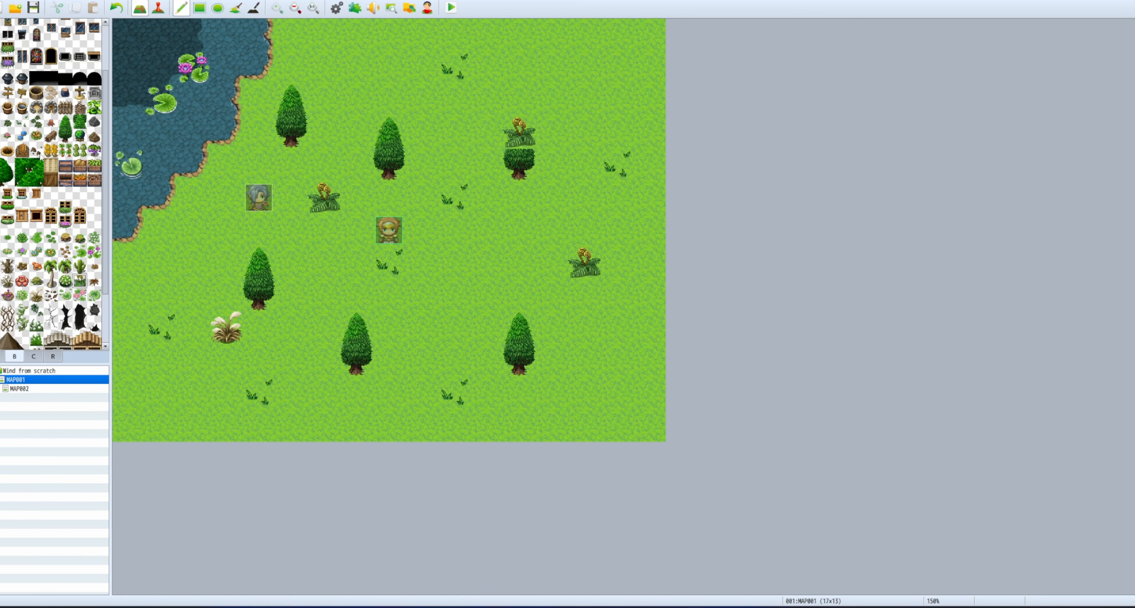
left_click_drag(65, 121, 65, 134)
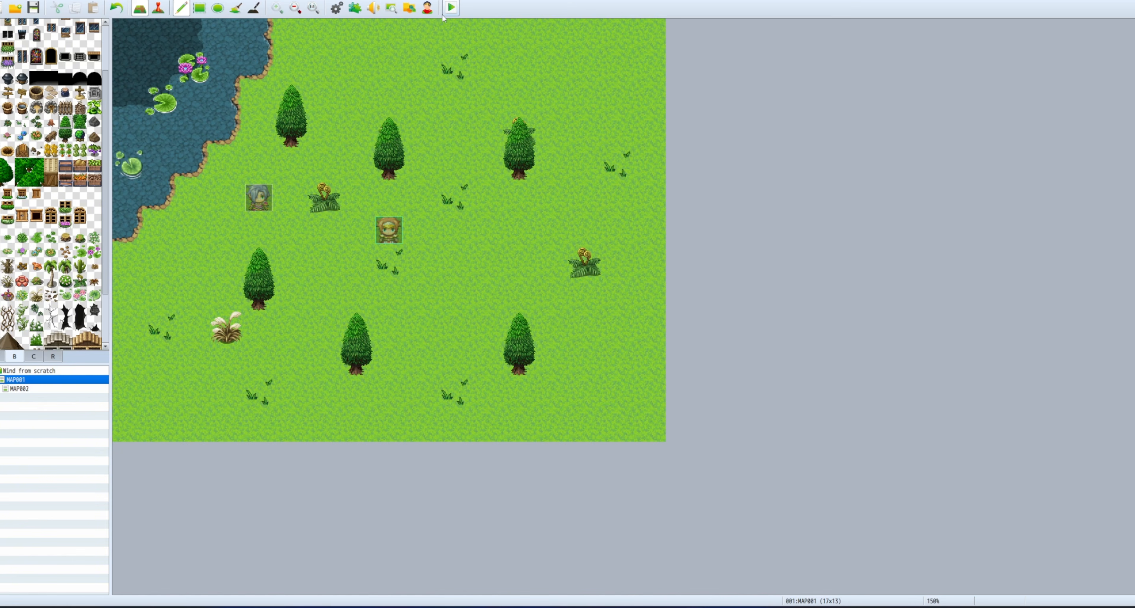
left_click(451, 7)
Save the project, start a New Game in the playtest, then close the game window.
left_click(525, 309)
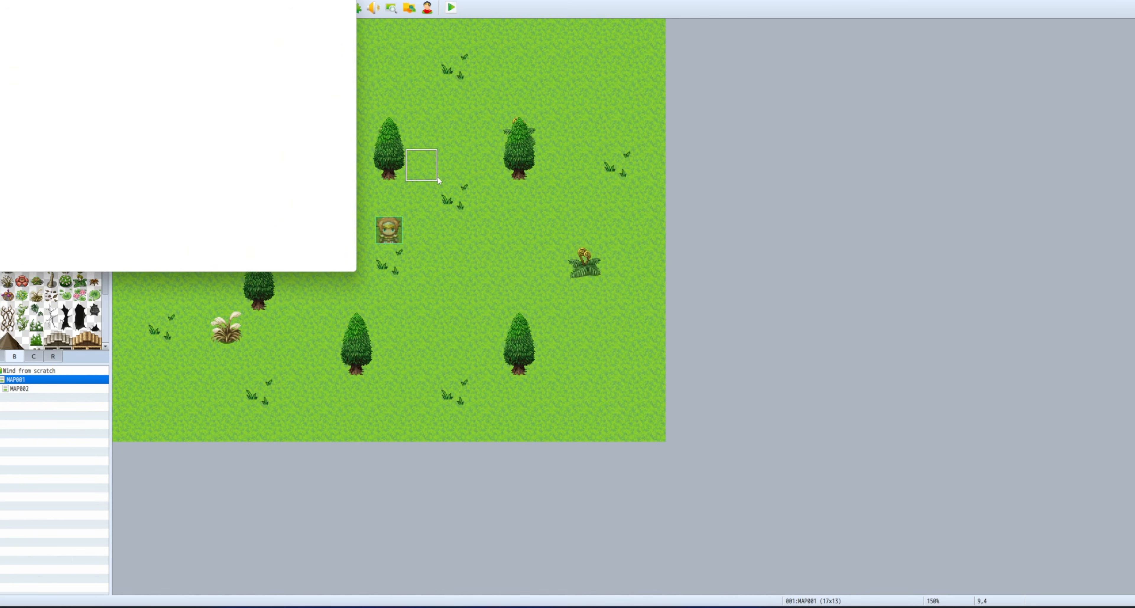
left_click(152, 171)
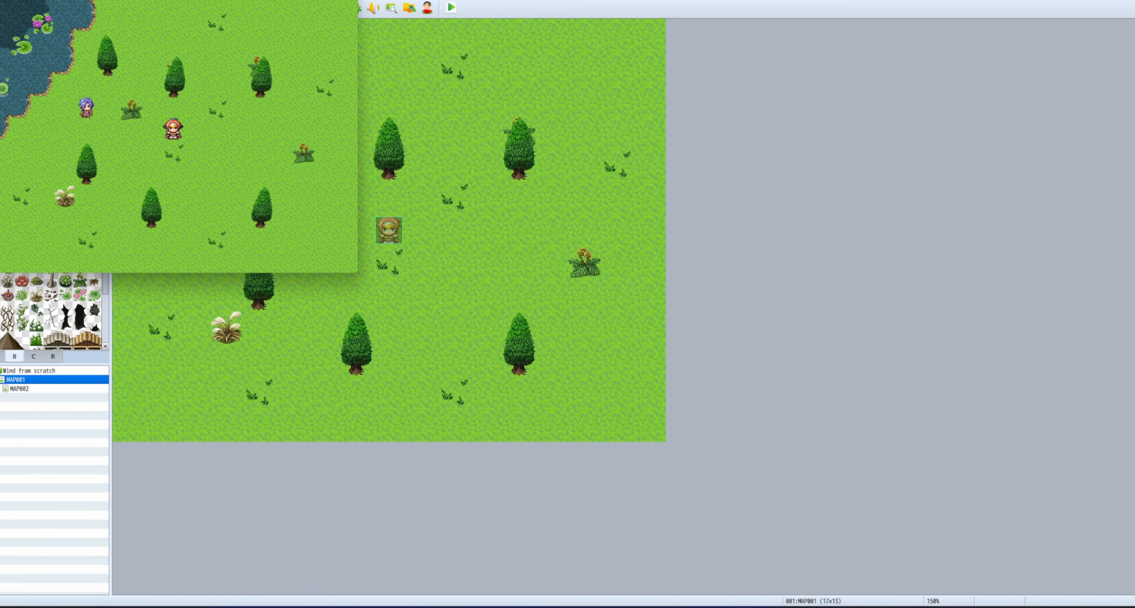
left_click(348, 0)
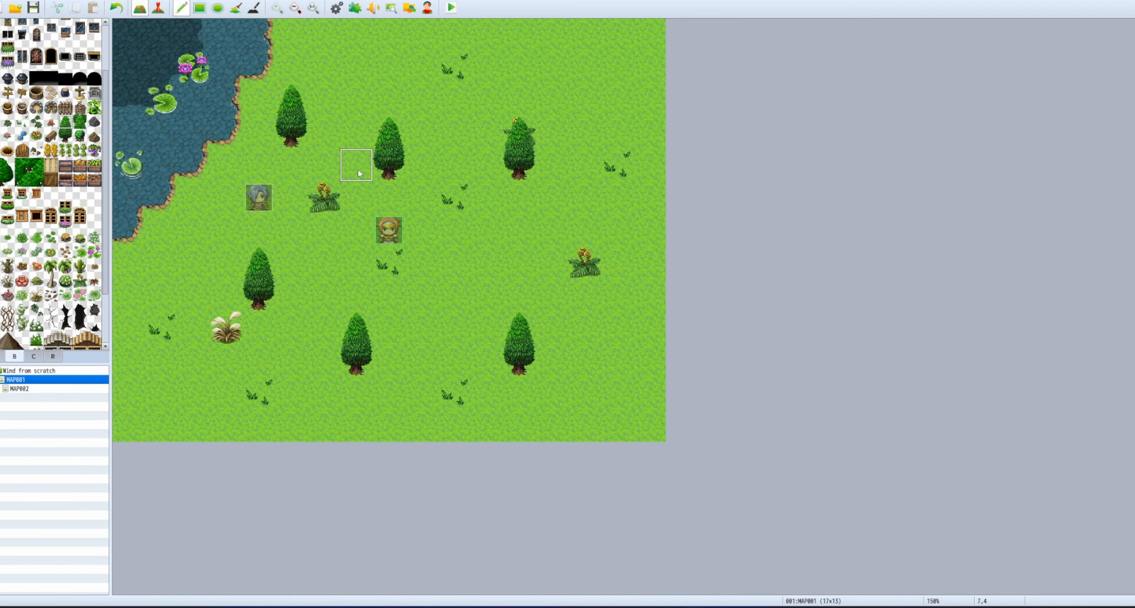
Open the purple-haired character's event and delete its Transfer Player command.
left_click(158, 7)
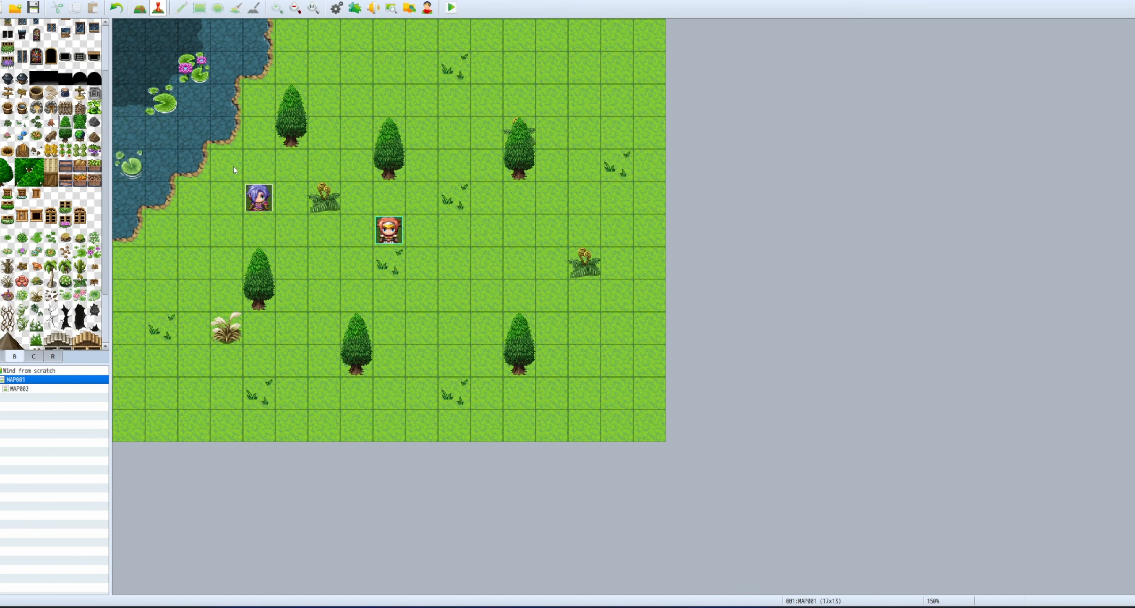
right_click(256, 194)
left_click(282, 200)
left_click(521, 200)
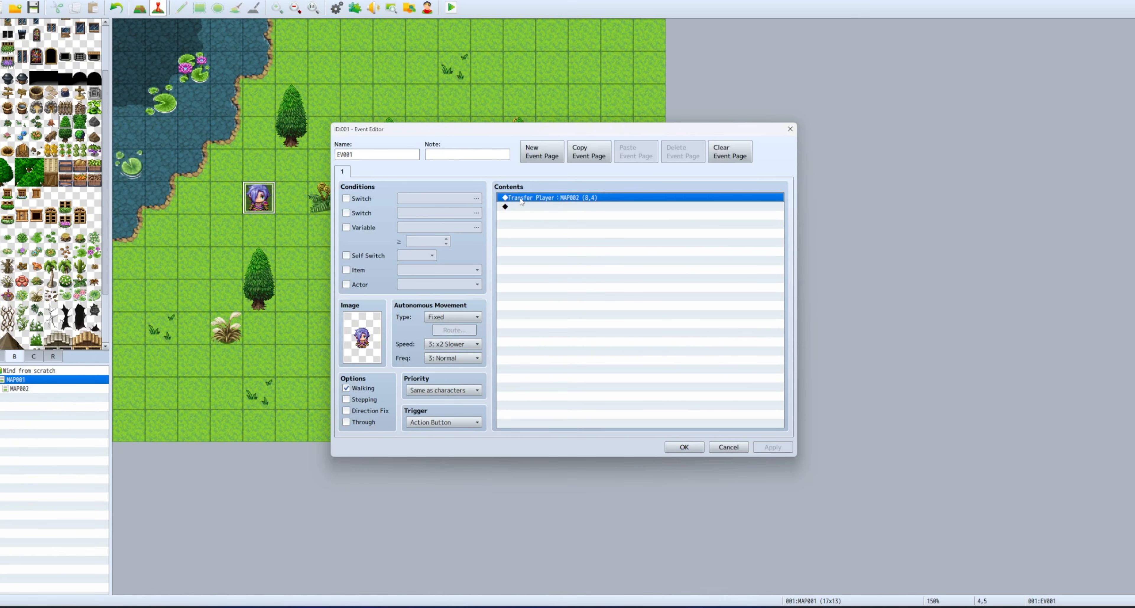
key("Delete")
right_click(521, 201)
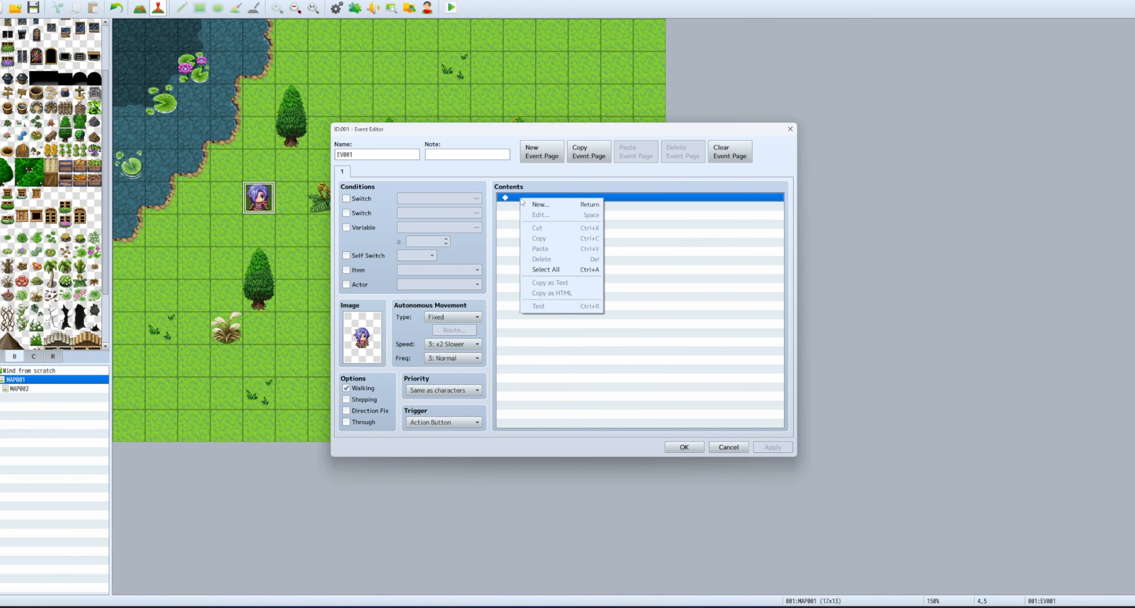
left_click(509, 245)
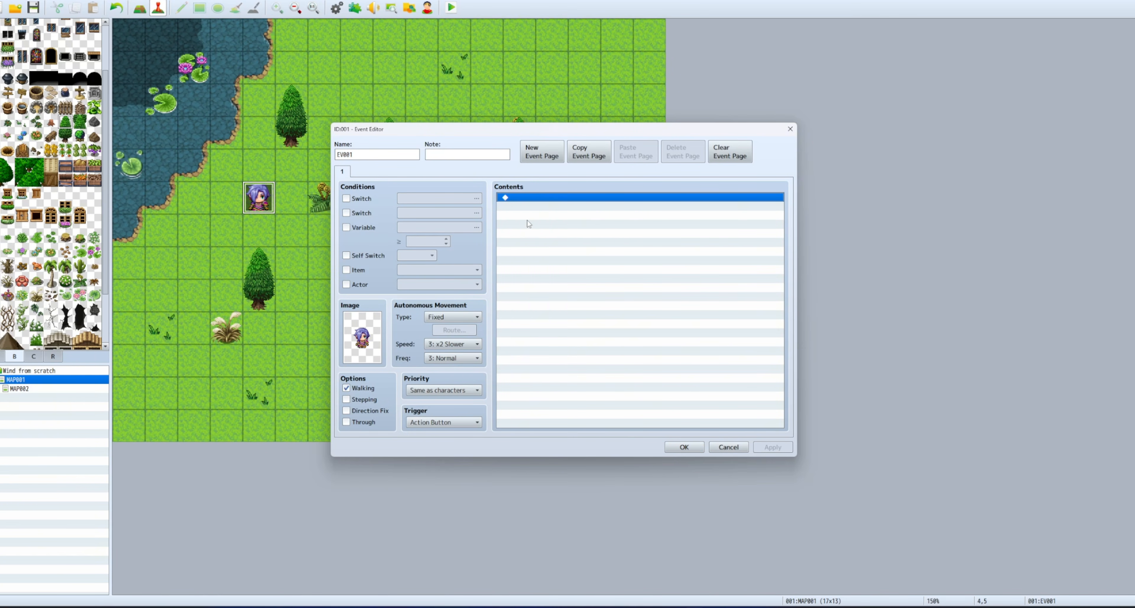
Insert a Show Choices command offering 'Turn on' and 'Turn off' and confirm the event.
double_click(532, 199)
left_click(534, 174)
left_click(583, 211)
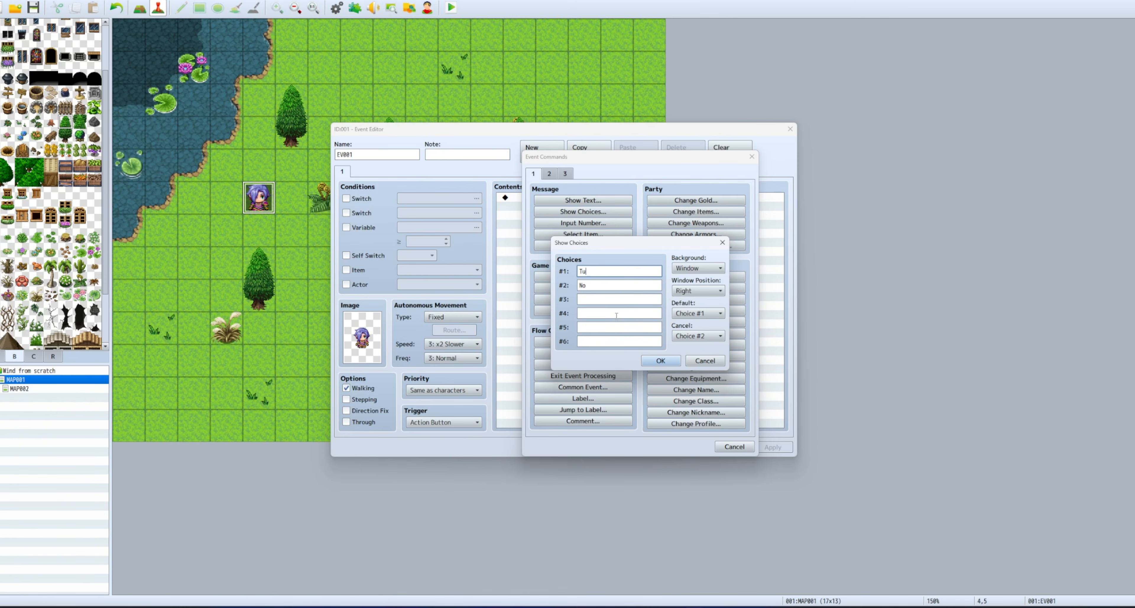
key("Tab")
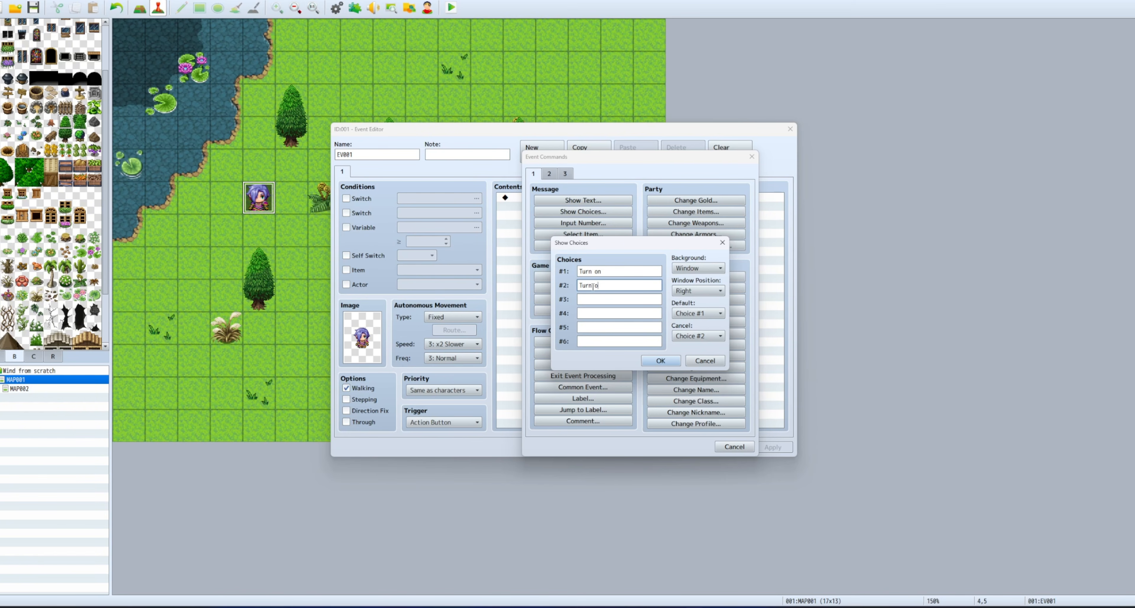
left_click(657, 361)
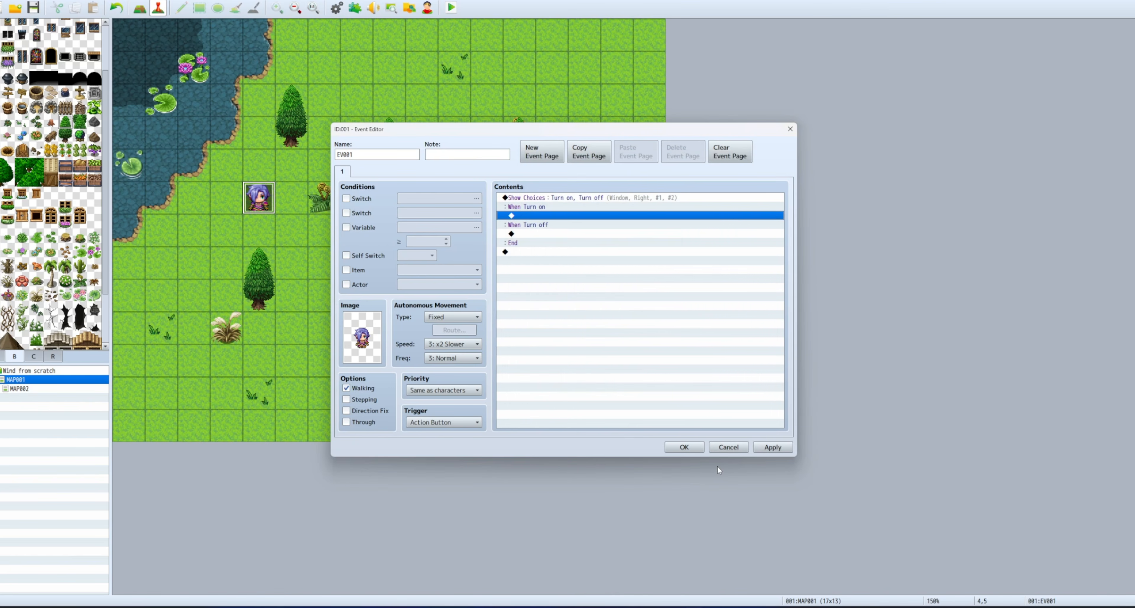
left_click(685, 446)
left_click(354, 7)
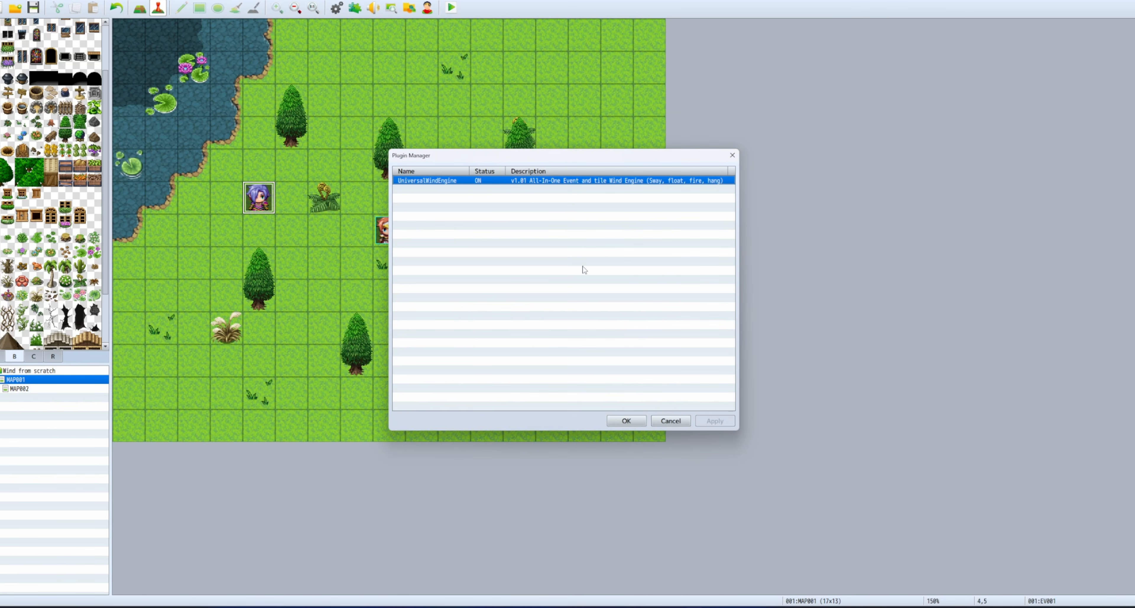
Select 'windengine disable true' in UniversalWindEngine's help, then reopen the purple-haired character's event.
double_click(509, 182)
scroll(394, 348, "down", 8)
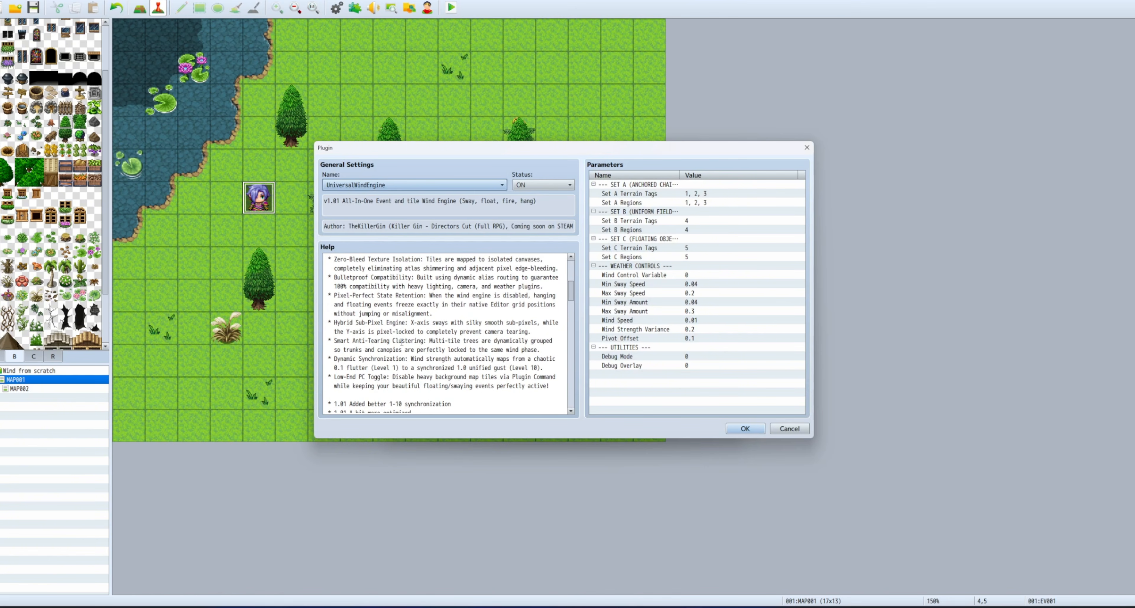
scroll(395, 348, "down", 10)
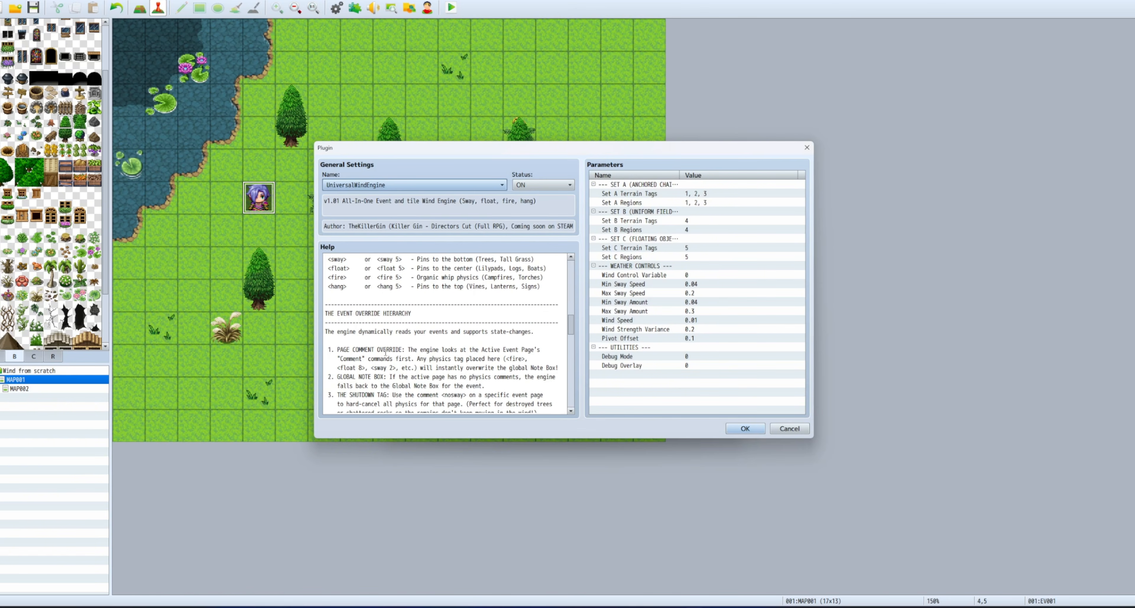
scroll(363, 361, "down", 8)
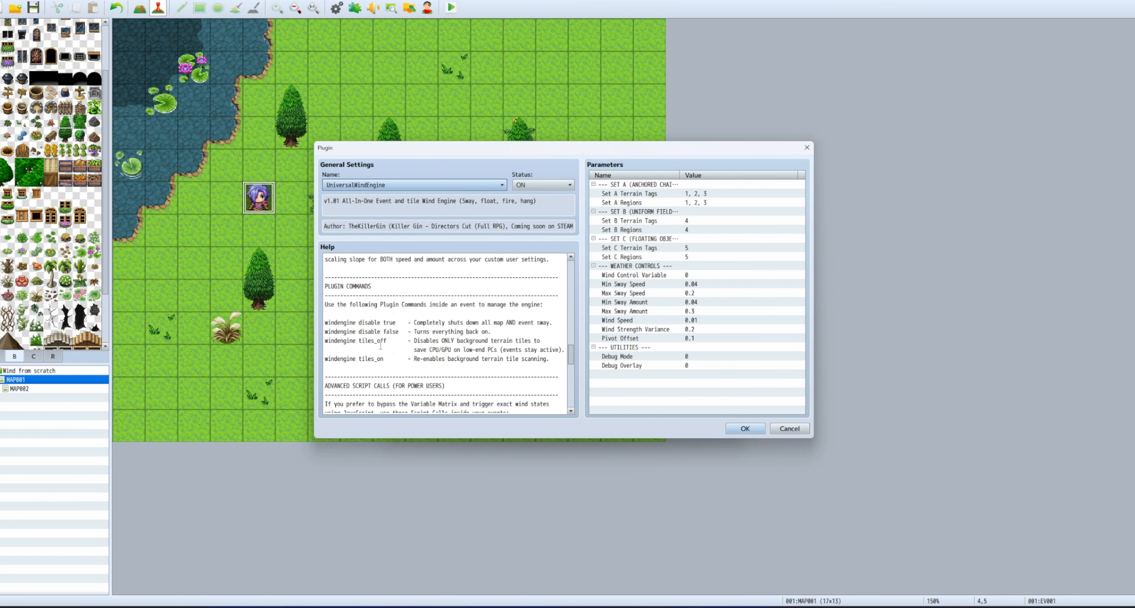
left_click_drag(394, 323, 359, 323)
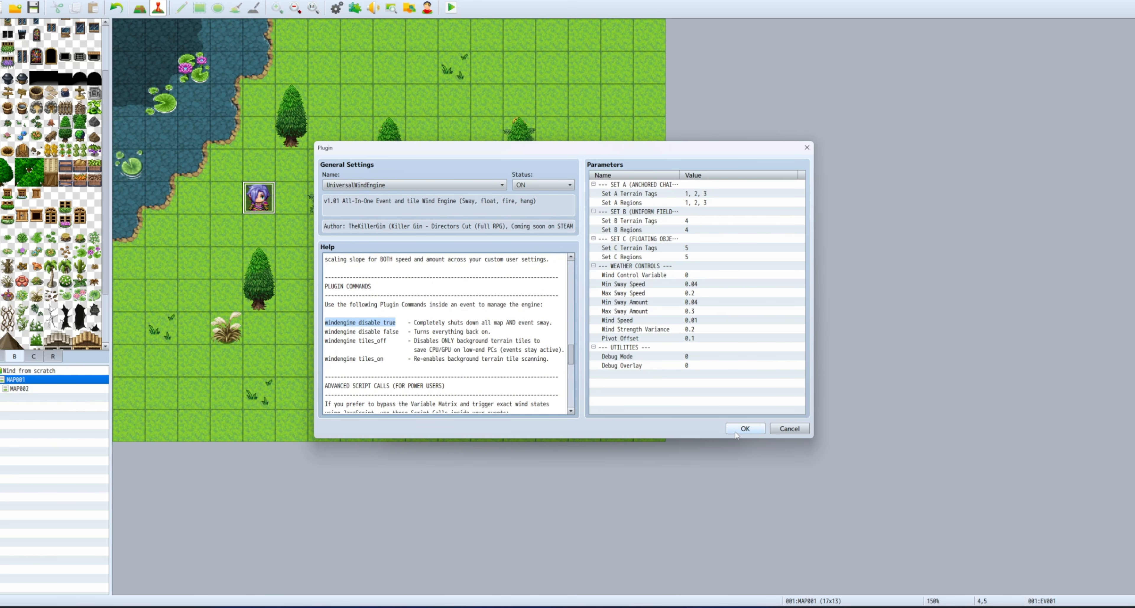
left_click(736, 430)
left_click(626, 421)
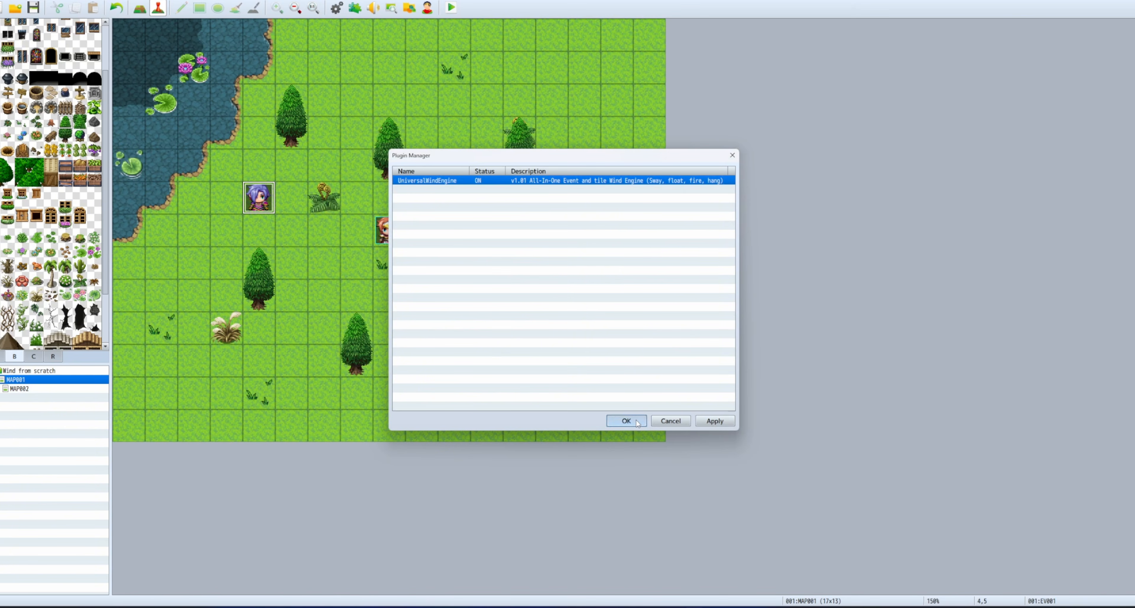
double_click(269, 206)
Add a 'windengine disable true' plugin command under the When Turn on choice.
double_click(546, 216)
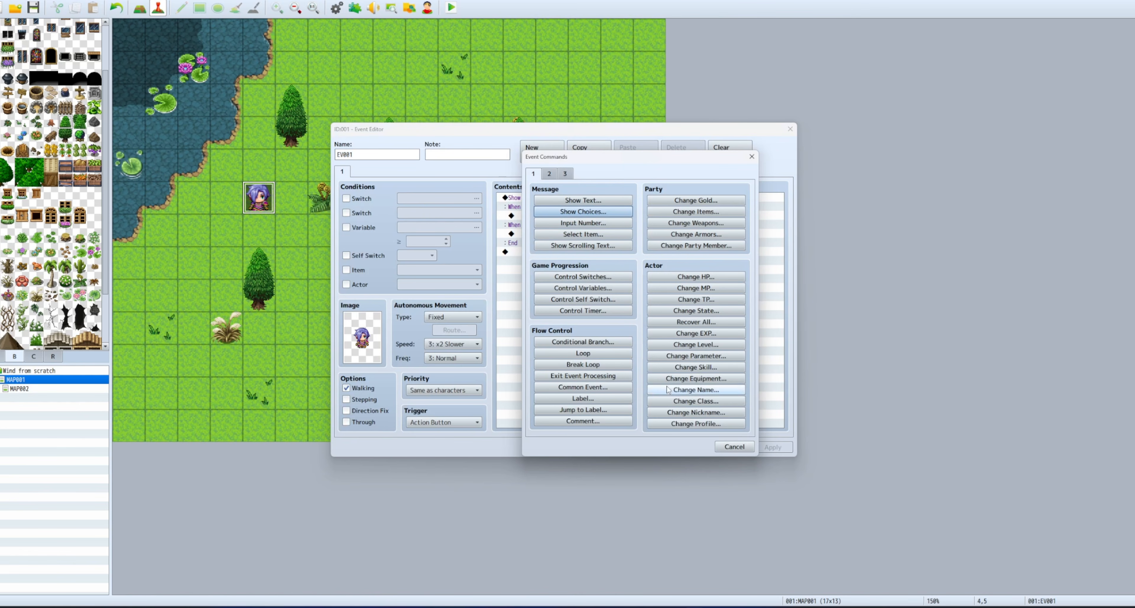
left_click(567, 175)
left_click(687, 421)
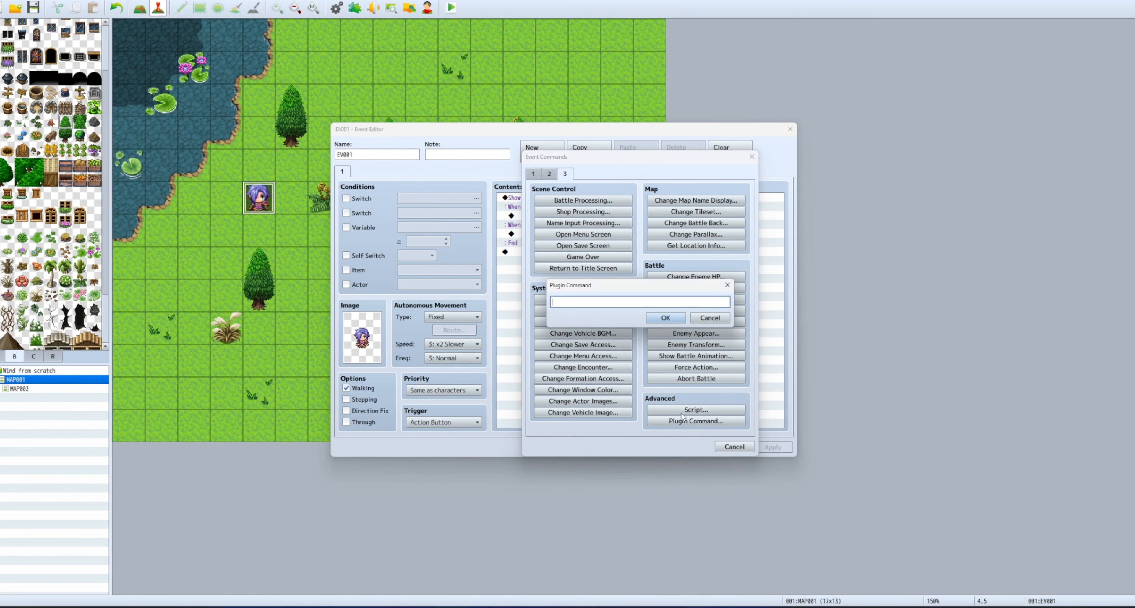
left_click(664, 318)
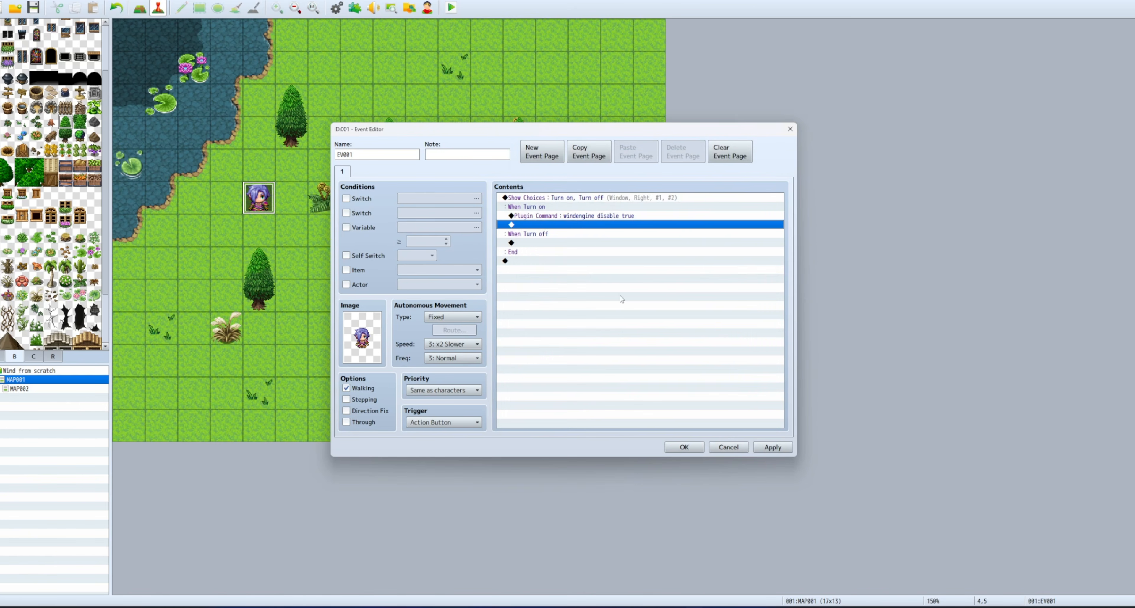
Copy that plugin command line and paste it under When Turn off.
left_click(599, 218)
key("ctrl+c")
left_click(587, 243)
key("ctrl+v")
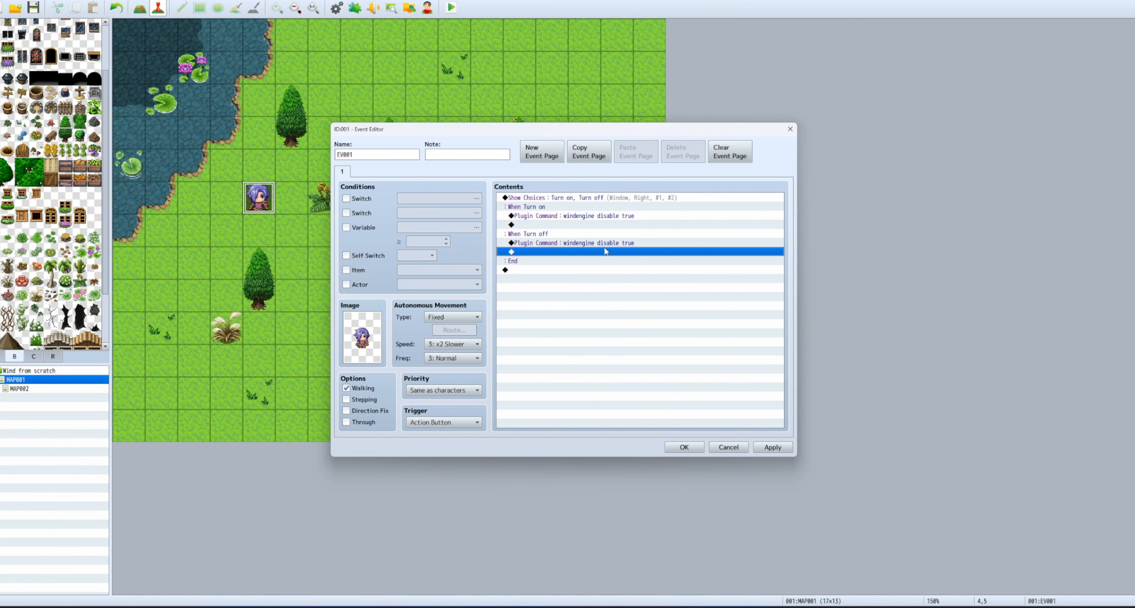
Change the Turn on command to 'windengine disable false' and save the event.
left_click(615, 216)
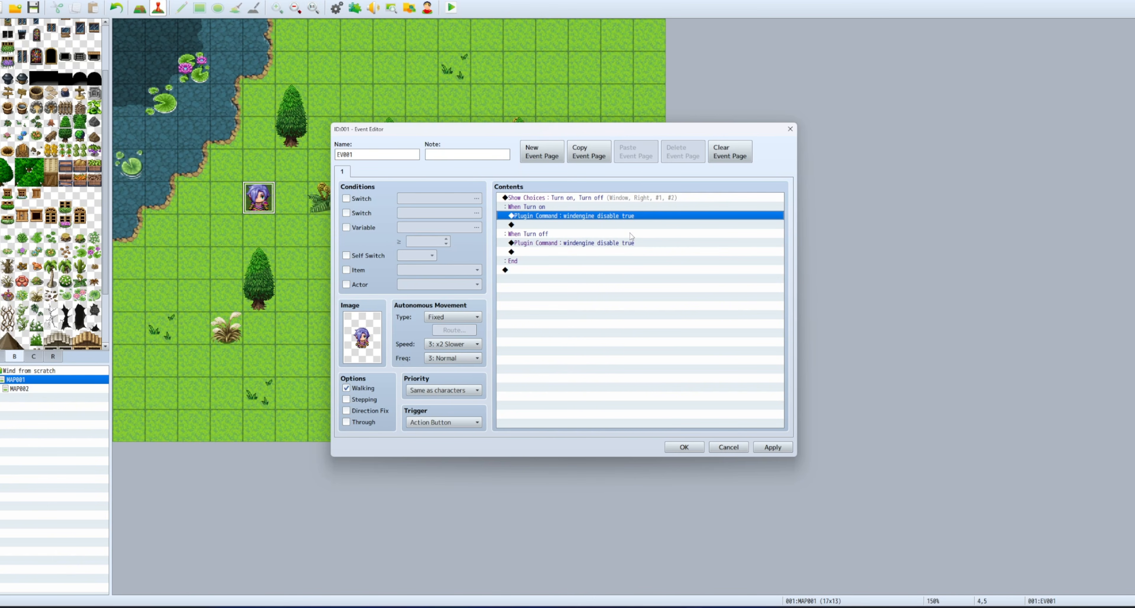
key("Return")
left_click(633, 303)
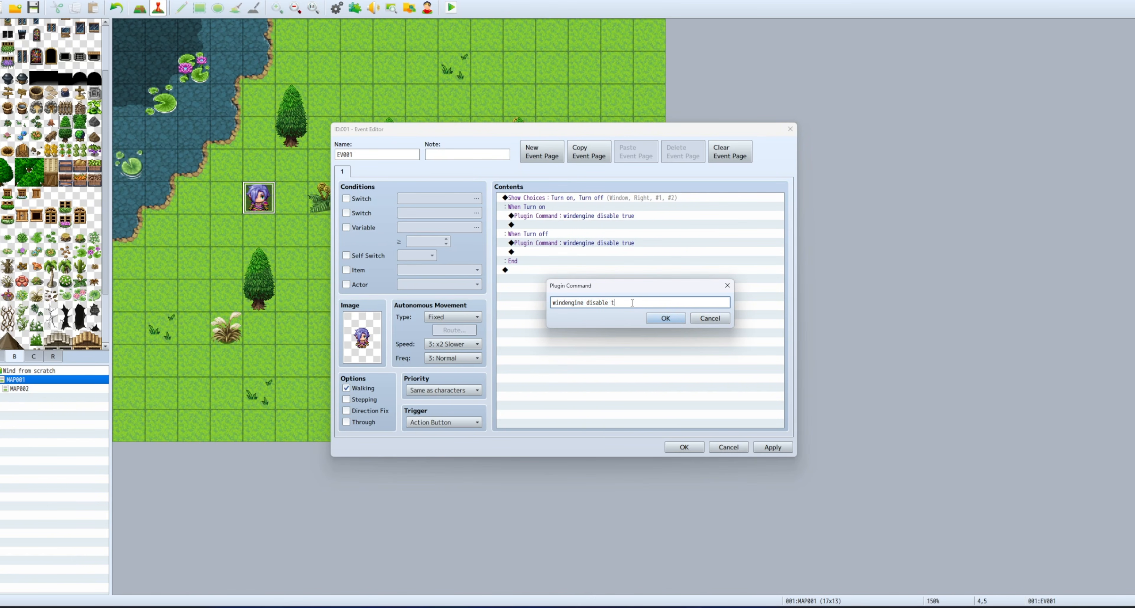
left_click(663, 317)
left_click(684, 447)
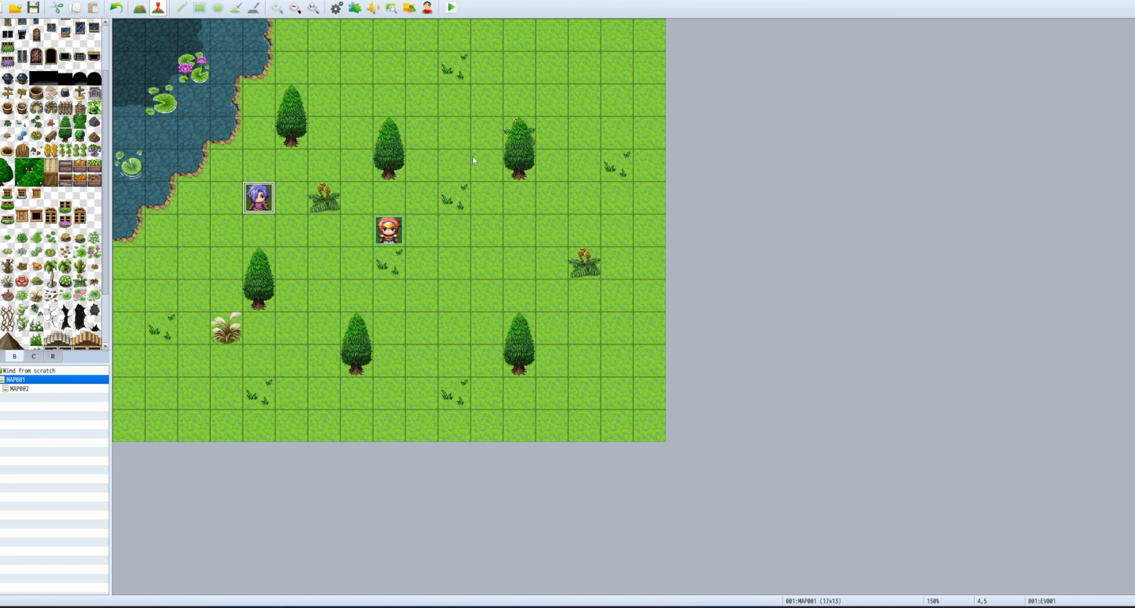
Save the project, playtest it, start a New Game in fullscreen.
left_click(451, 7)
left_click(530, 309)
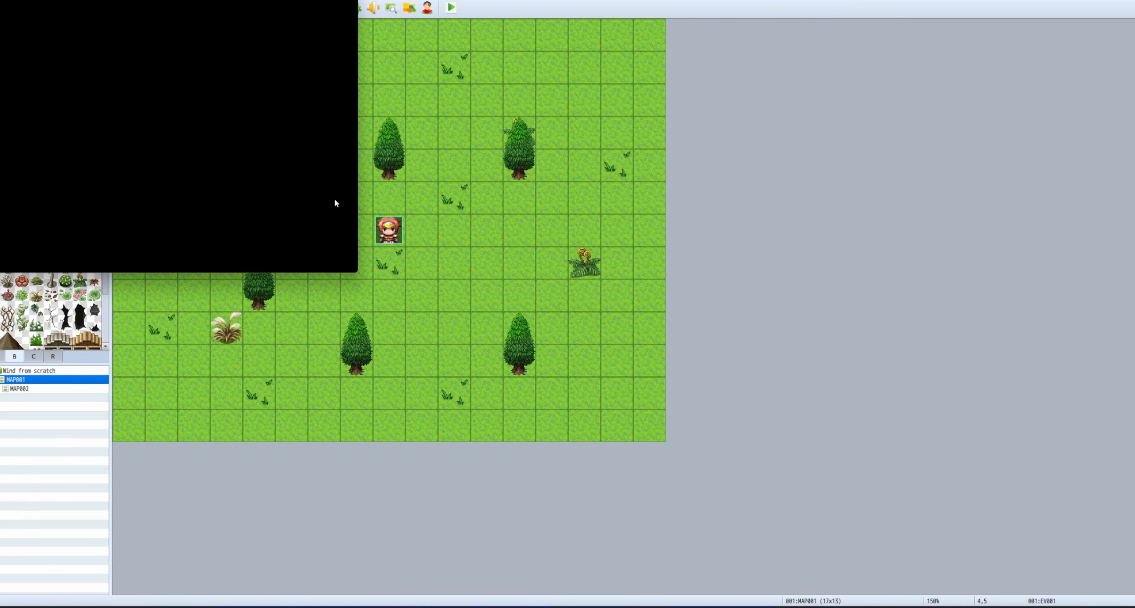
key("Return")
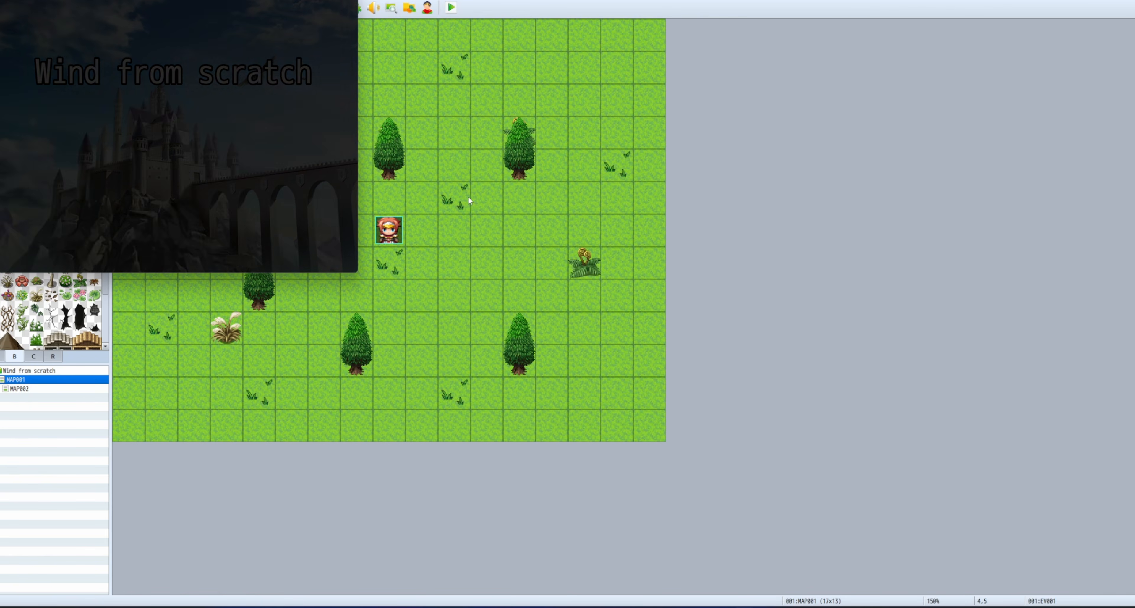
key("F4")
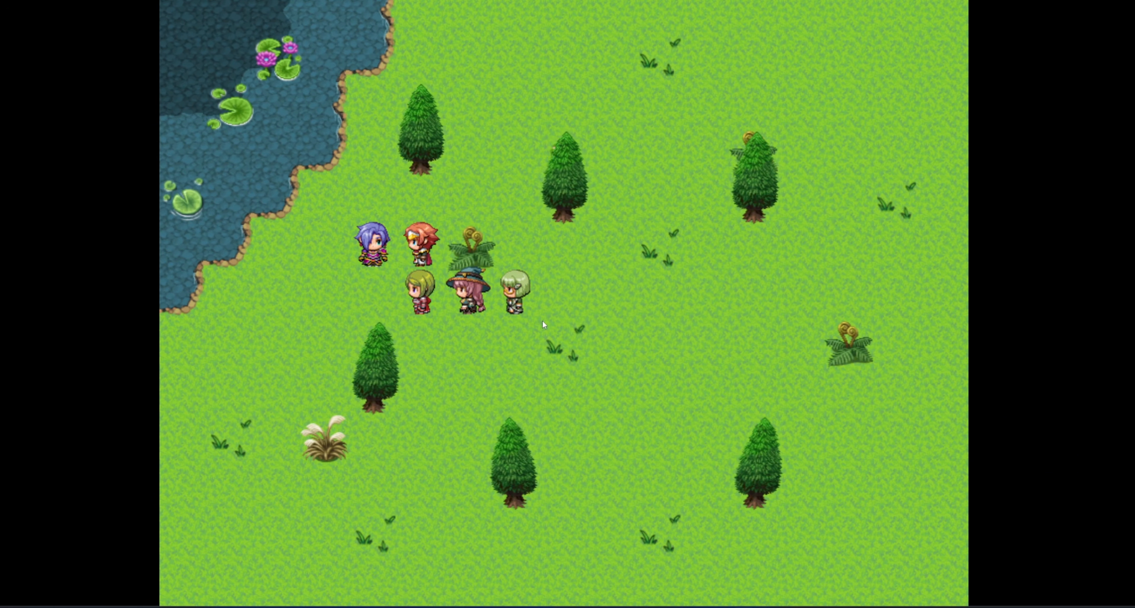
Talk to the purple-haired character, pick Turn off, then close the playtest.
key("Return")
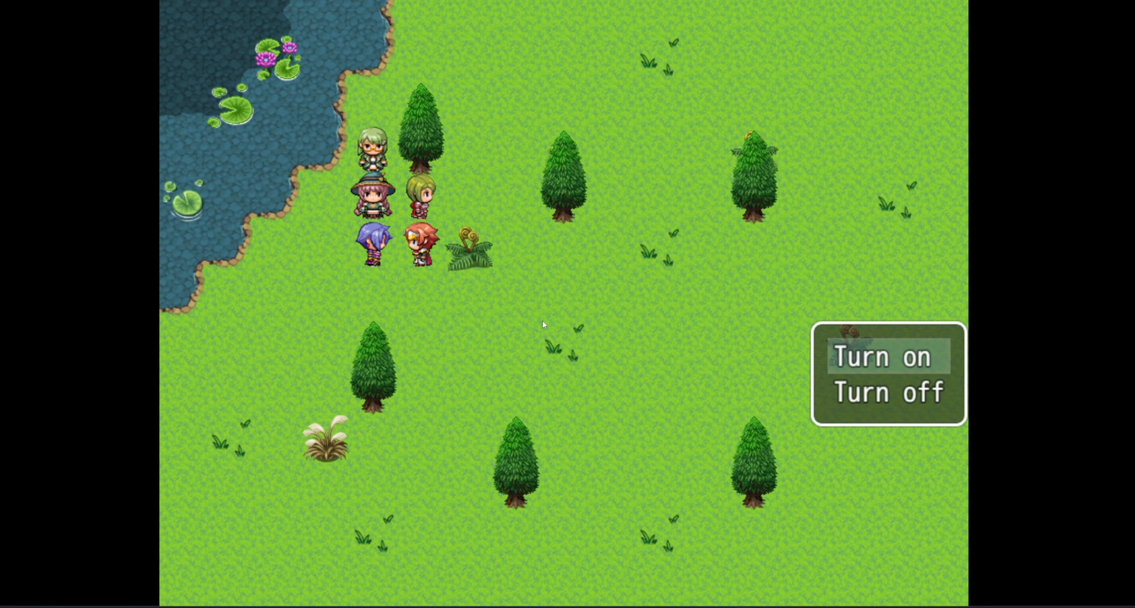
key("Down")
key("Return")
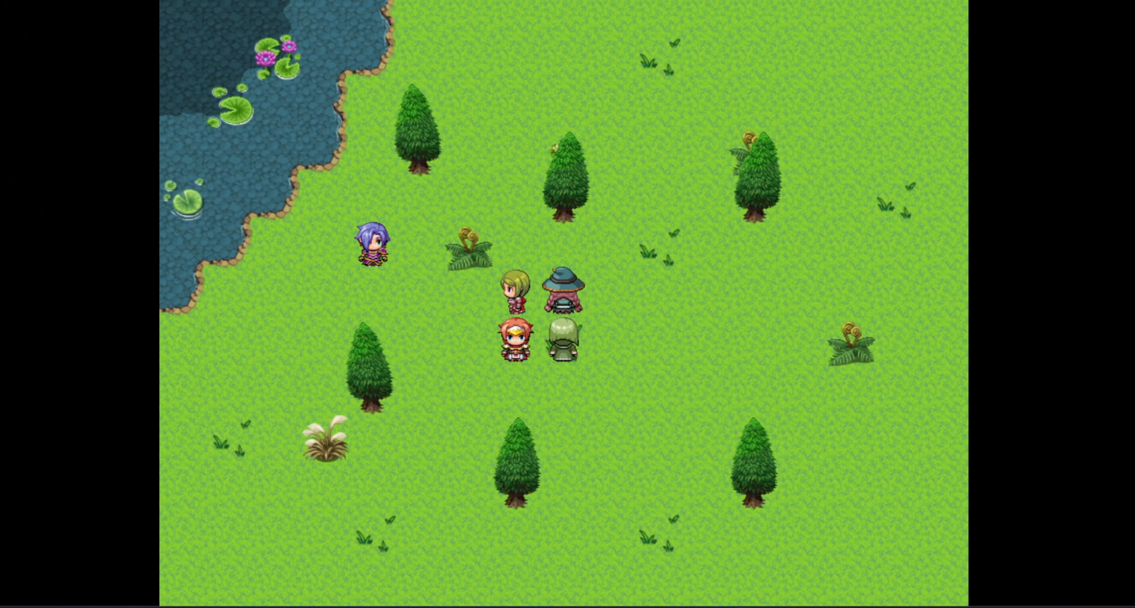
left_click(1126, 2)
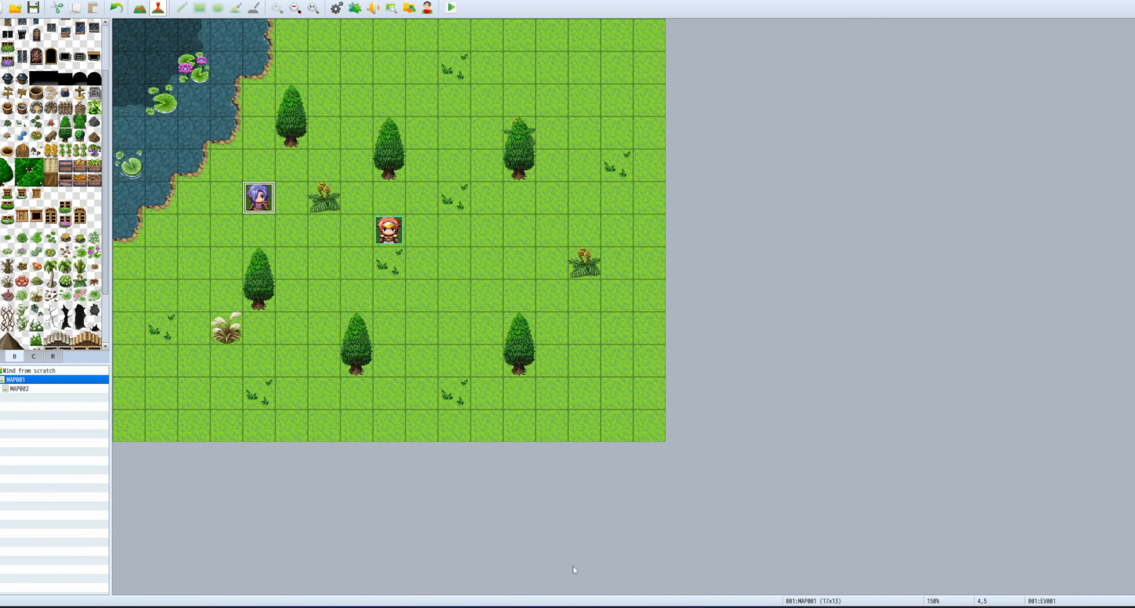
Preview the small trees, trees, flags and boat sprite sheets, then return to MAP001.
mouse_move(574, 606)
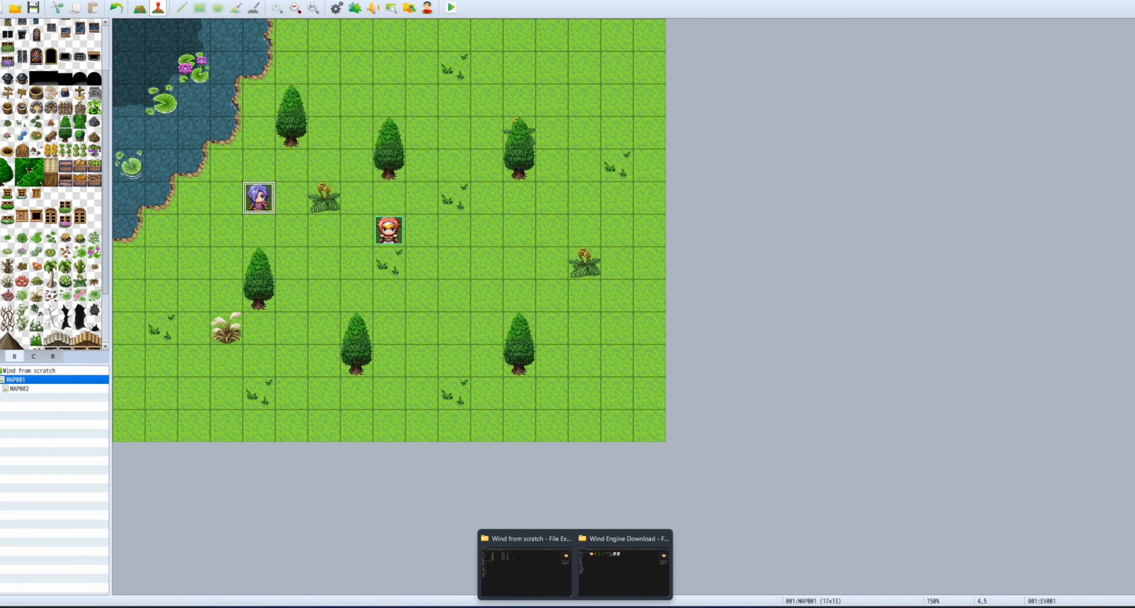
left_click(607, 572)
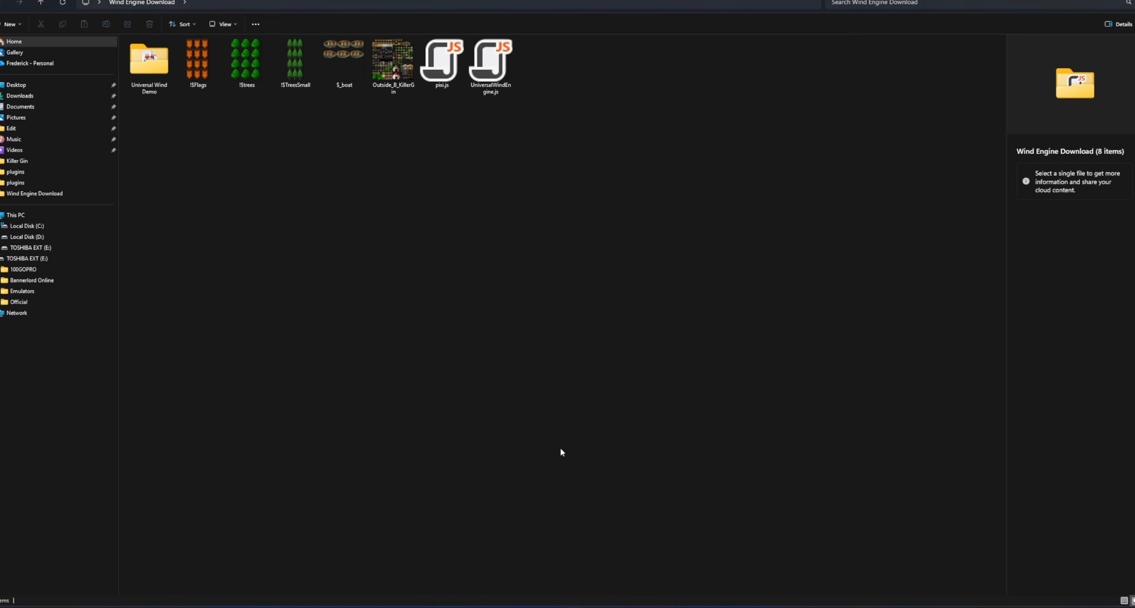
left_click(300, 75)
left_click(247, 62)
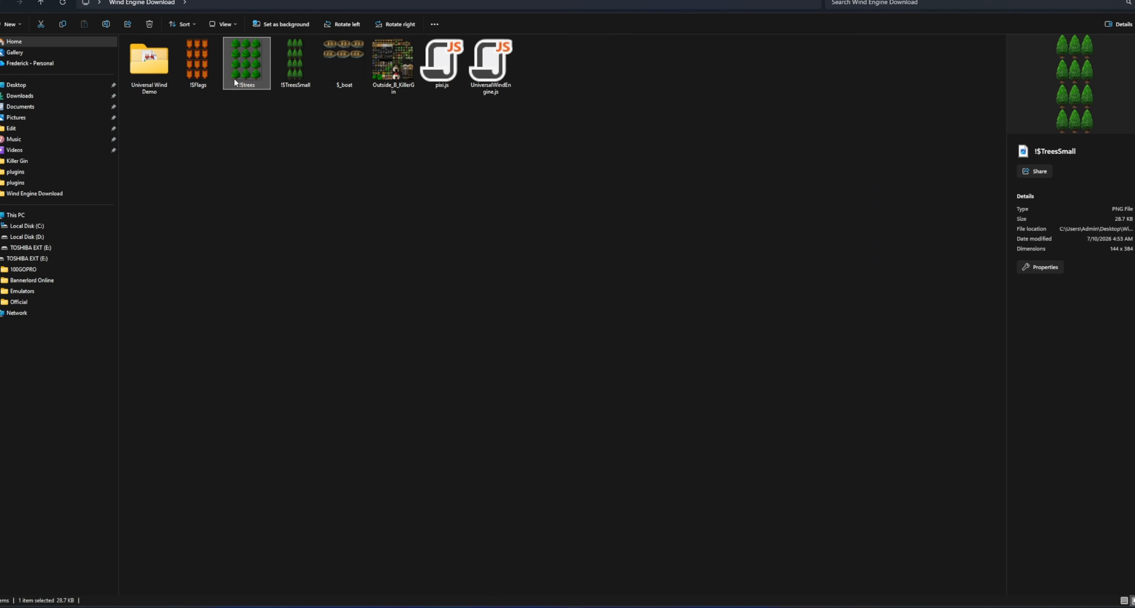
left_click(200, 61)
left_click(332, 64)
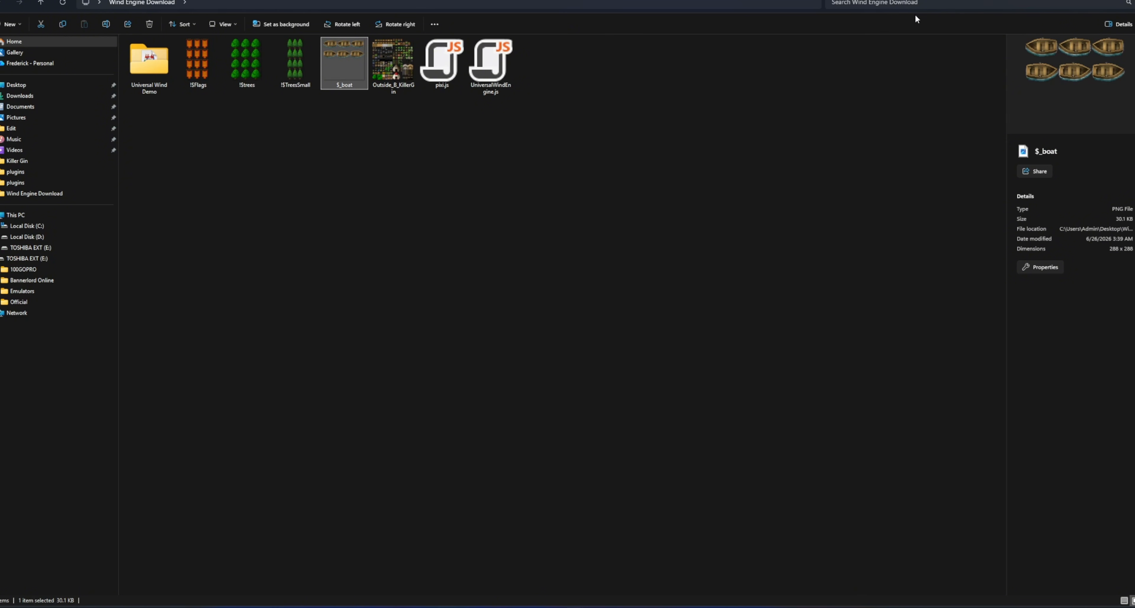
left_click(1094, 0)
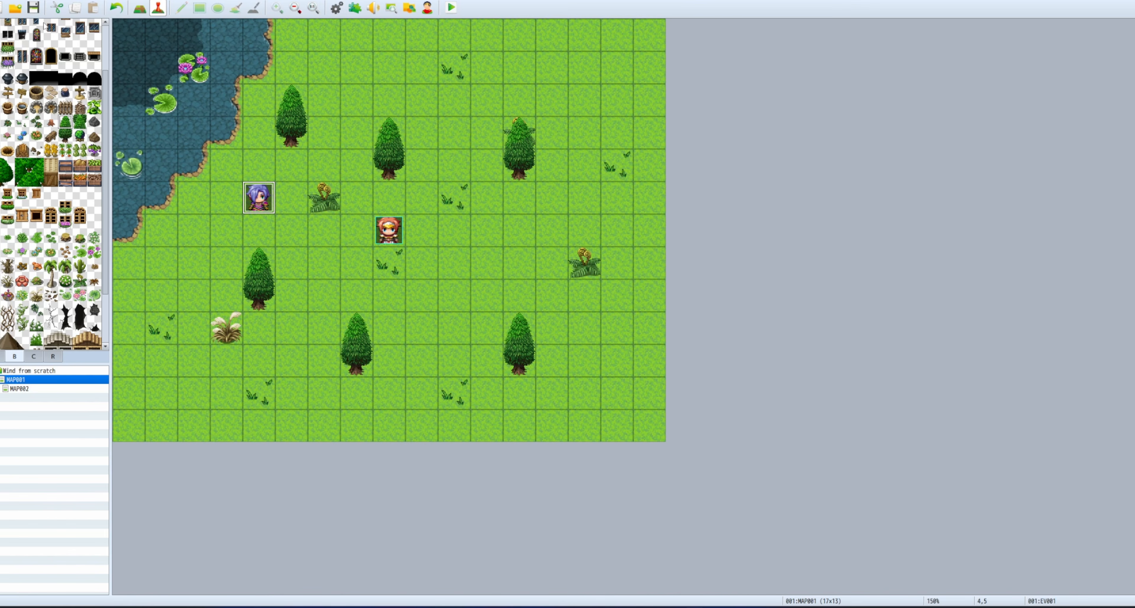
right_click(167, 143)
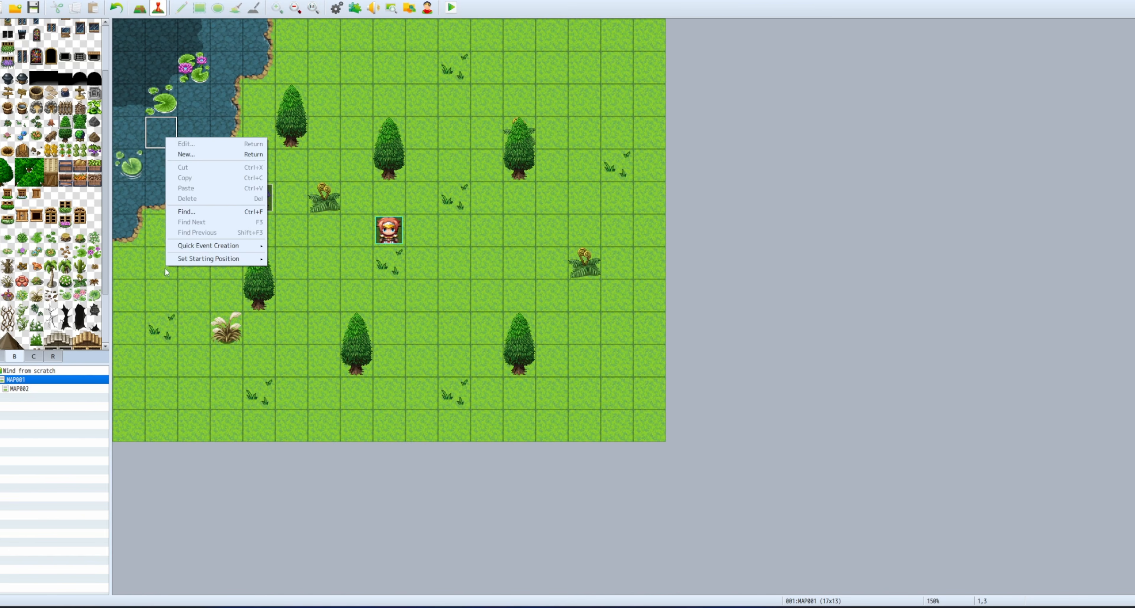
Create a 'Small tree' event at cell 2,7 using !$TreesSmall, with Direction Fix and a <sway> note.
right_click(190, 261)
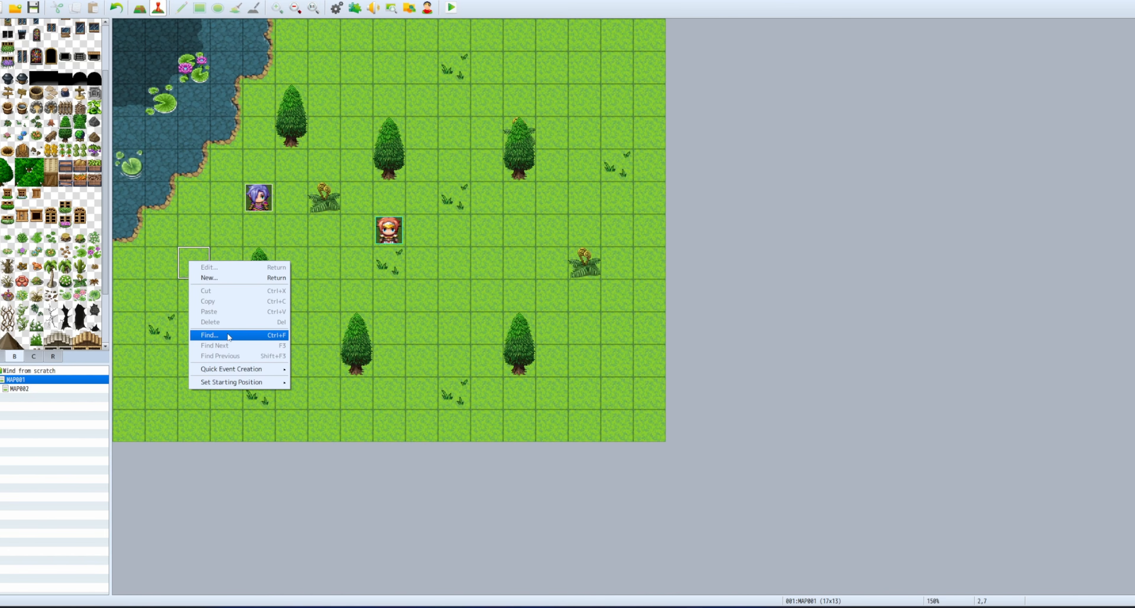
left_click(228, 278)
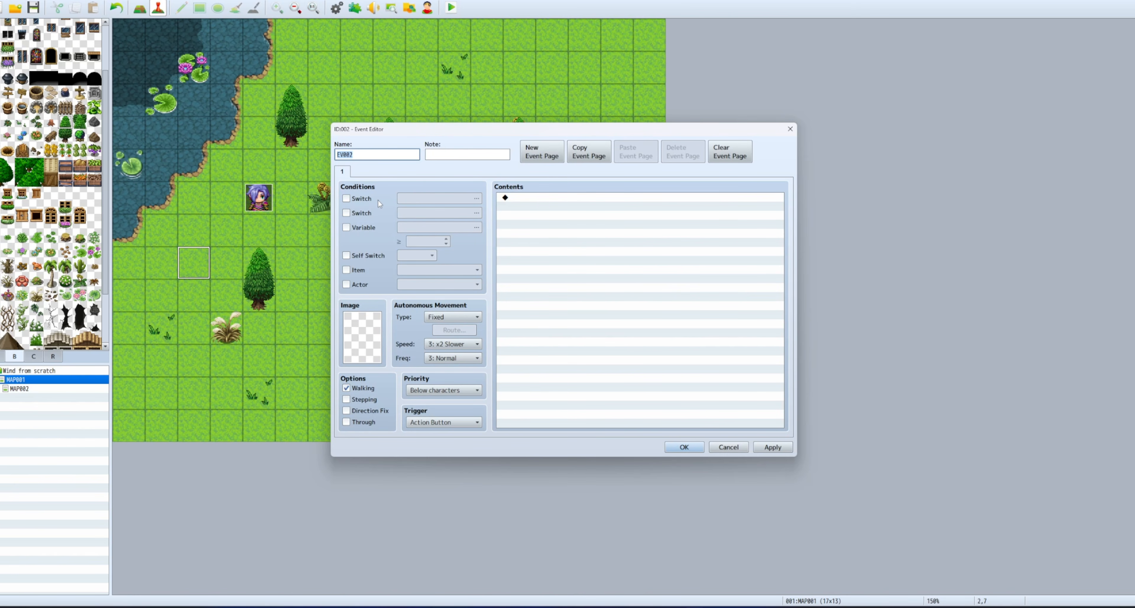
type("Small tree")
double_click(362, 337)
scroll(416, 317, "down", 5)
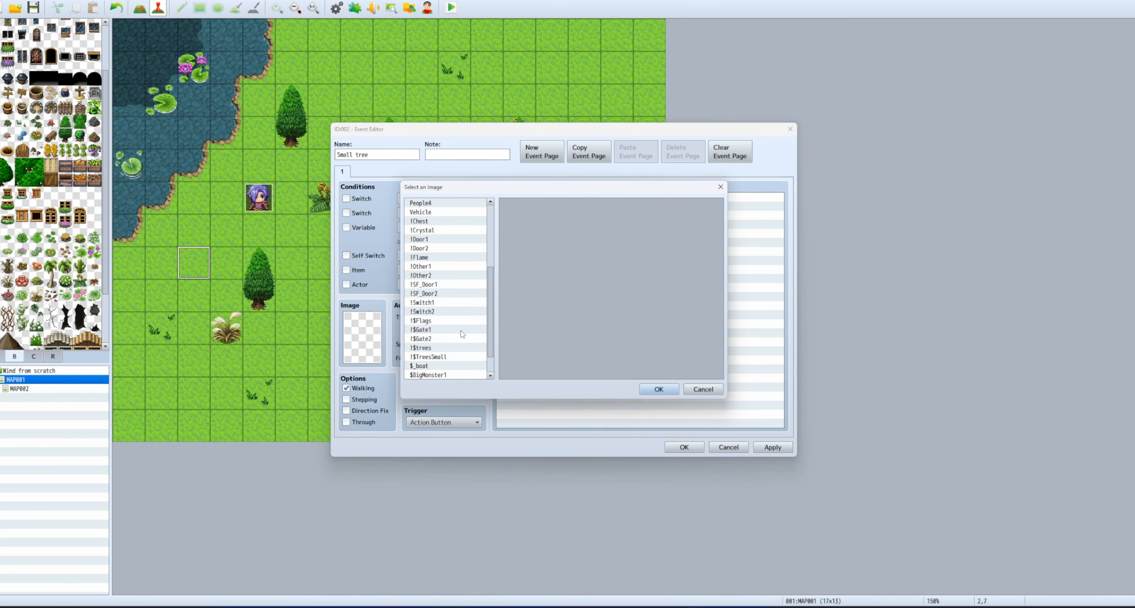
left_click(438, 330)
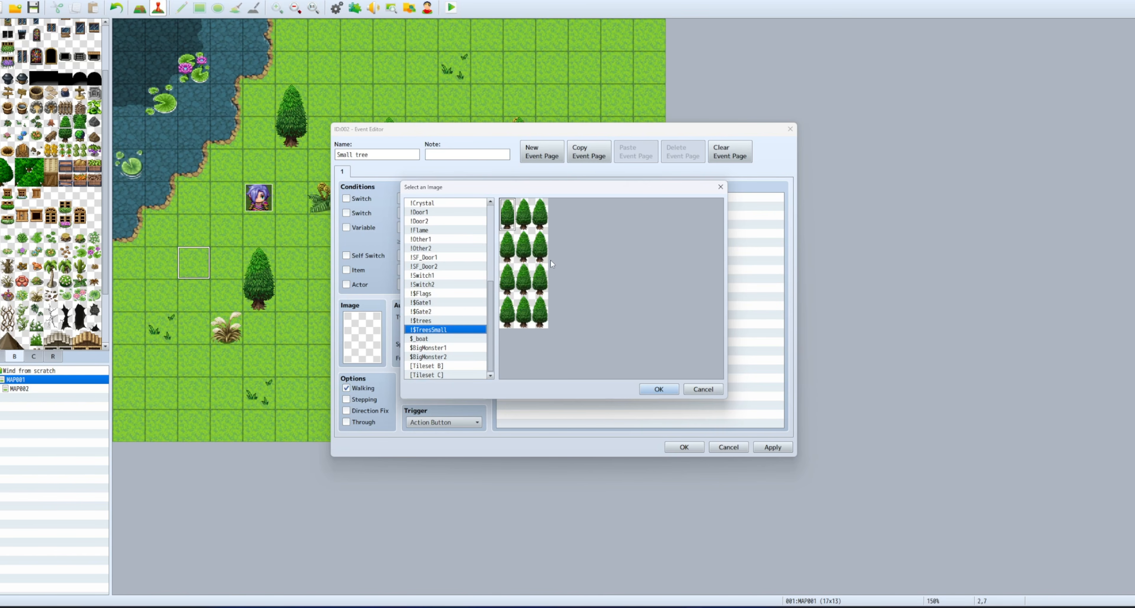
left_click(524, 213)
left_click(658, 389)
left_click(364, 410)
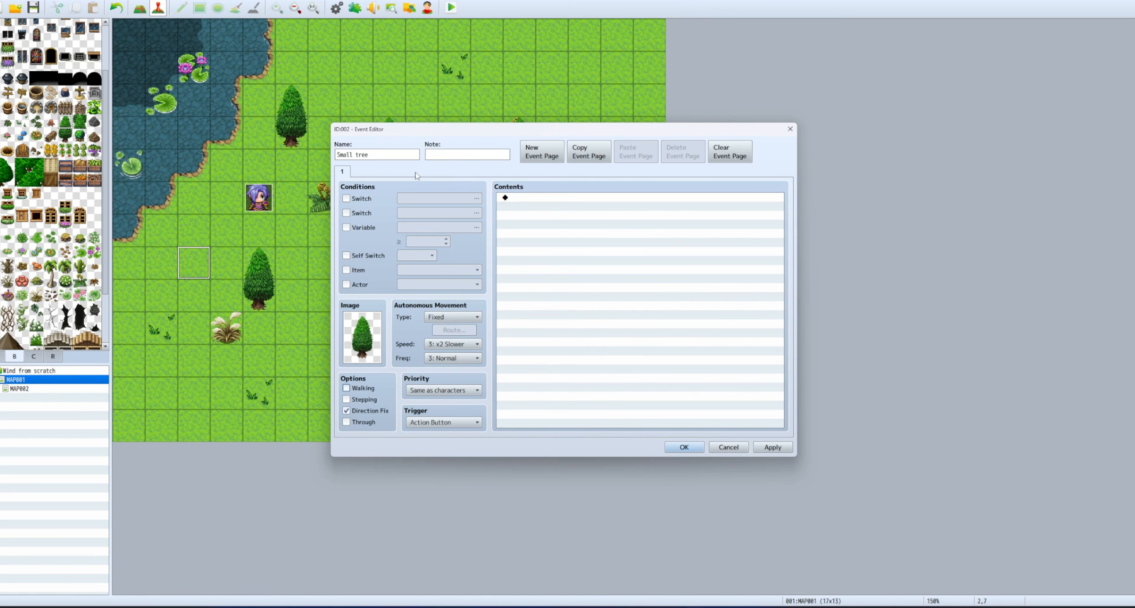
left_click(456, 157)
left_click(666, 446)
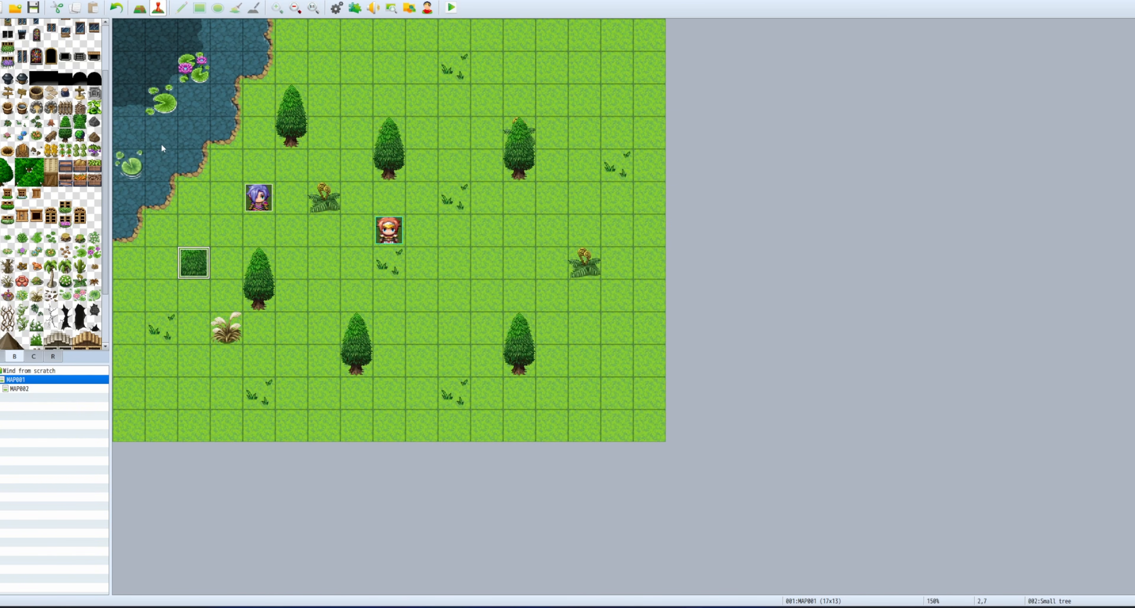
Paste four copies of the Small tree event onto empty grass cells.
left_click(421, 328)
key("ctrl+v")
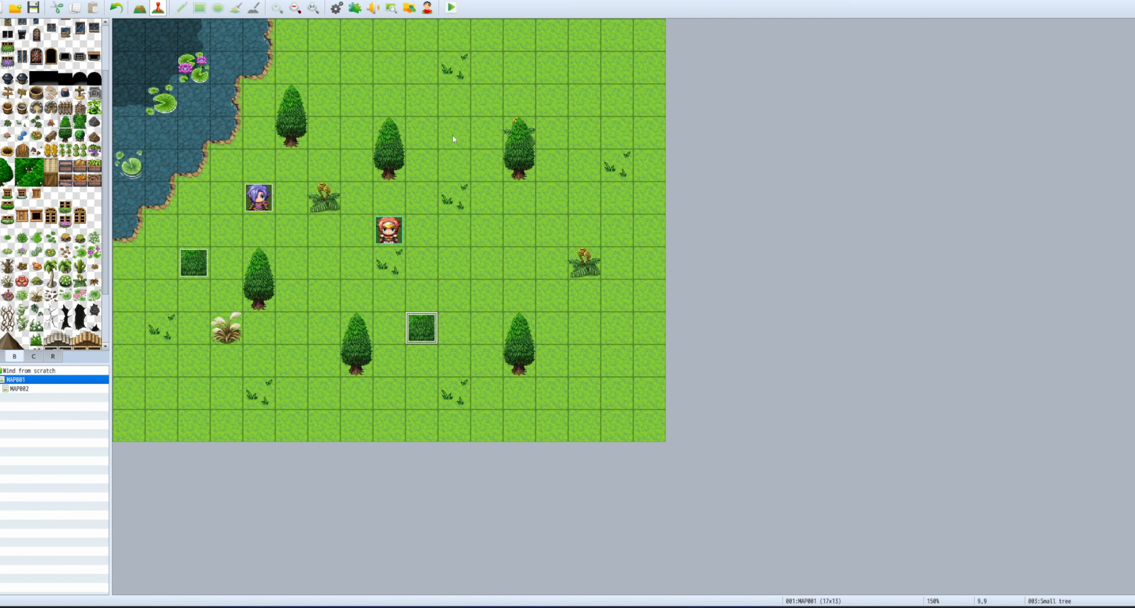
left_click(454, 133)
key("ctrl+v")
left_click(584, 360)
key("ctrl+v")
left_click(563, 92)
key("ctrl+v")
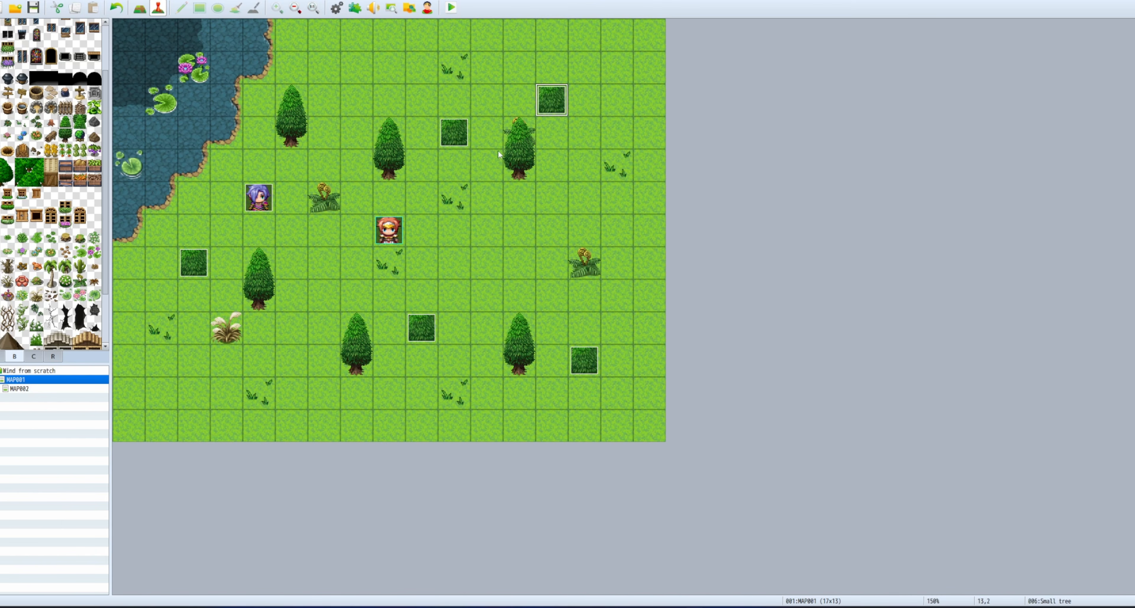
Paste a copy at cell 6,1 and turn it into a 'Big tree' using the !$trees sprite.
left_click(331, 70)
right_click(331, 69)
left_click(333, 74)
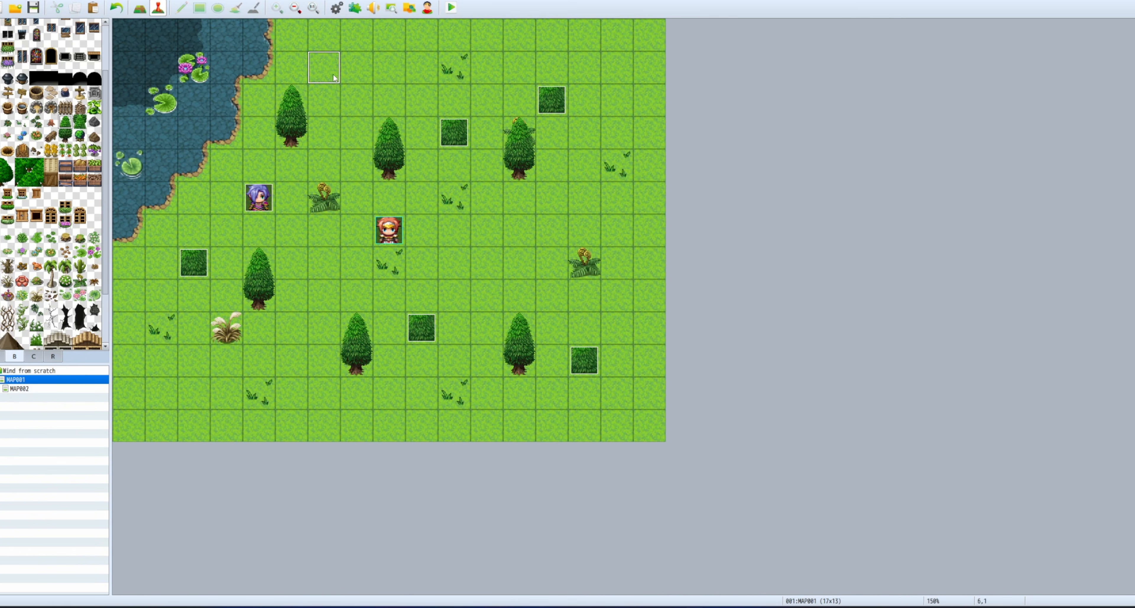
key("ctrl+v")
right_click(333, 74)
left_click(354, 81)
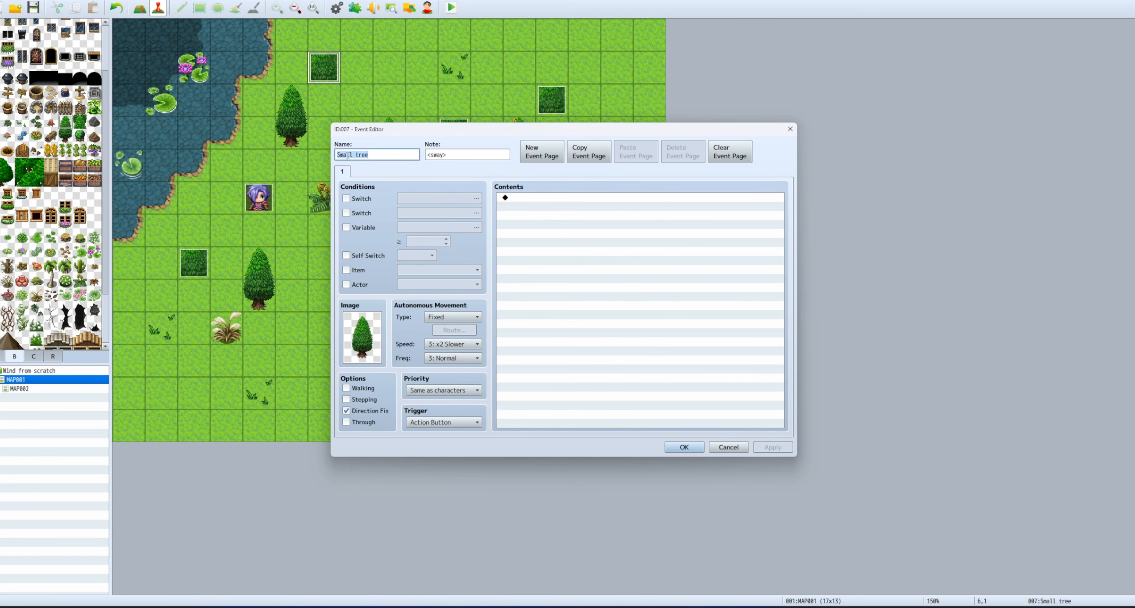
type("Big")
double_click(360, 339)
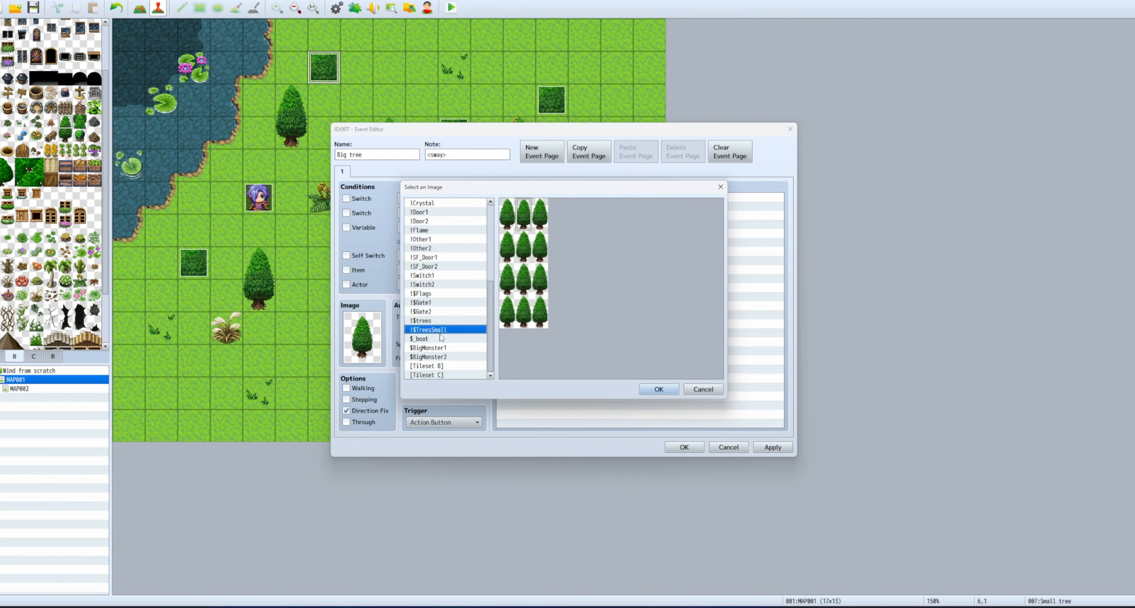
left_click(466, 321)
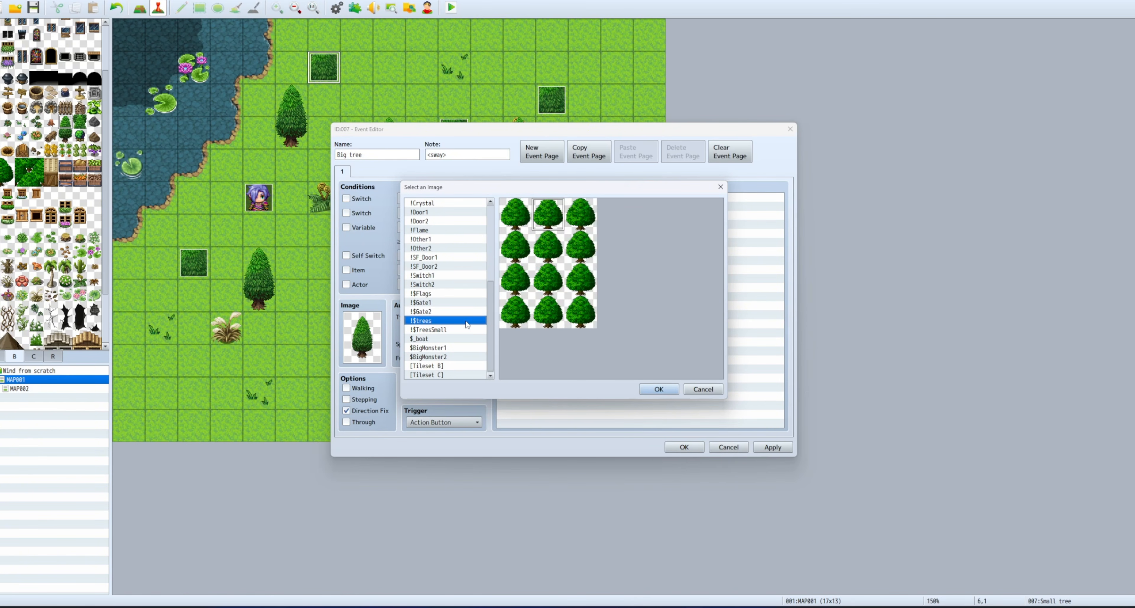
left_click(658, 389)
left_click(684, 446)
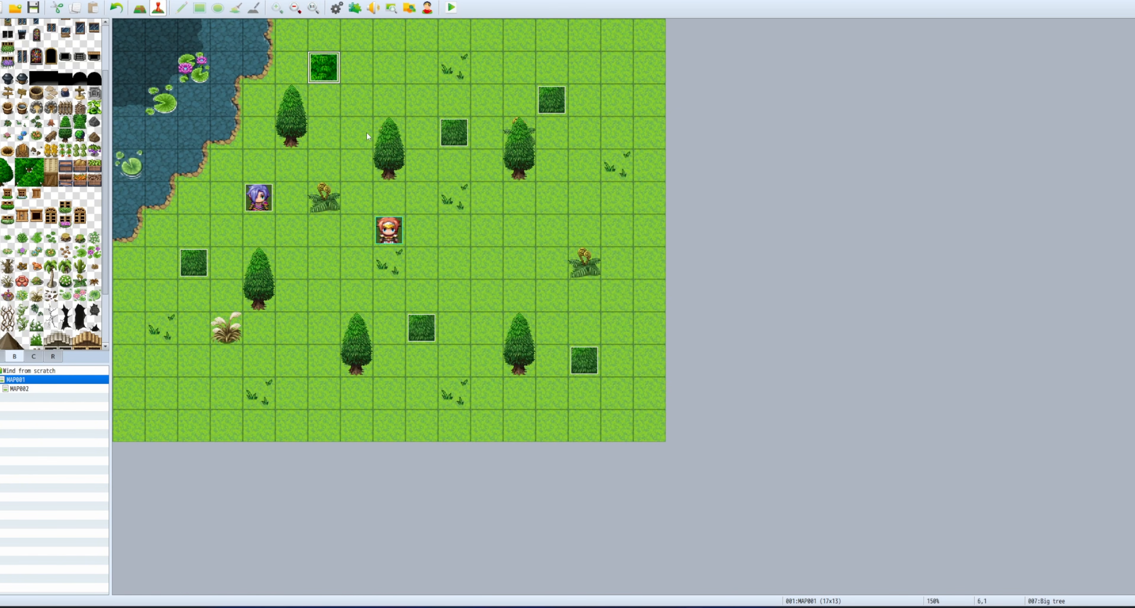
Paste four Big tree copies across the grass, including cell 7,12.
left_click(485, 266)
key("ctrl+v")
left_click(277, 368)
key("ctrl+v")
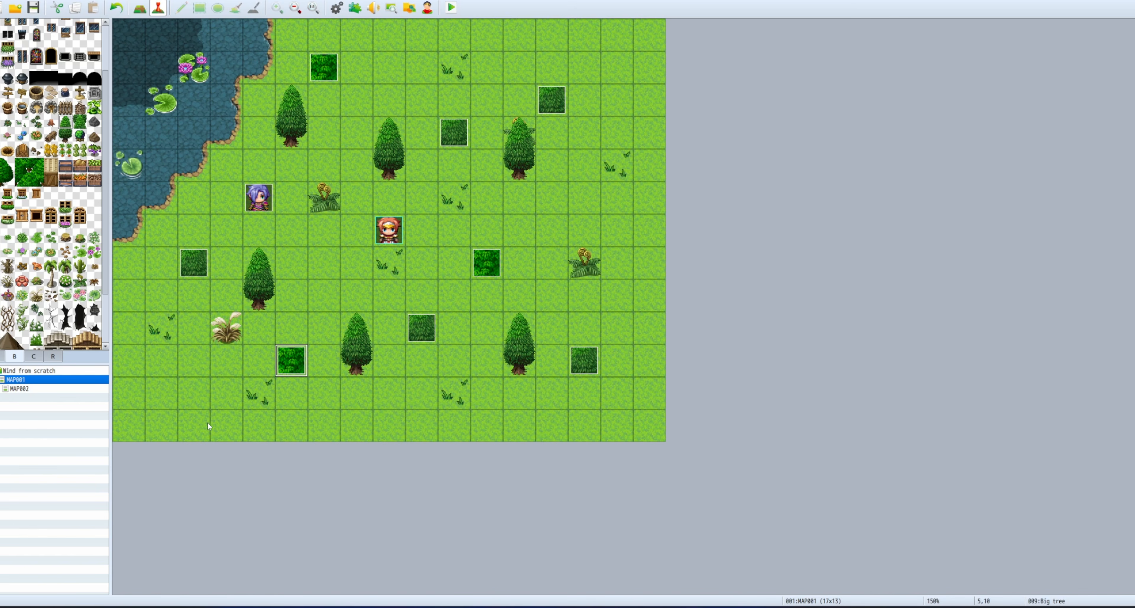
left_click(161, 426)
key("ctrl+v")
left_click(368, 429)
key("ctrl+v")
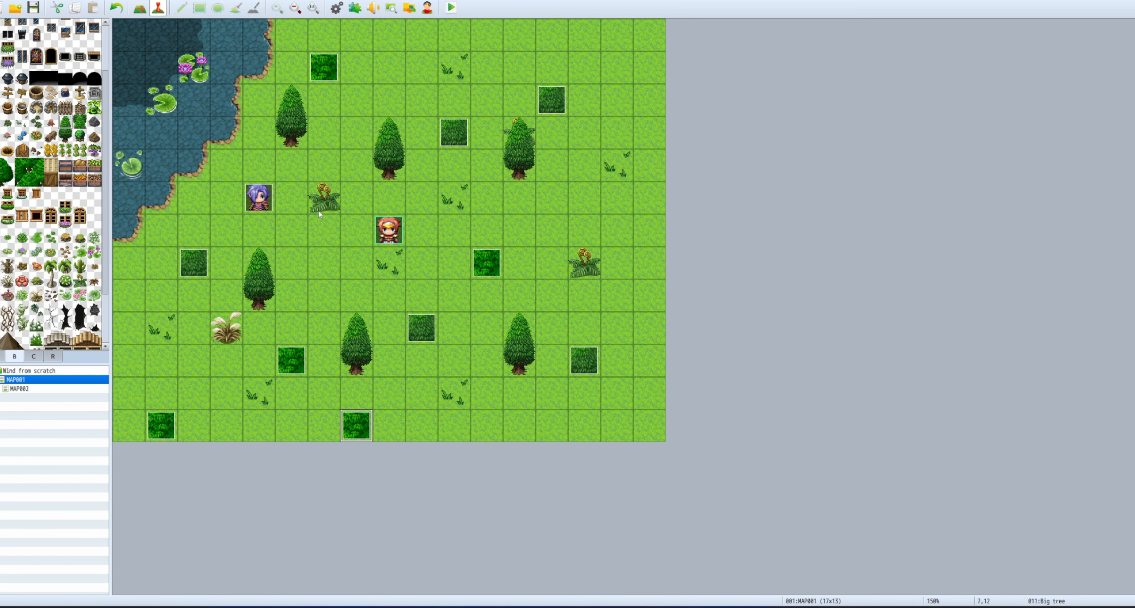
Paste an event on pond cell 1,3, rename it 'Boat' and give it the $_boat sprite.
left_click(161, 132)
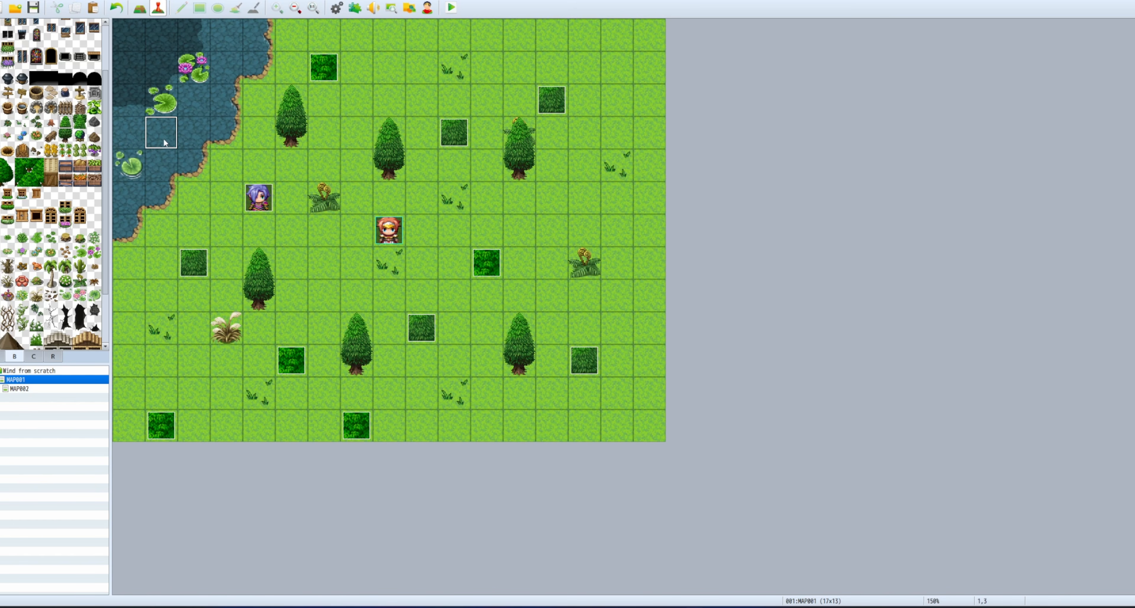
key("ctrl+v")
right_click(166, 137)
left_click(187, 146)
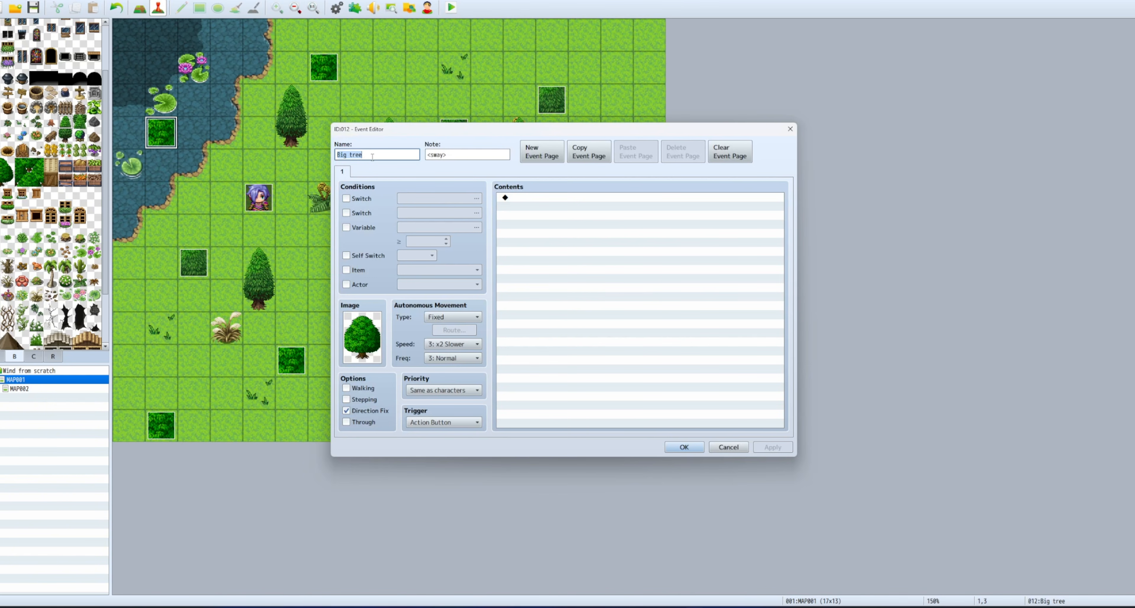
type("Boat")
double_click(374, 336)
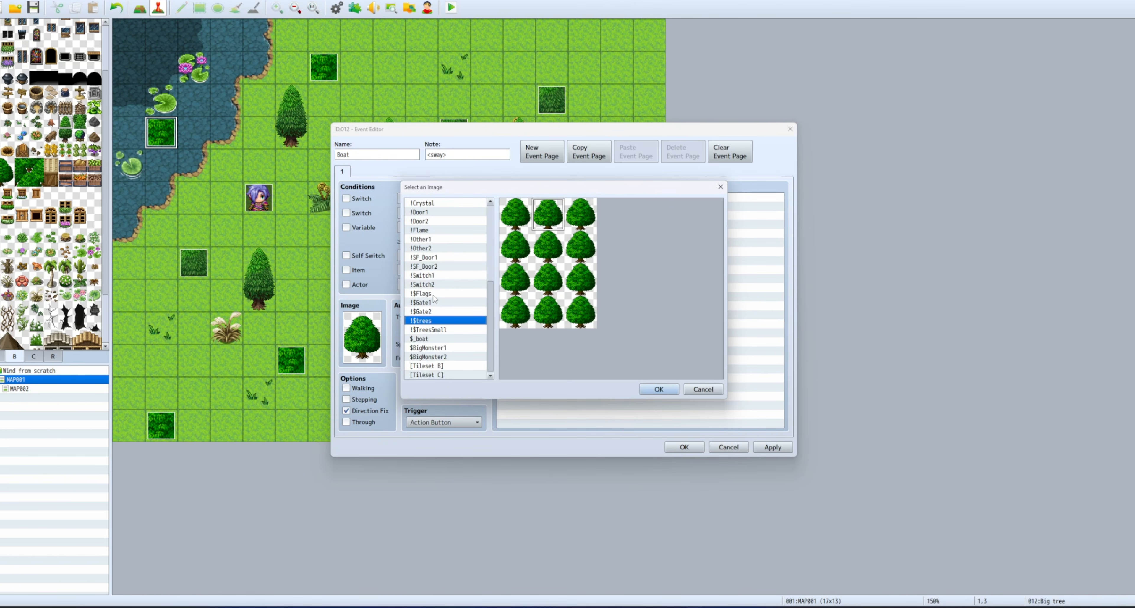
scroll(434, 299, "up", 5)
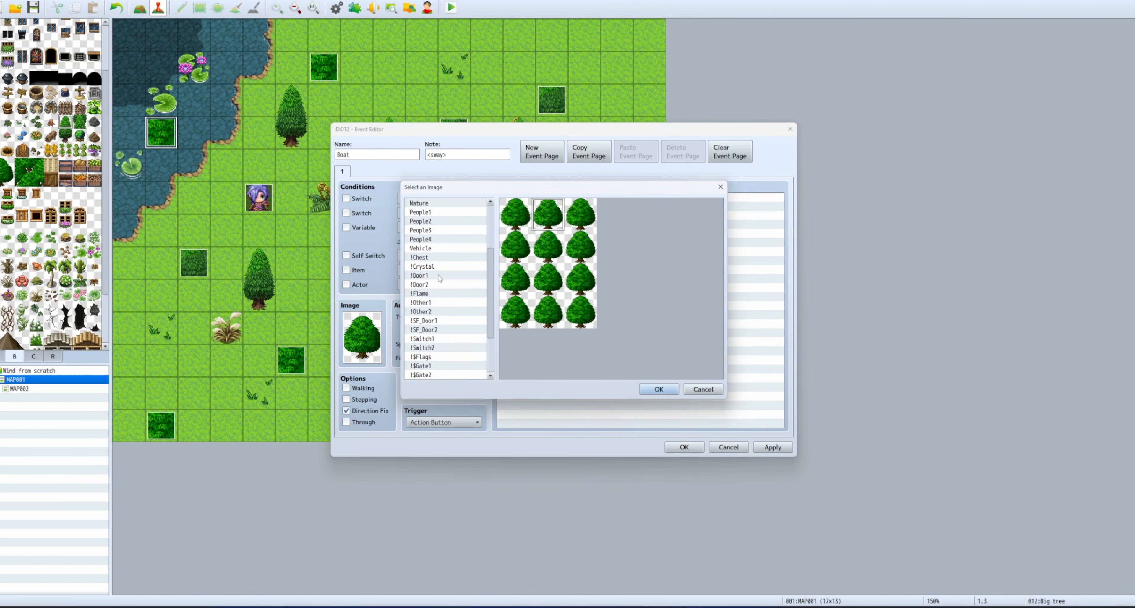
scroll(441, 281, "up", 2)
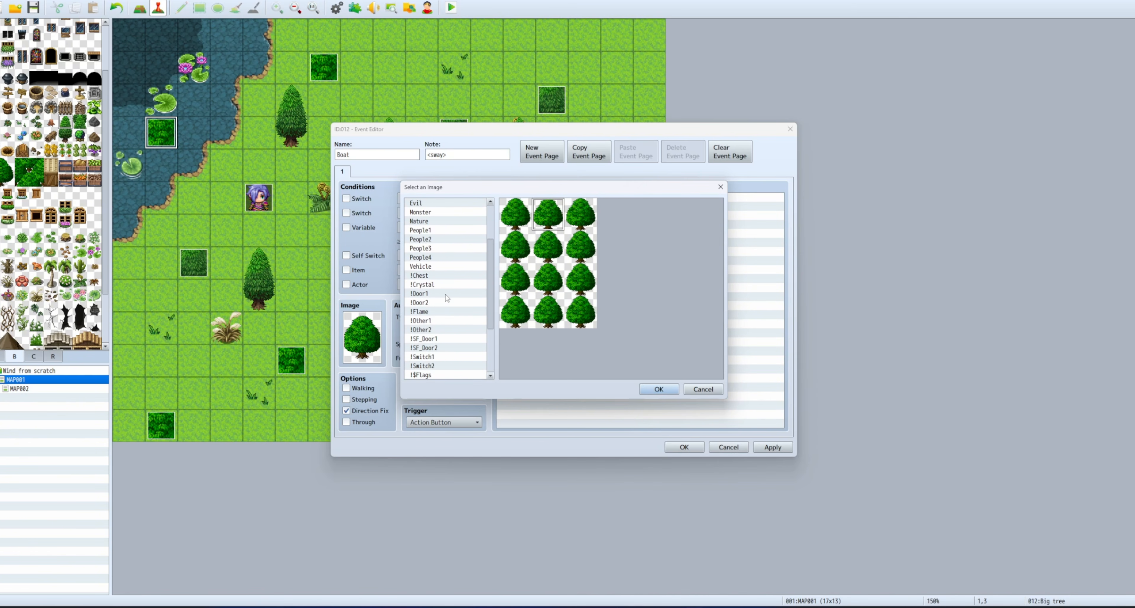
scroll(446, 295, "down", 3)
left_click(440, 338)
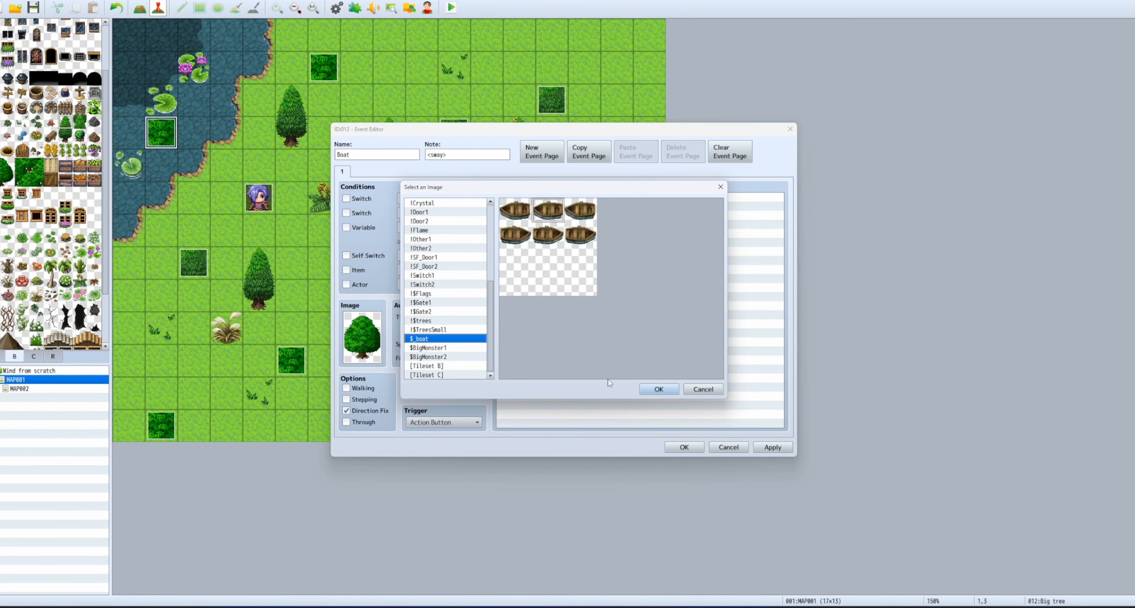
left_click(658, 388)
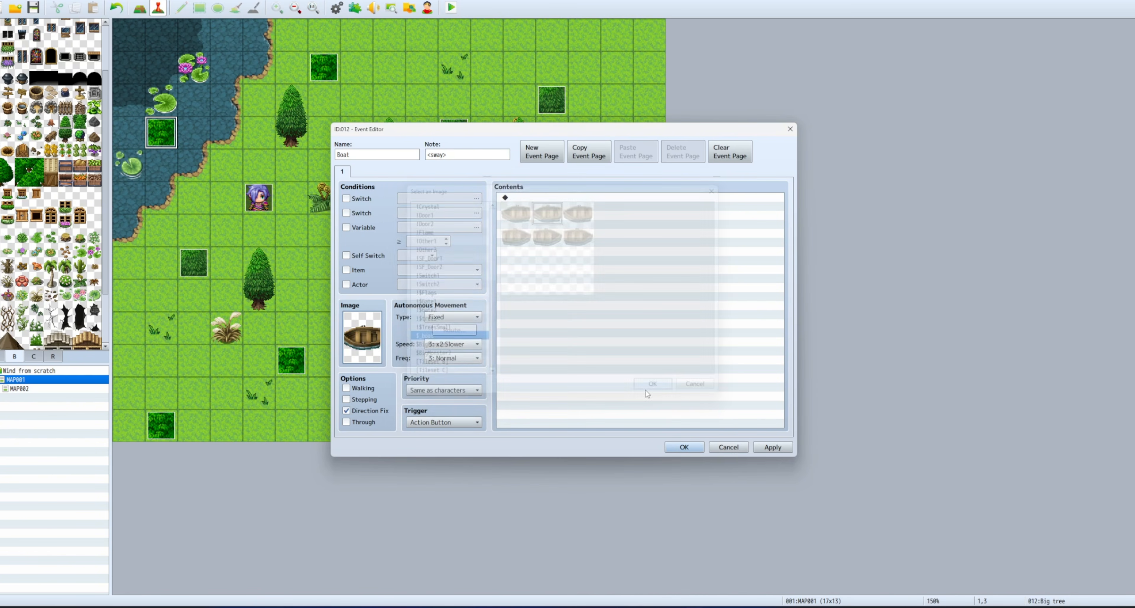
left_click(682, 445)
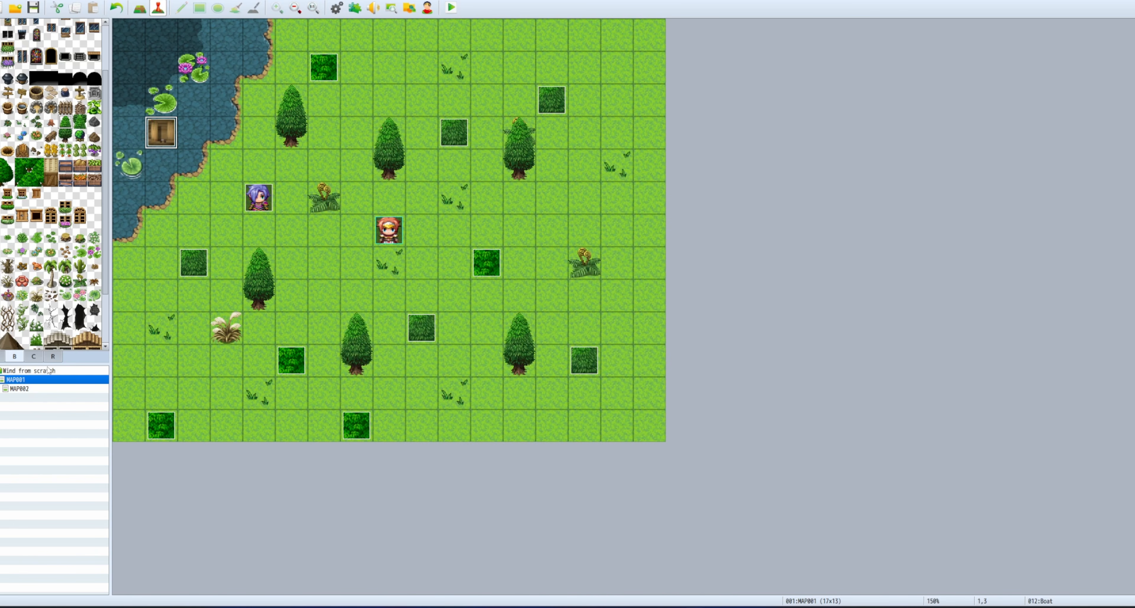
Browse the C, B and A tile sets for the wall and door tiles.
left_click(33, 356)
scroll(48, 302, "down", 5)
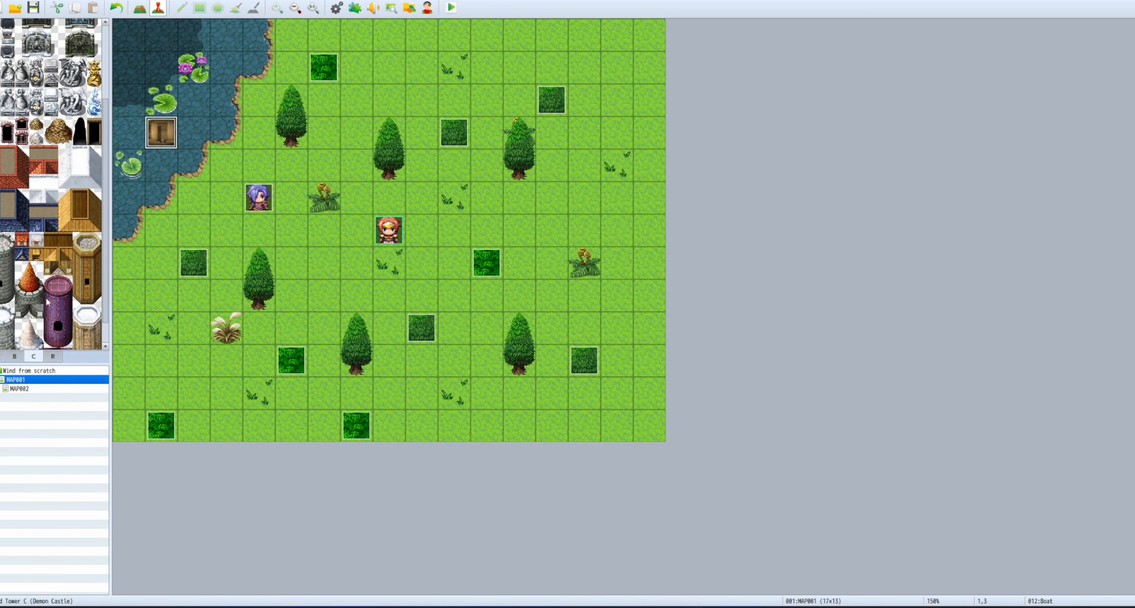
scroll(47, 297, "up", 5)
left_click(14, 356)
left_click(3, 356)
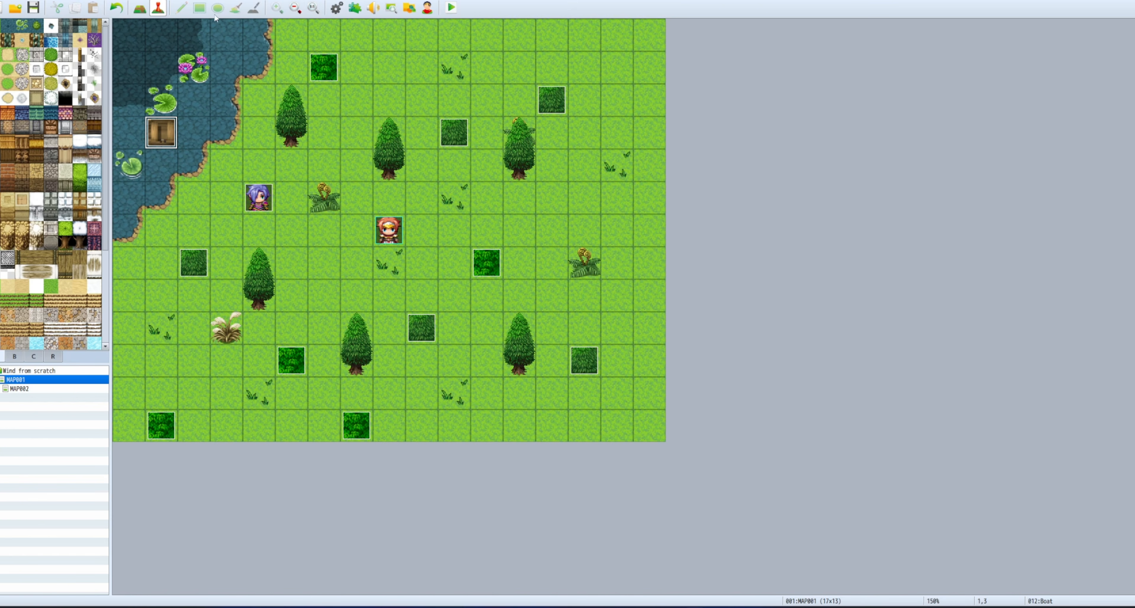
Paint wood wall tiles in the top-right corner with a dark doorway at 15,2.
left_click(140, 7)
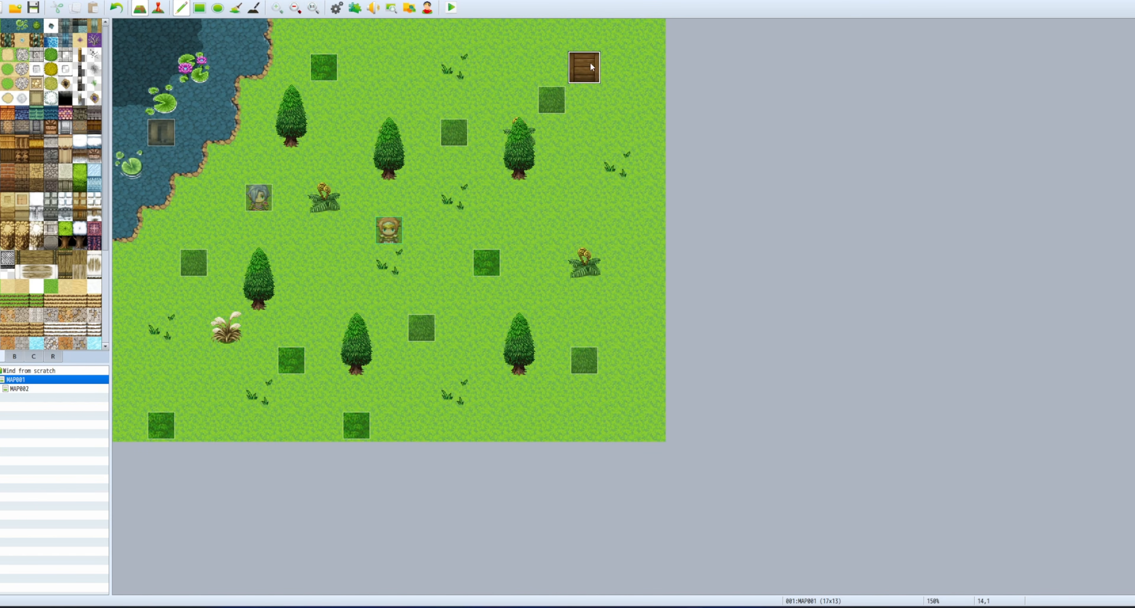
mouse_move(590, 66)
left_mouse_down()
mouse_move(647, 99)
mouse_move(581, 35)
mouse_move(647, 36)
mouse_move(647, 89)
mouse_move(644, 75)
left_mouse_up()
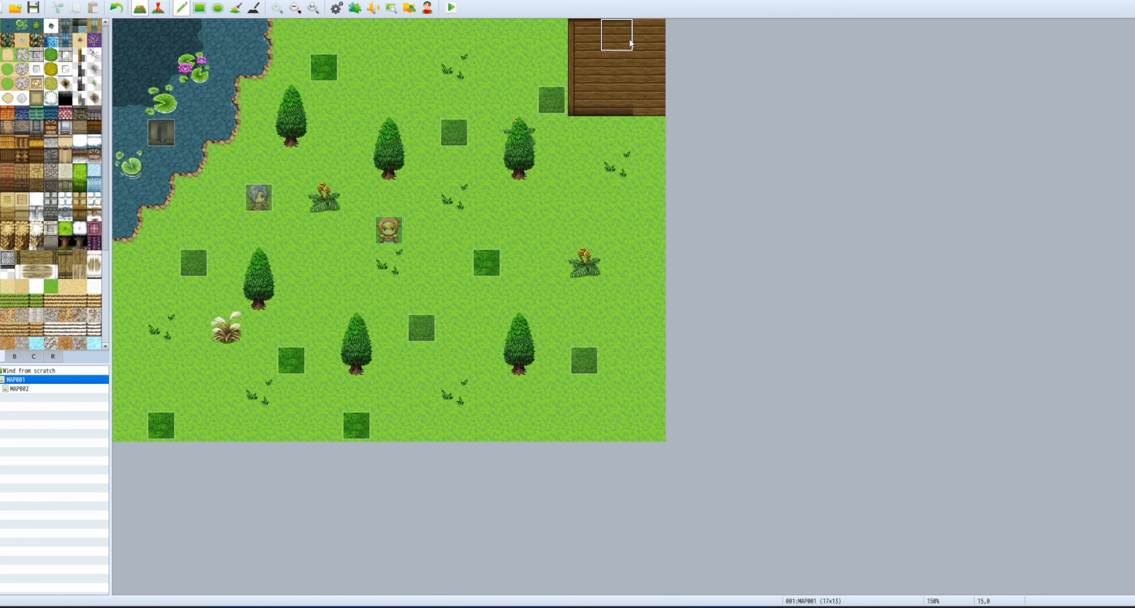
left_click(615, 98)
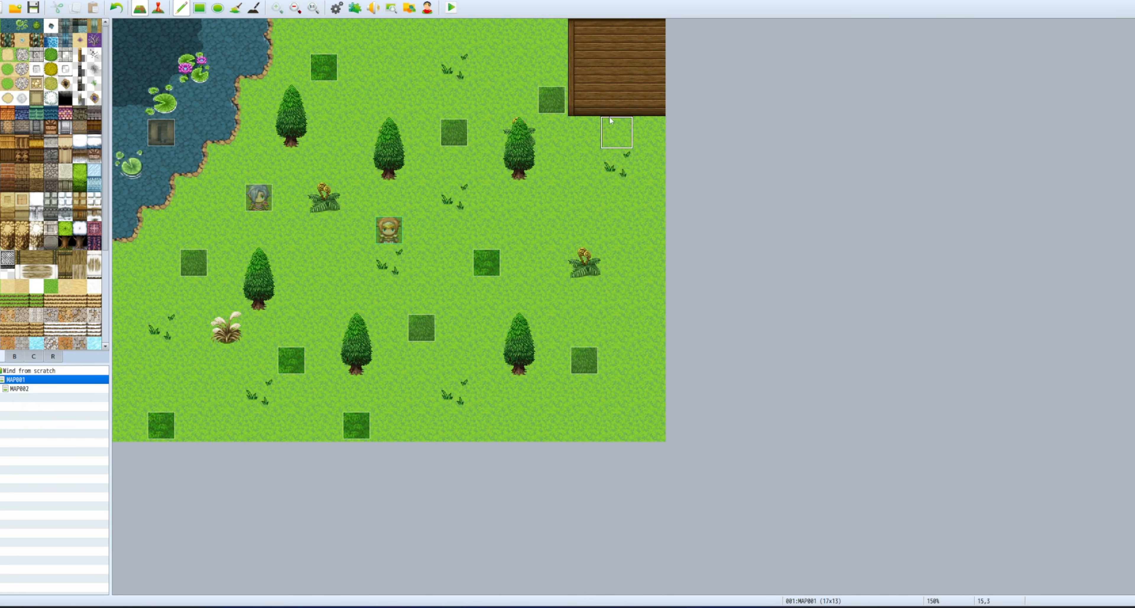
left_click(649, 100)
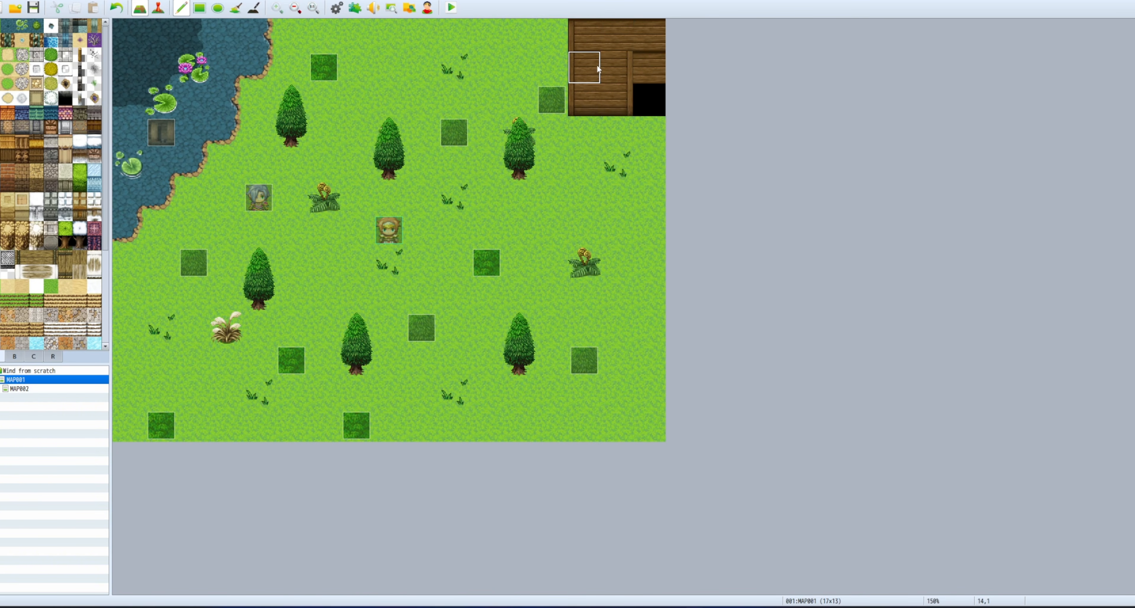
left_click(630, 76)
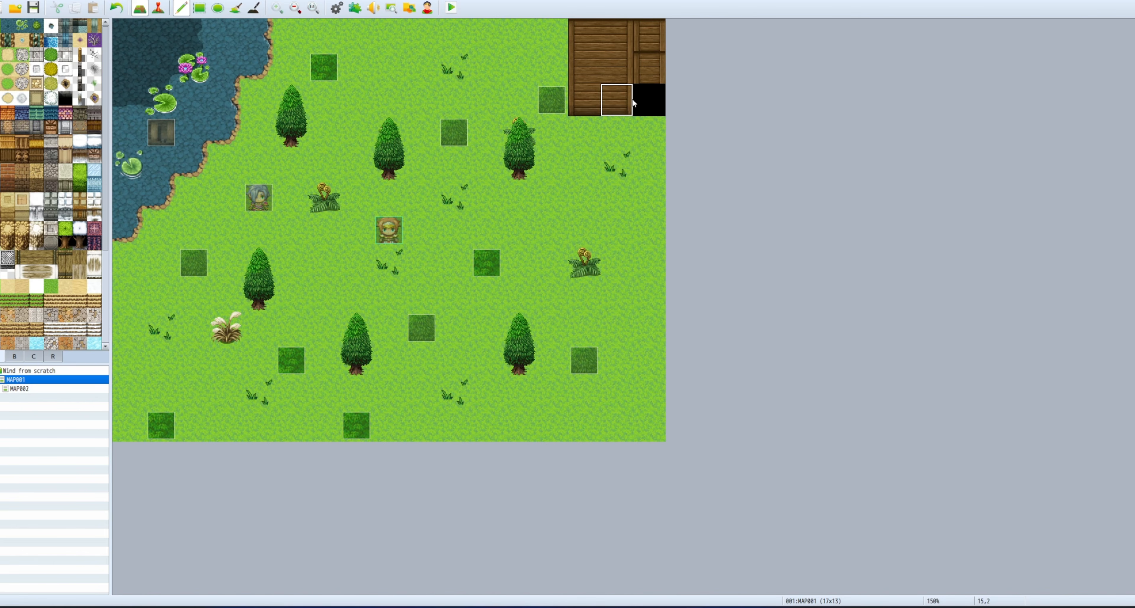
key("ctrl+z")
key("ctrl+z")
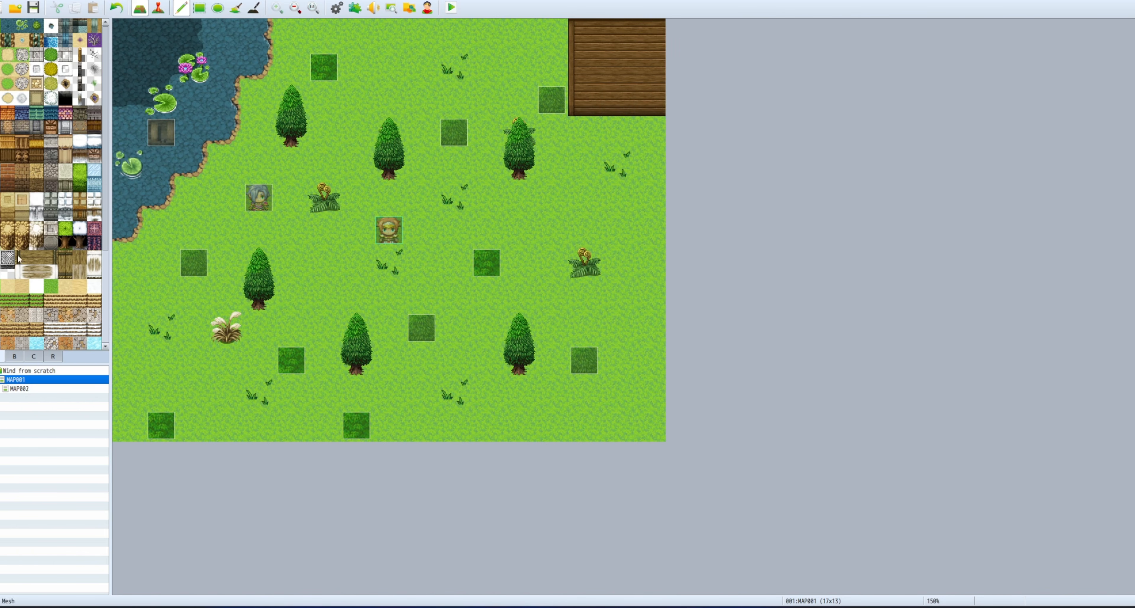
left_click(612, 103)
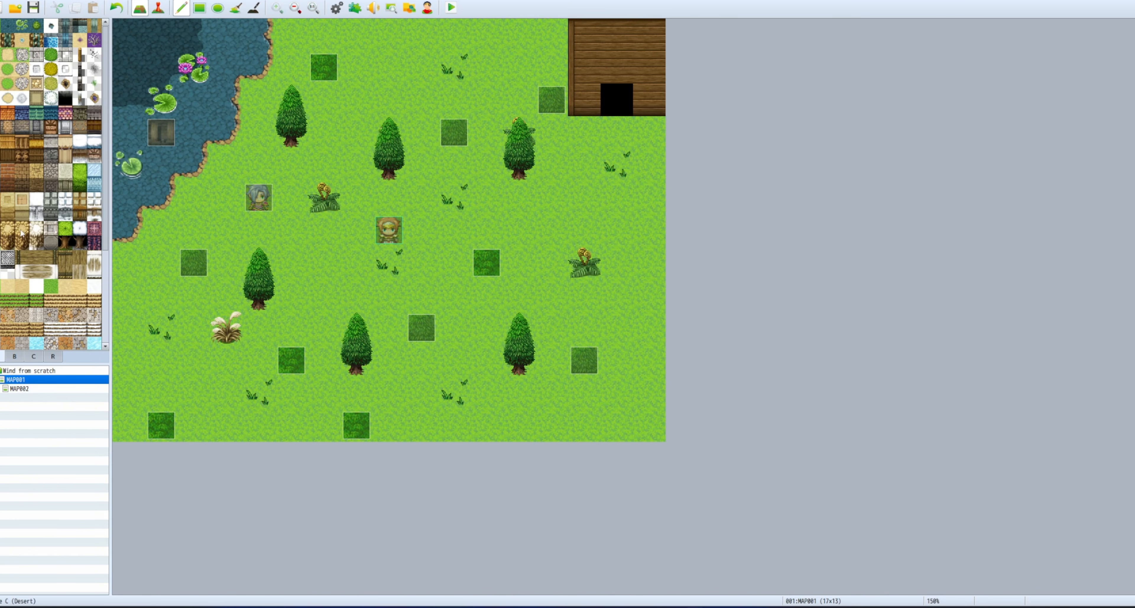
left_click(158, 7)
Paste a copy of the Boat event onto the wall cell above the doorway.
left_click(174, 147)
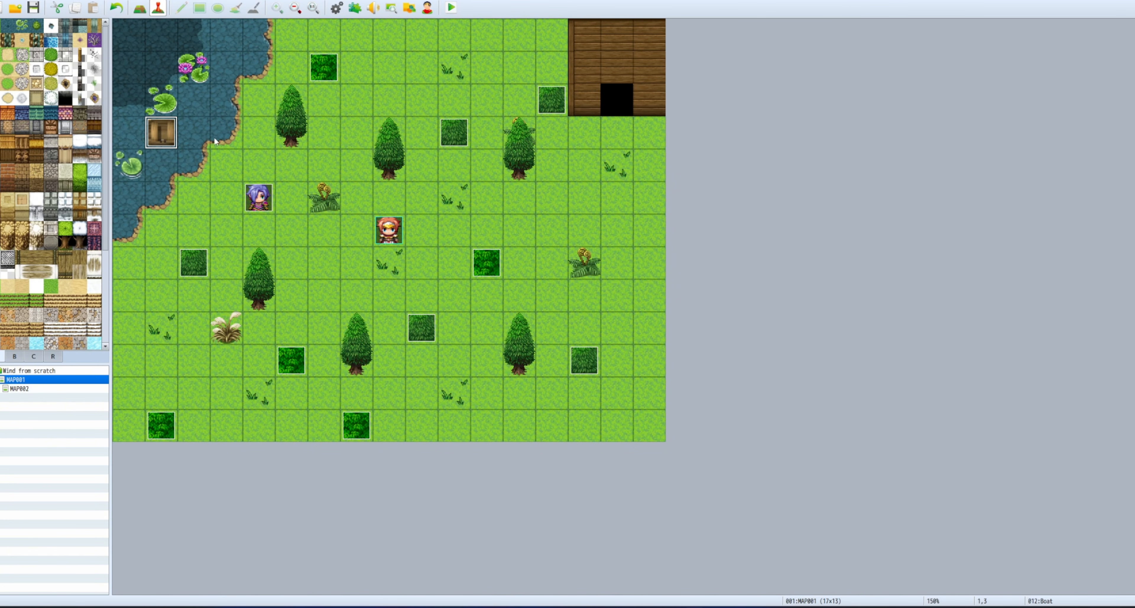
left_click(618, 38)
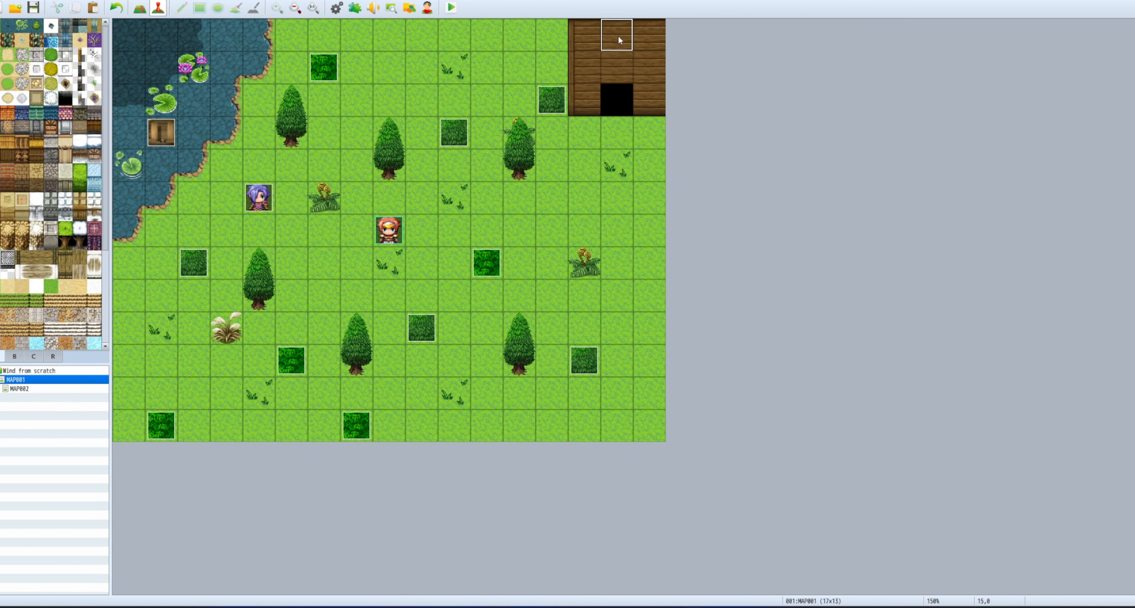
left_click(621, 65)
key("ctrl+v")
right_click(615, 69)
left_click(631, 78)
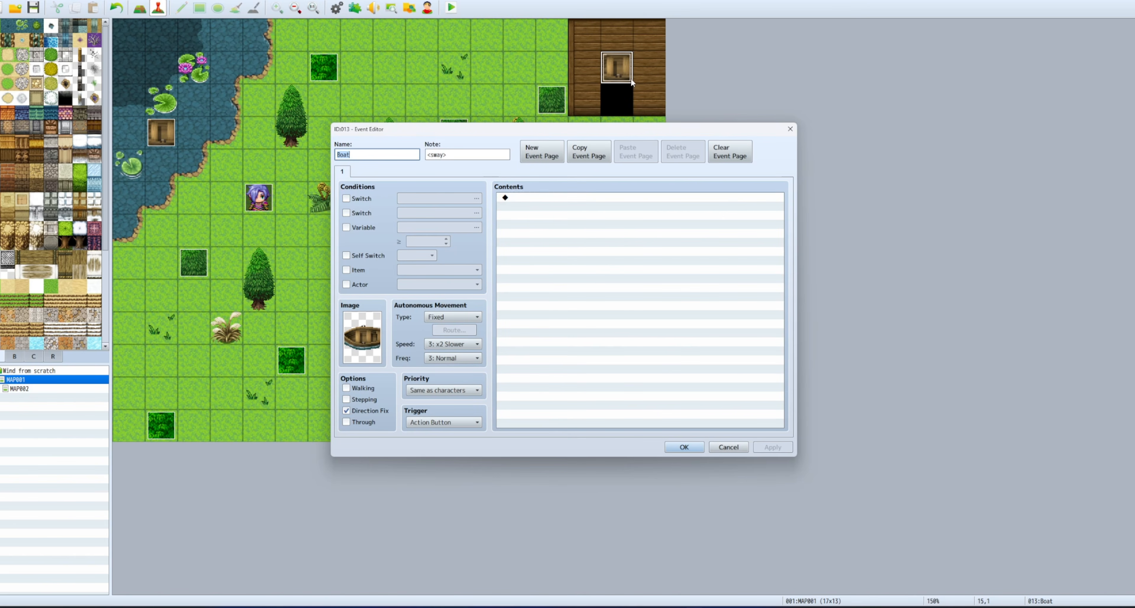
Rename the copy 'flag', set its note to <hang> and its image to the !$Flags banner.
left_click(463, 152)
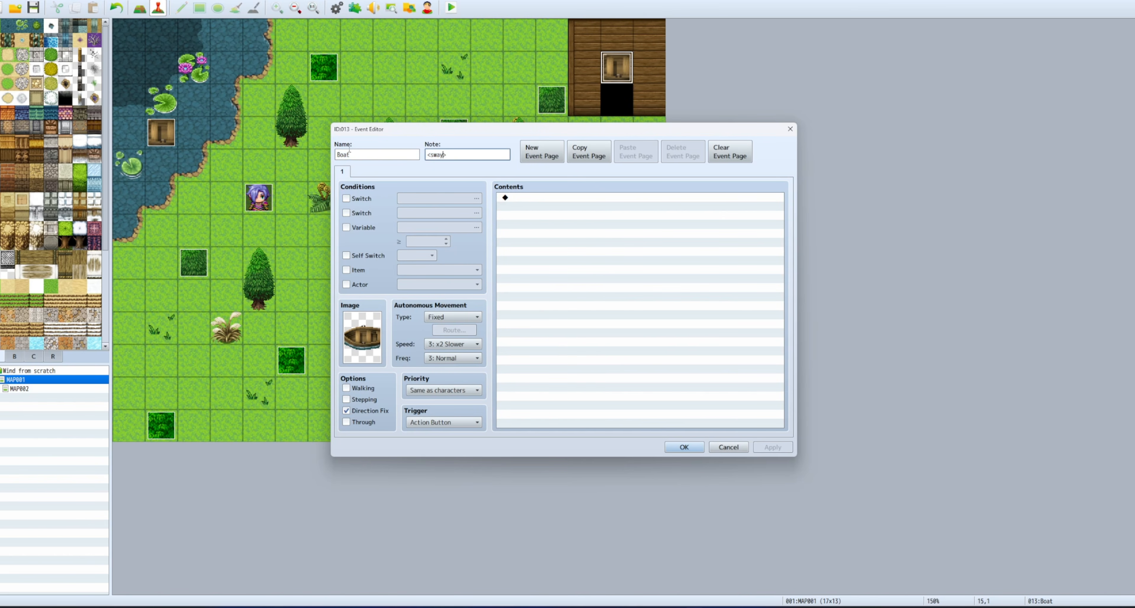
key("BackSpace")
key("BackSpace")
key("BackSpace")
key("BackSpace")
type("hang")
left_click(337, 155)
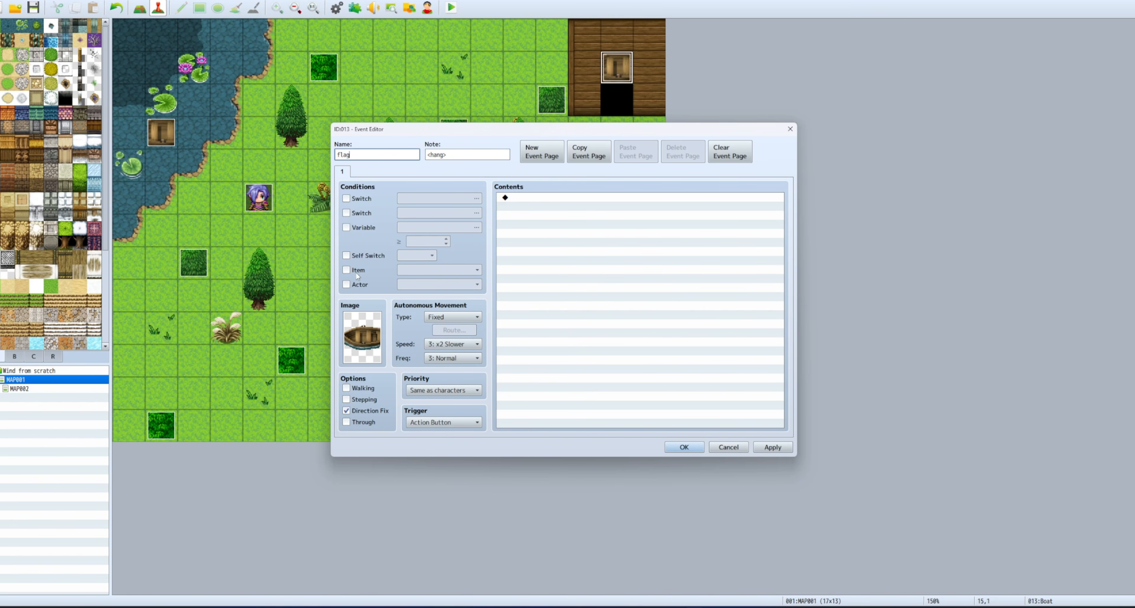
double_click(370, 343)
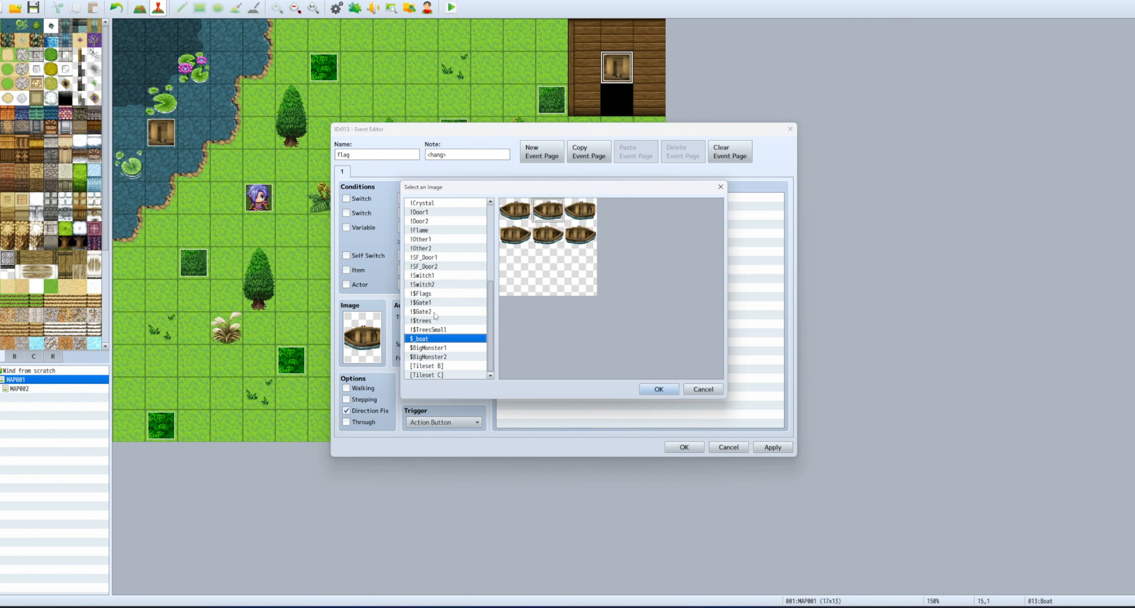
left_click(439, 294)
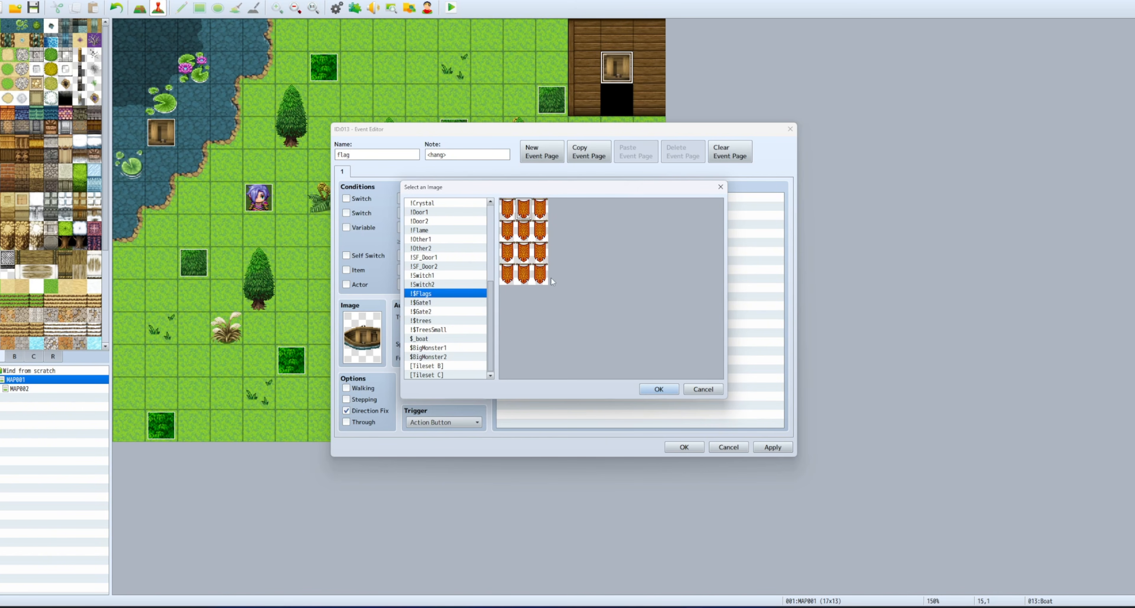
left_click(659, 389)
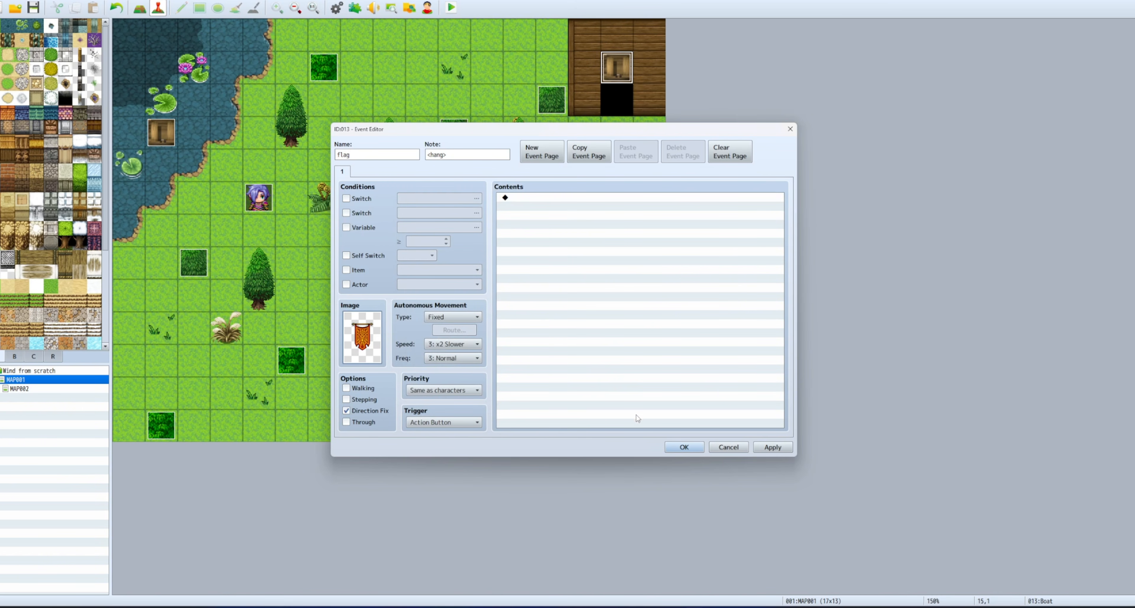
left_click(684, 446)
Change the Boat event's note from <sway> to <flo> and launch a playtest.
right_click(171, 139)
left_click(194, 147)
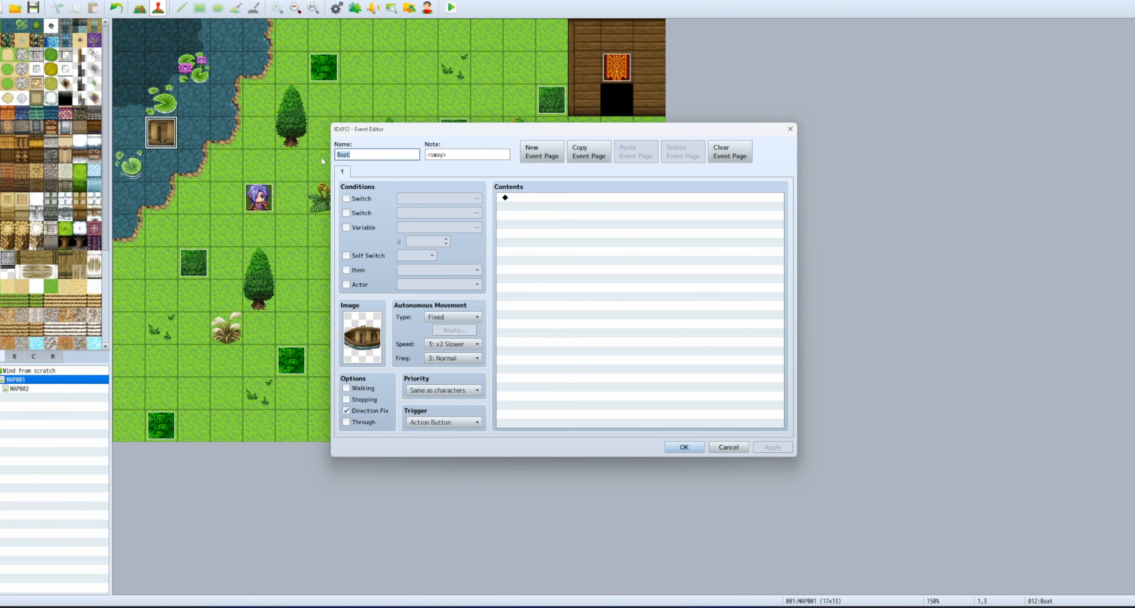
double_click(437, 155)
type("float")
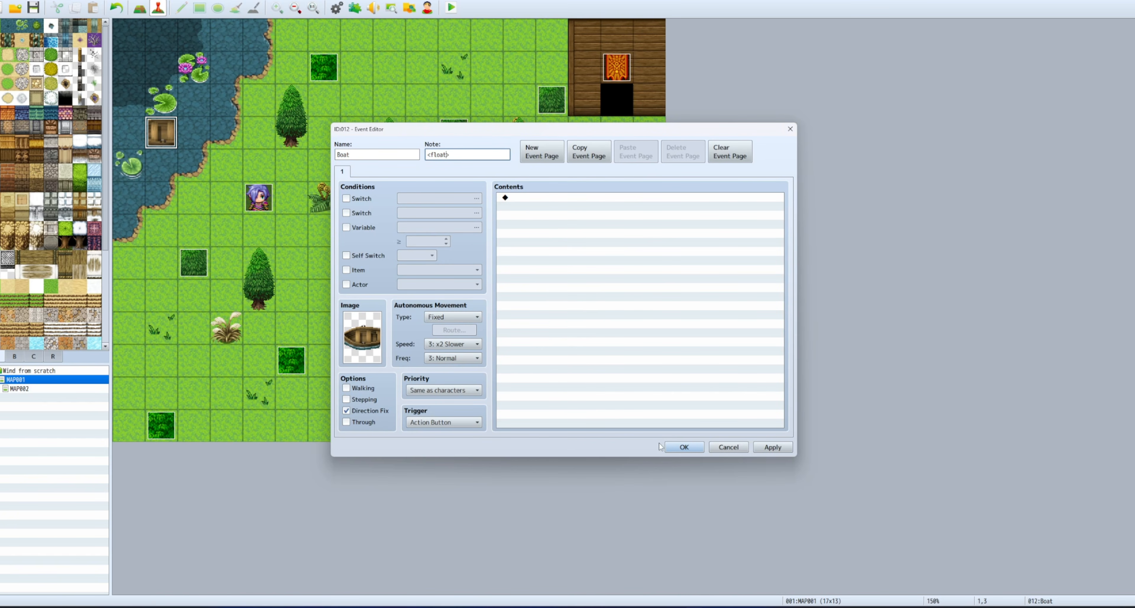
left_click(668, 446)
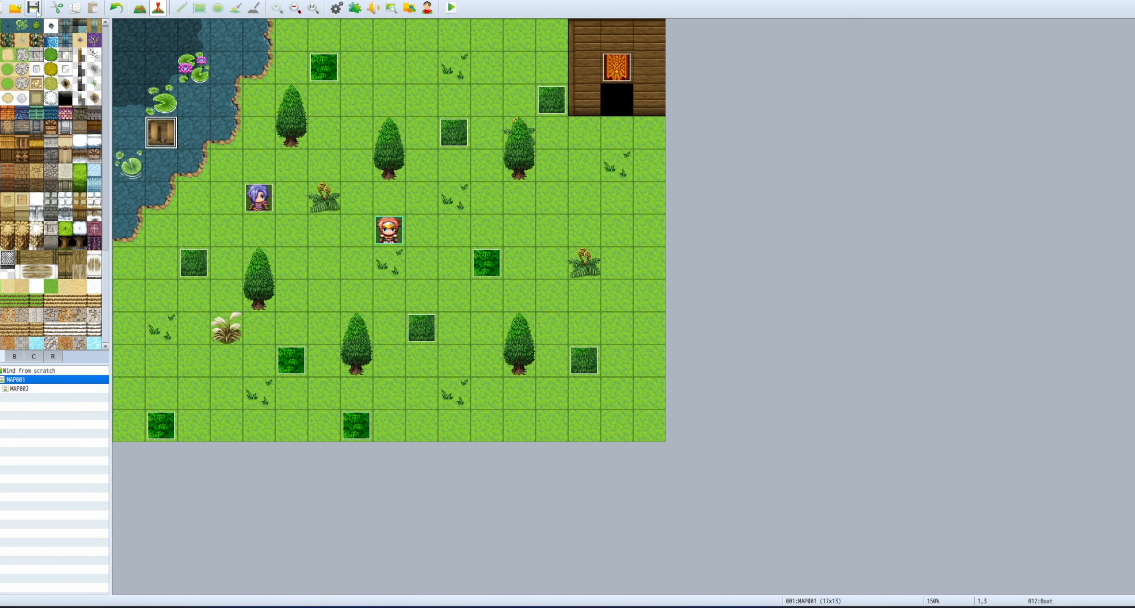
left_click(451, 7)
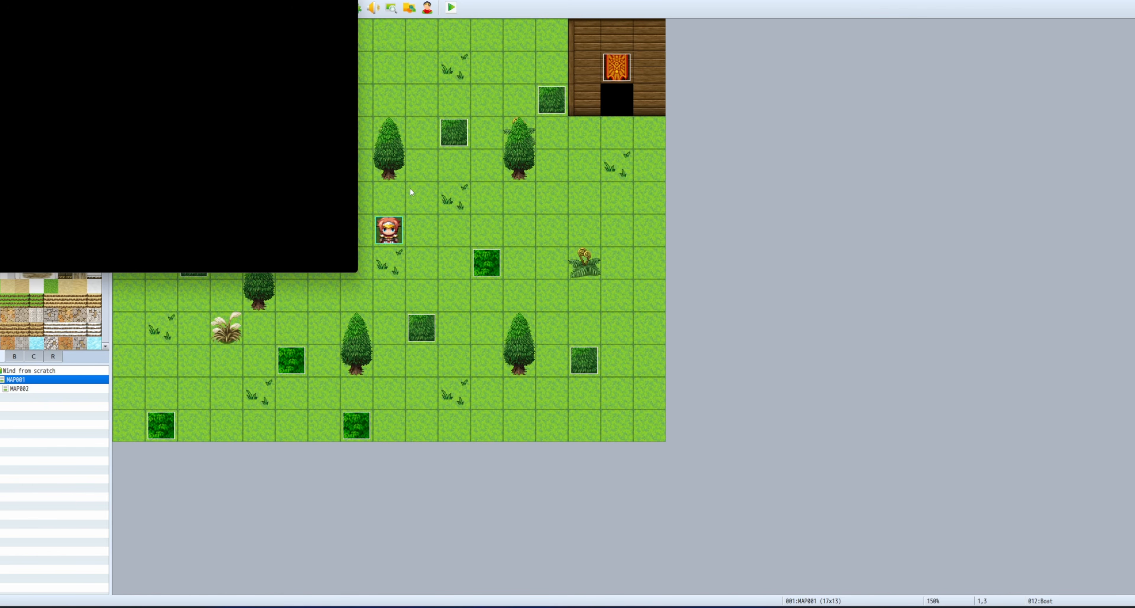
Start a new game in fullscreen and walk the party across the field to the pond shore.
left_click(186, 186)
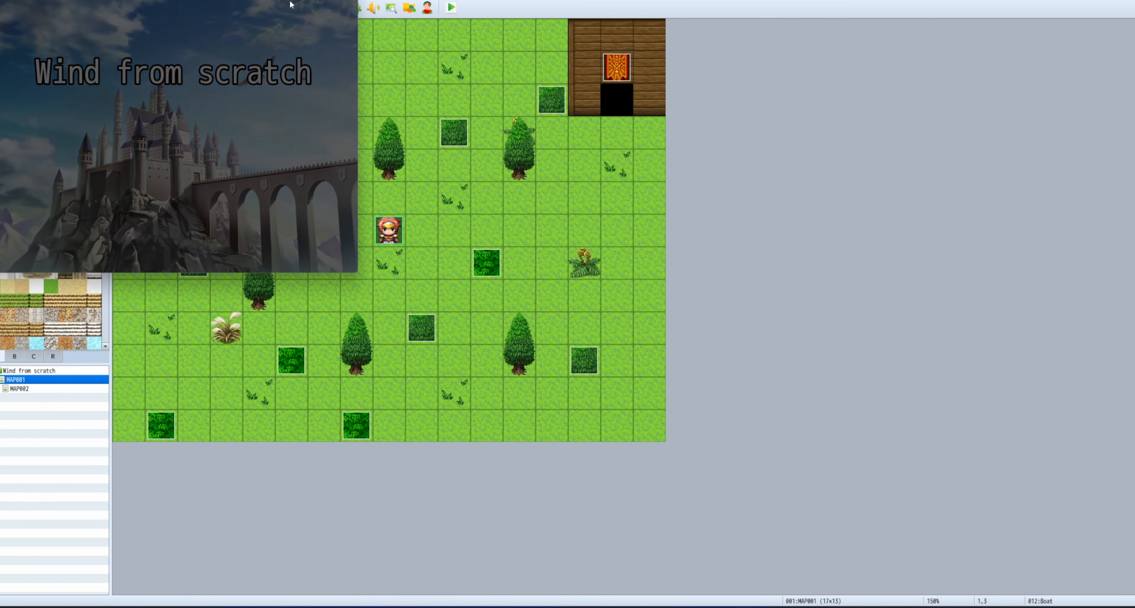
key("F4")
key("Right")
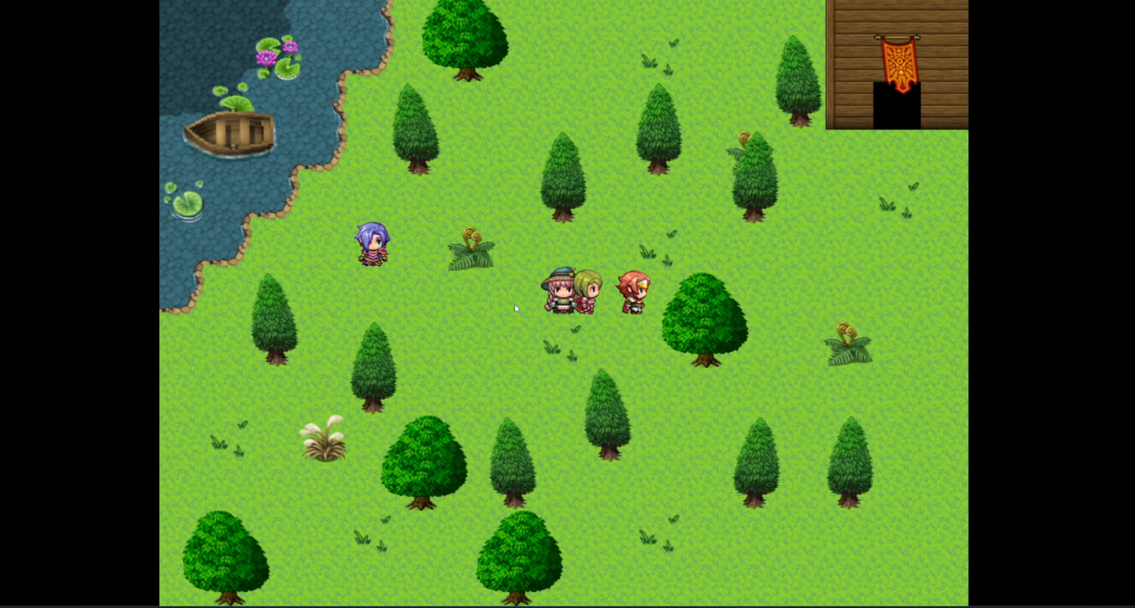
key("Up")
key("Right")
key("Up")
key("Up")
key("Left")
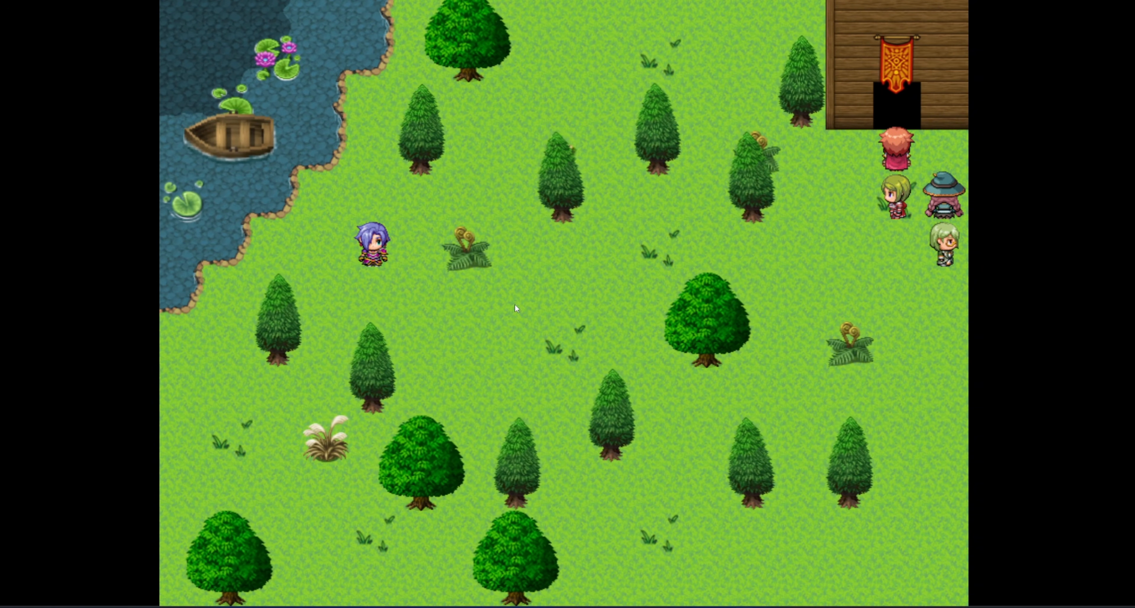
key("Left")
key("Down")
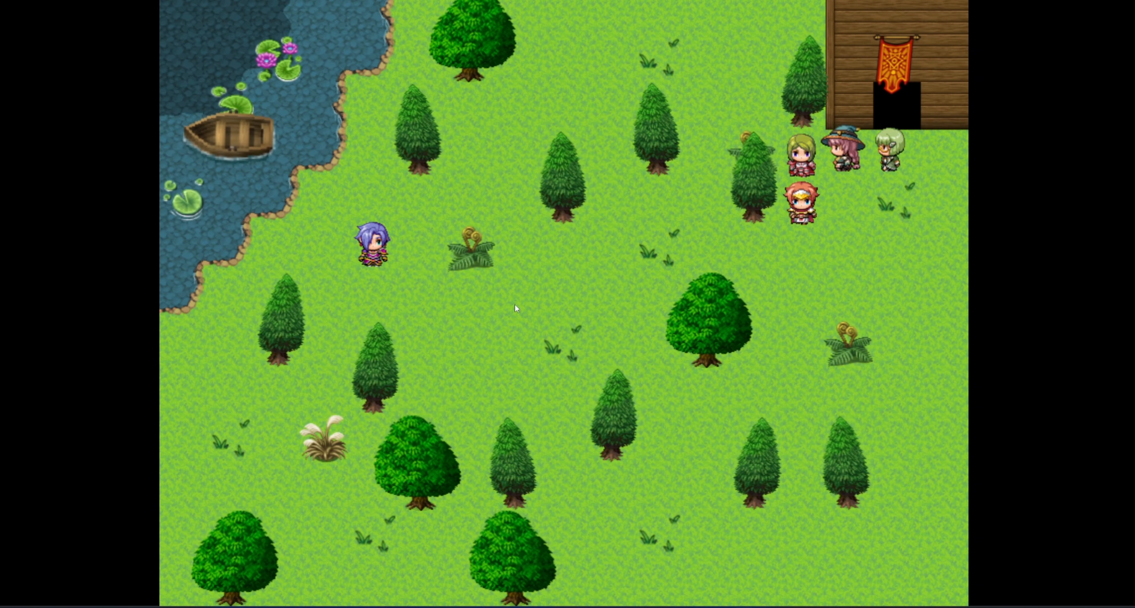
key("Left")
key("Down")
key("Left")
key("Left")
key("Left")
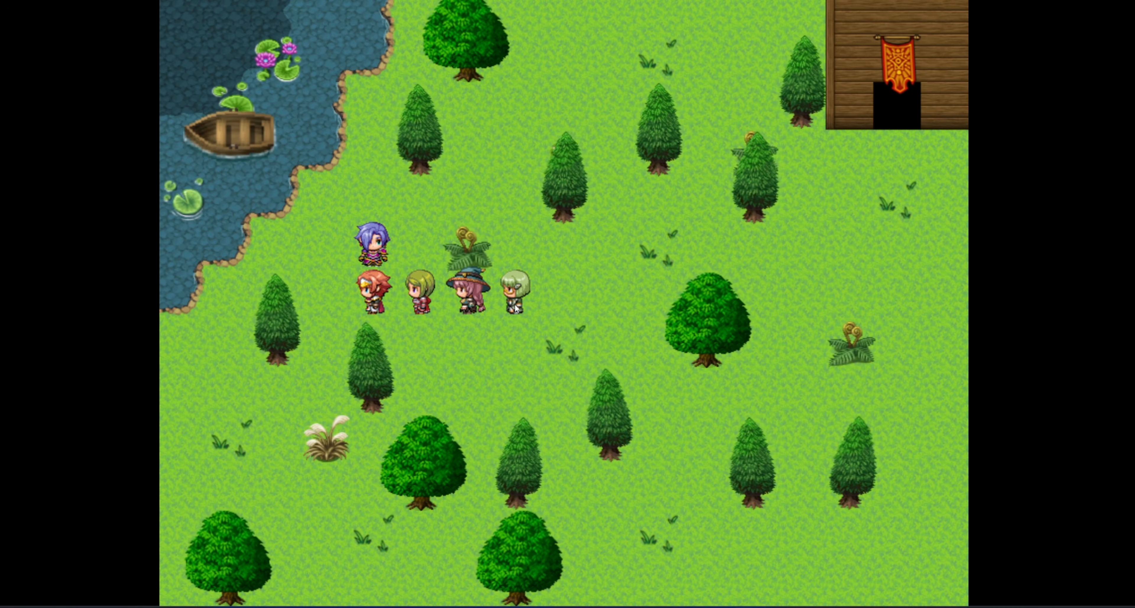
key("Up")
key("Up")
key("Right")
key("Right")
key("Right")
Walk past the pampas grass and pond to the purple-haired villager and talk to them.
key("Up")
key("Up")
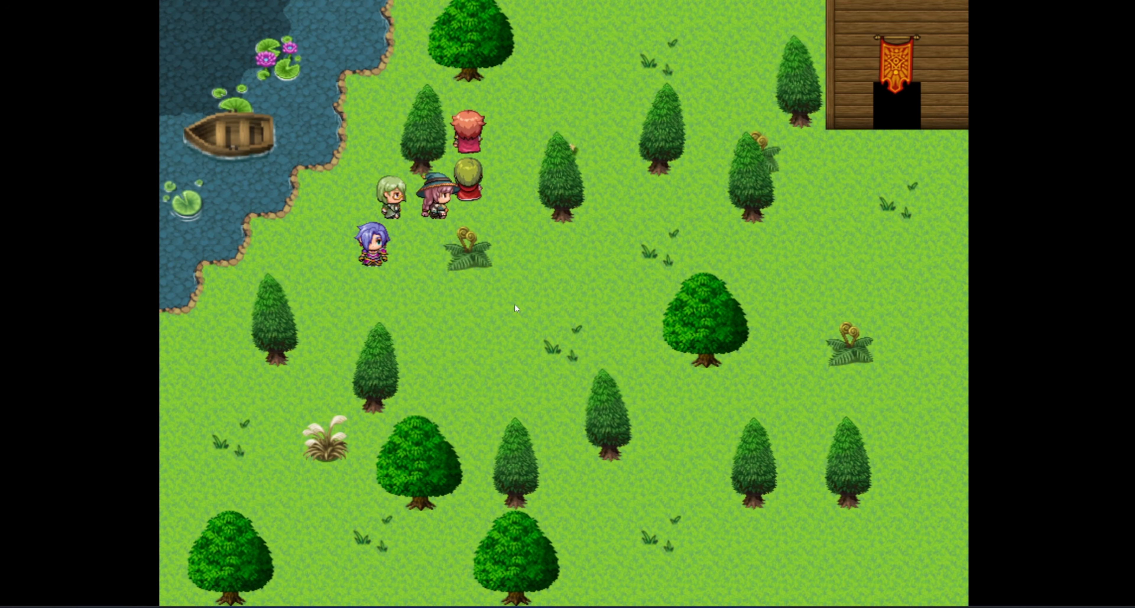
key("Left")
key("Left")
key("Down")
key("Down")
key("Left")
key("Down")
key("Down")
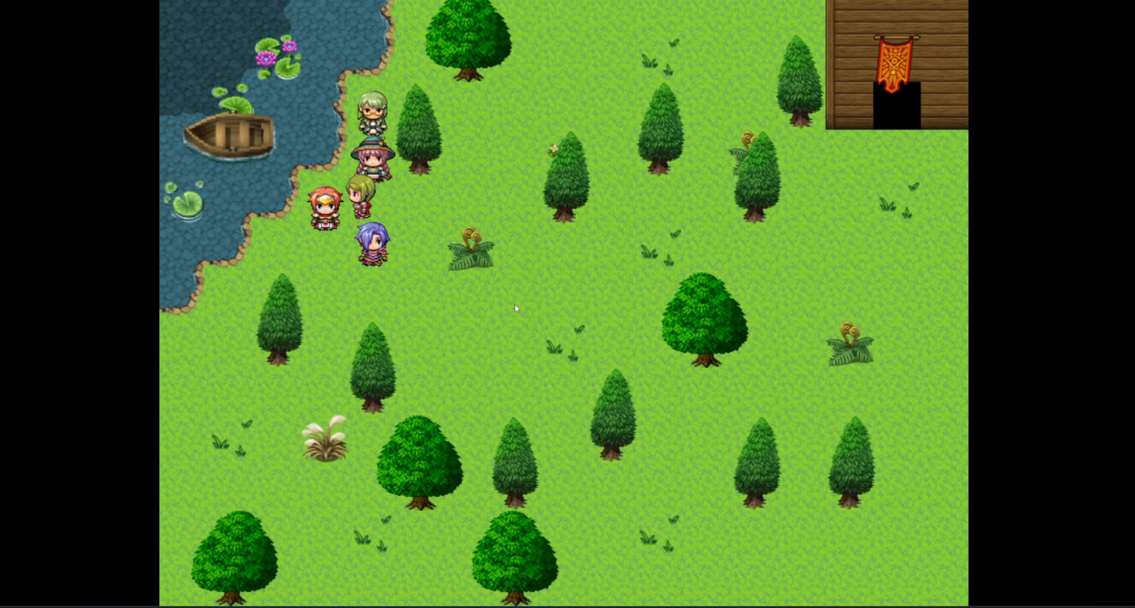
key("Right")
key("Right")
key("Right")
key("Right")
key("Right")
key("Down")
key("Down")
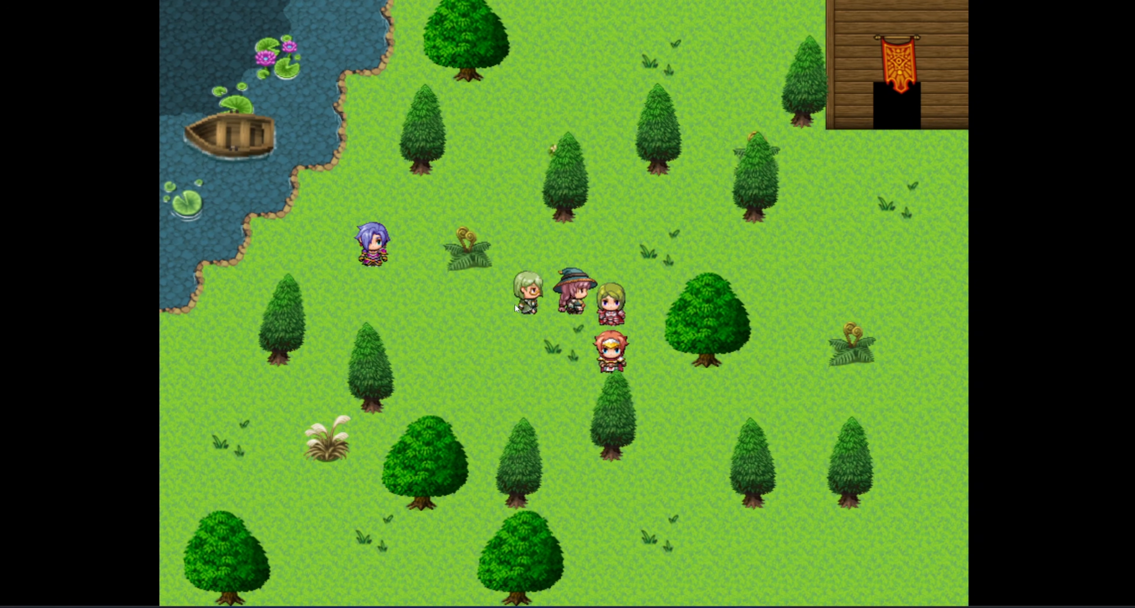
key("Left")
key("Left")
key("Left")
key("Left")
key("Down")
key("Left")
key("Down")
key("Down")
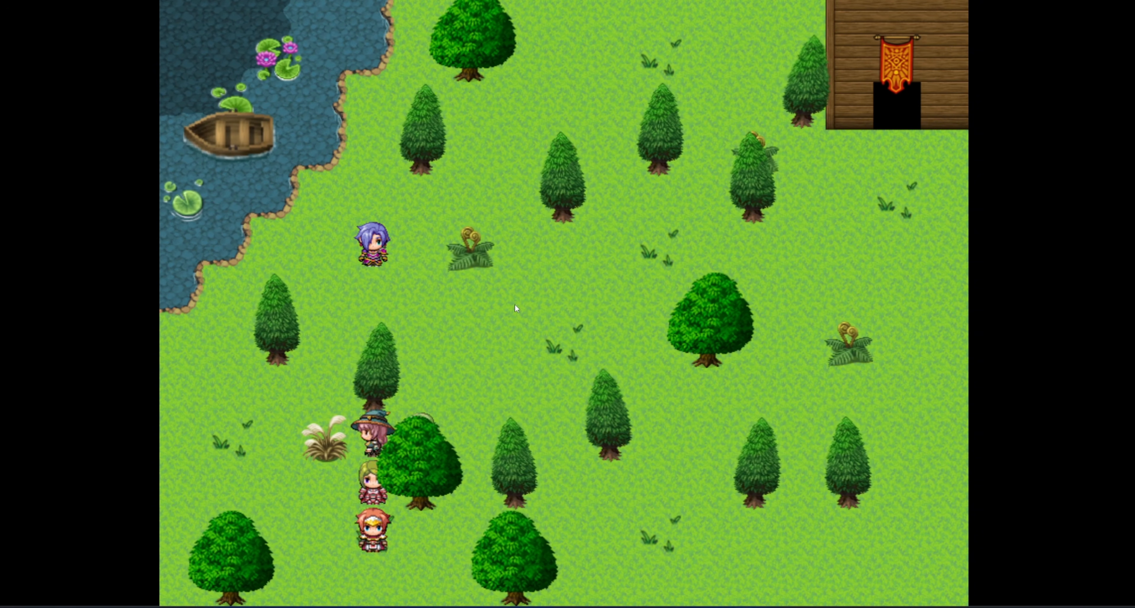
key("Left")
key("Left")
key("Left")
key("Up")
key("Up")
key("Up")
key("Up")
key("Up")
key("Right")
key("Right")
key("Right")
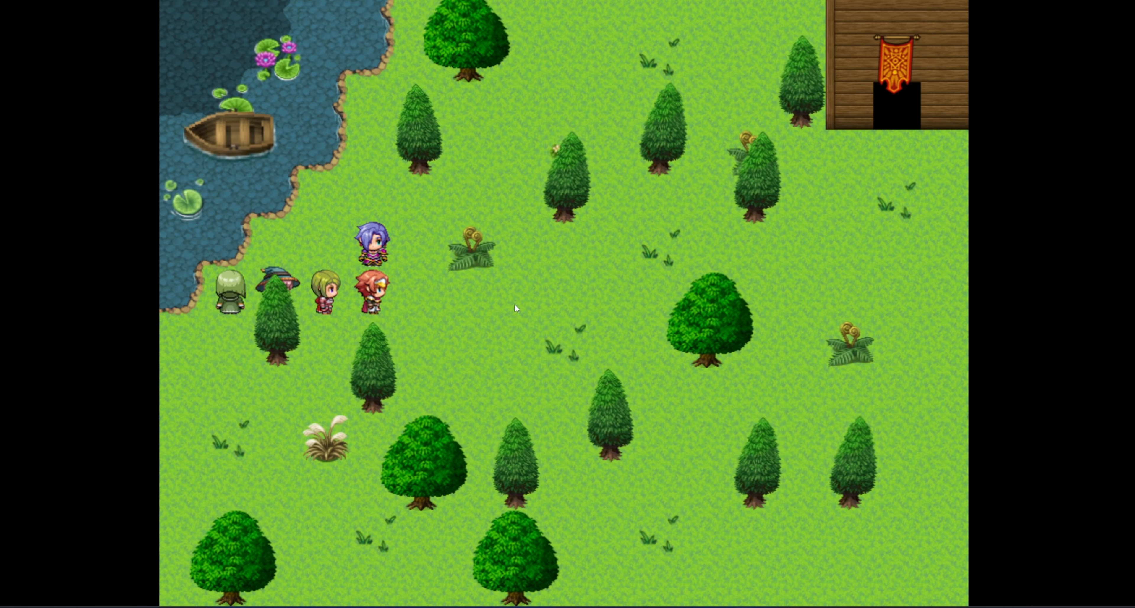
key("Right")
key("Right")
key("Right")
key("Right")
key("Left")
key("Left")
key("Left")
key("Left")
key("Up")
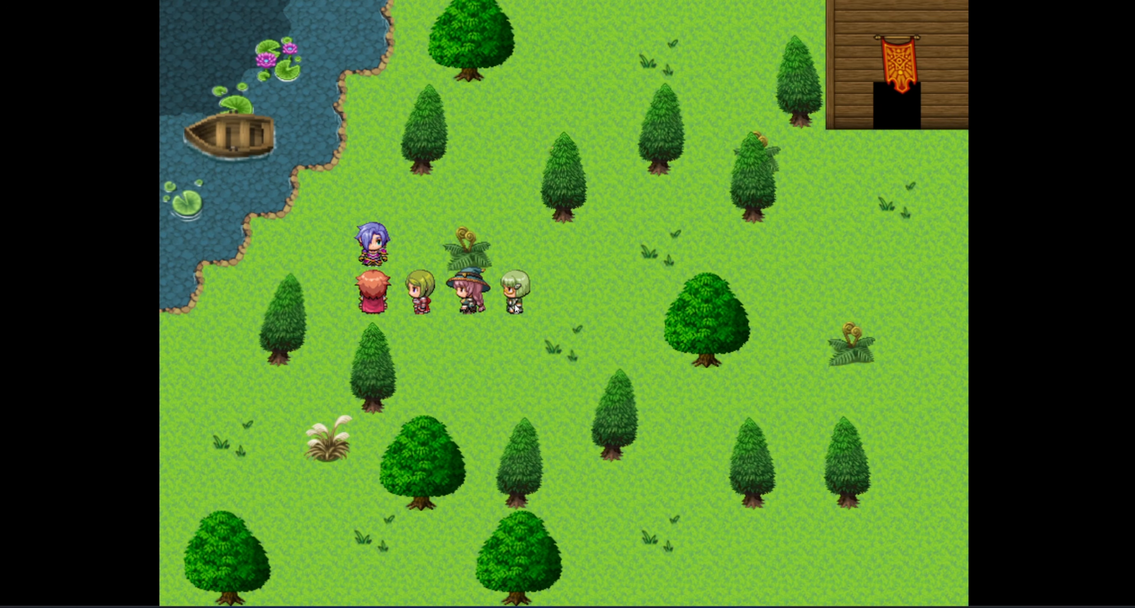
key("Return")
key("Return")
Circle past the large tree back to the villager, talk again and choose 'Turn on' for the wind.
key("Right")
key("Right")
key("Right")
key("Right")
key("Right")
key("Right")
key("Right")
key("Right")
key("Right")
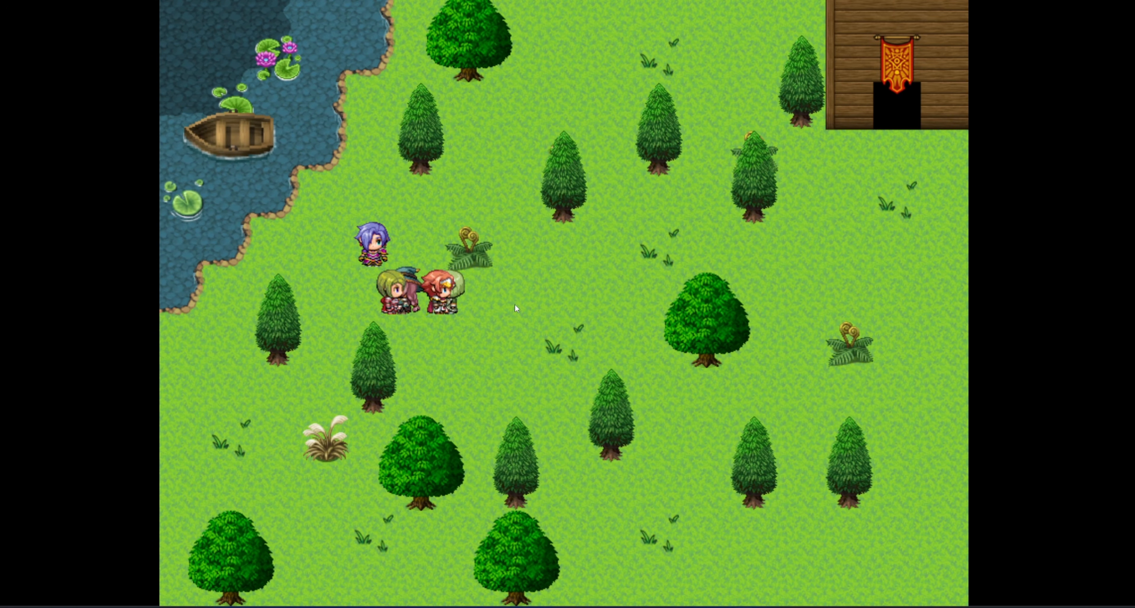
key("Down")
key("Down")
key("Down")
key("Down")
key("Down")
key("Down")
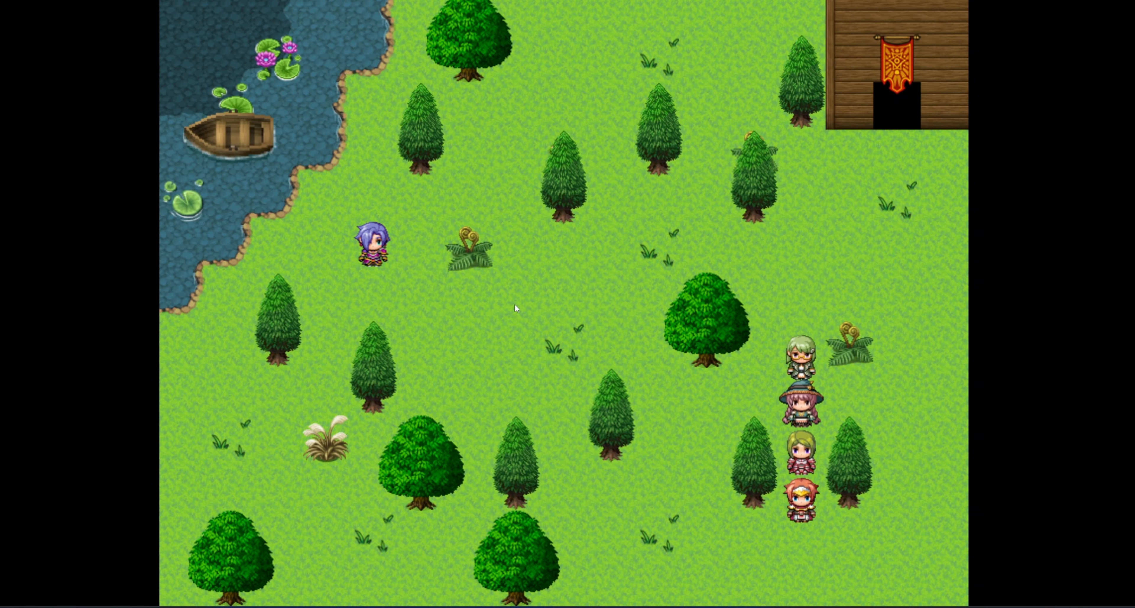
key("Left")
key("Left")
key("Left")
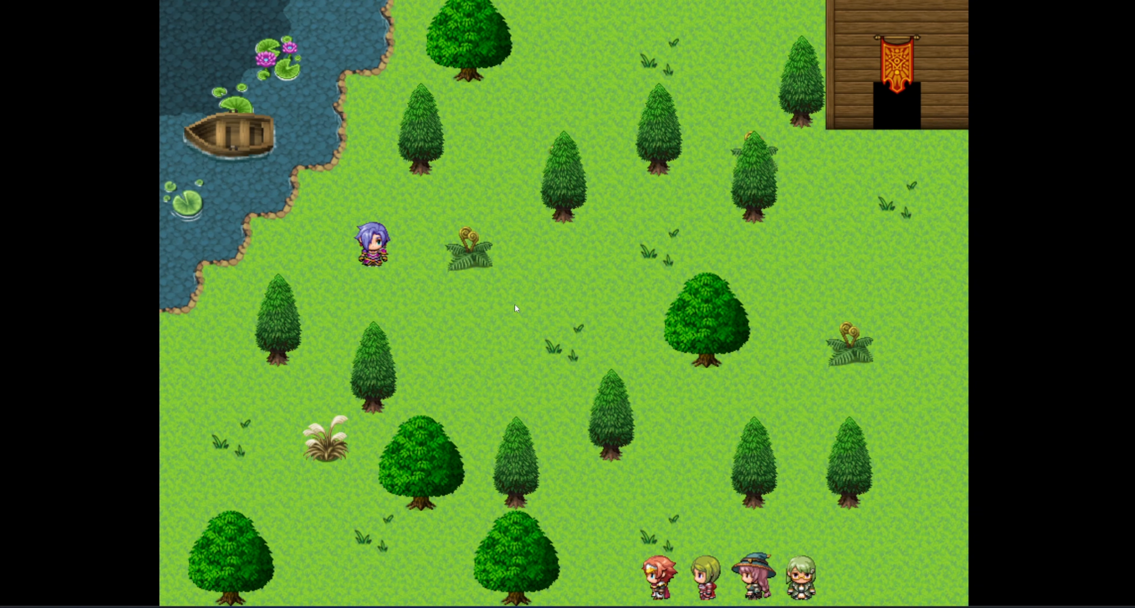
key("Up")
key("Up")
key("Up")
key("Up")
key("Up")
key("Left")
key("Left")
key("Left")
key("Left")
key("Left")
key("Left")
key("Up")
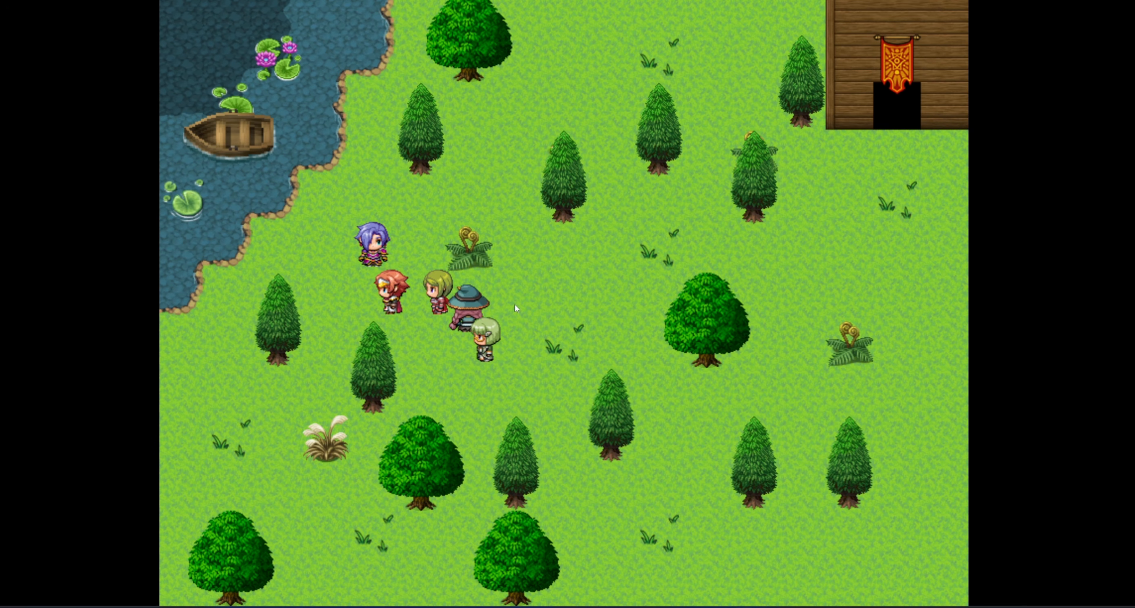
key("Up")
key("Return")
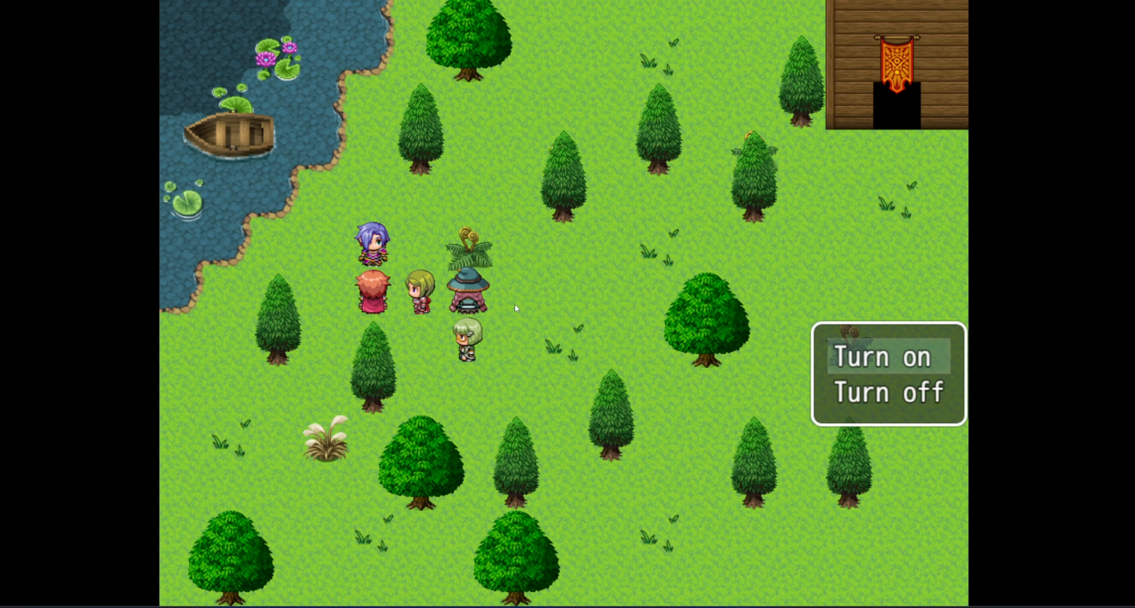
key("Return")
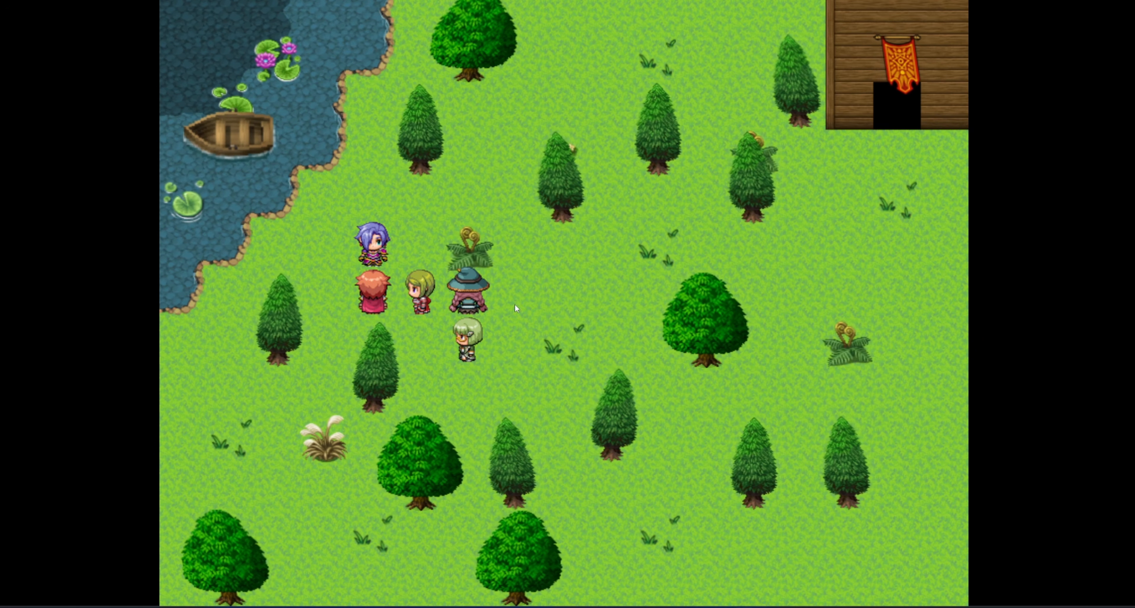
Walk the party right across the field to watch the trees sway.
key("Right")
key("Right")
key("Right")
key("Down")
key("Right")
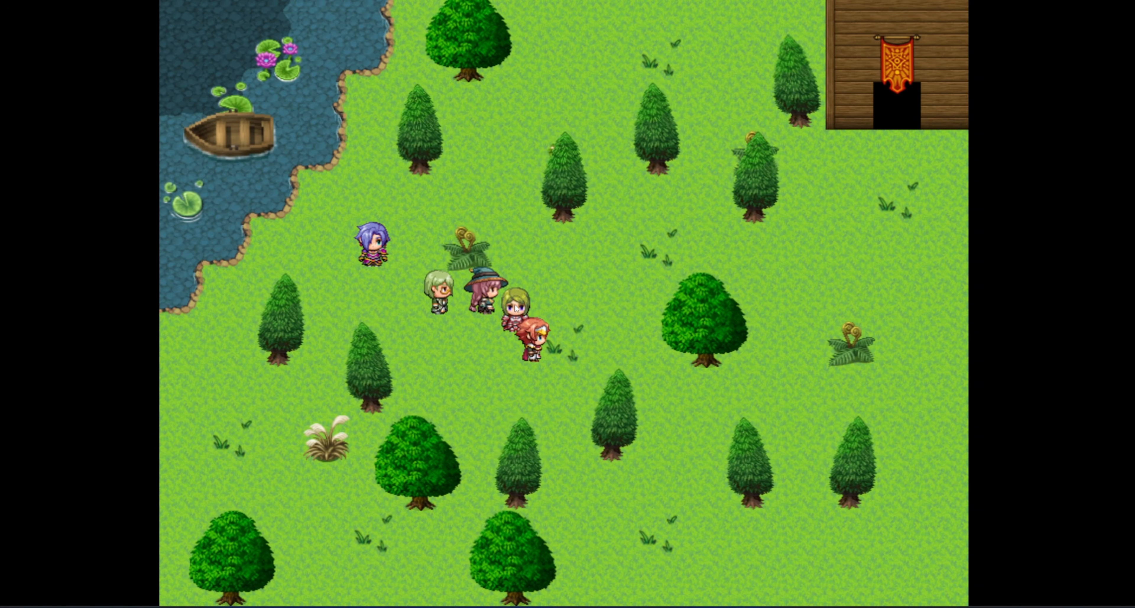
key("Right")
key("Up")
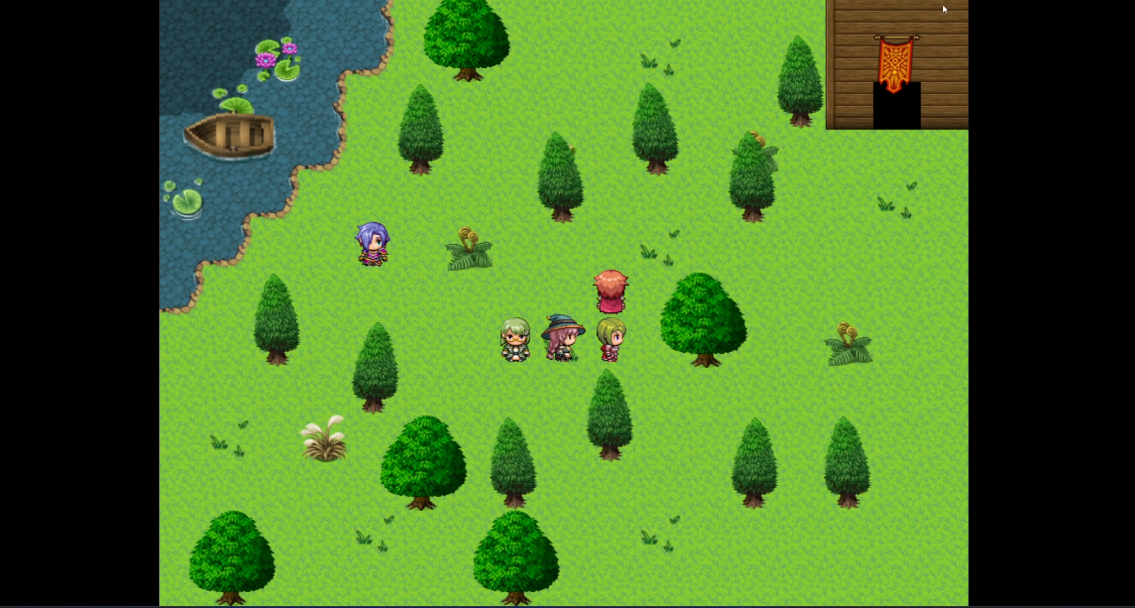
Close the playtest, shift a small tree event one tile down-right, and inspect UniversalWindEngine's Wind Control Variable.
left_click(1130, 1)
left_click_drag(546, 107, 582, 143)
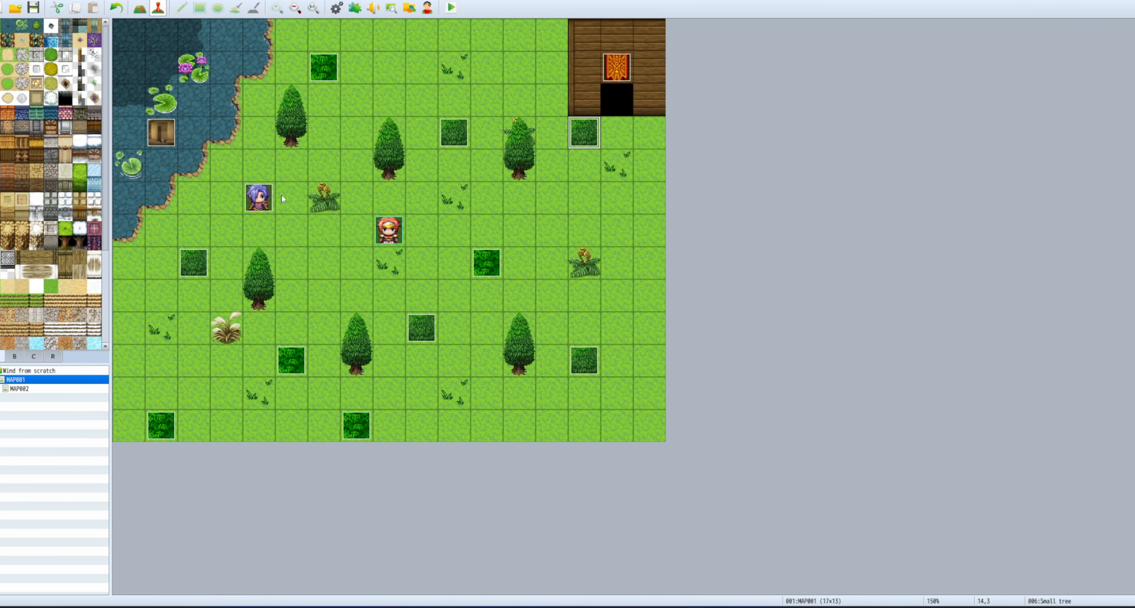
left_click(354, 8)
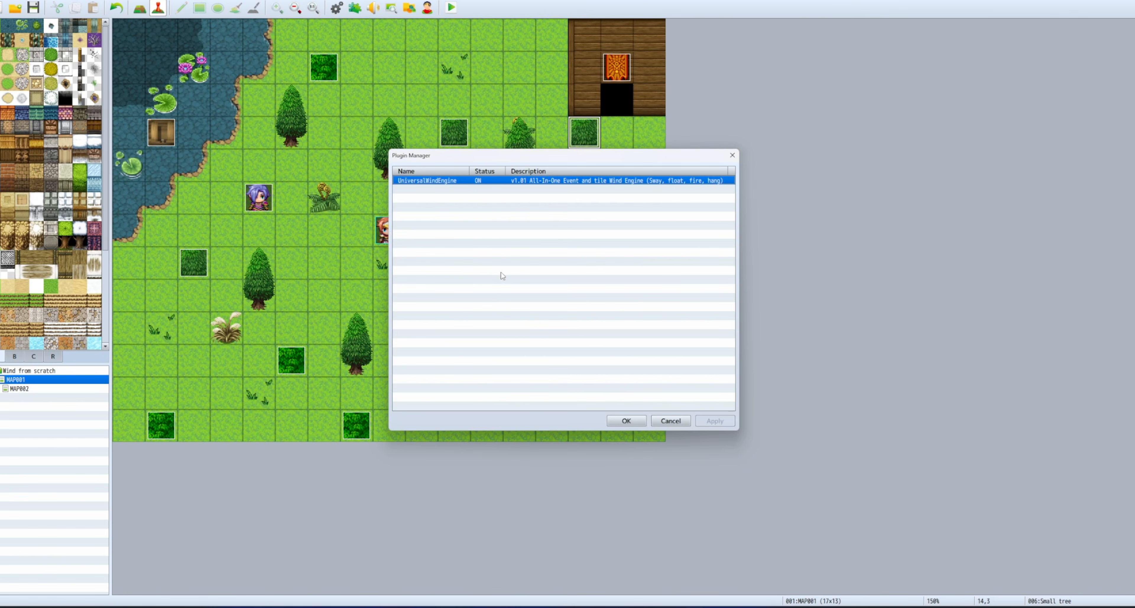
double_click(469, 184)
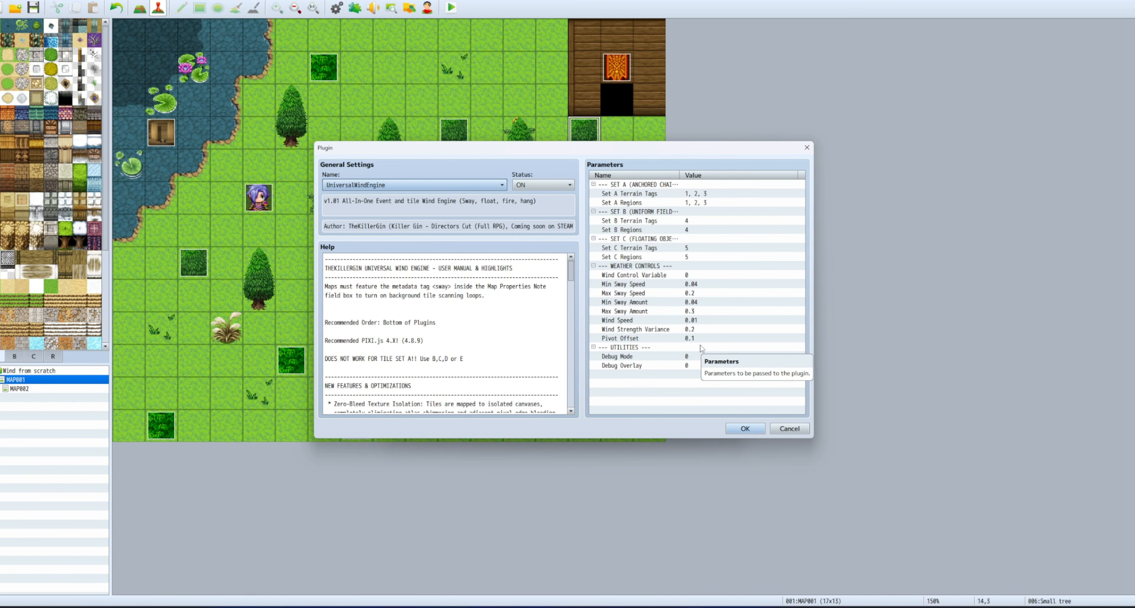
left_click(656, 276)
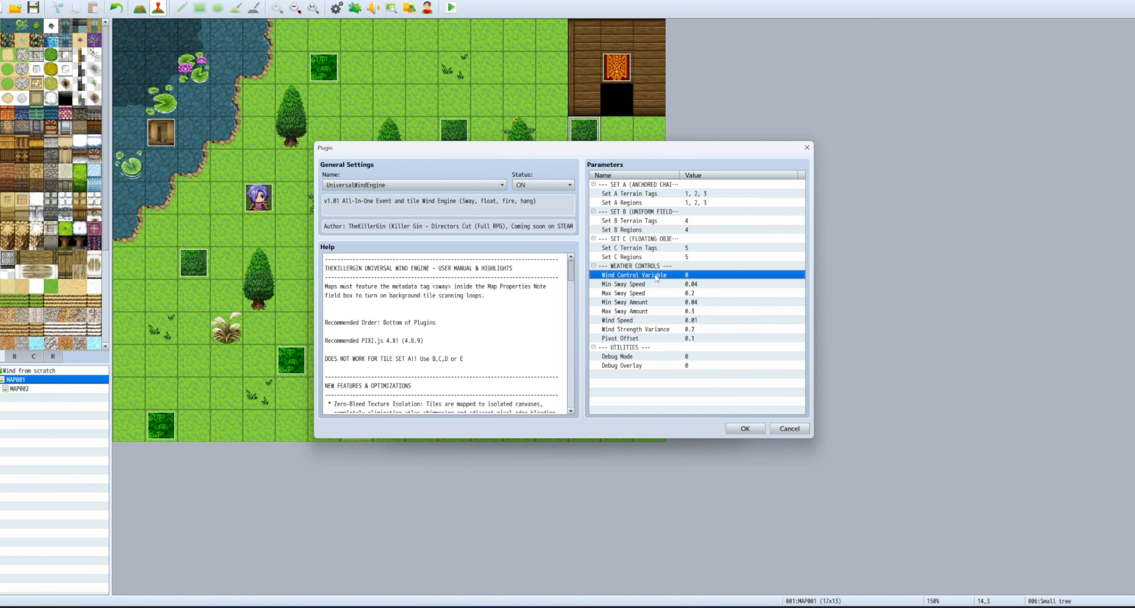
left_click(745, 427)
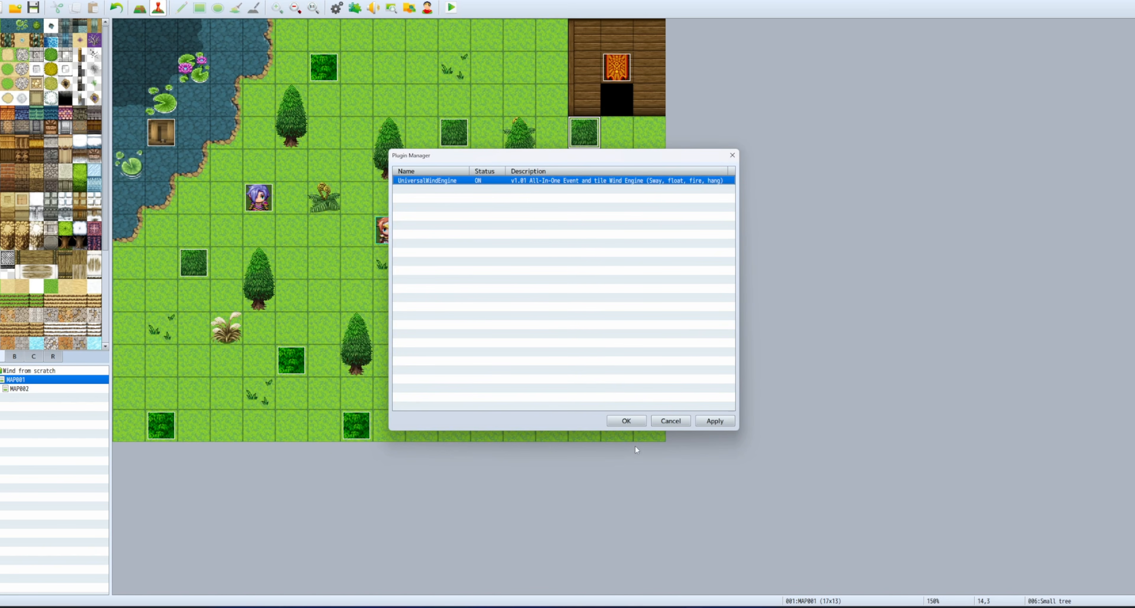
In the small tree event at tile 2,7, name variable 0001 'Wind Power' via Control Variables.
left_click(619, 421)
right_click(194, 262)
left_click(212, 267)
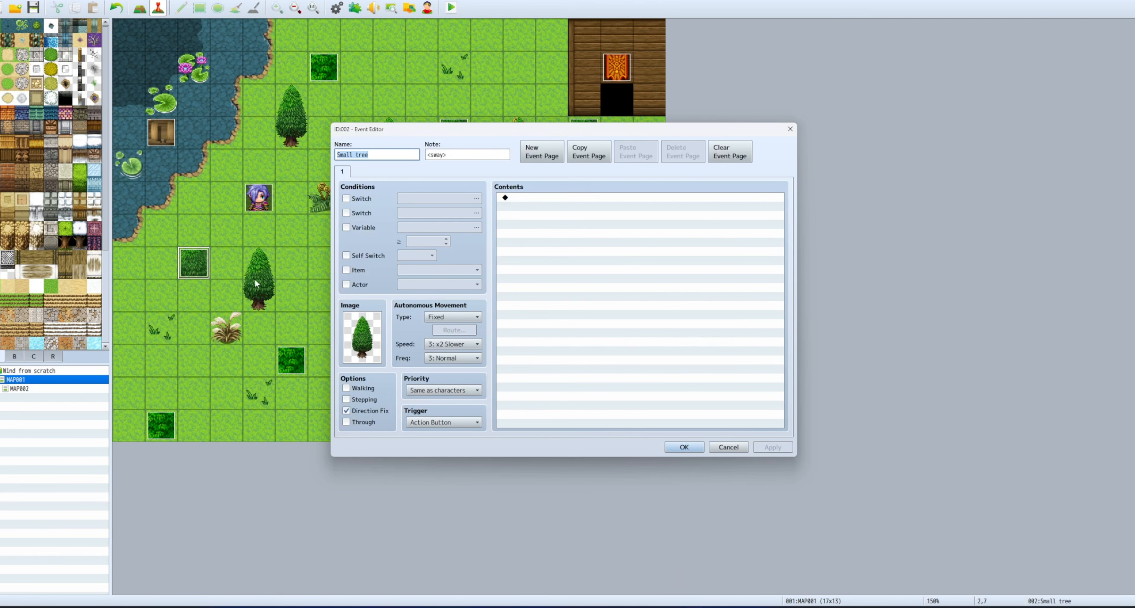
double_click(555, 263)
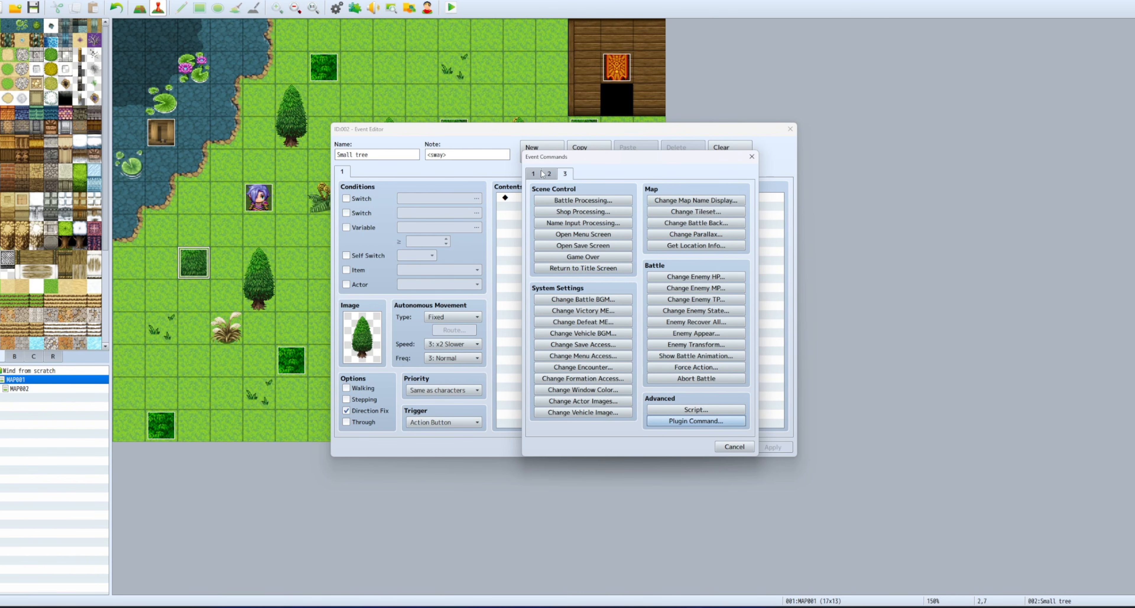
left_click(582, 288)
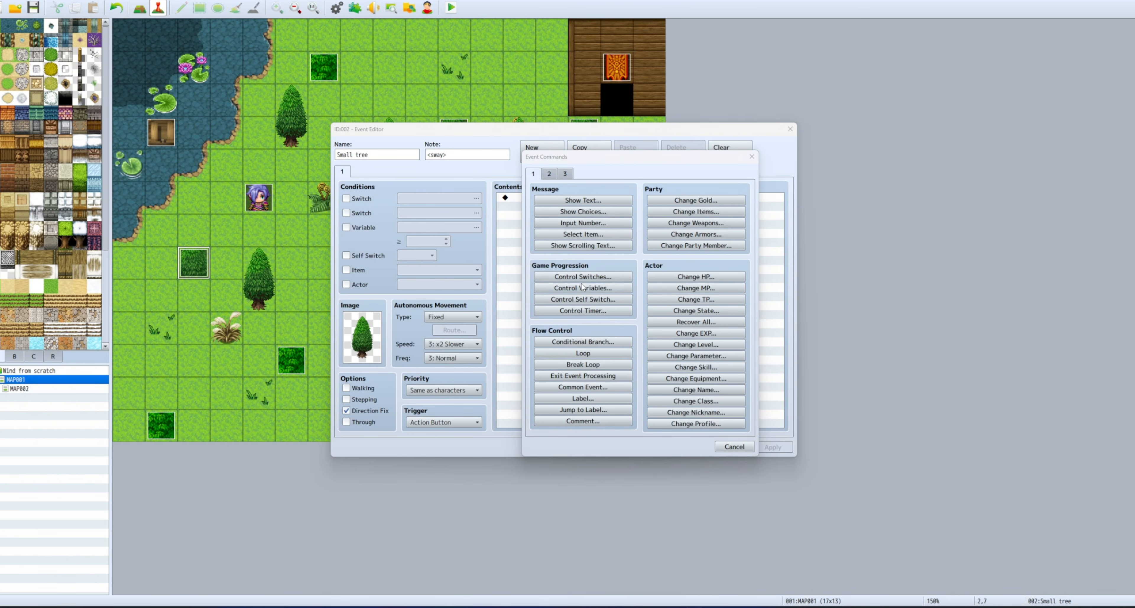
left_click(676, 239)
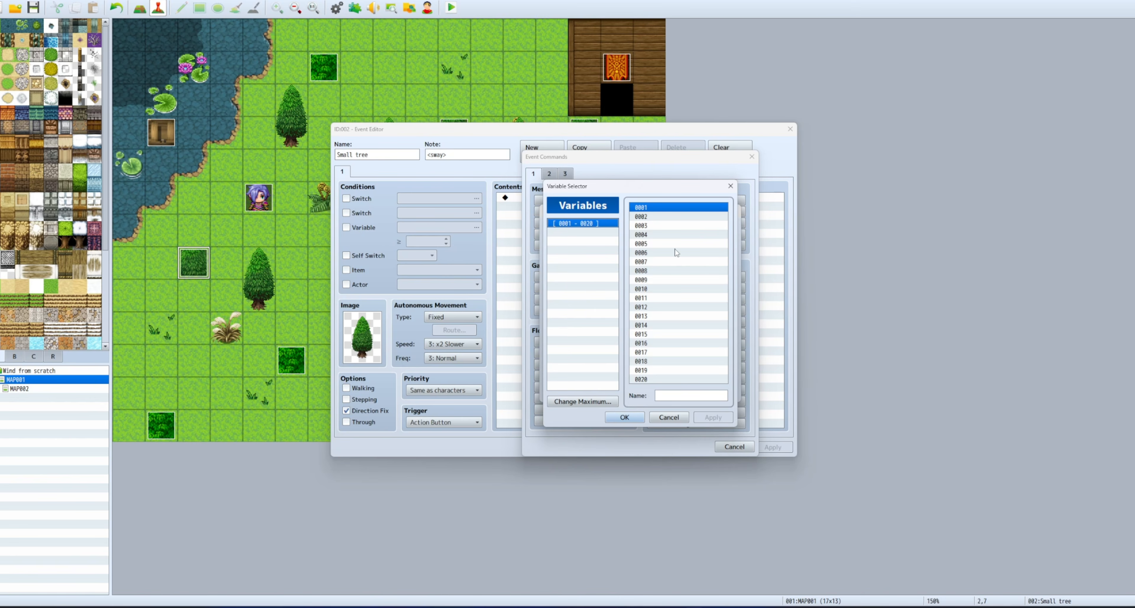
left_click(676, 398)
type("Wind")
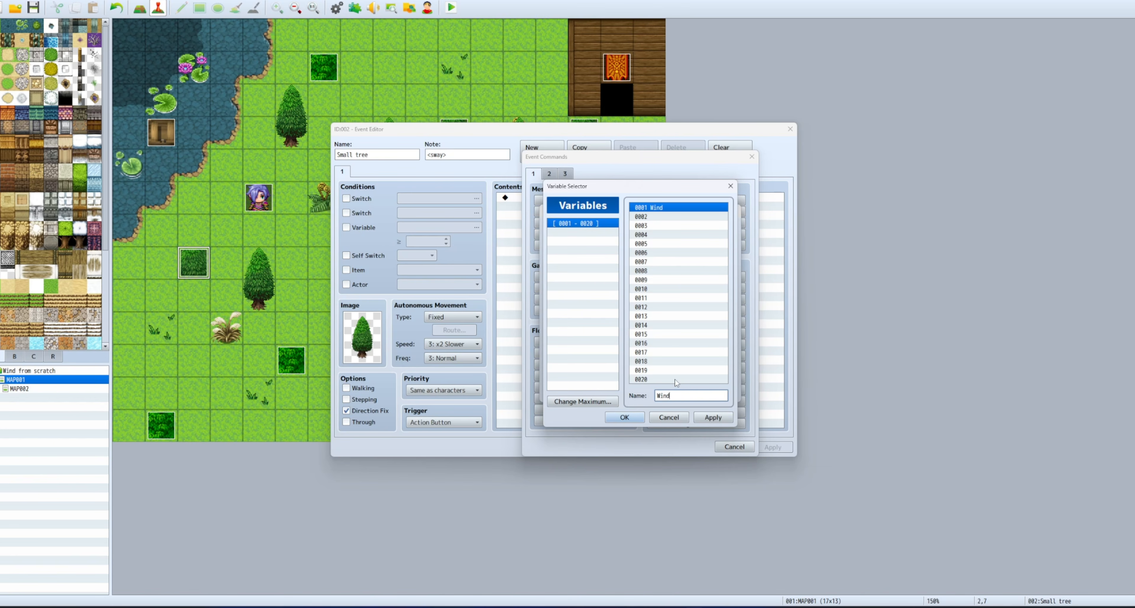
type(" Power")
left_click(636, 417)
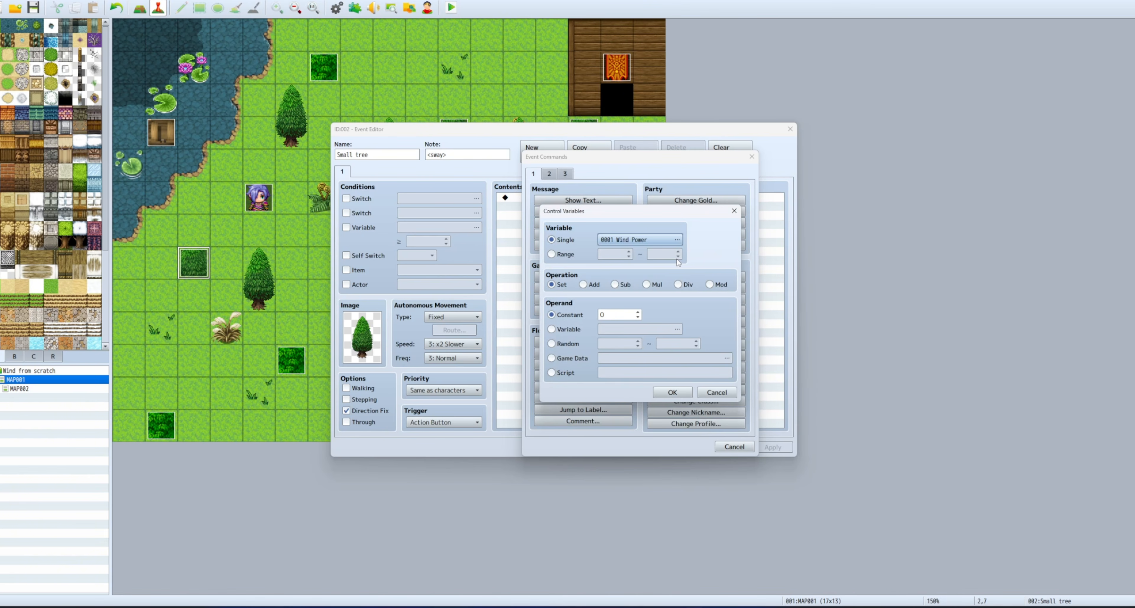
Remove the added Wind Power command and close the event editor, keeping the changes.
left_click(671, 392)
left_click(591, 198)
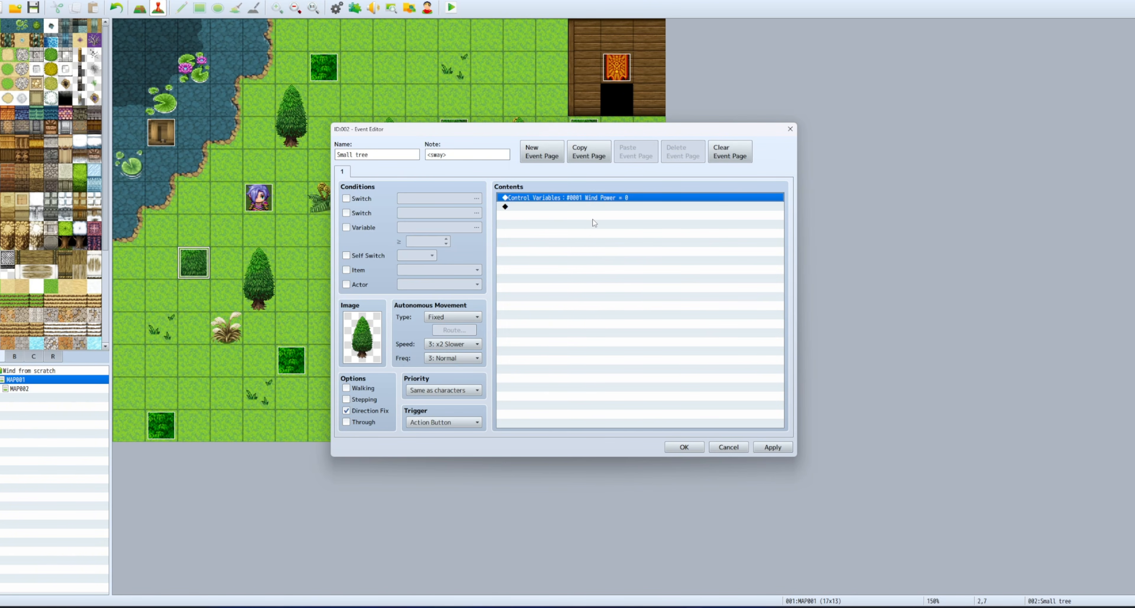
key("Delete")
left_click(685, 446)
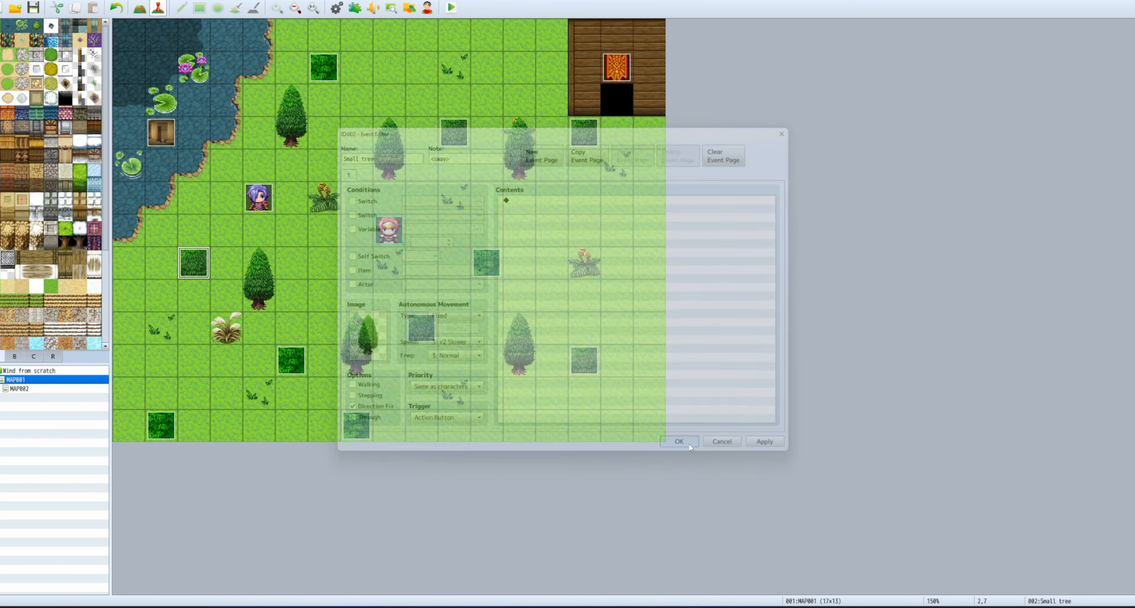
Set UniversalWindEngine's Wind Control Variable to 0001 Wind Power and save the plugin settings.
left_click(354, 8)
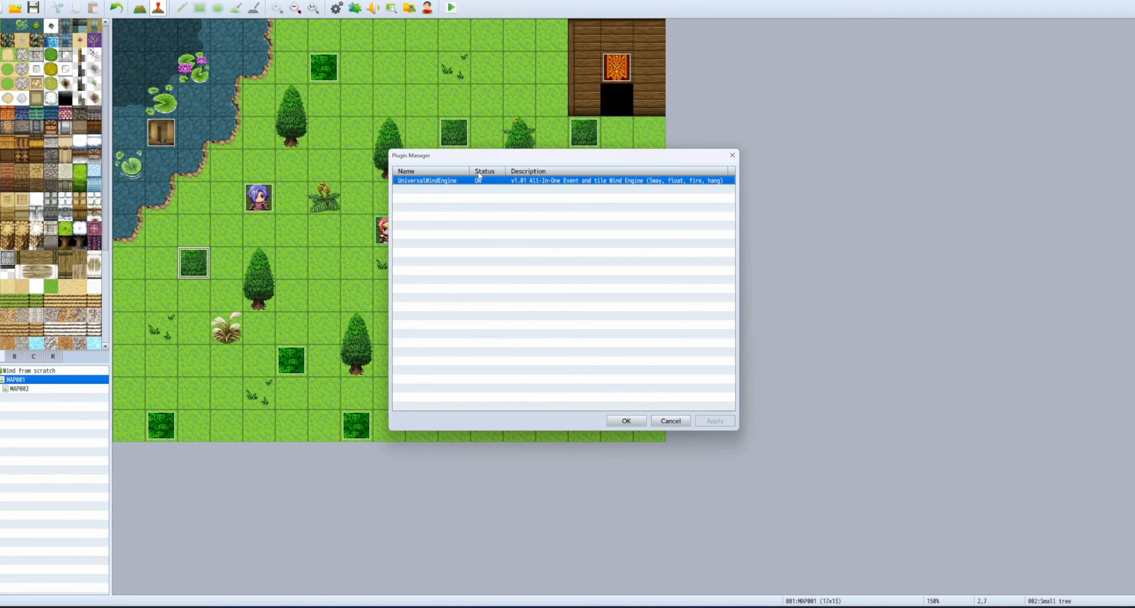
double_click(501, 181)
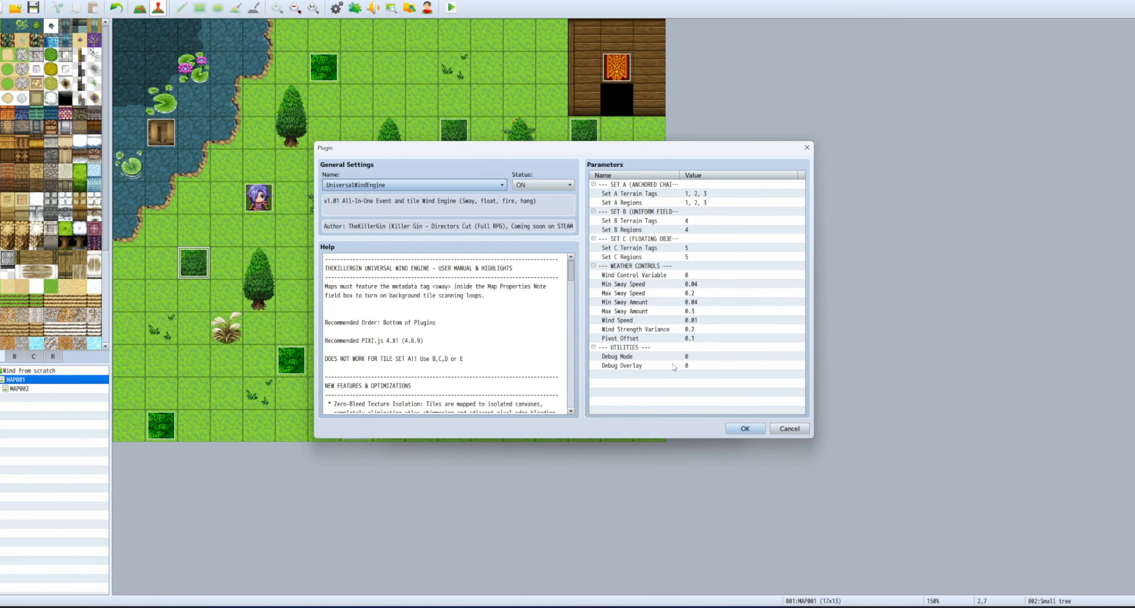
double_click(686, 276)
left_click(544, 290)
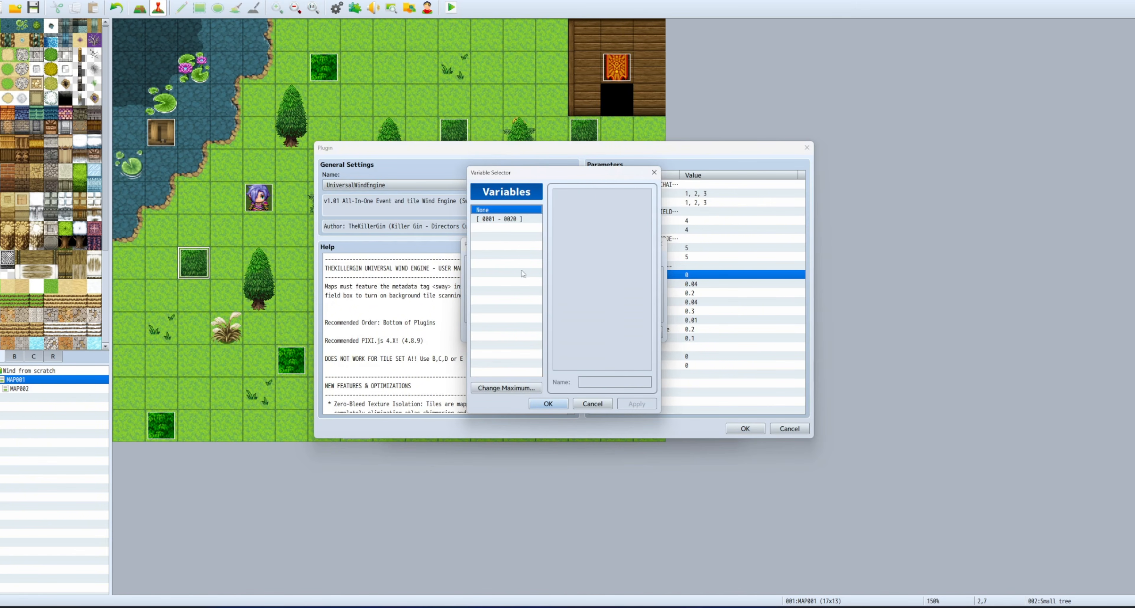
left_click(509, 219)
left_click(599, 194)
left_click(550, 405)
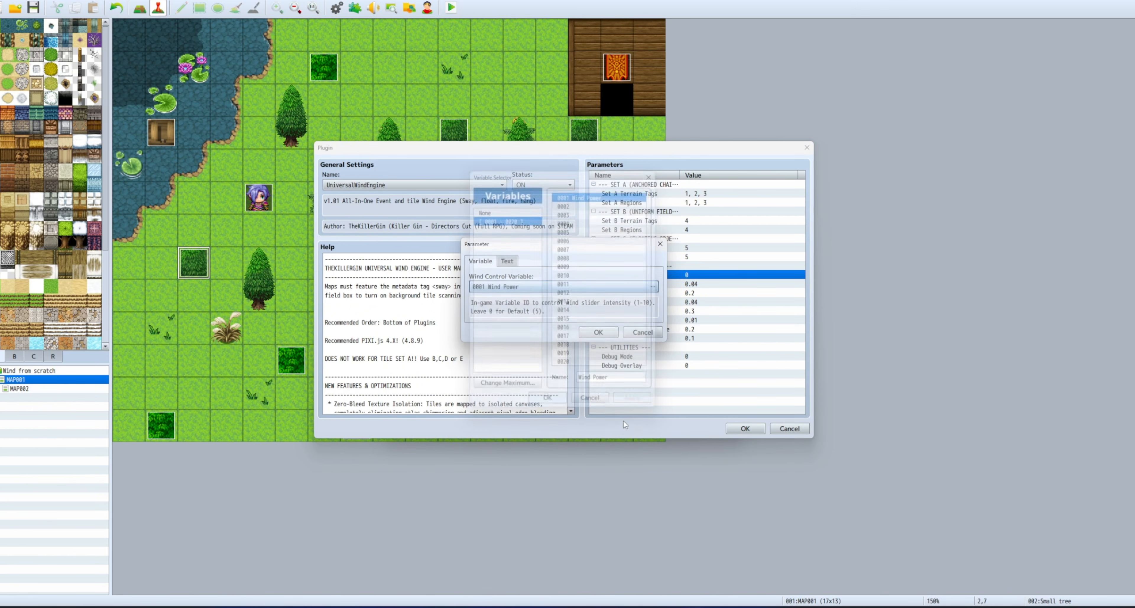
left_click(599, 332)
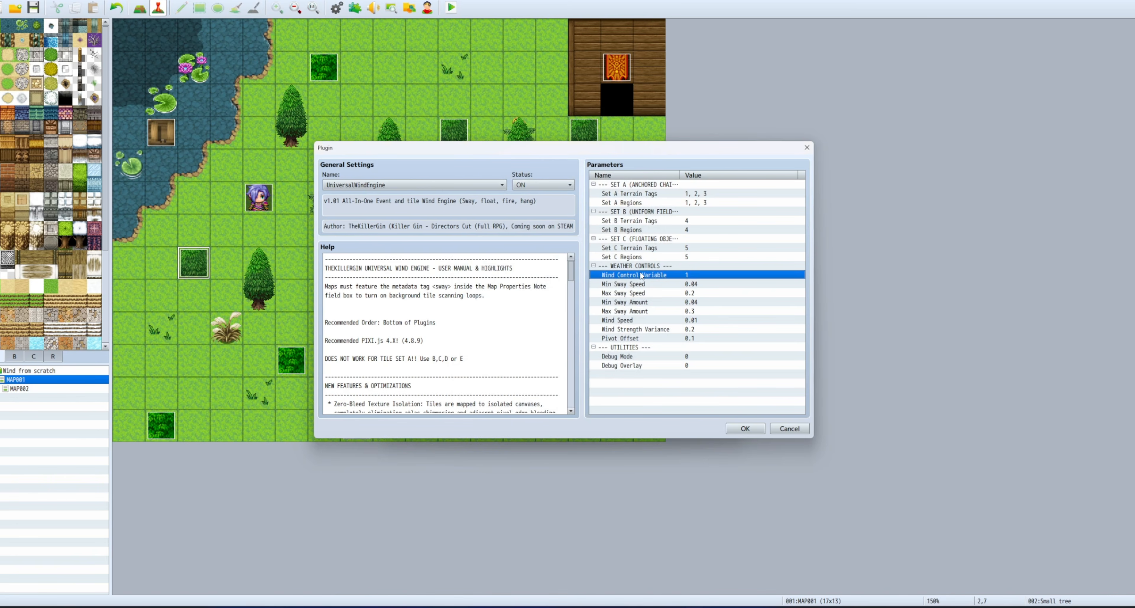
left_click(745, 428)
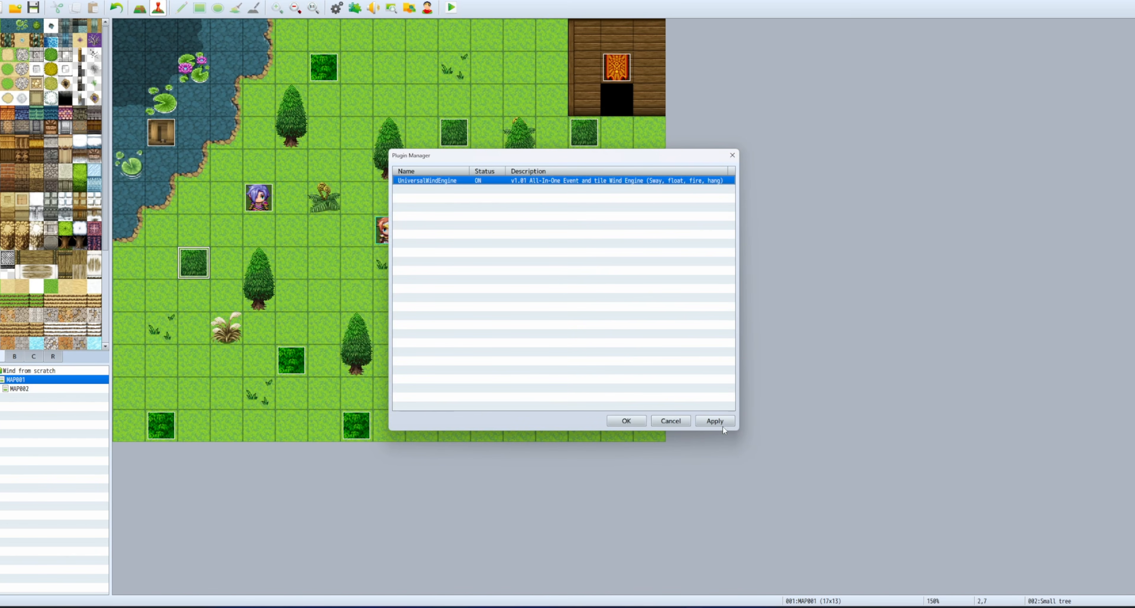
Close the Plugin Manager and open the small tree event at tile 10,3 for editing.
left_click(625, 423)
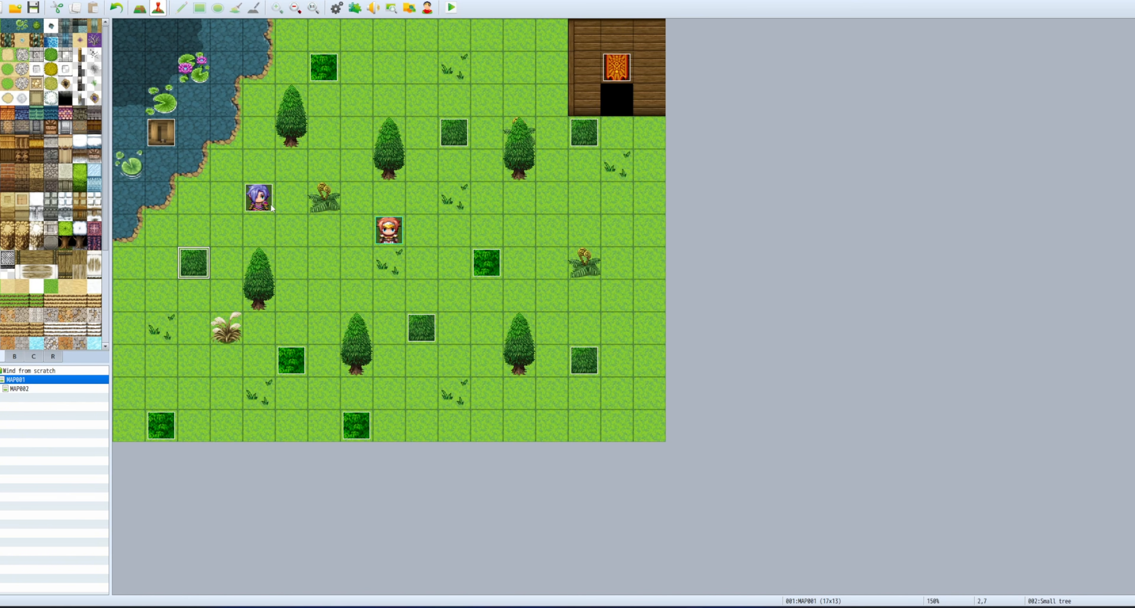
right_click(448, 134)
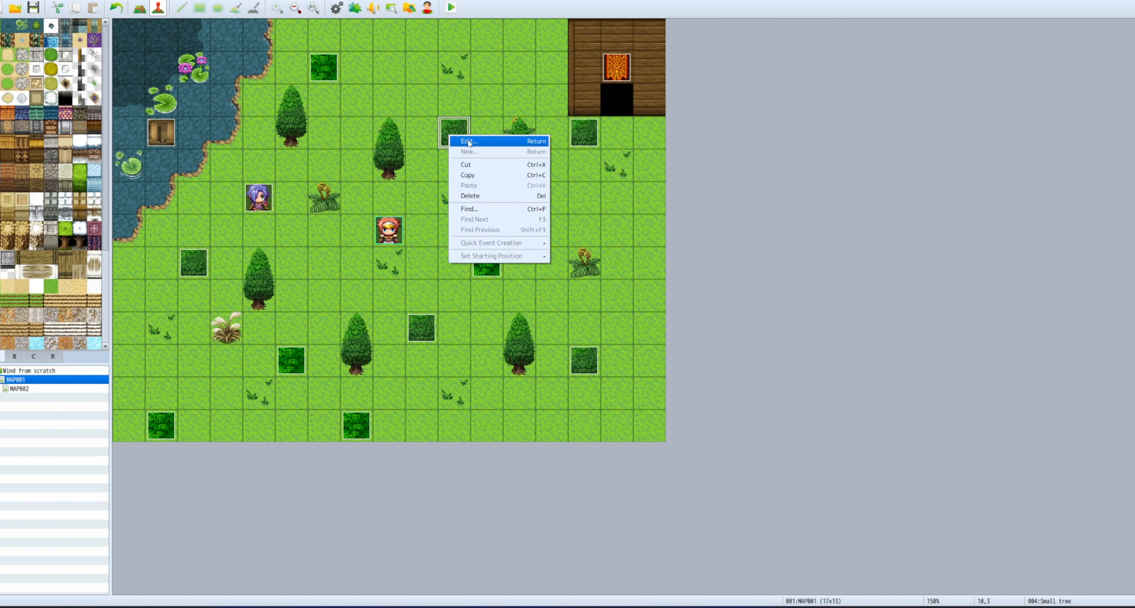
left_click(462, 141)
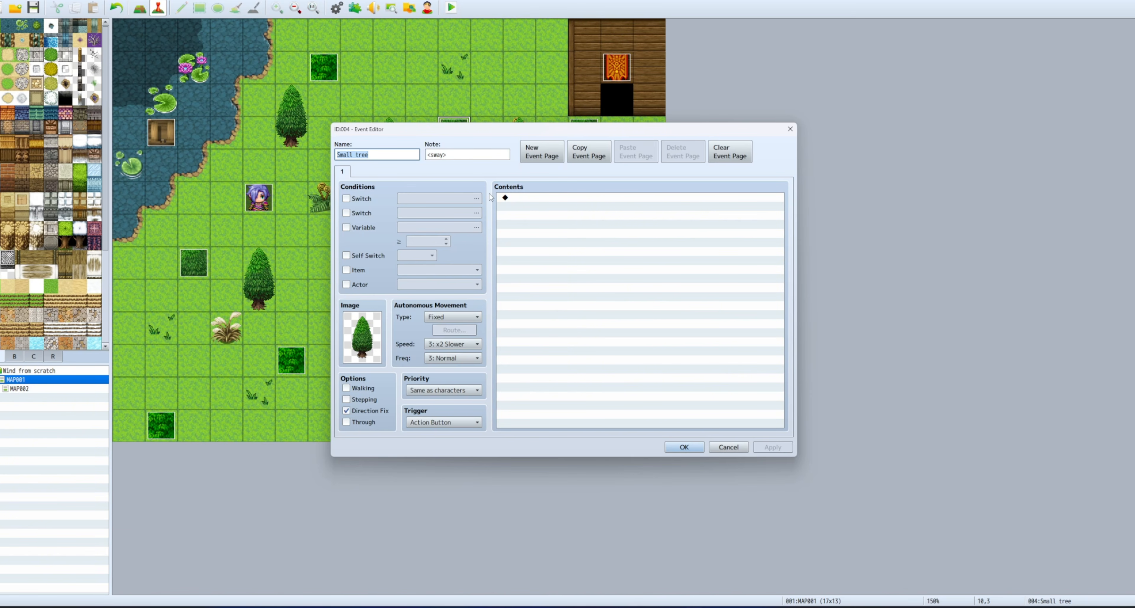
Insert a Show Choices command on the tree event with options Wind Power 1, Wind Power 5 and Wind Power 10.
left_click(550, 198)
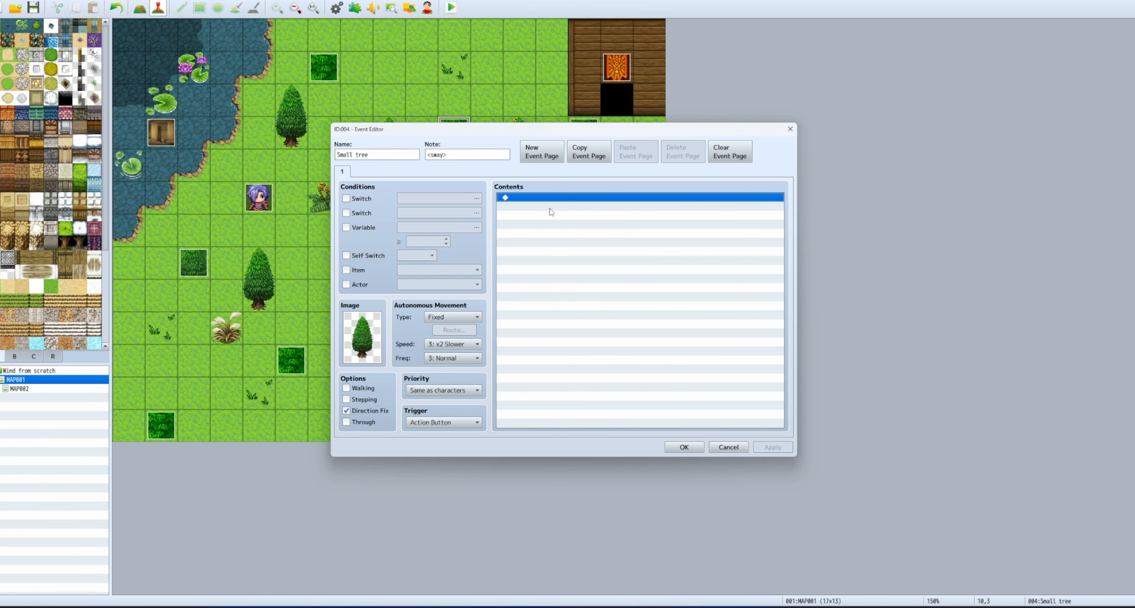
double_click(535, 201)
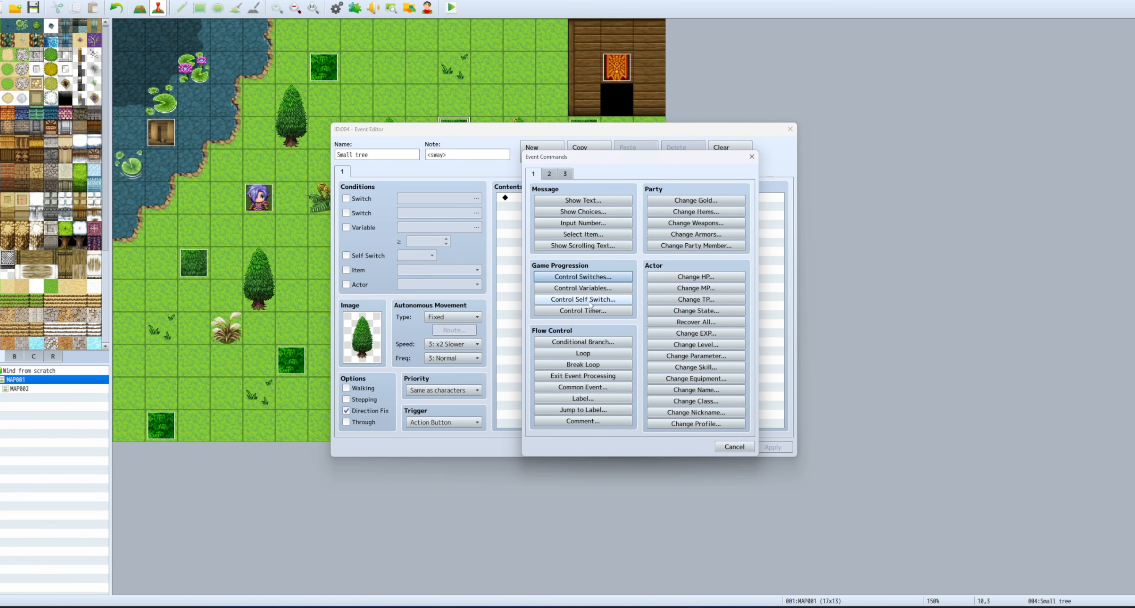
left_click(583, 211)
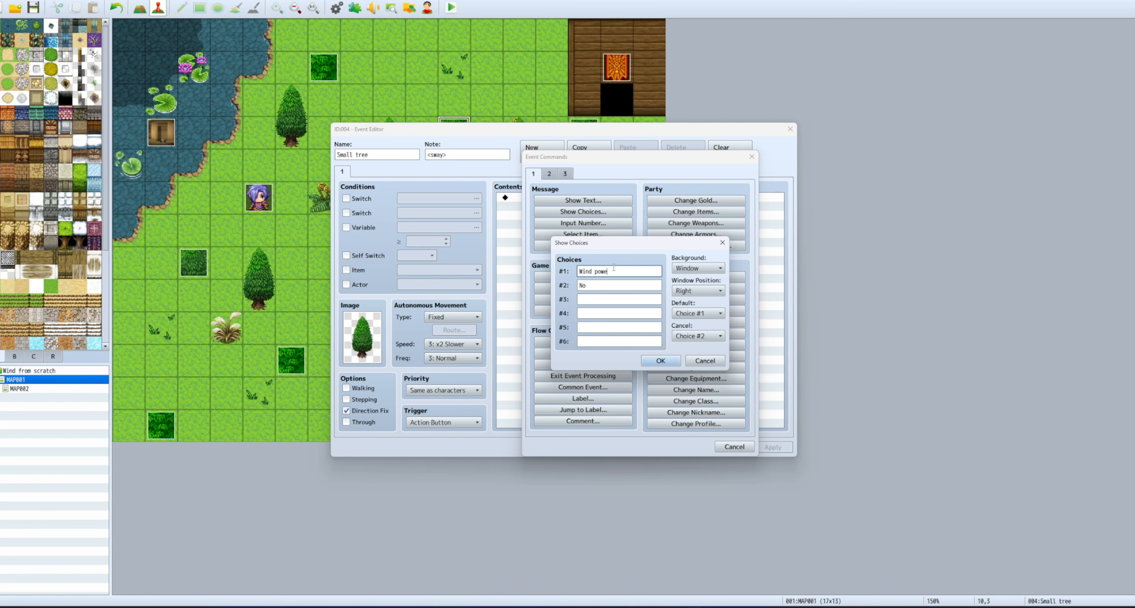
double_click(597, 284)
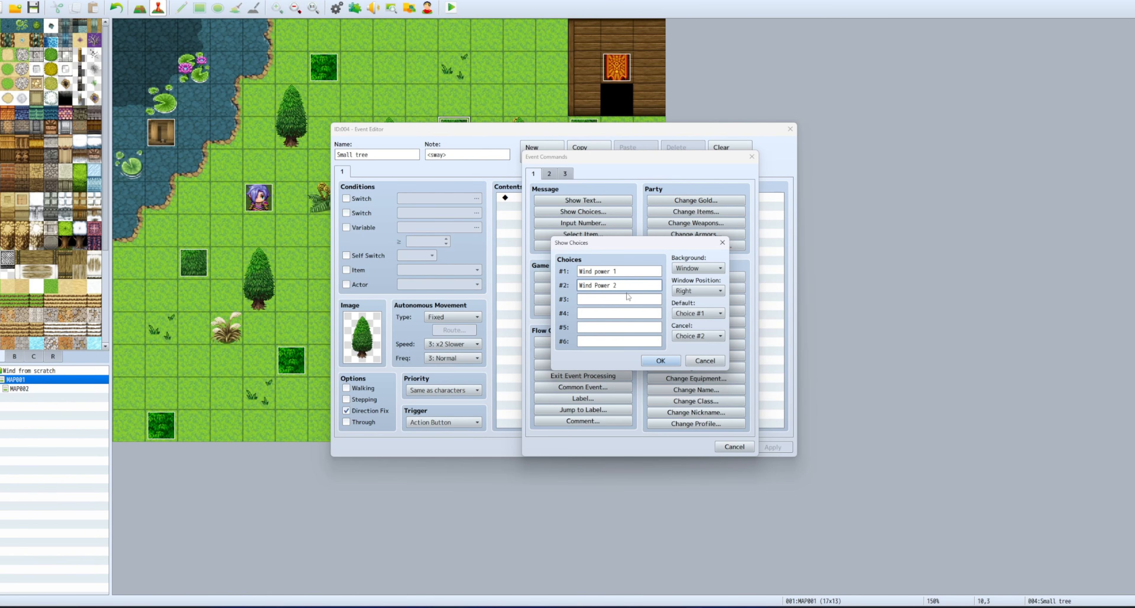
left_click_drag(621, 286, 588, 285)
key("ctrl+c")
left_click(604, 298)
key("ctrl+v")
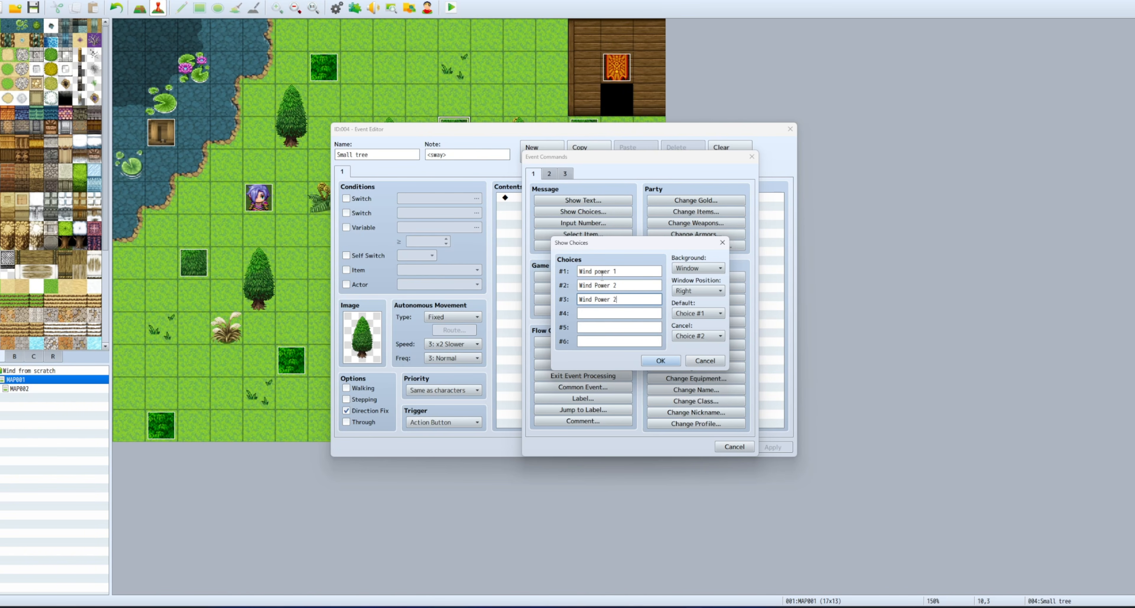
left_click(600, 271)
left_click(600, 271)
left_click(654, 361)
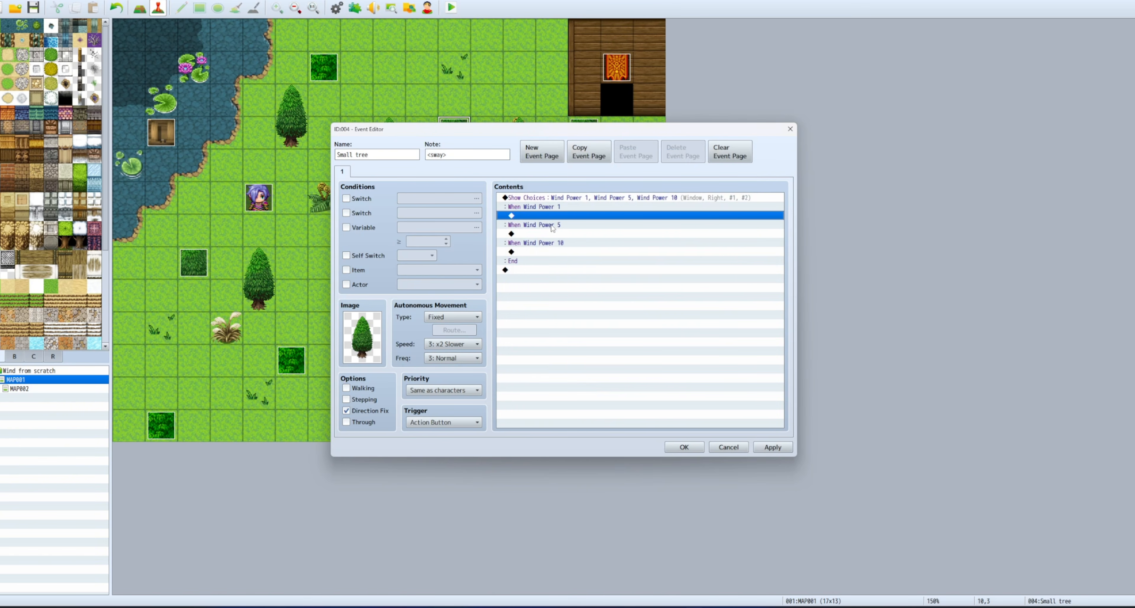
Under the Wind Power 1 branch, set variable 0001 Wind Power to constant 1.
double_click(561, 218)
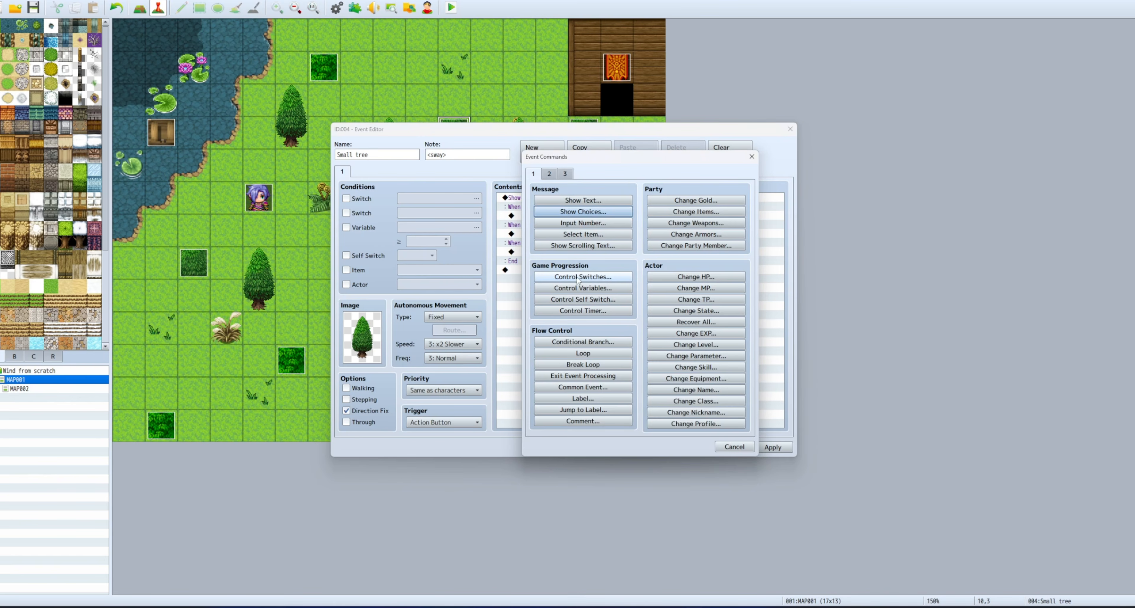
left_click(594, 287)
left_click(645, 240)
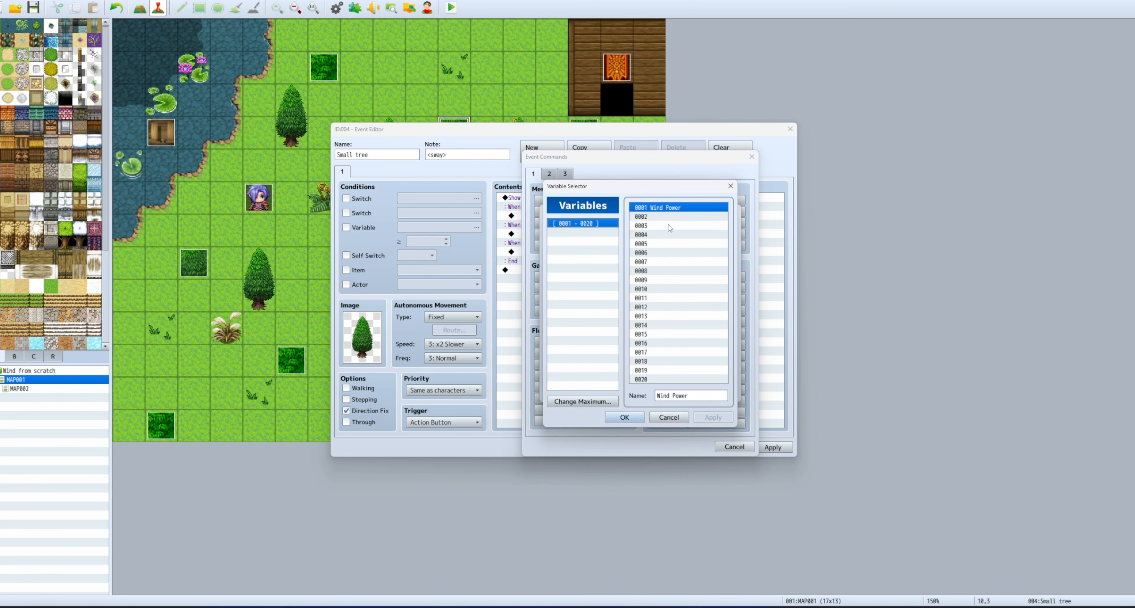
left_click(623, 417)
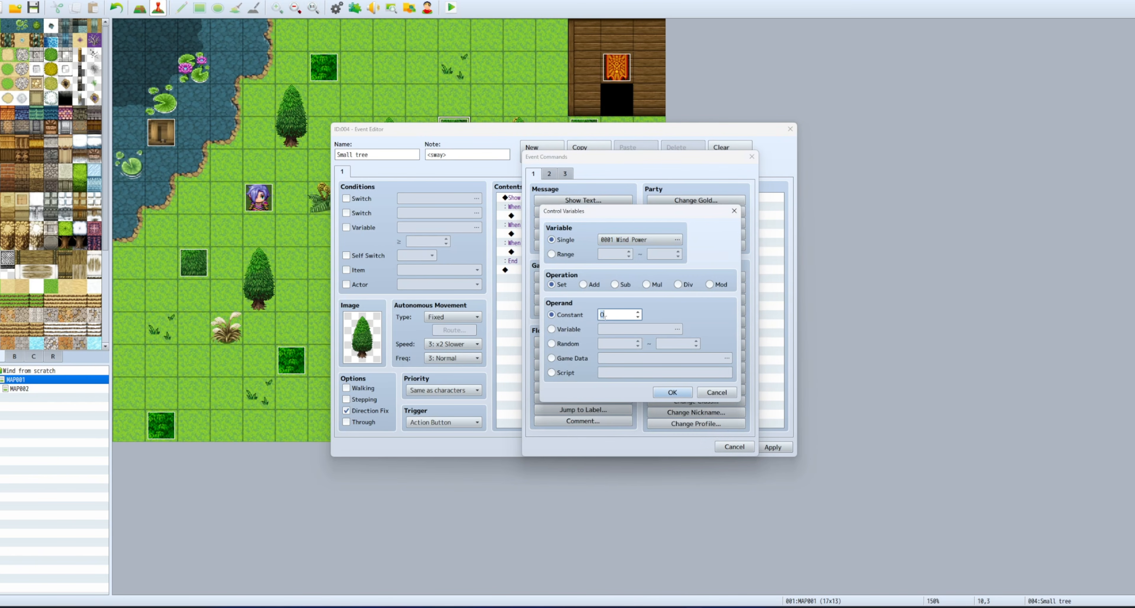
left_click(670, 392)
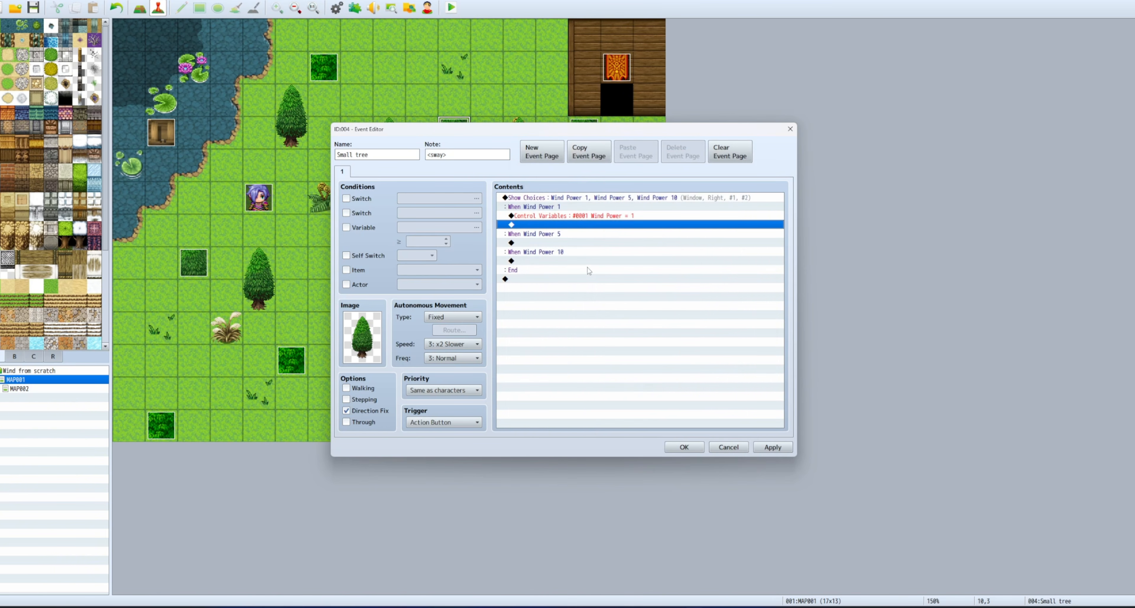
Copy that command into the Wind Power 5 and Wind Power 10 branches, setting values 5 and 10.
left_click(605, 217)
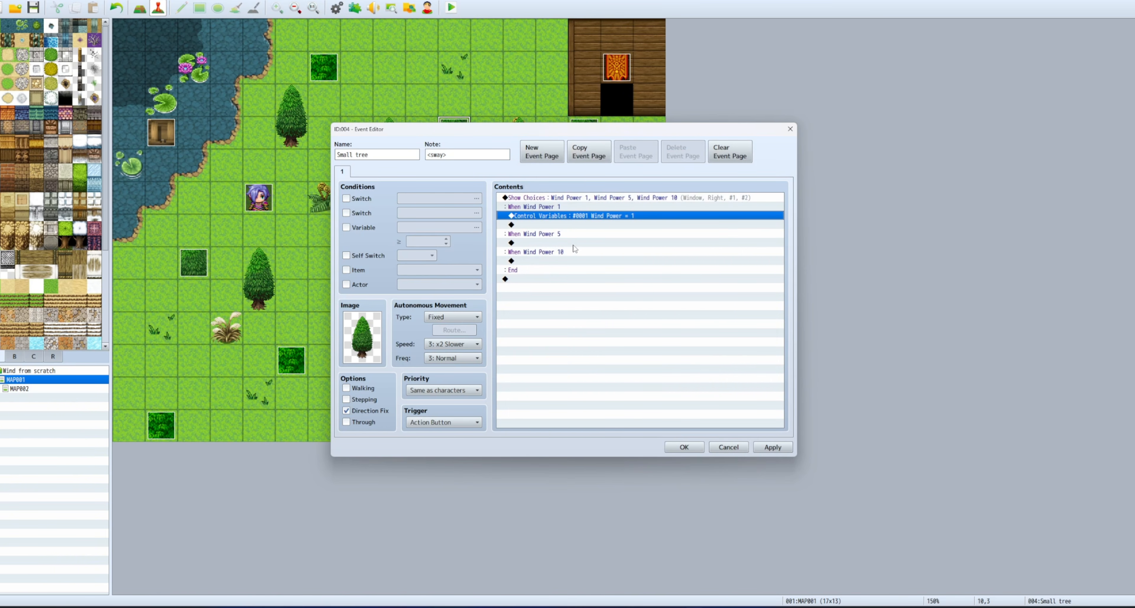
left_click(573, 244)
key("ctrl+v")
left_click(586, 271)
double_click(617, 245)
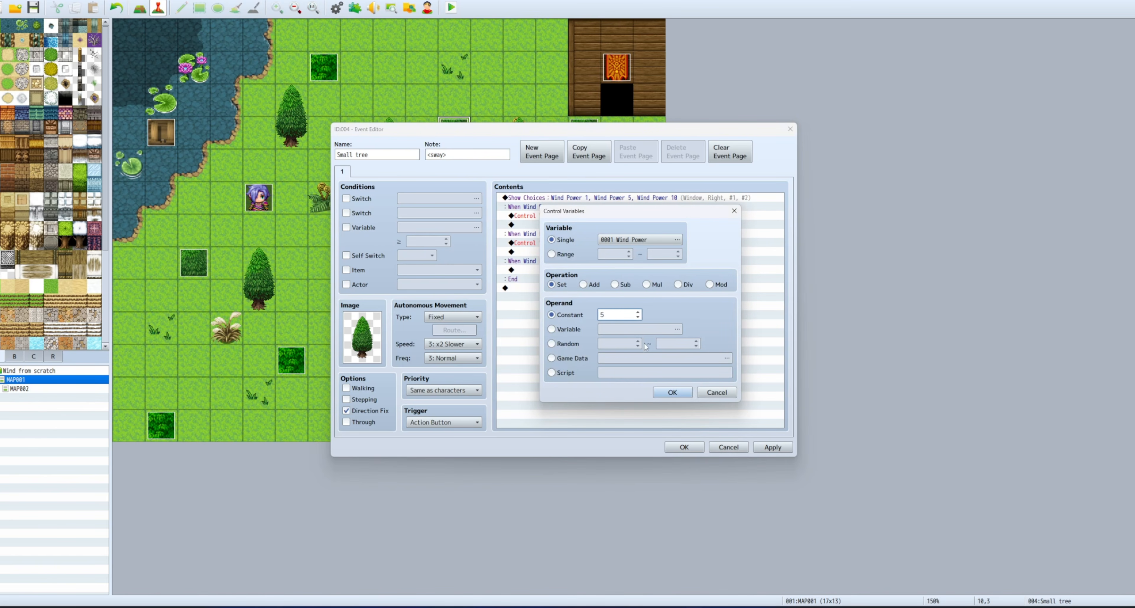
left_click(671, 392)
left_click(579, 269)
key("ctrl+v")
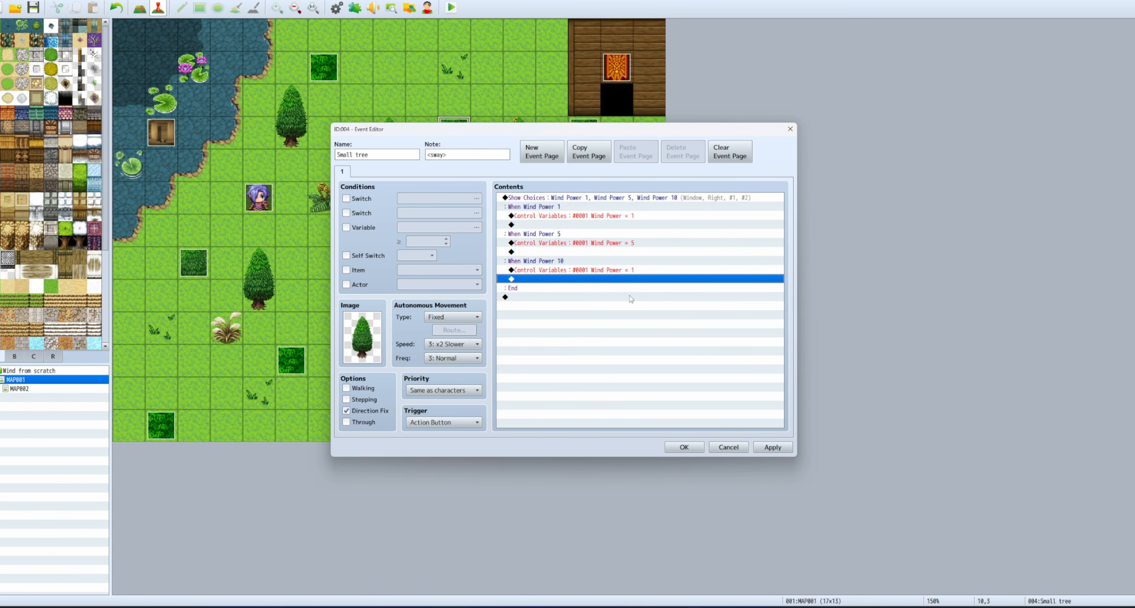
double_click(629, 270)
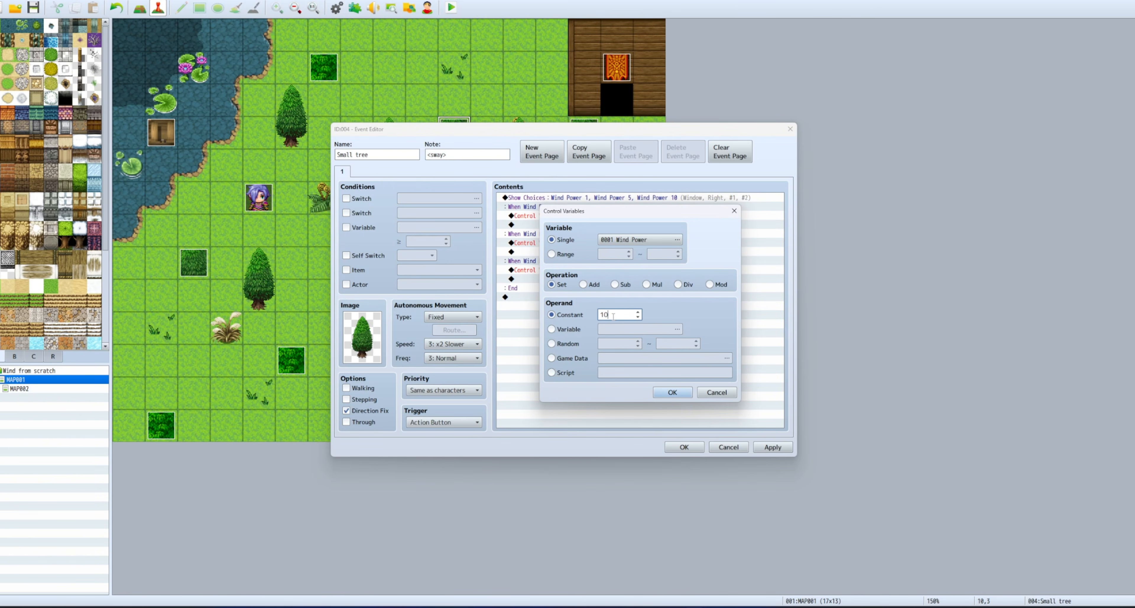
left_click(672, 392)
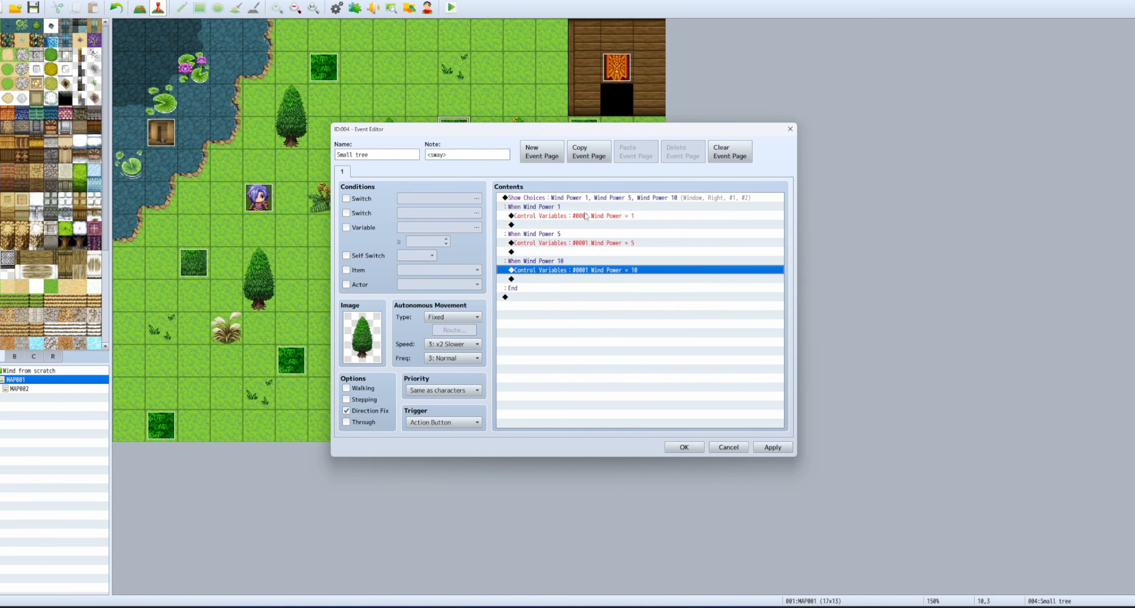
left_click(684, 447)
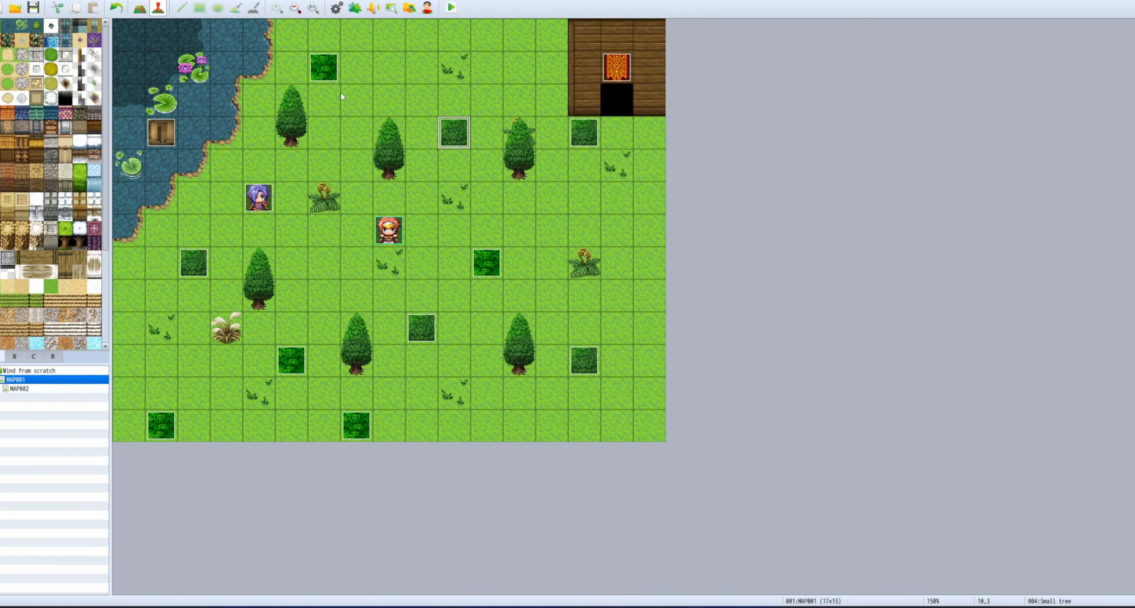
Save the project and start a fullscreen playtest.
left_click(451, 8)
left_click(513, 306)
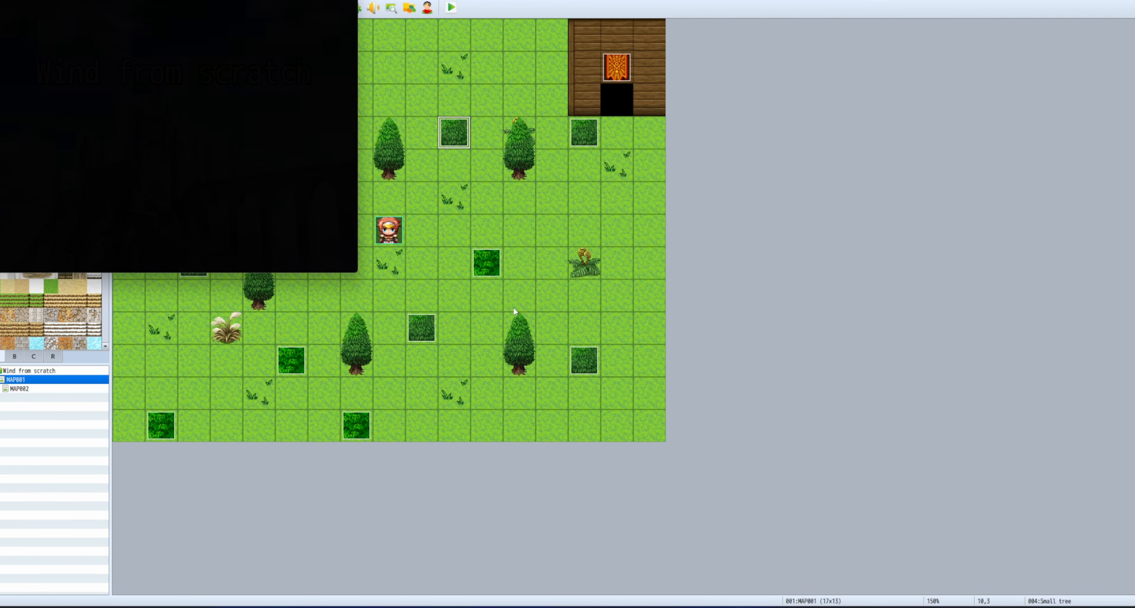
key("F4")
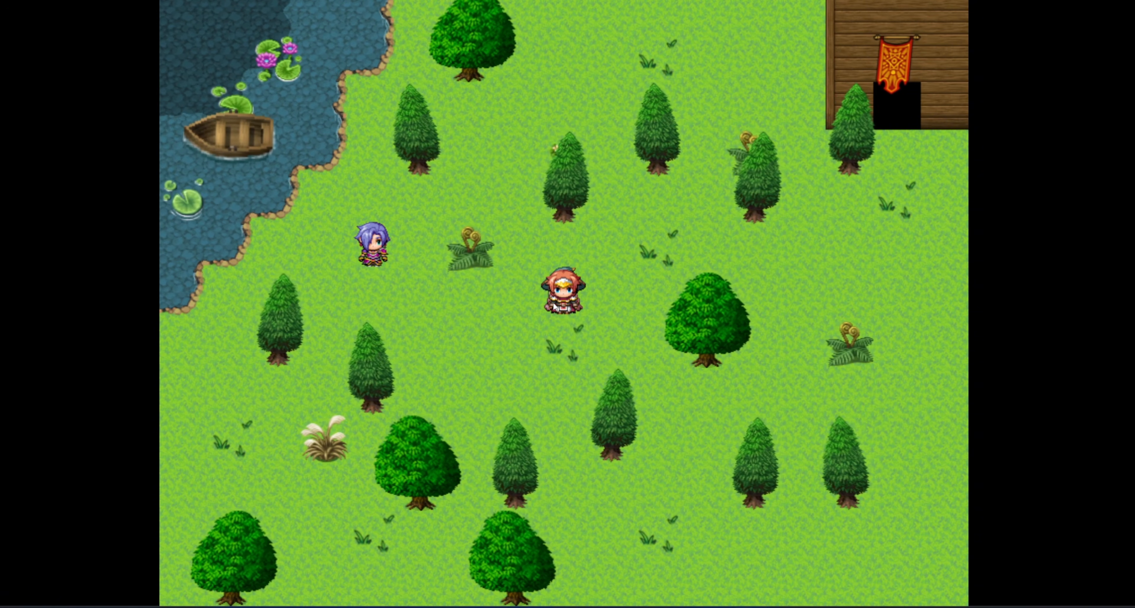
Walk the party to a small tree, talk to it and pick Wind Power 1.
key("Down")
key("Down")
key("Right")
key("Right")
key("Right")
key("Right")
key("Right")
key("Right")
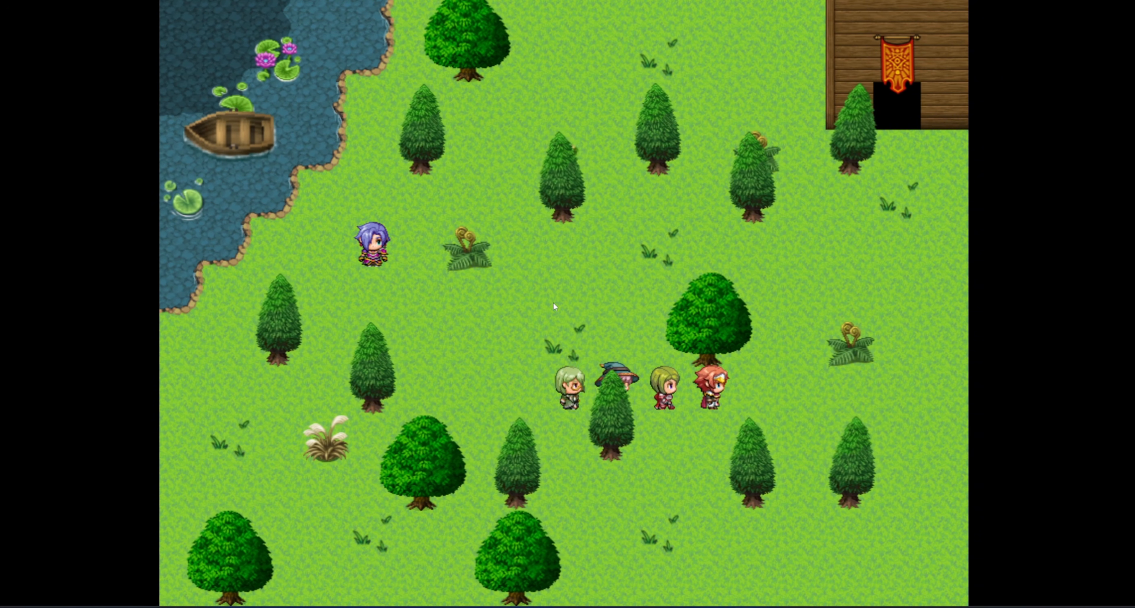
key("Left")
key("Left")
key("Left")
key("Left")
key("Left")
key("Left")
key("Left")
key("Up")
key("Up")
key("Up")
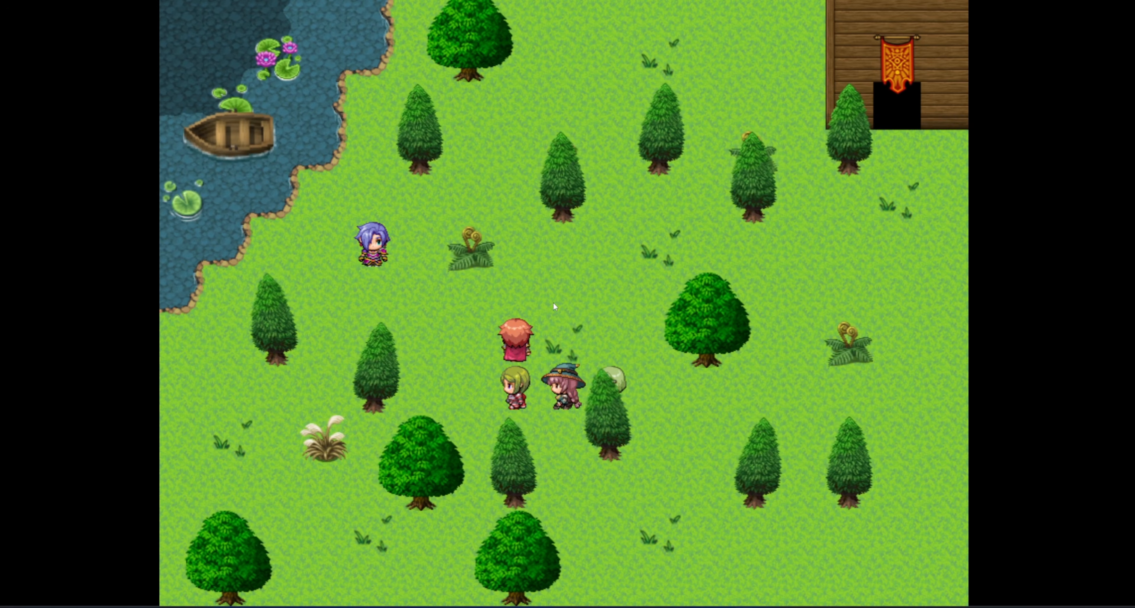
key("Right")
key("Right")
key("Right")
key("Up")
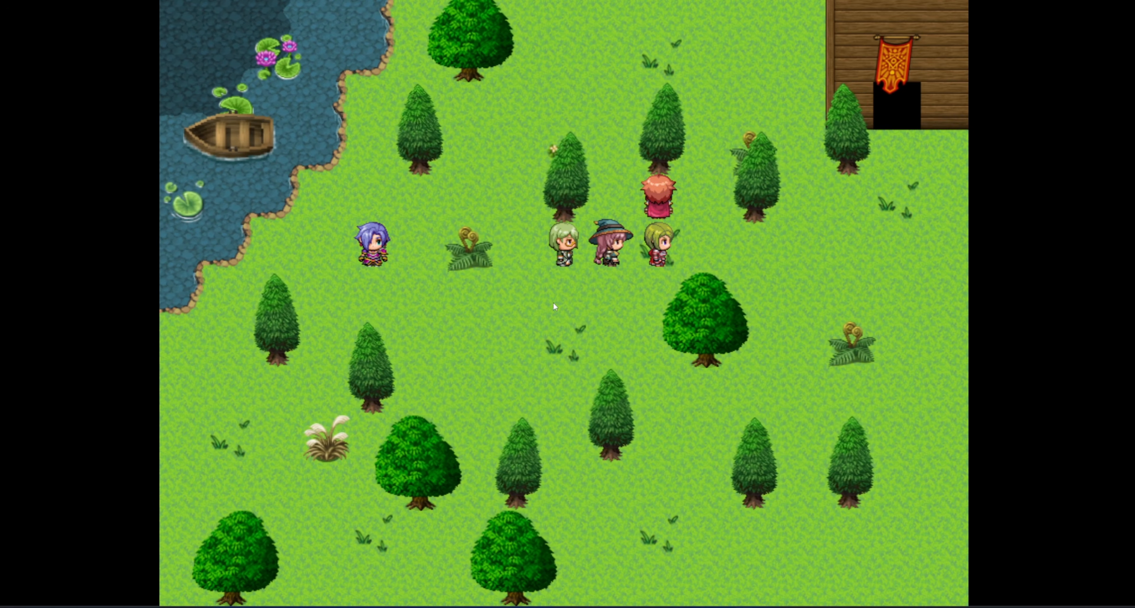
key("Return")
key("Return")
key("Down")
key("Down")
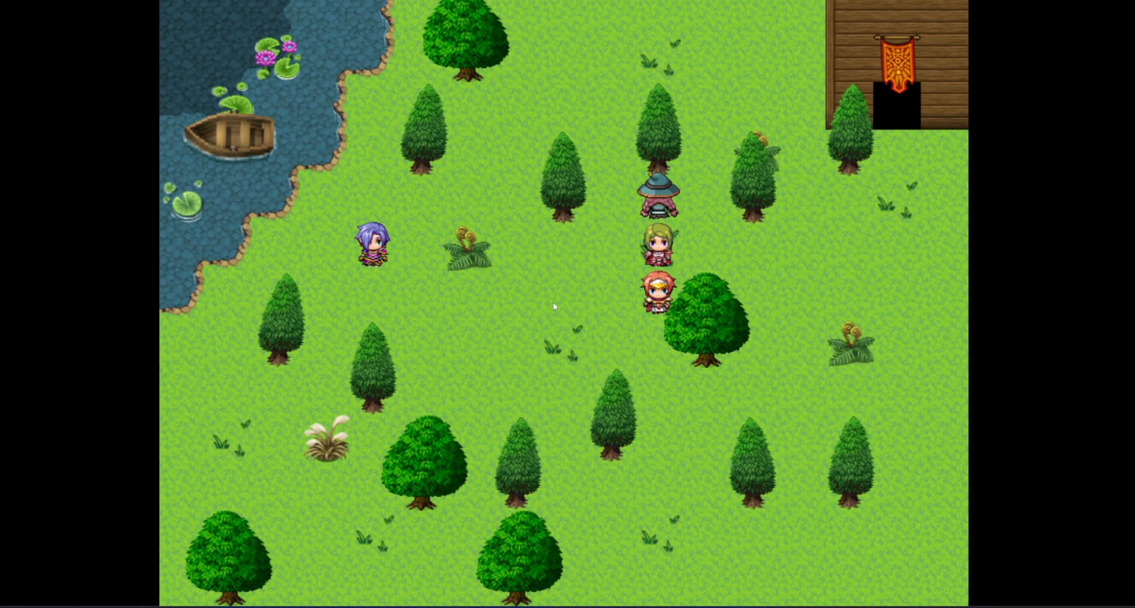
Walk to another tree, talk to it and choose Wind Power 5.
key("Left")
key("Left")
key("Left")
key("Down")
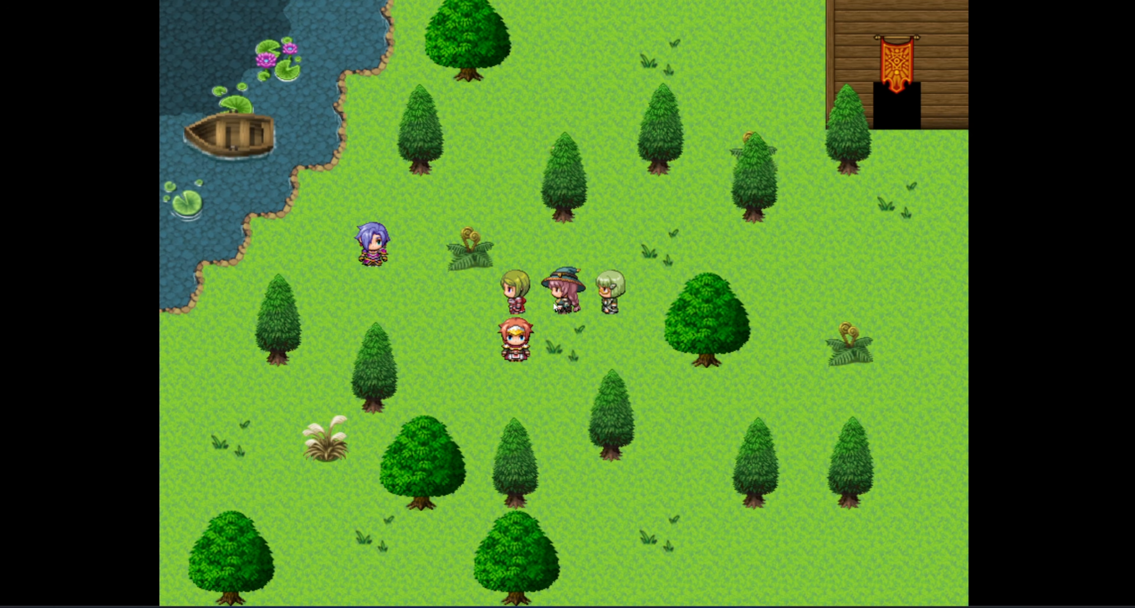
key("Right")
key("Right")
key("Up")
key("Up")
key("Right")
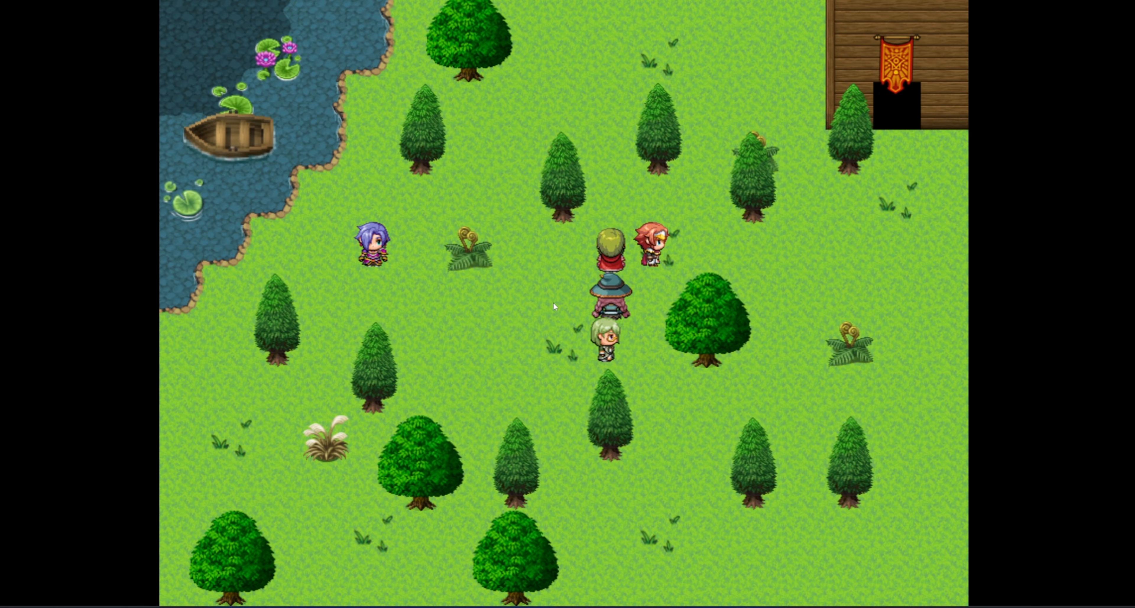
key("Up")
key("Return")
key("Down")
key("Return")
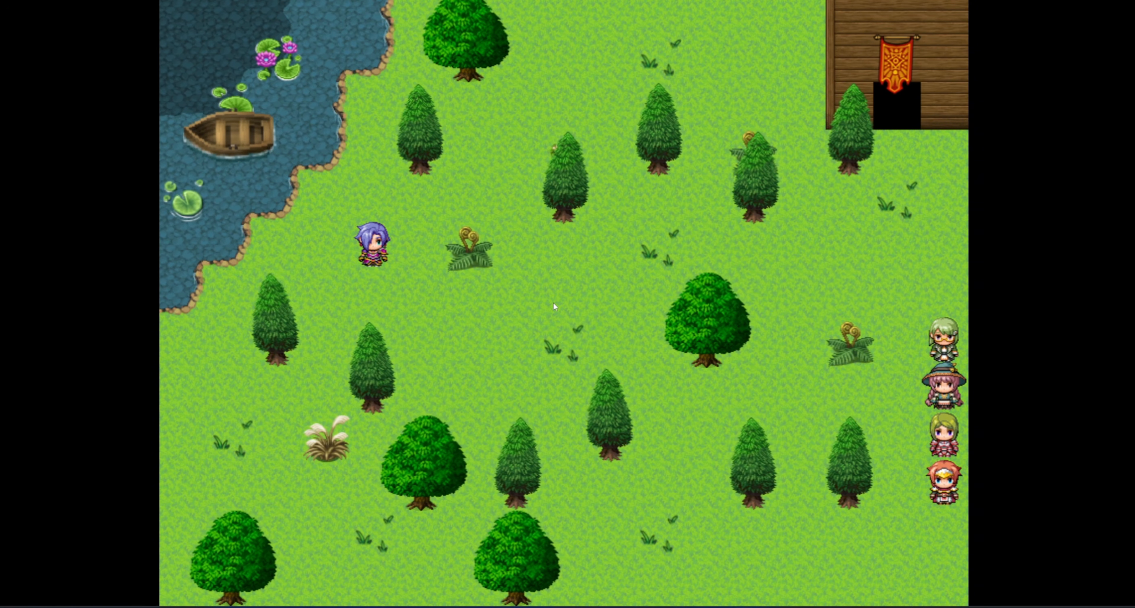
Walk along the bottom and up to a small tree to bring up the wind choices again.
key("Down")
key("Left")
key("Left")
key("Left")
key("Left")
key("Left")
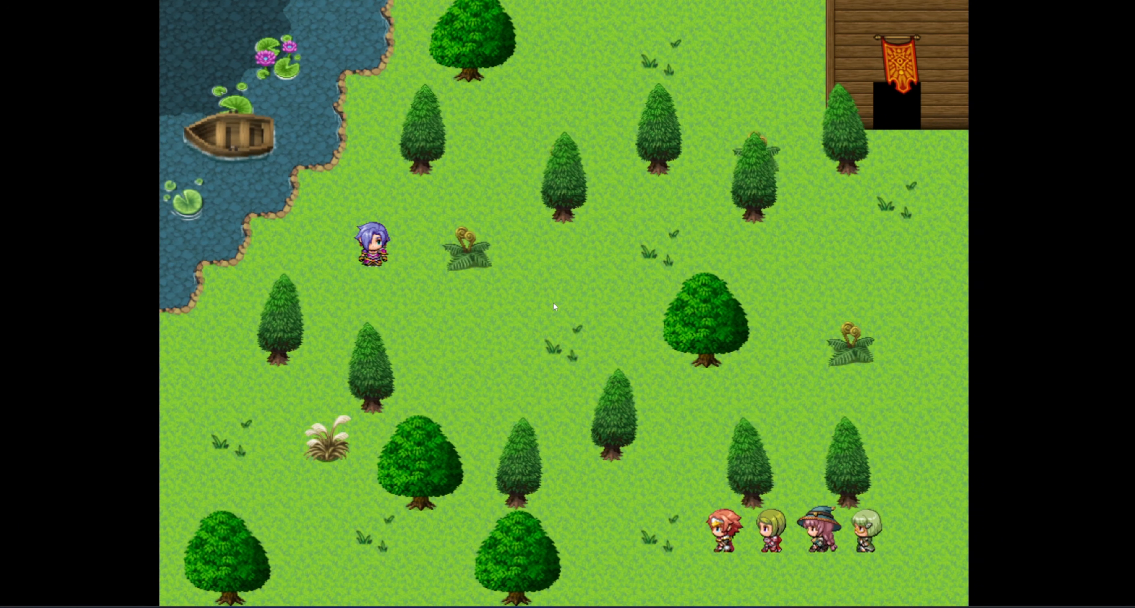
key("Left")
key("Up")
key("Up")
key("Up")
key("Up")
key("Up")
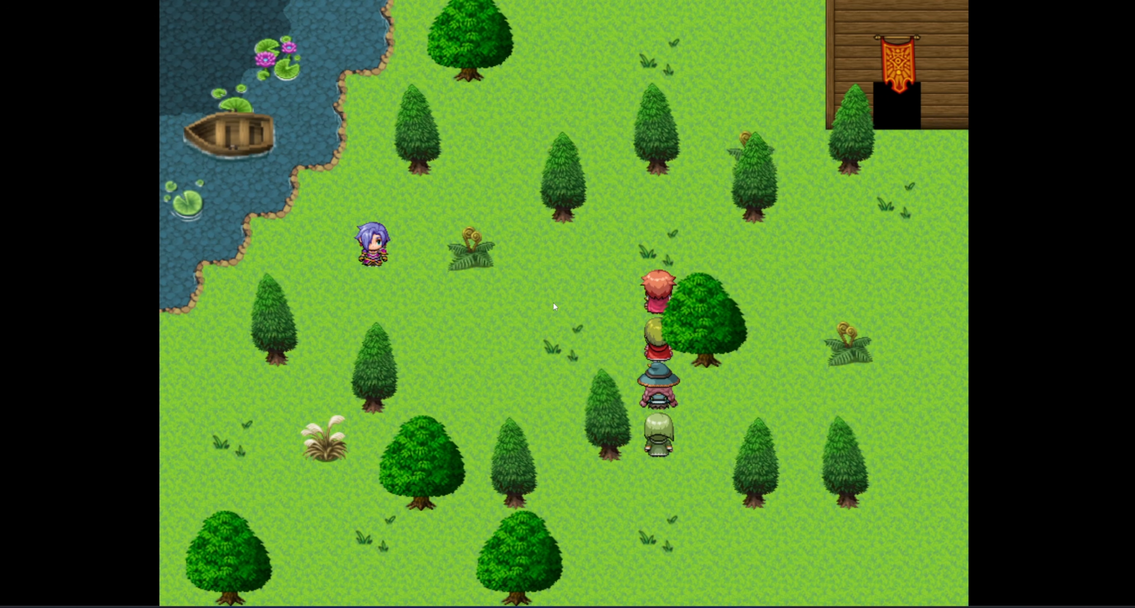
key("Up")
key("Up")
key("Return")
Confirm Wind Power 10 and walk the party across the field to watch the trees sway.
key("Up")
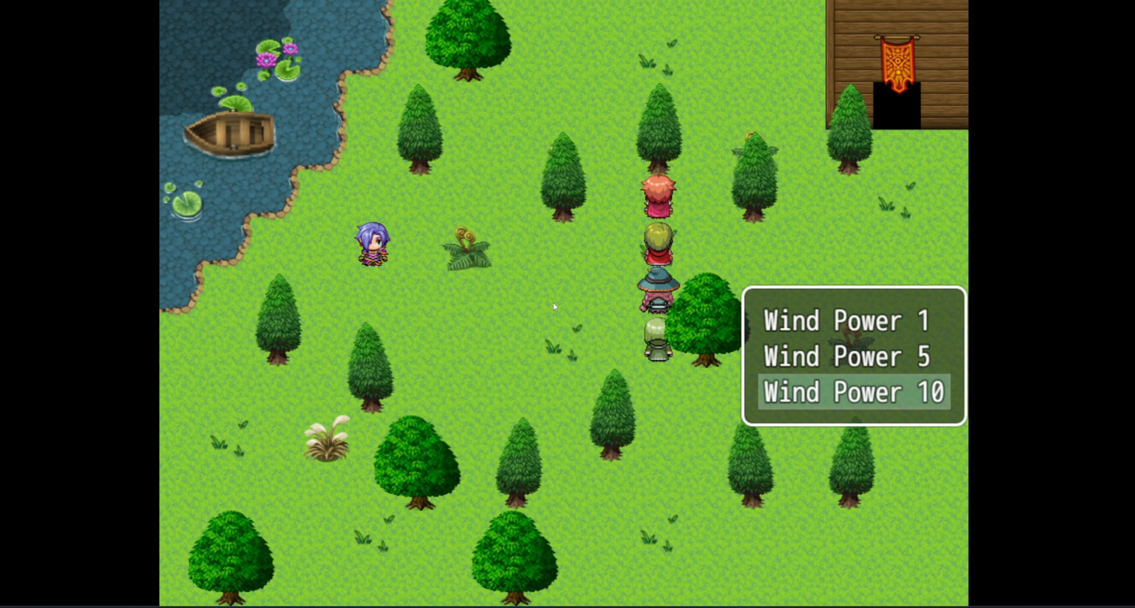
key("Return")
key("Down")
key("Down")
key("Down")
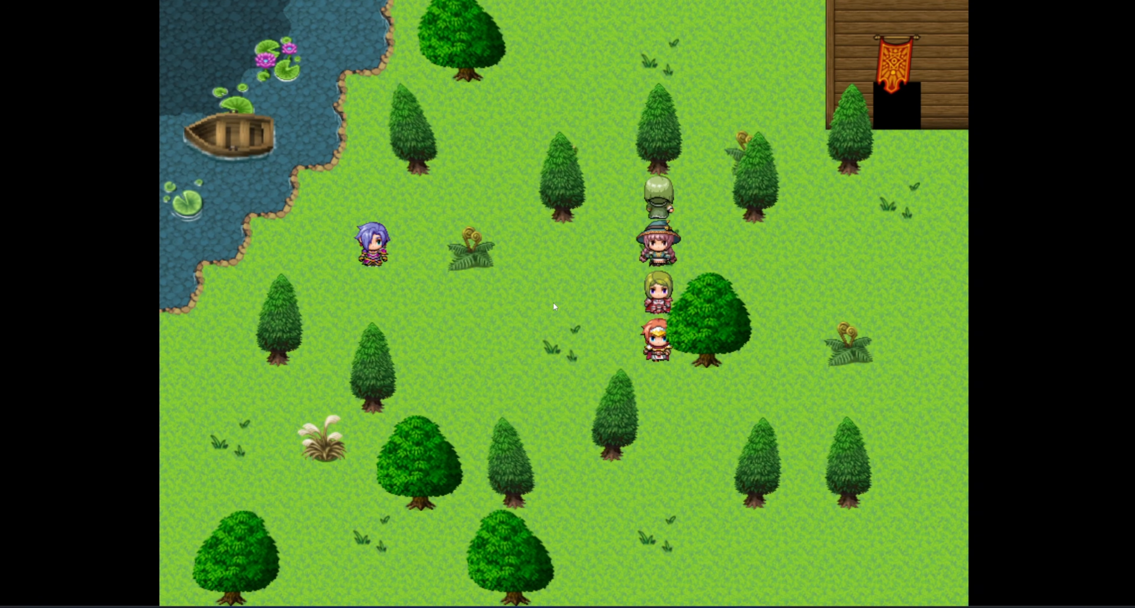
key("Down")
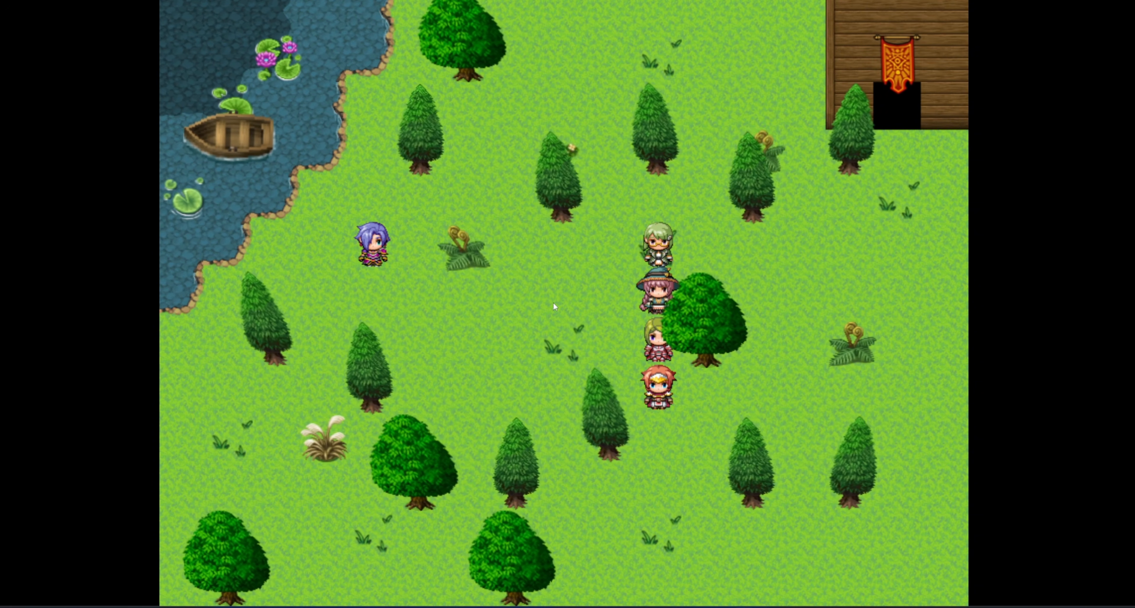
key("Left")
key("Left")
key("Left")
key("Left")
key("Left")
key("Up")
key("Up")
key("Right")
key("Right")
key("Right")
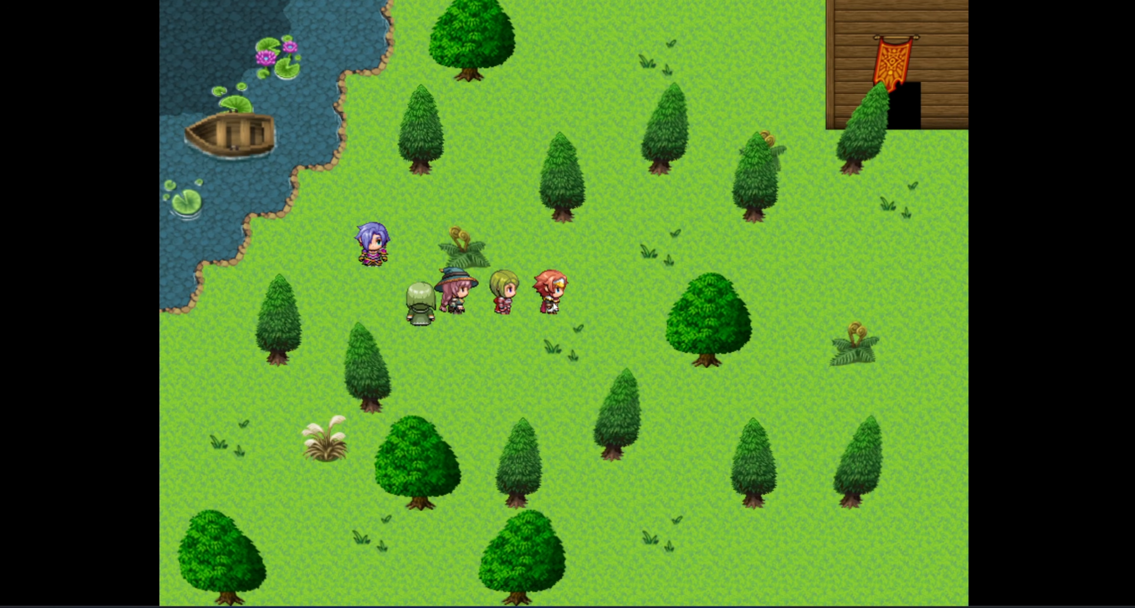
key("Right")
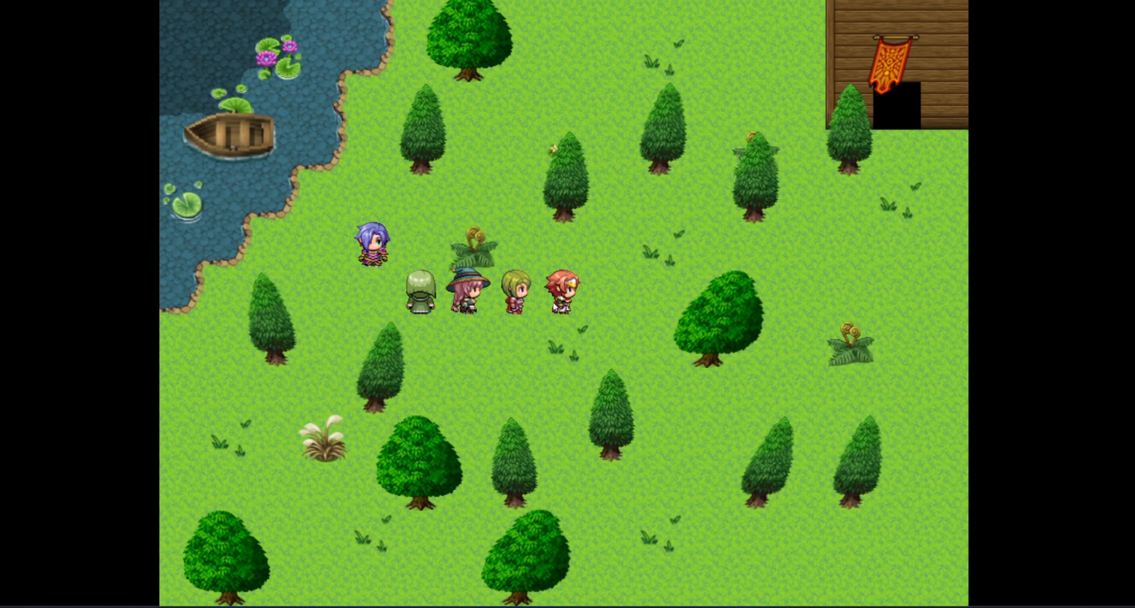
Walk up to the small tree and switch back to Wind Power 1.
key("Right")
key("Right")
key("Right")
key("Right")
key("Right")
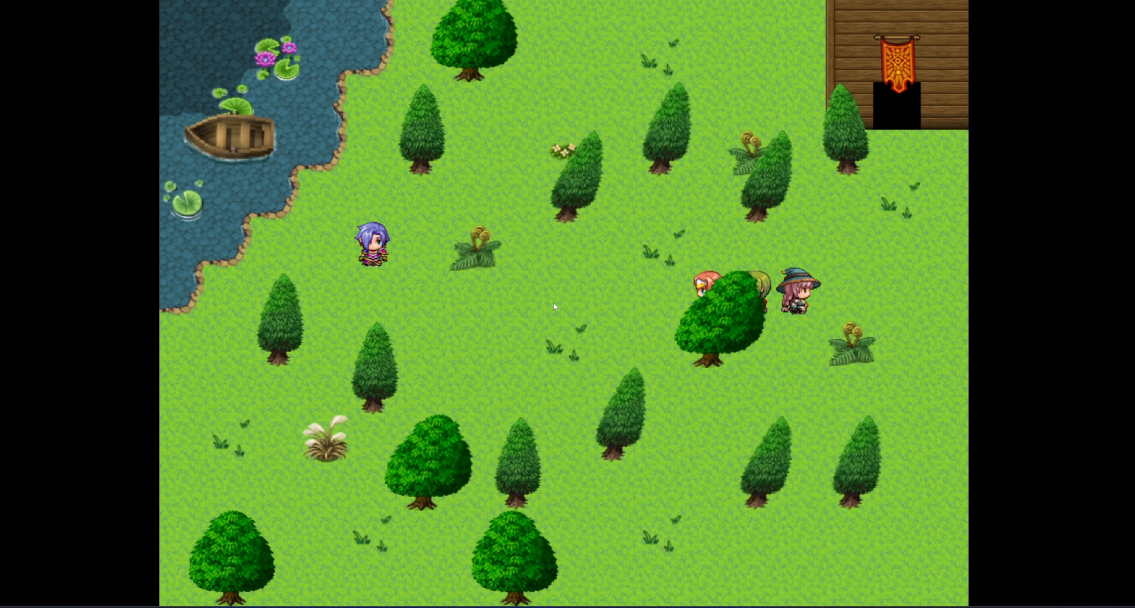
key("Left")
key("Up")
key("Up")
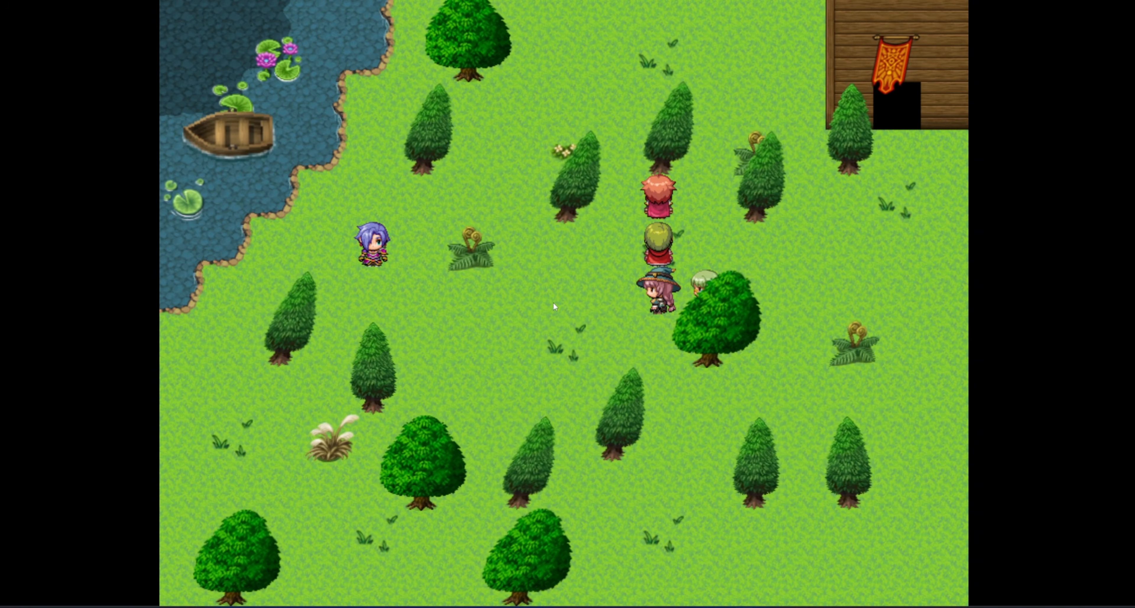
key("Return")
key("Return")
key("Down")
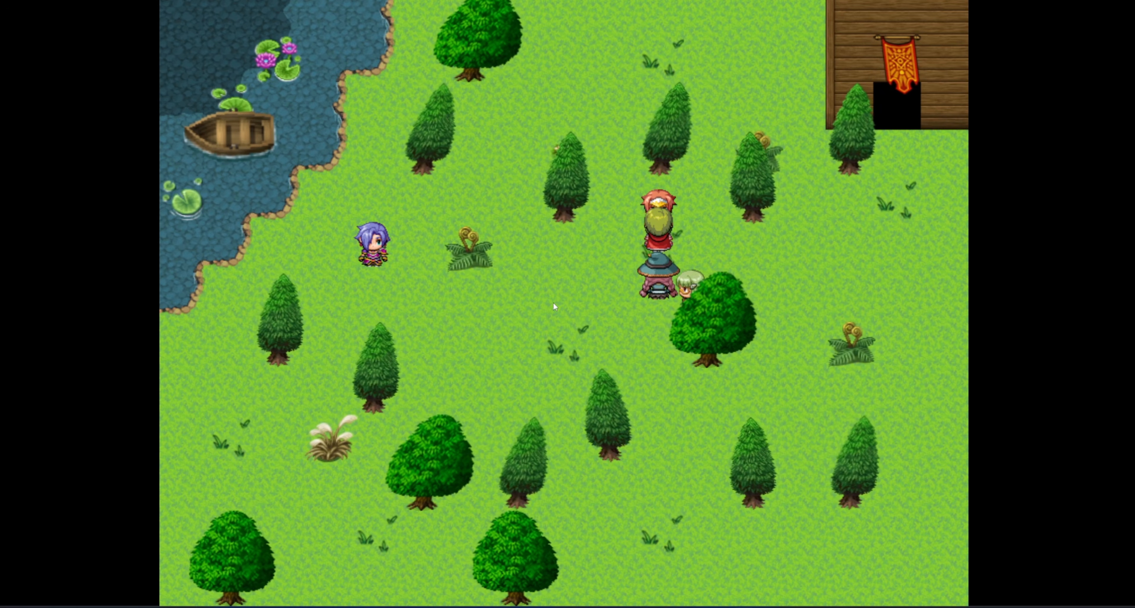
Wander the party leader around the grass near the trees.
key("Down")
key("Down")
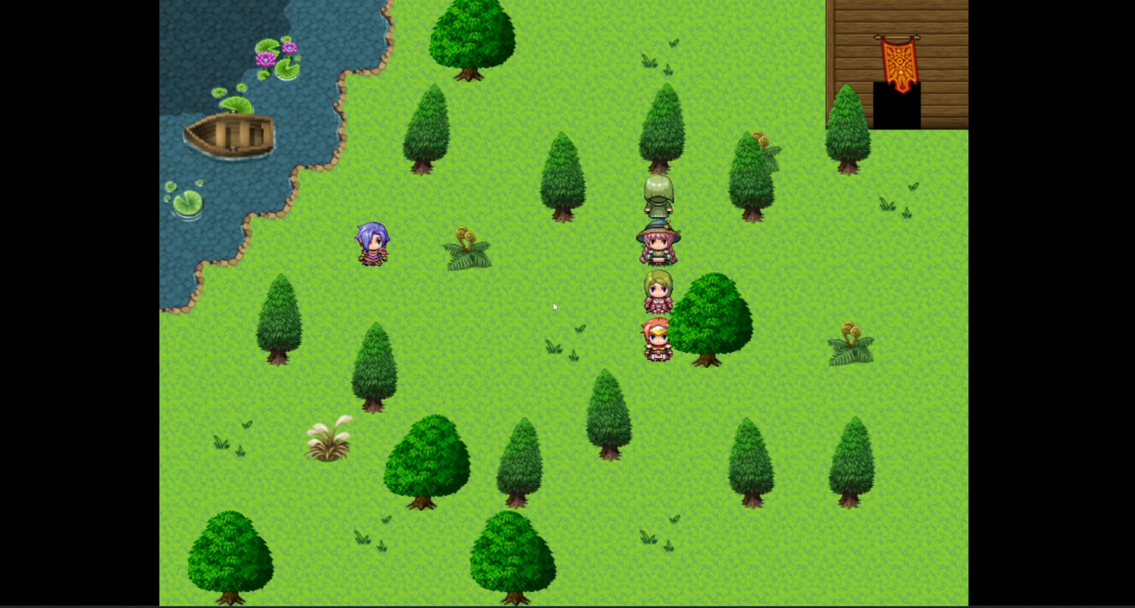
key("Left")
key("Left")
key("Left")
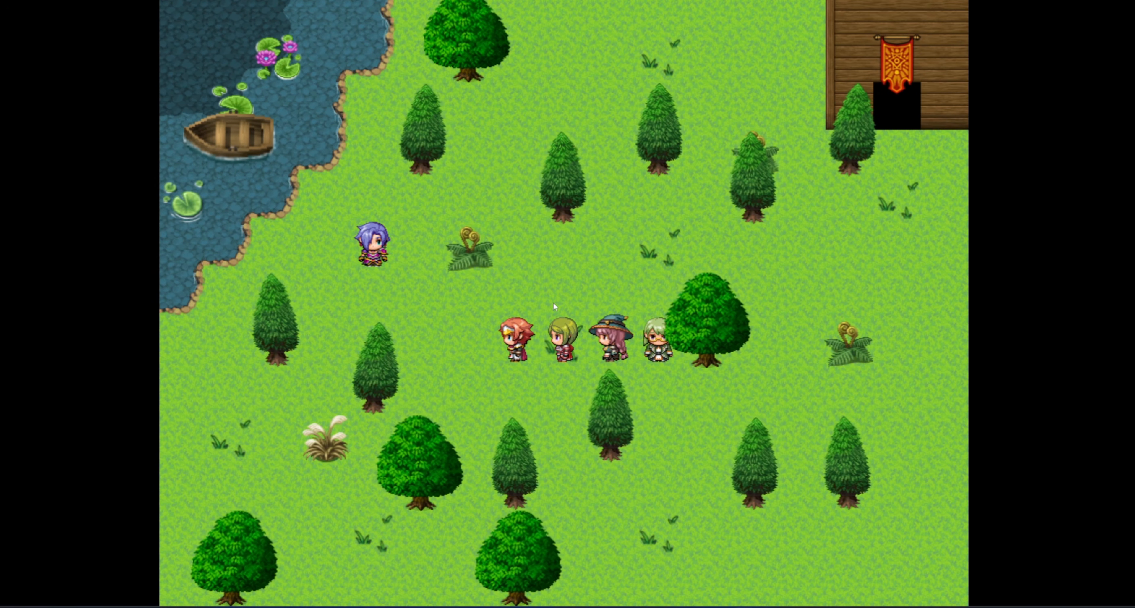
key("Up")
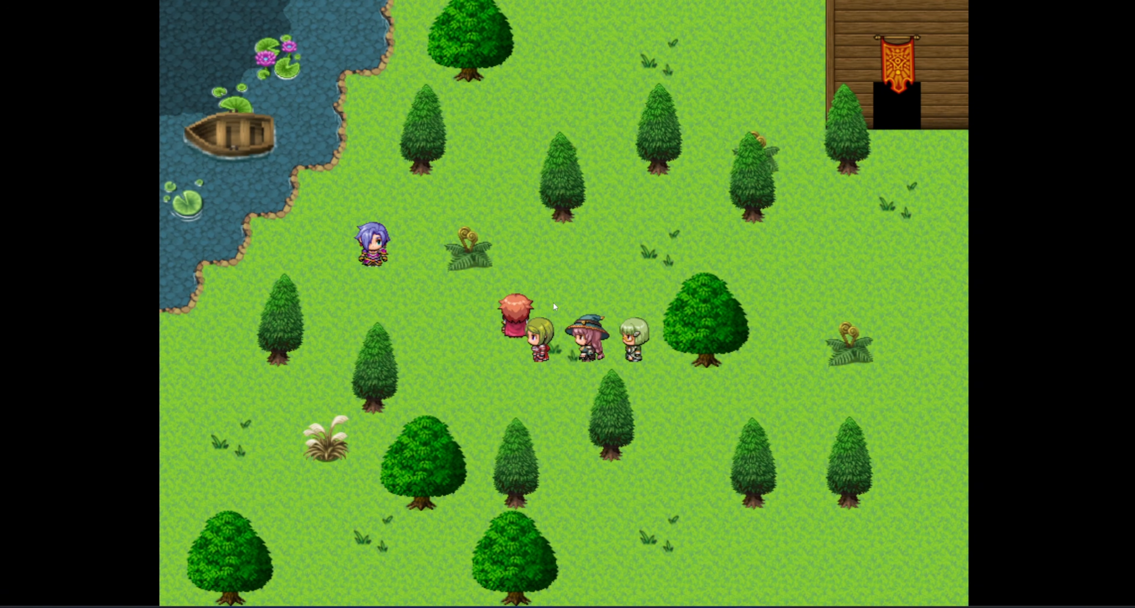
key("Right")
key("Right")
key("Down")
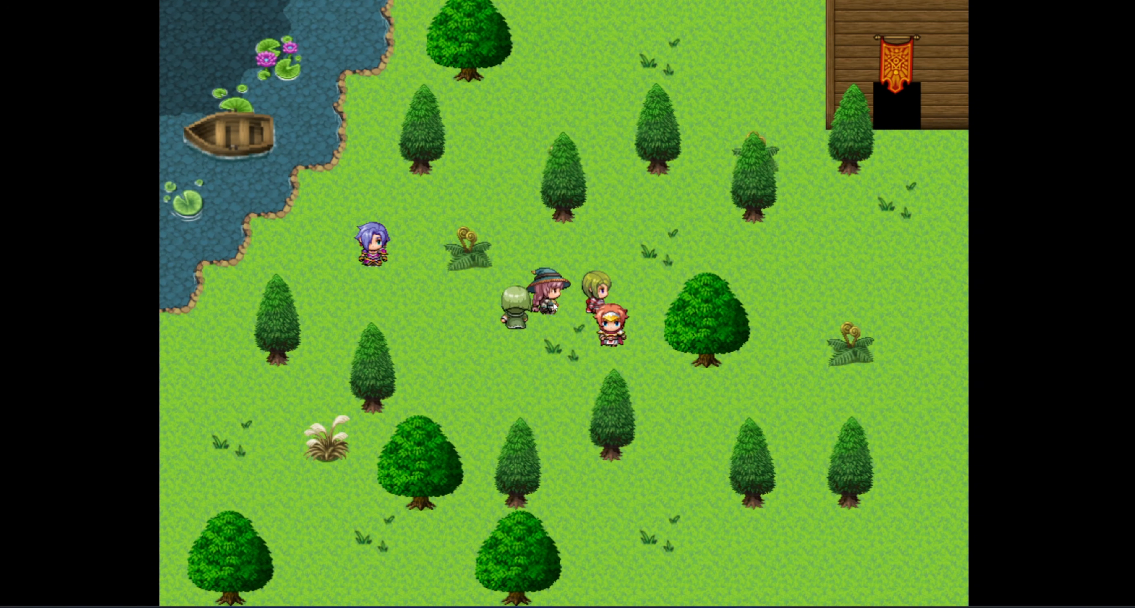
key("Down")
key("Left")
key("Left")
key("Up")
key("Up")
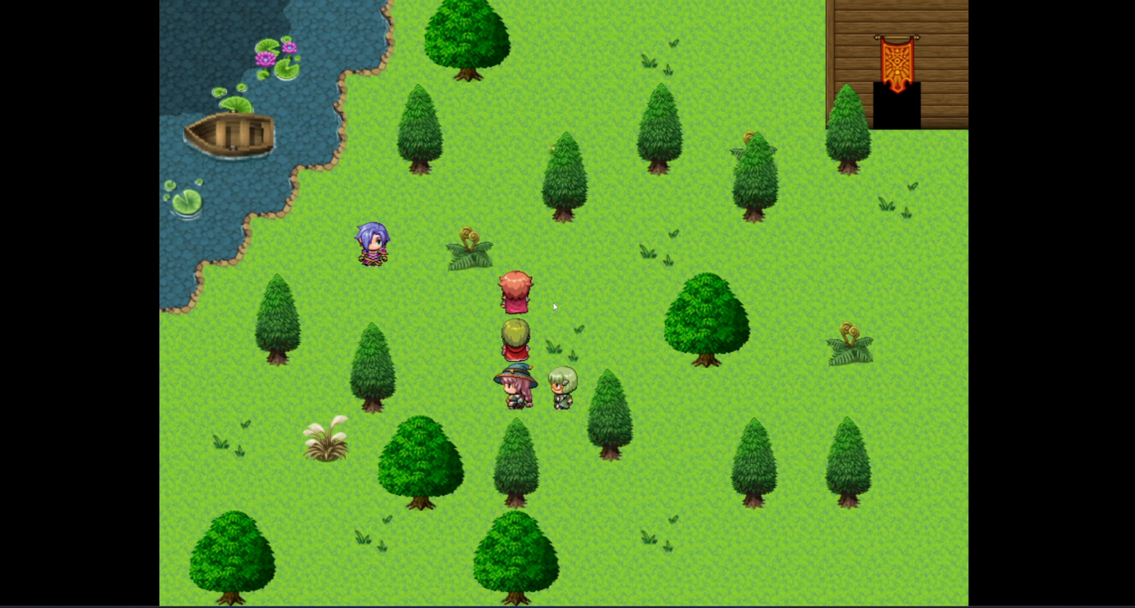
key("Right")
key("Right")
key("Left")
key("Left")
key("Left")
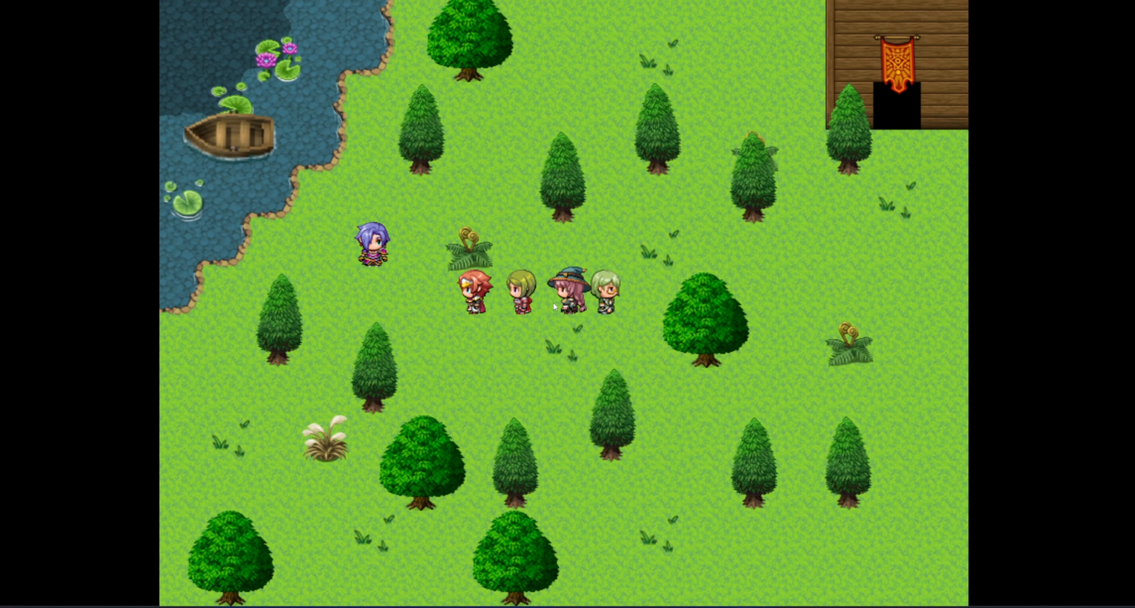
key("Right")
key("Right")
key("Right")
Walk the leader up to the small tree and choose Wind Power 5.
key("Up")
key("Right")
key("Up")
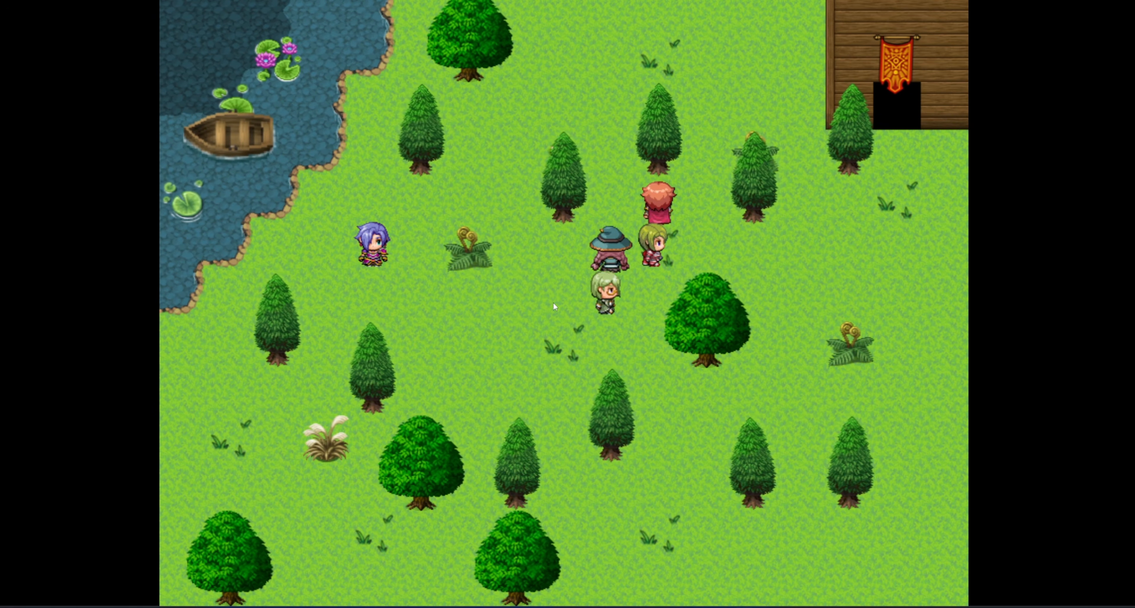
key("Return")
key("Down")
key("Return")
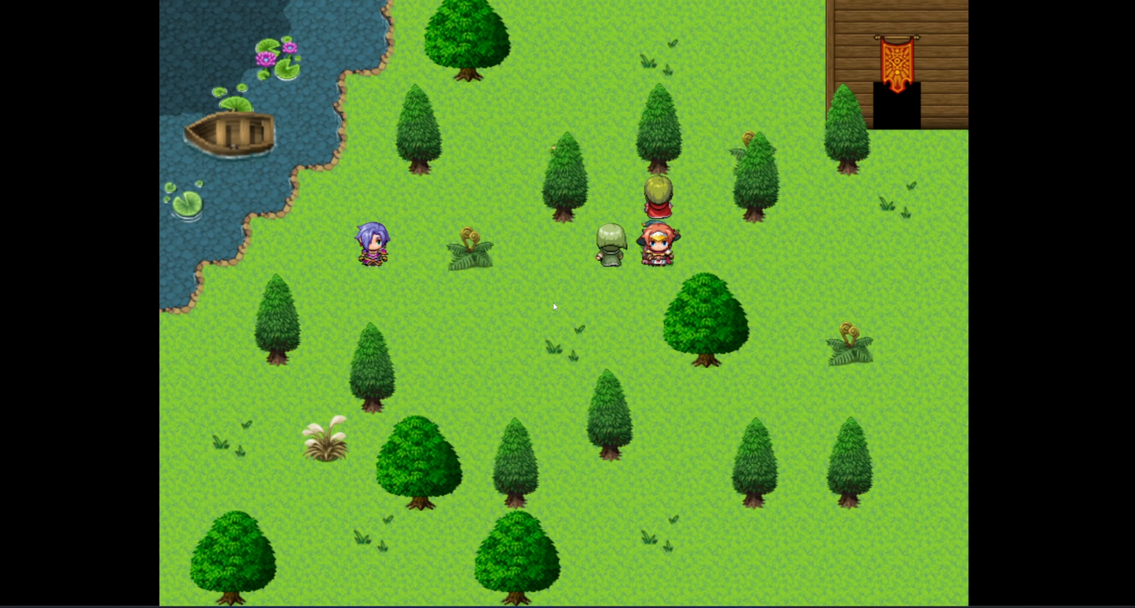
Walk to the purple-haired villager and talk to bring up the Turn on / Turn off choice.
key("Down")
key("Down")
key("Left")
key("Left")
key("Left")
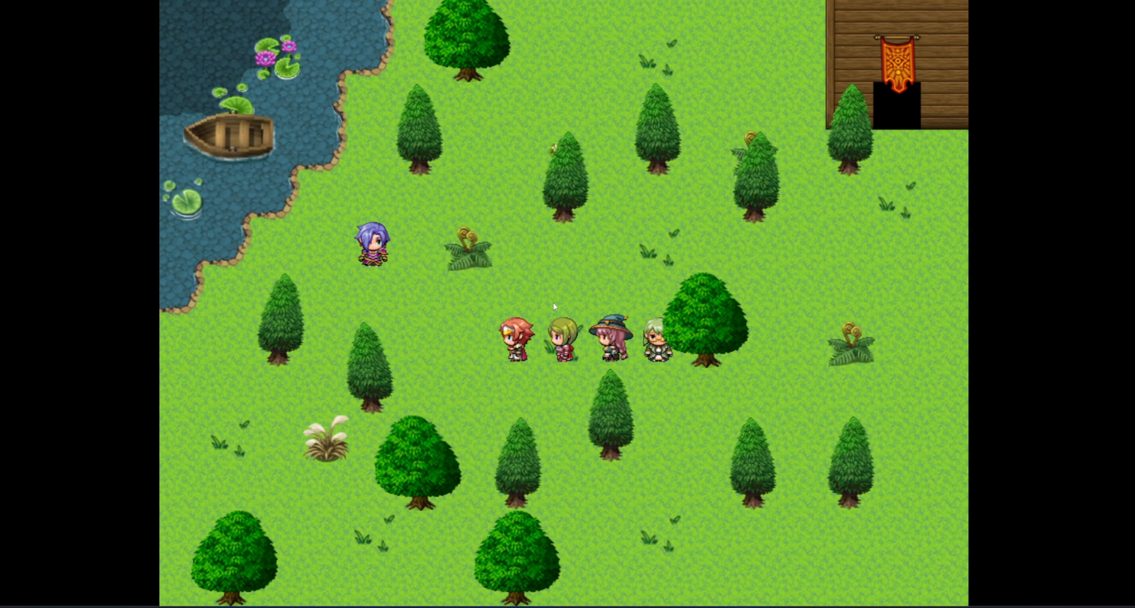
key("Up")
key("Left")
key("Left")
key("Left")
key("Up")
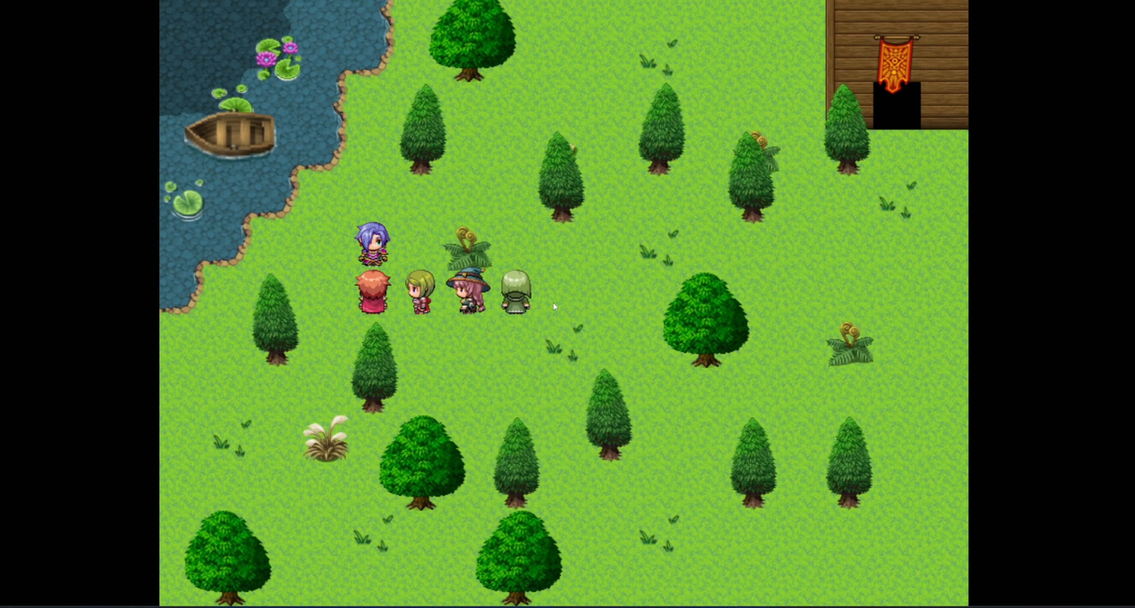
key("Return")
key("Return")
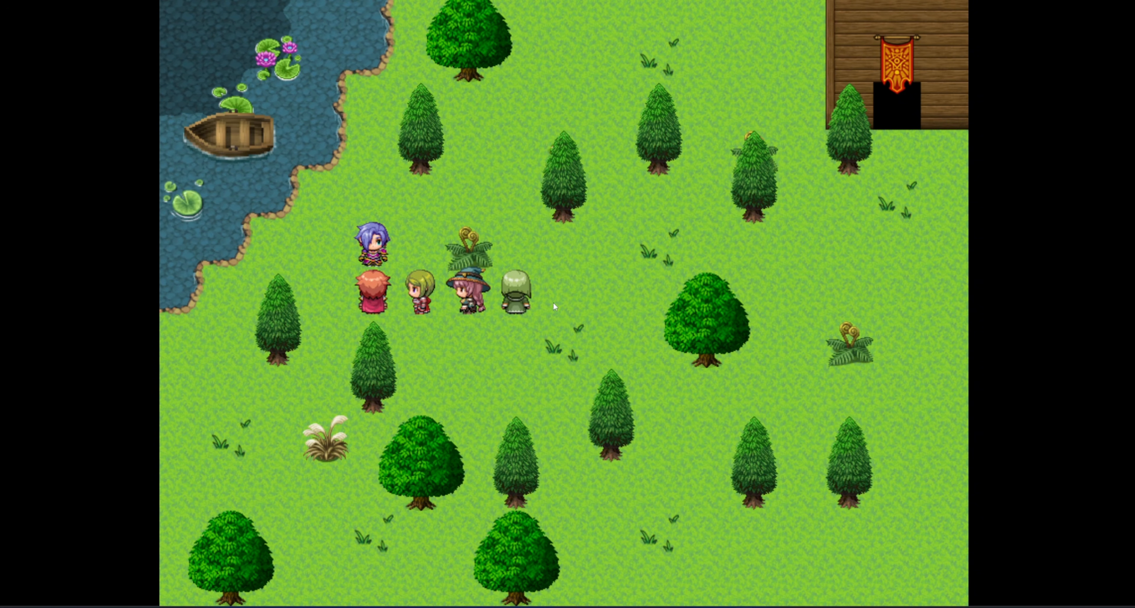
key("Return")
key("Return")
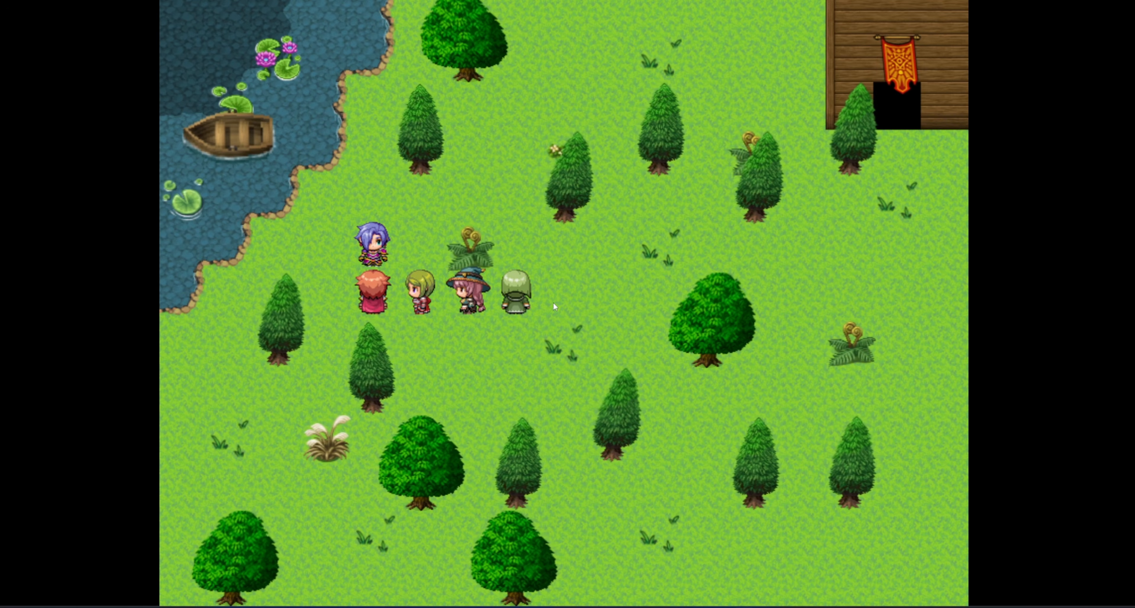
Walk the party back and forth across the field, past the building door.
key("Right")
key("Right")
key("Right")
key("Right")
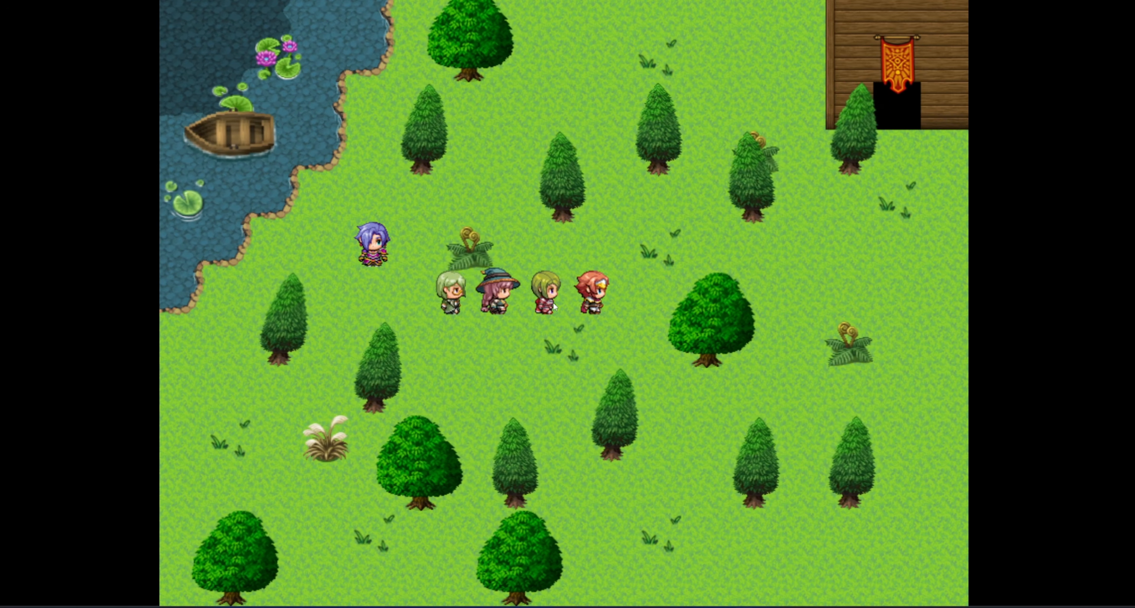
key("Up")
key("Up")
key("Up")
key("Up")
key("Up")
key("Up")
key("Right")
key("Right")
key("Right")
key("Right")
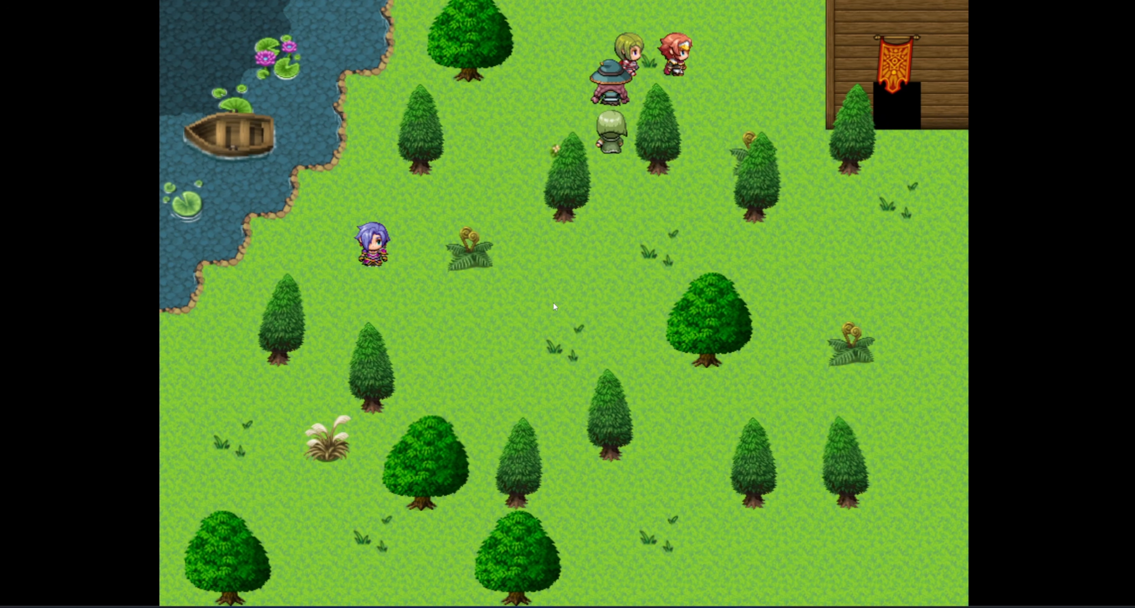
key("Down")
key("Down")
key("Down")
key("Down")
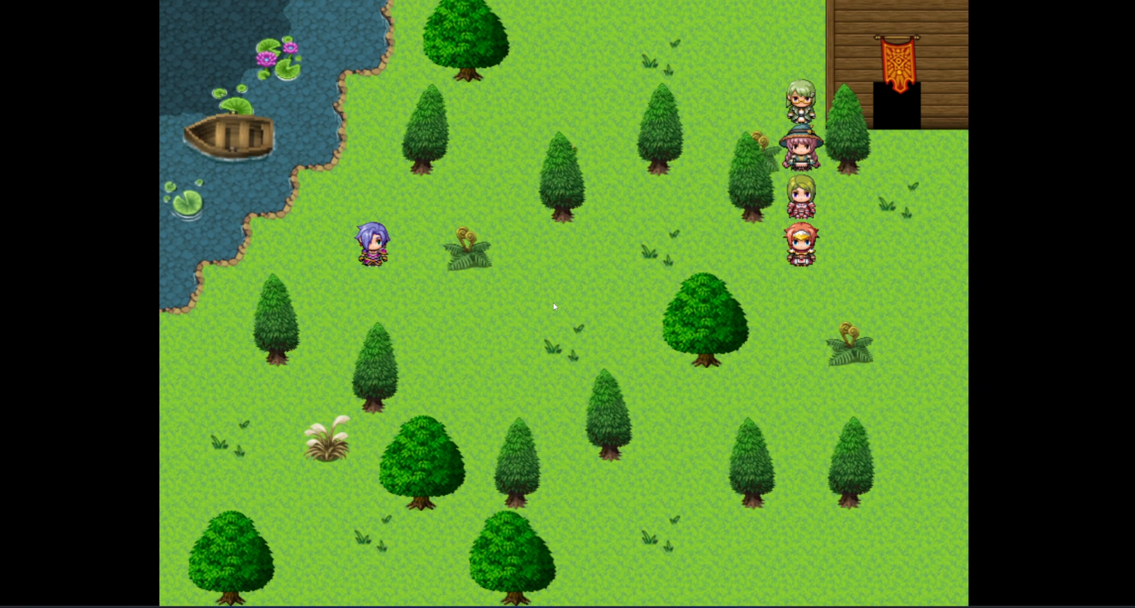
key("Left")
key("Left")
key("Left")
key("Left")
key("Down")
key("Down")
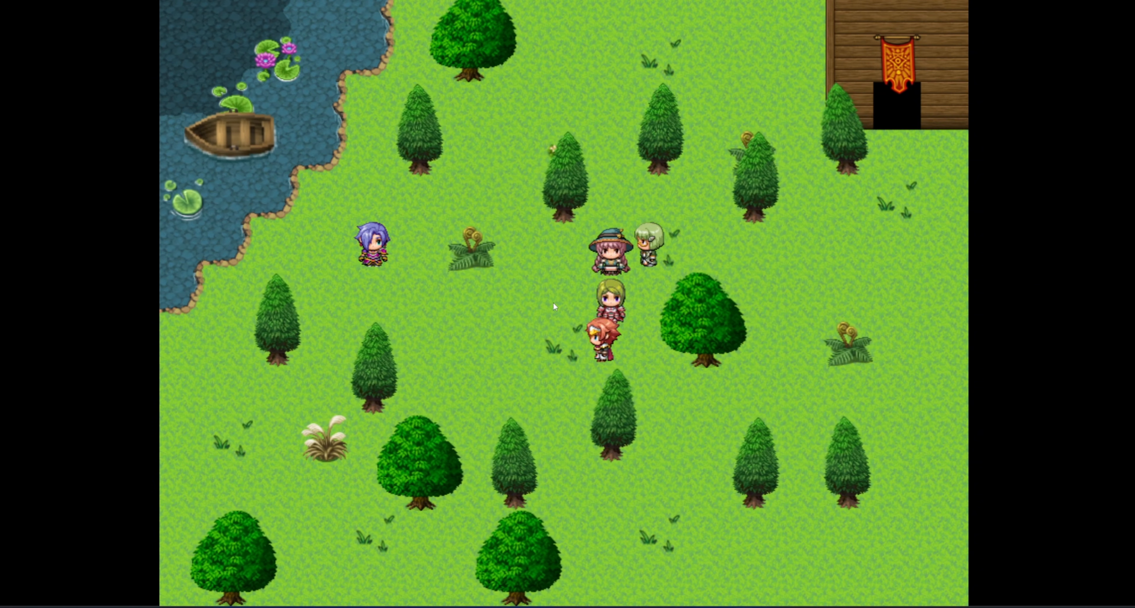
key("Left")
key("Left")
key("Left")
key("Left")
key("Up")
key("Up")
key("Up")
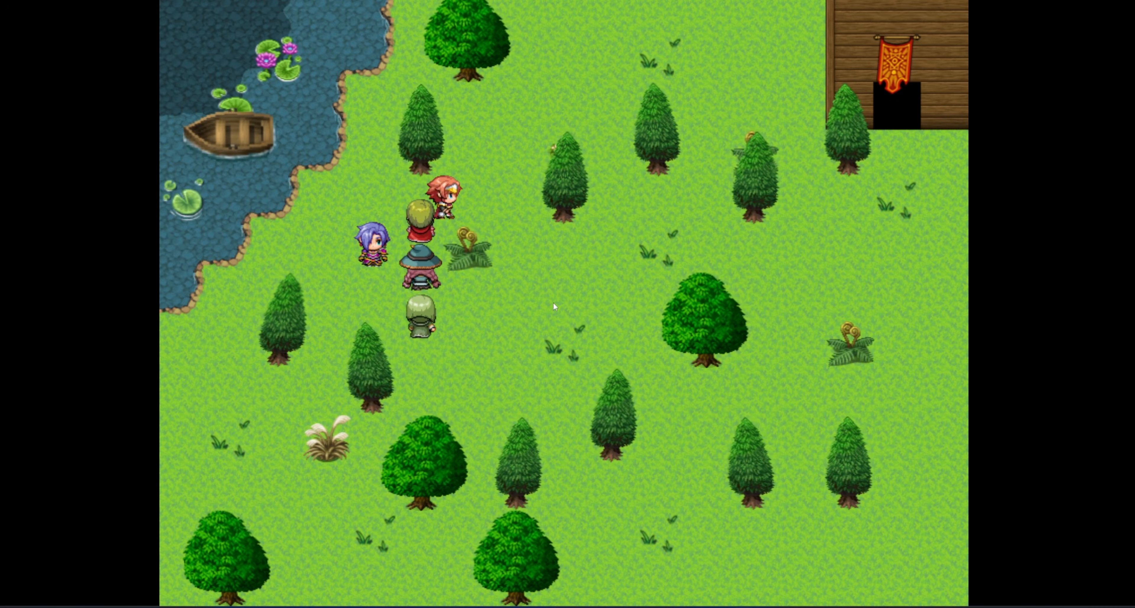
key("Right")
key("Right")
key("Down")
key("Down")
key("Right")
key("Right")
key("Right")
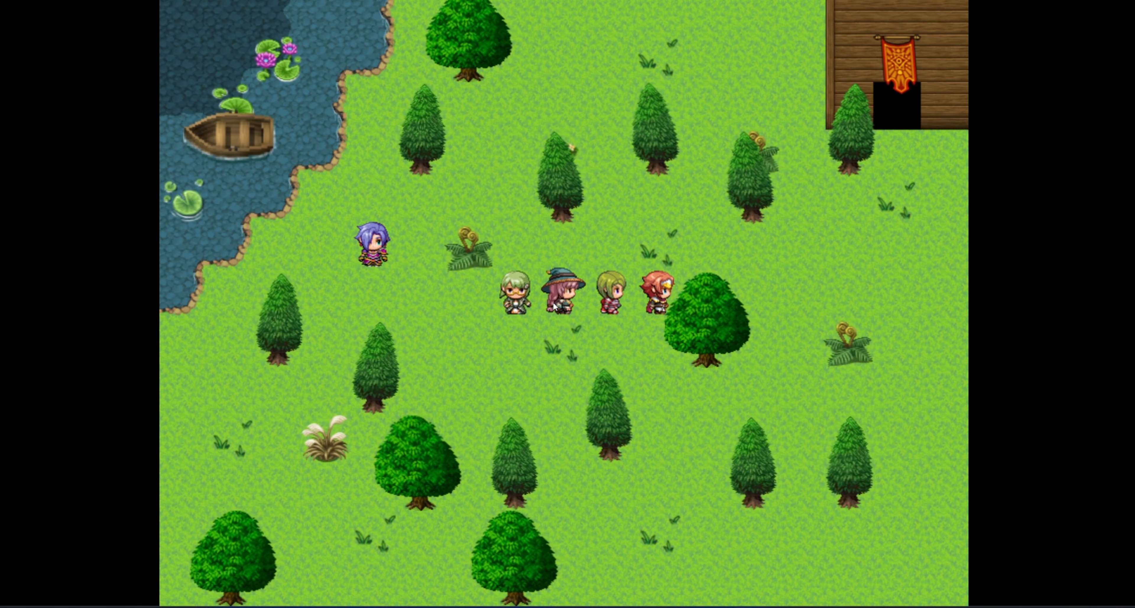
key("Up")
key("Up")
key("Left")
key("Up")
key("Up")
key("Left")
key("Left")
key("Left")
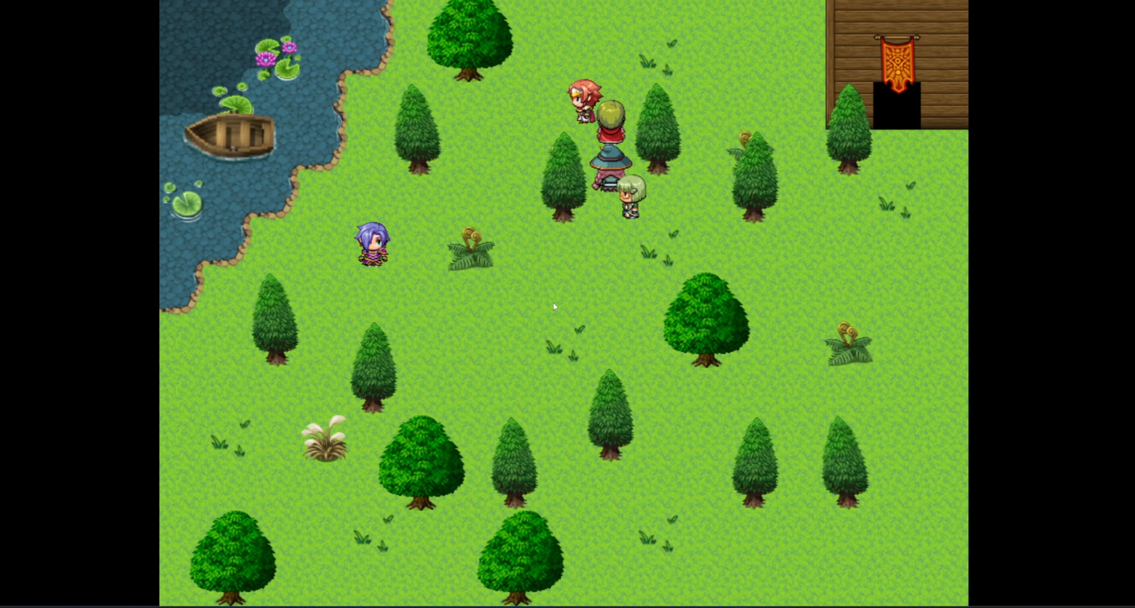
key("Down")
key("Down")
key("Right")
key("Down")
key("Down")
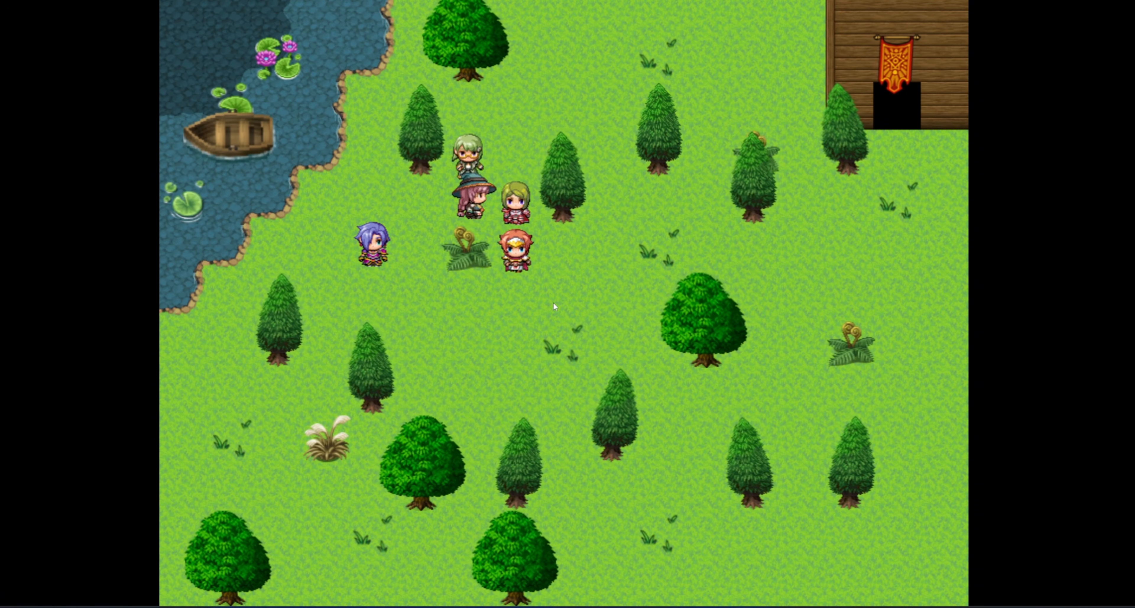
key("Right")
key("Right")
key("Right")
key("Right")
key("Right")
key("Right")
key("Right")
key("Right")
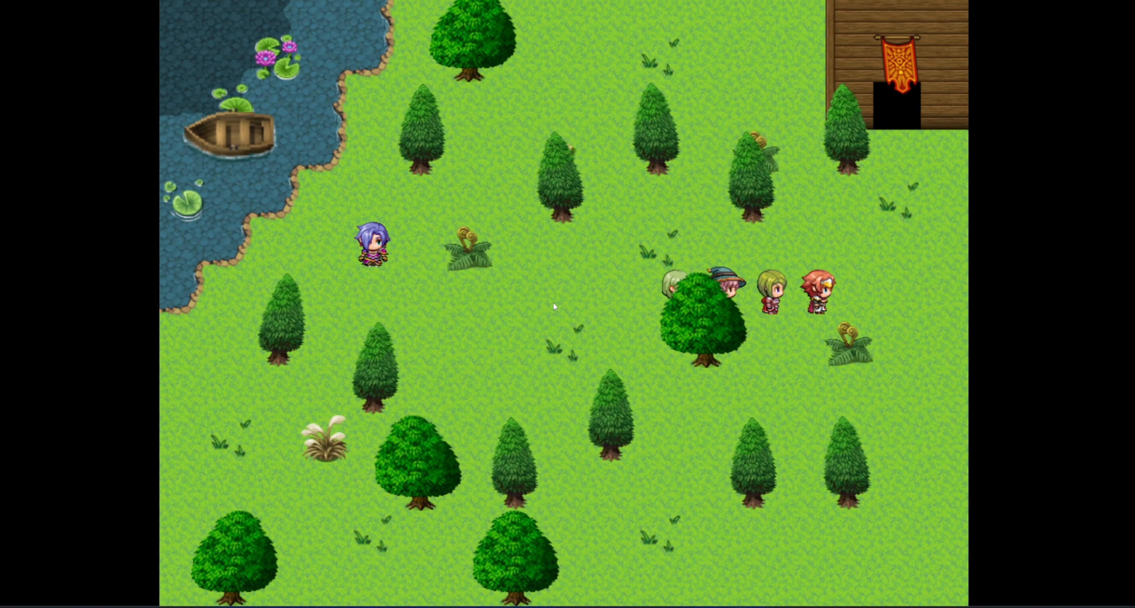
key("Up")
key("Left")
key("Left")
key("Left")
key("Left")
key("Left")
key("Left")
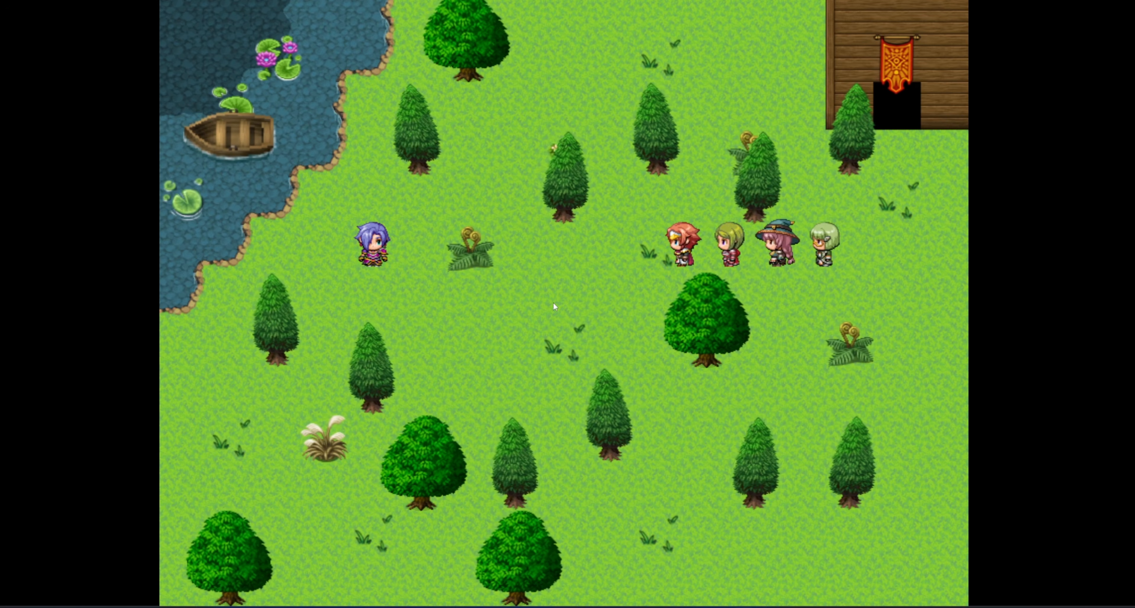
key("Down")
key("Left")
key("Left")
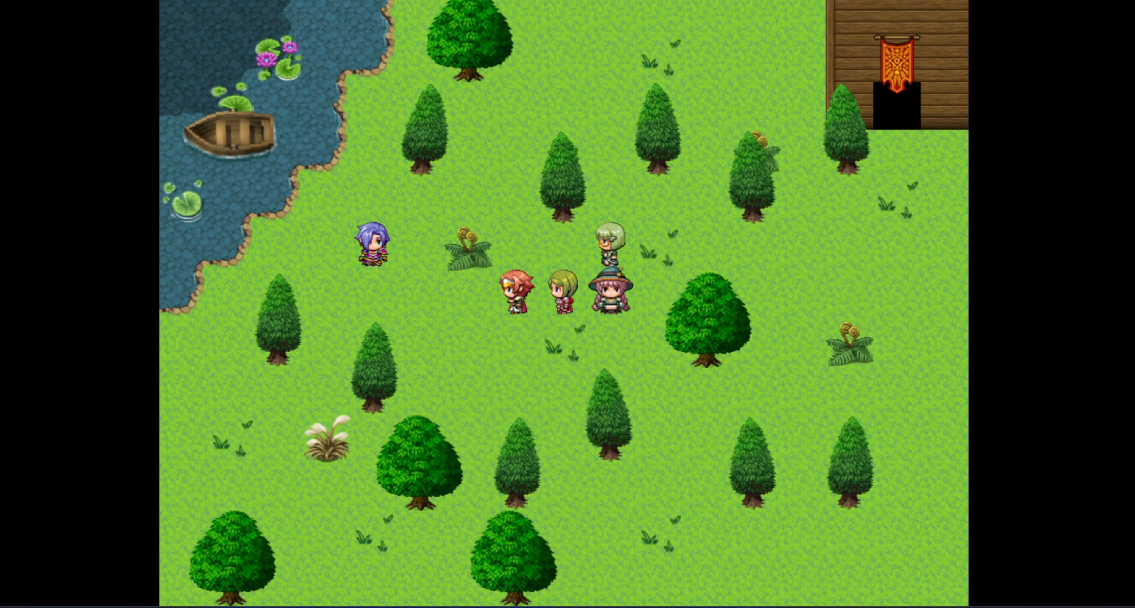
Switch the playtest to a window over the map editor and click-walk the party beside the tree.
key("F4")
left_click_drag(944, 55, 781, 96)
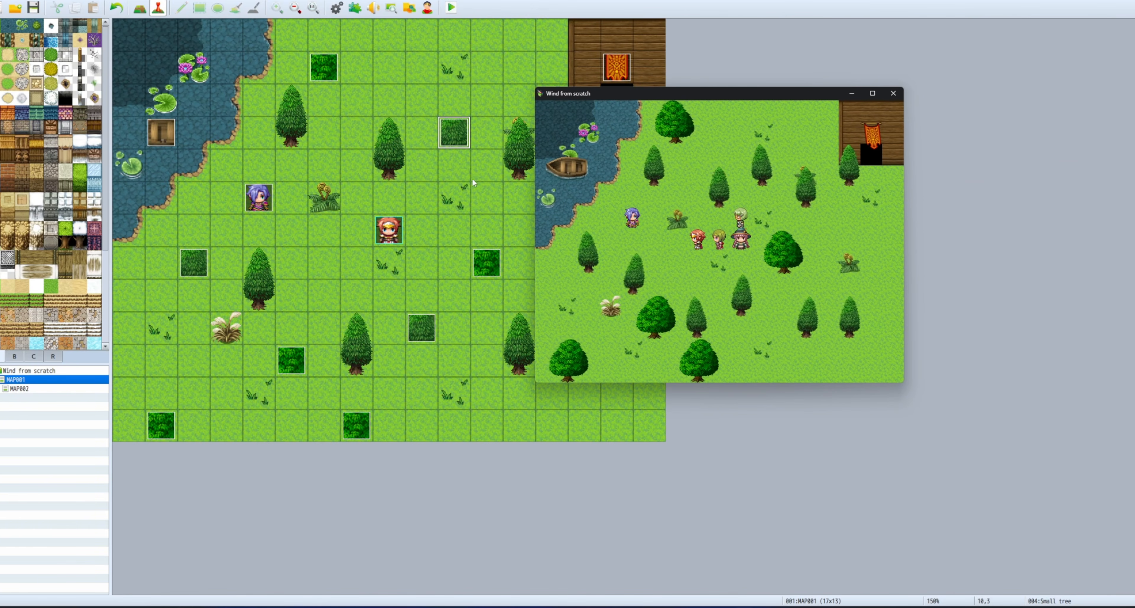
left_click(718, 180)
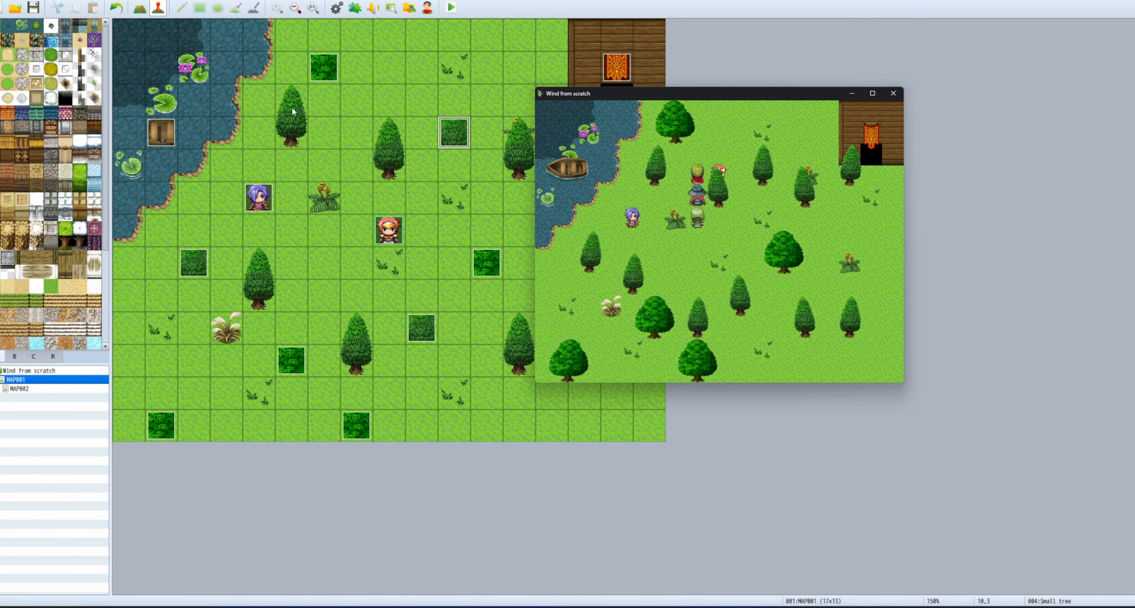
left_click(634, 176)
left_click(612, 181)
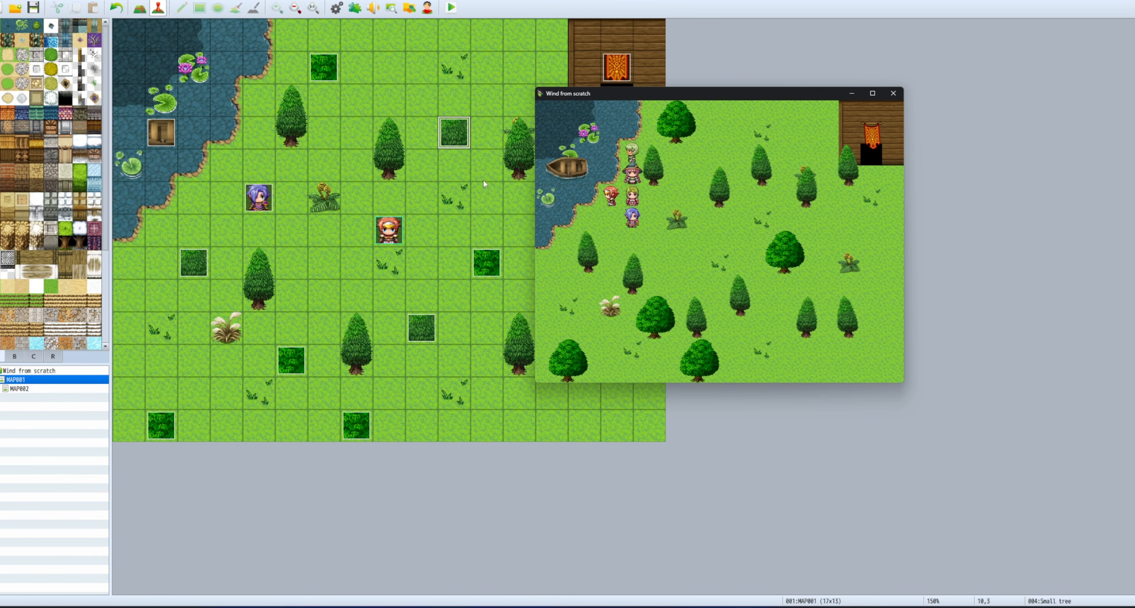
left_click(699, 176)
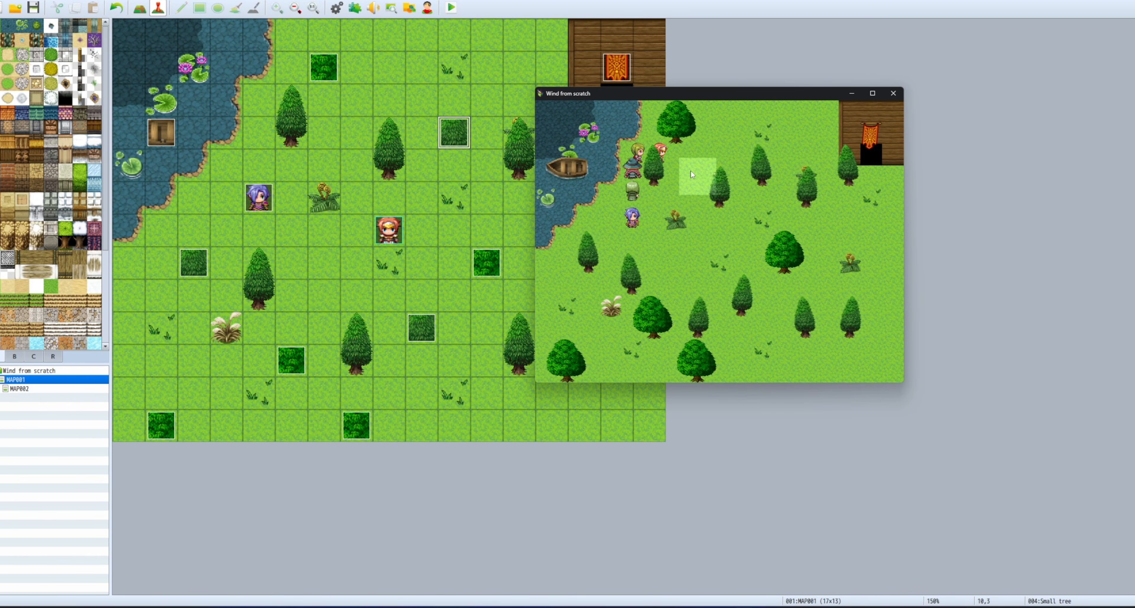
left_click(734, 222)
left_click(632, 178)
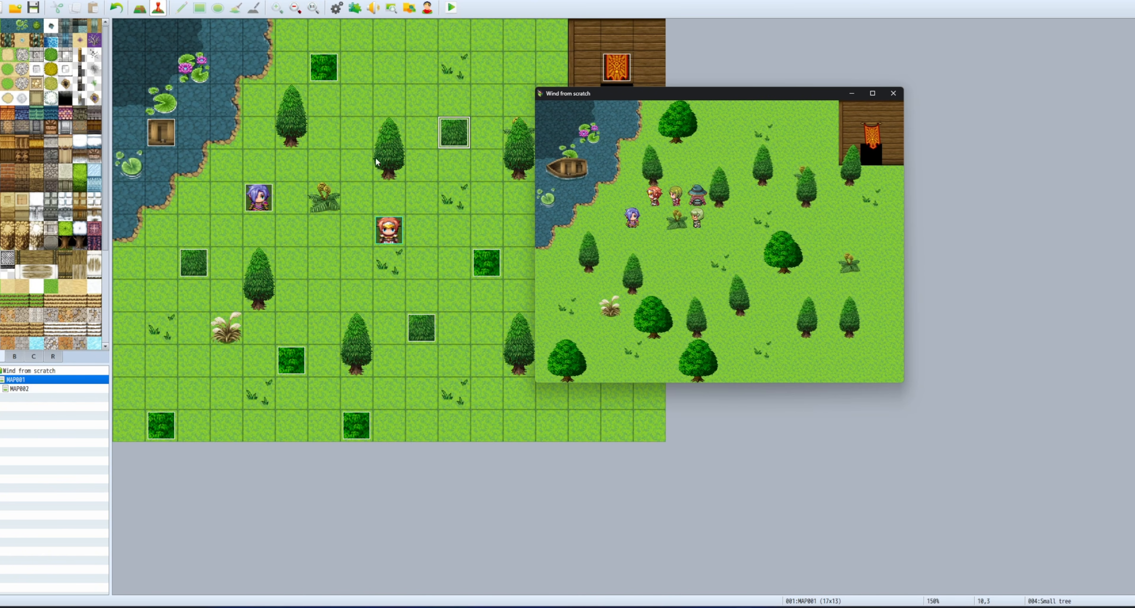
Walk the party around above the small tree and then down from it.
left_click(696, 177)
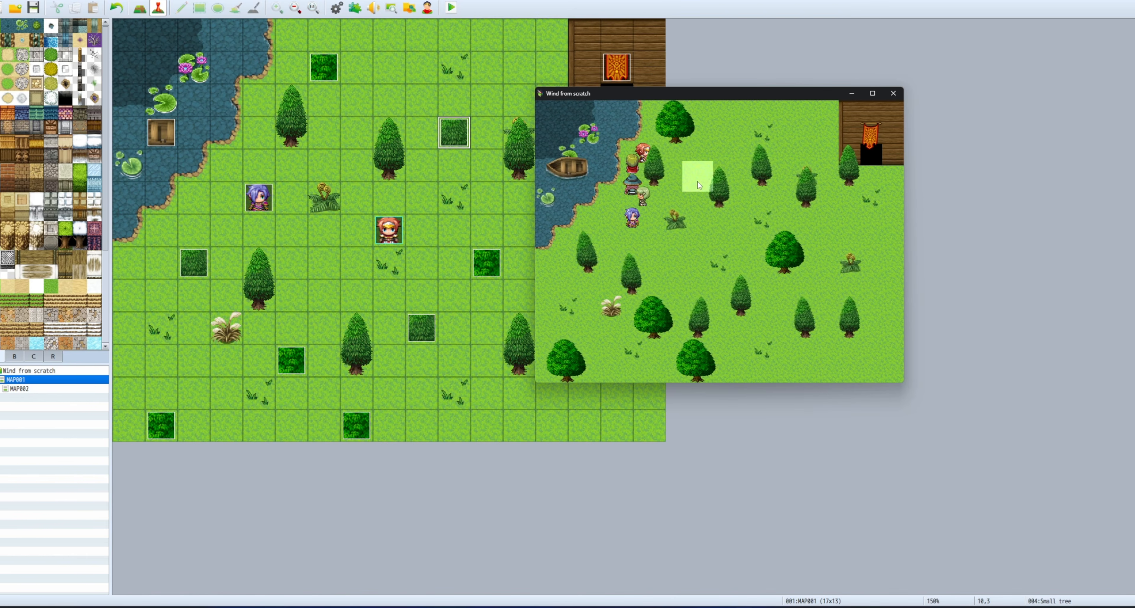
left_click(697, 175)
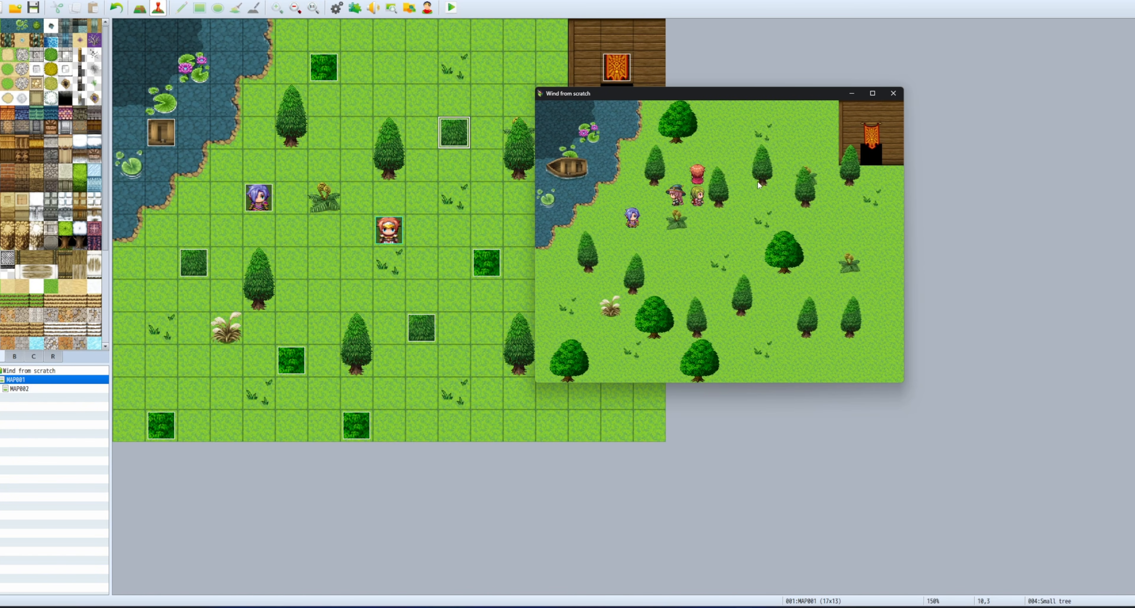
left_click(721, 178)
left_click(677, 176)
left_click(719, 156)
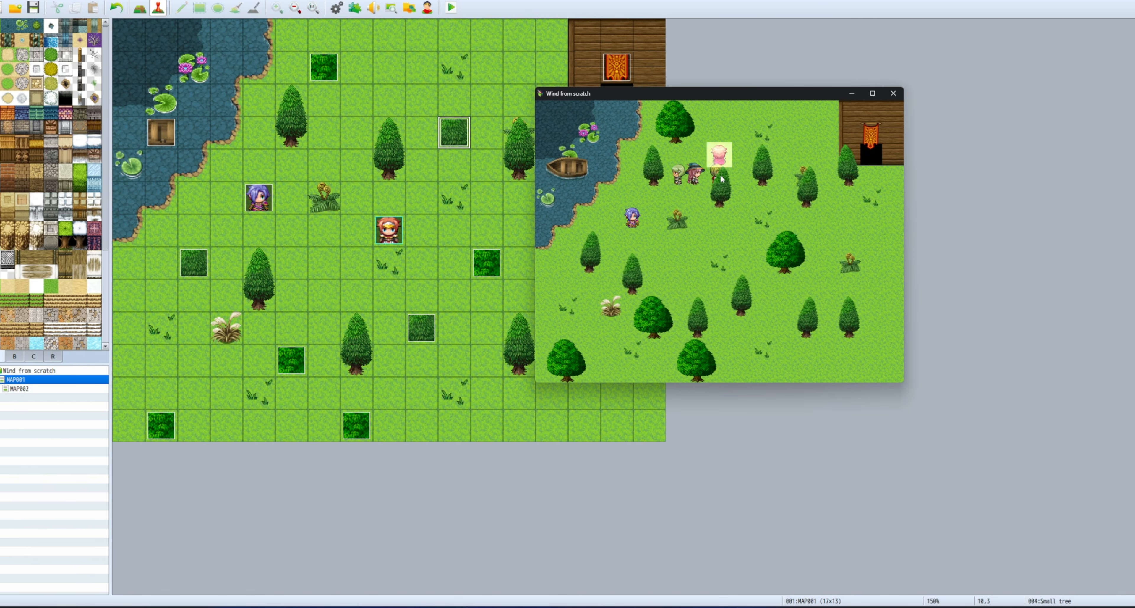
left_click(721, 177)
left_click(728, 227)
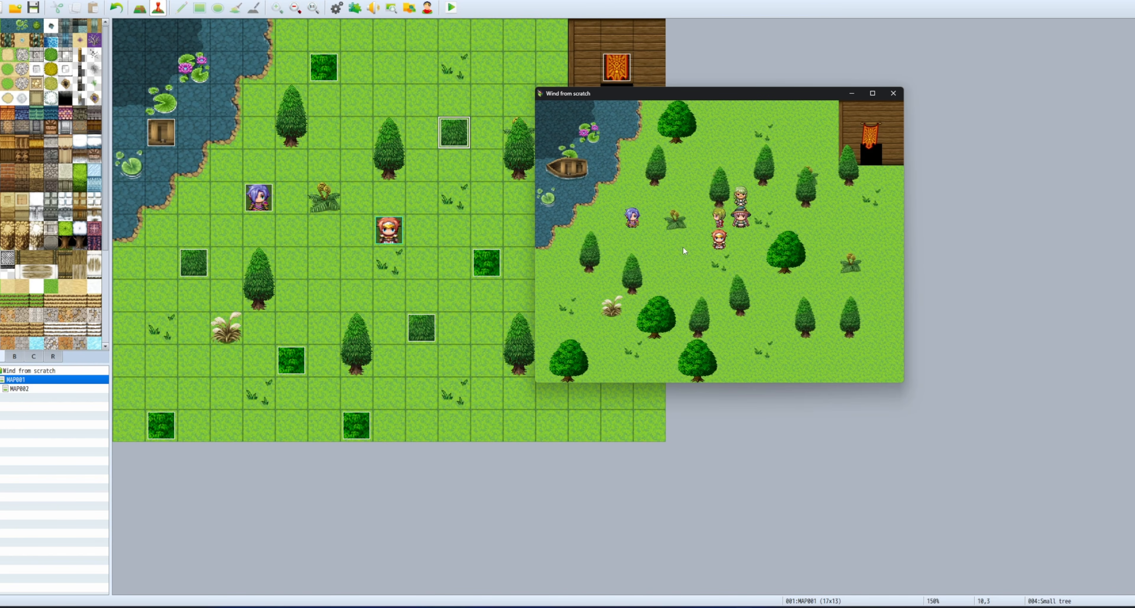
left_click(689, 284)
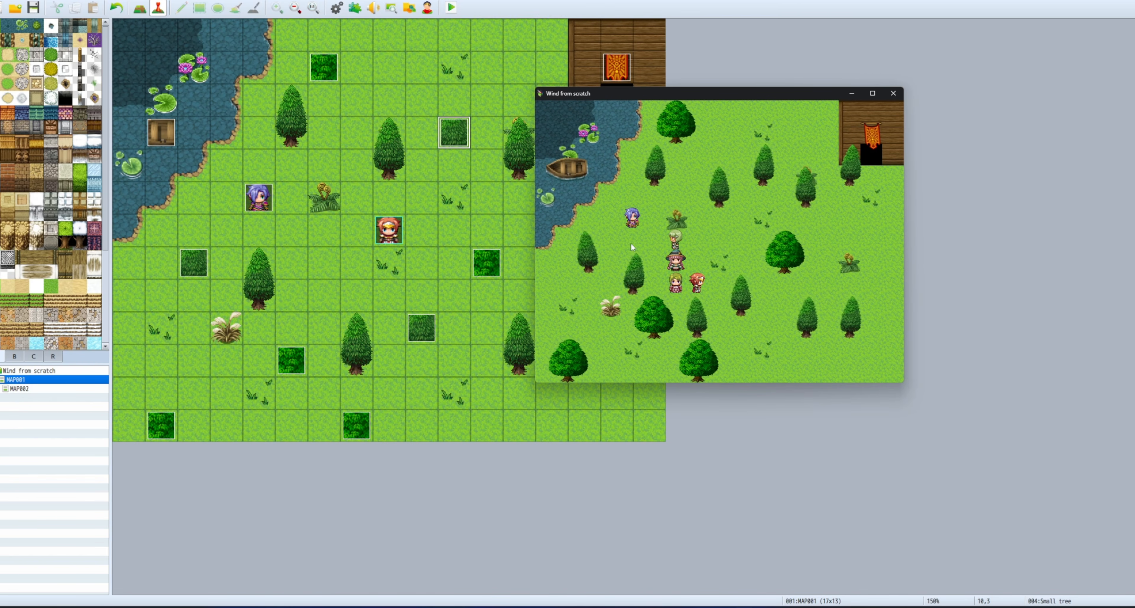
Run the party toward the pond and back and forth among the mid-field trees.
left_click(613, 240)
left_click(568, 285)
left_click(608, 305)
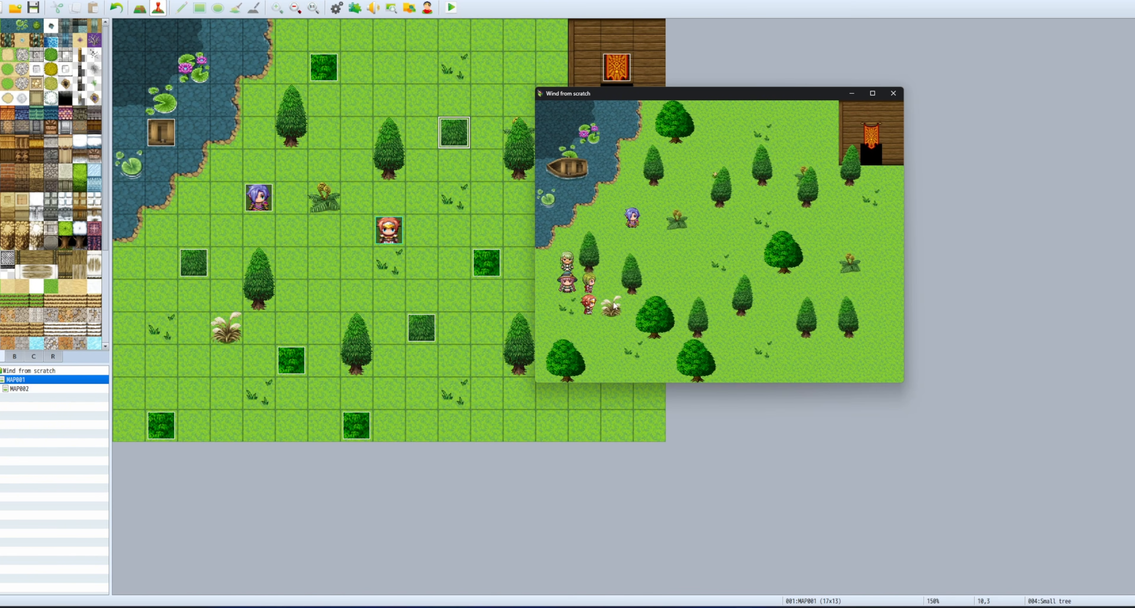
left_click(633, 241)
left_click(701, 265)
left_click(741, 243)
left_click(720, 243)
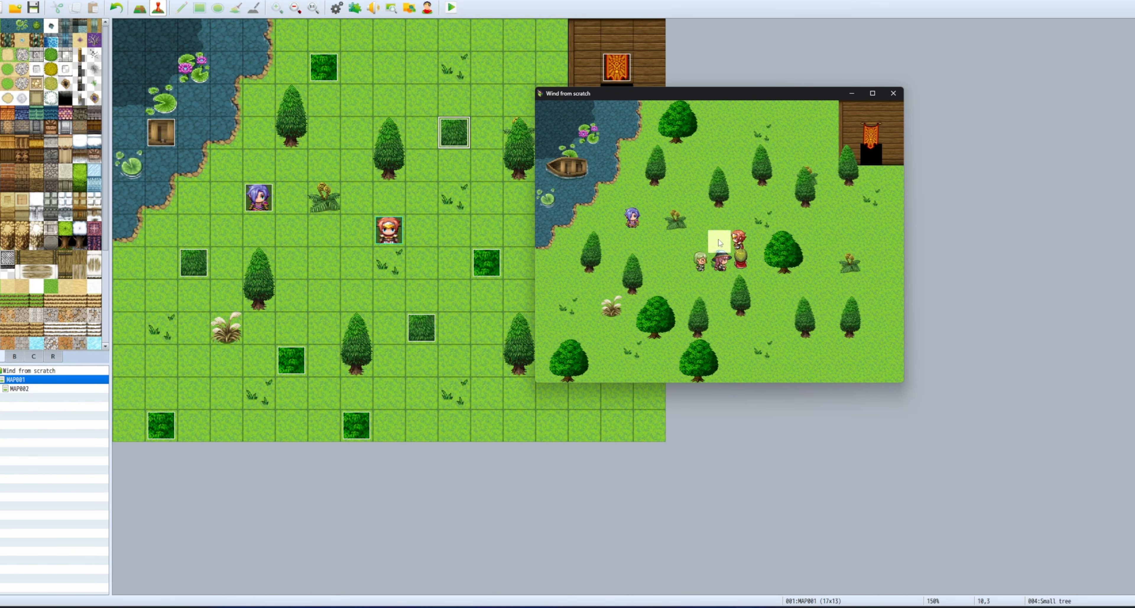
left_click(610, 262)
left_click(716, 292)
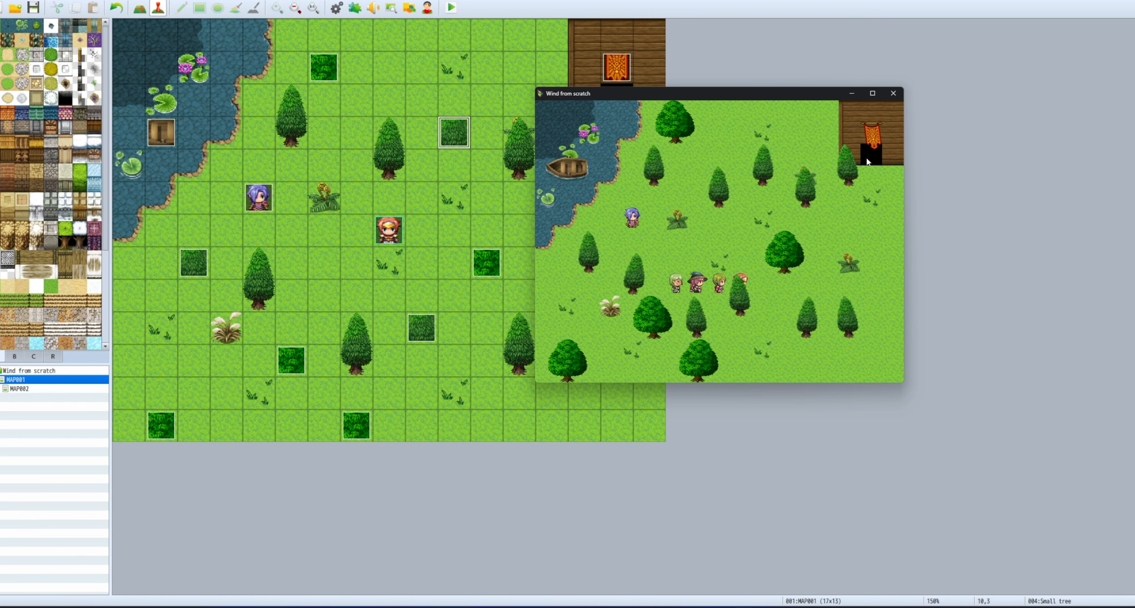
Maximize the playtest window and walk the party up from the bottom row.
left_click(873, 93)
left_click(512, 241)
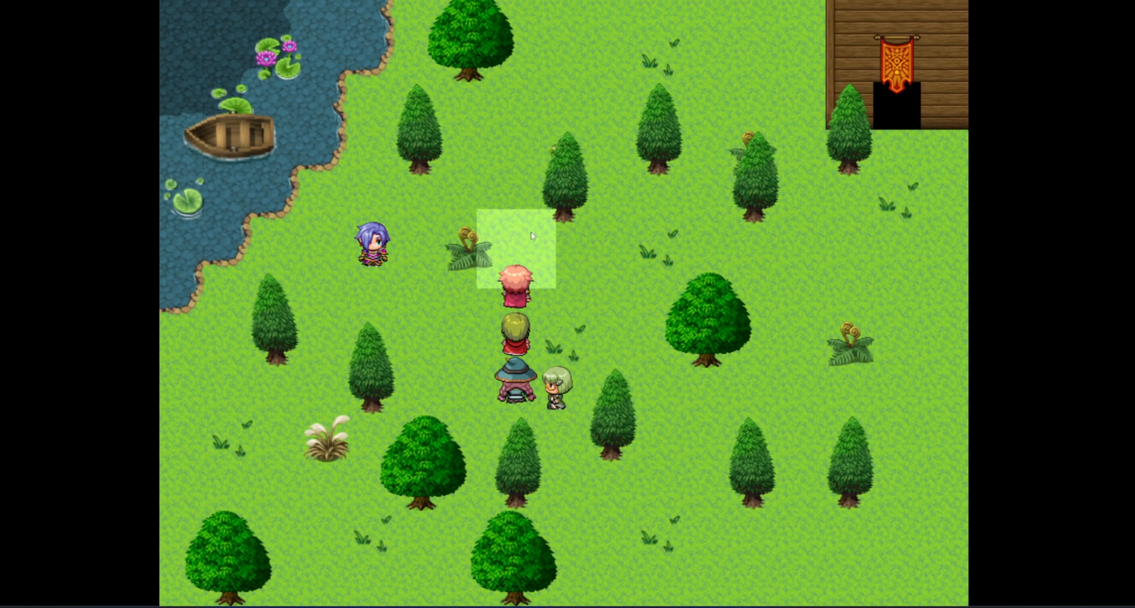
left_click(560, 169)
left_click(616, 208)
Walk the party left and down across the field, then up beside the fern.
left_click(513, 297)
left_click(471, 211)
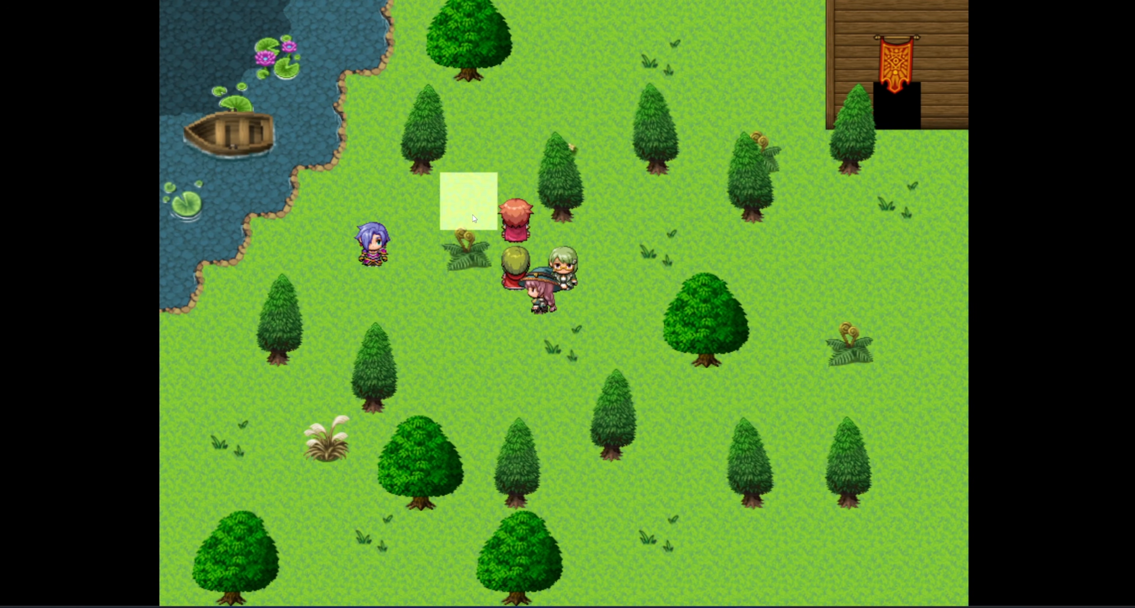
left_click(419, 251)
left_click(467, 298)
left_click(518, 295)
left_click(469, 341)
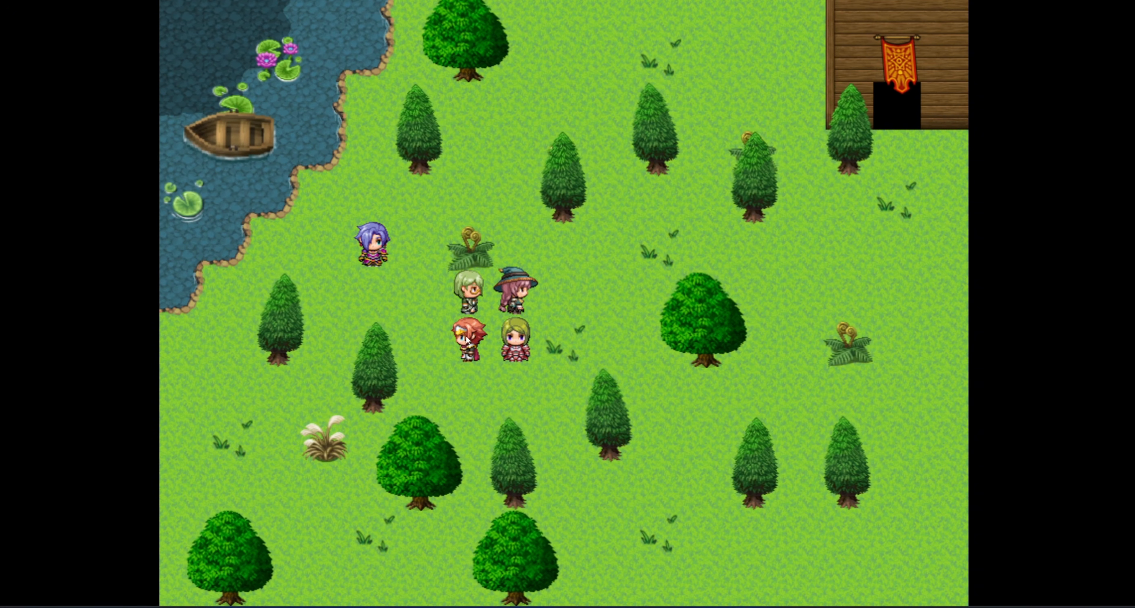
left_click(421, 250)
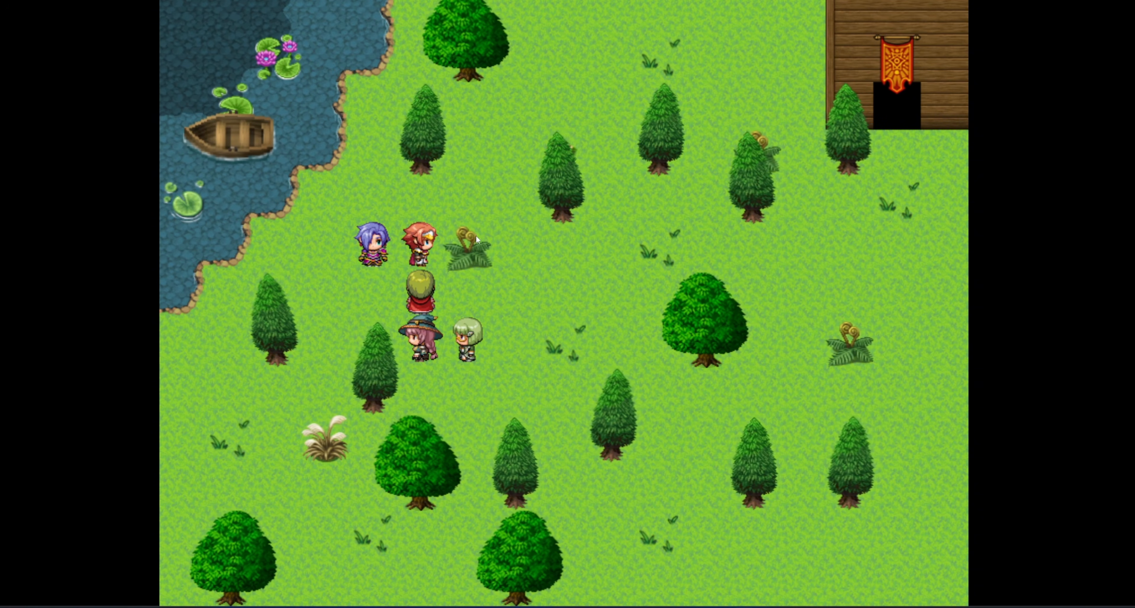
Walk the party right around the fern, then up around the tree to the right.
left_click(513, 244)
left_click(565, 258)
left_click(593, 292)
left_click(497, 304)
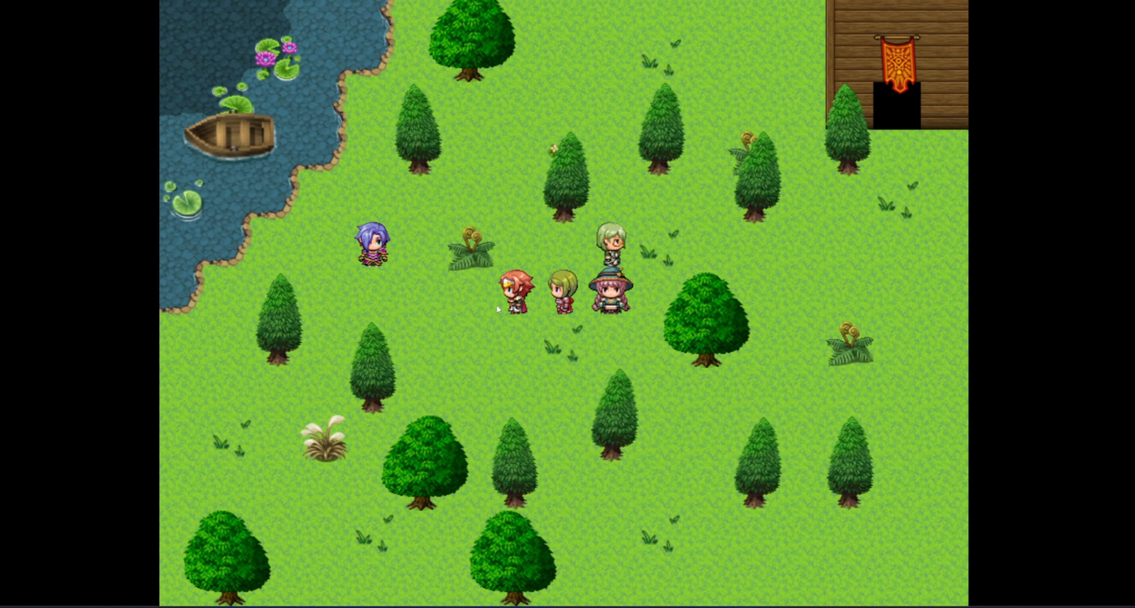
left_click(484, 260)
left_click(511, 160)
left_click(656, 218)
Run the party down and right below the round tree, then back to the fern.
left_click(610, 286)
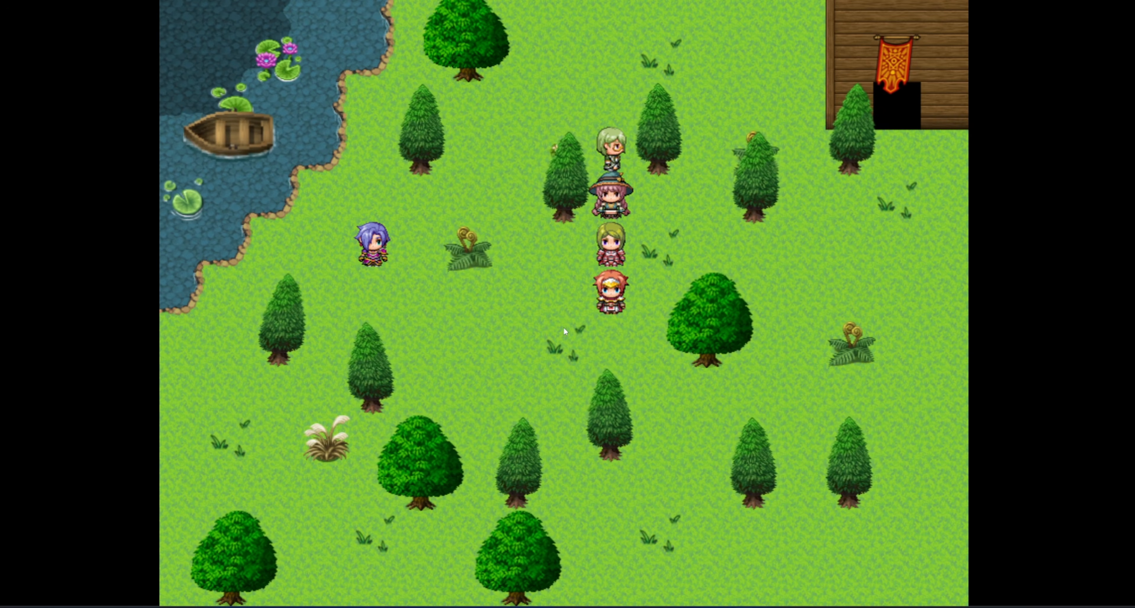
left_click(469, 296)
left_click(516, 343)
left_click(563, 390)
left_click(739, 373)
left_click(705, 251)
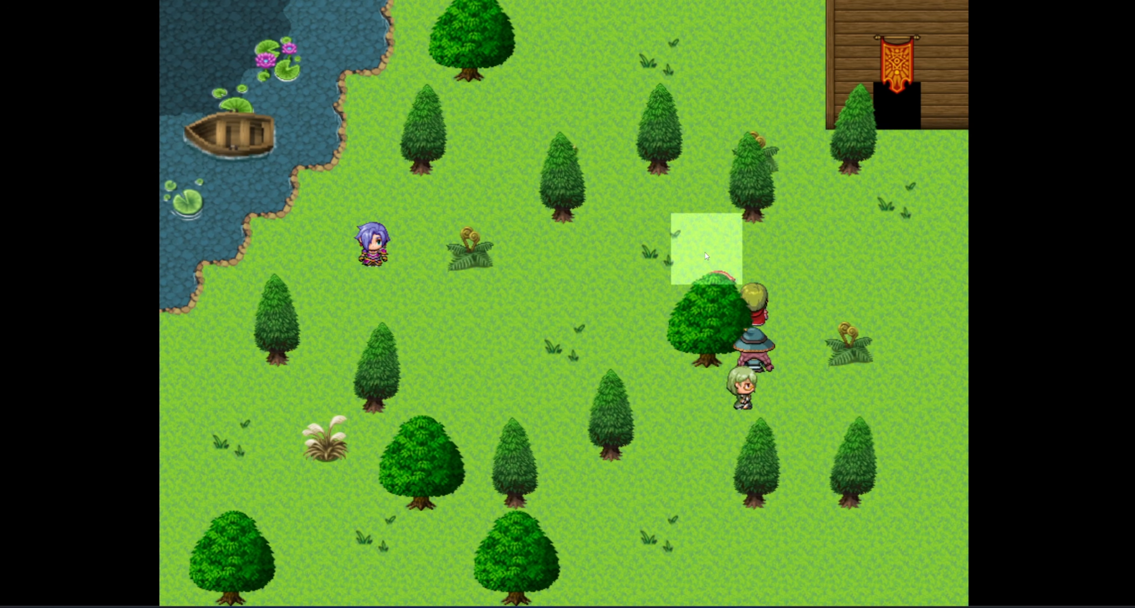
left_click(468, 294)
Line the party up in one row facing the purple-haired villager by the pond.
left_click(560, 196)
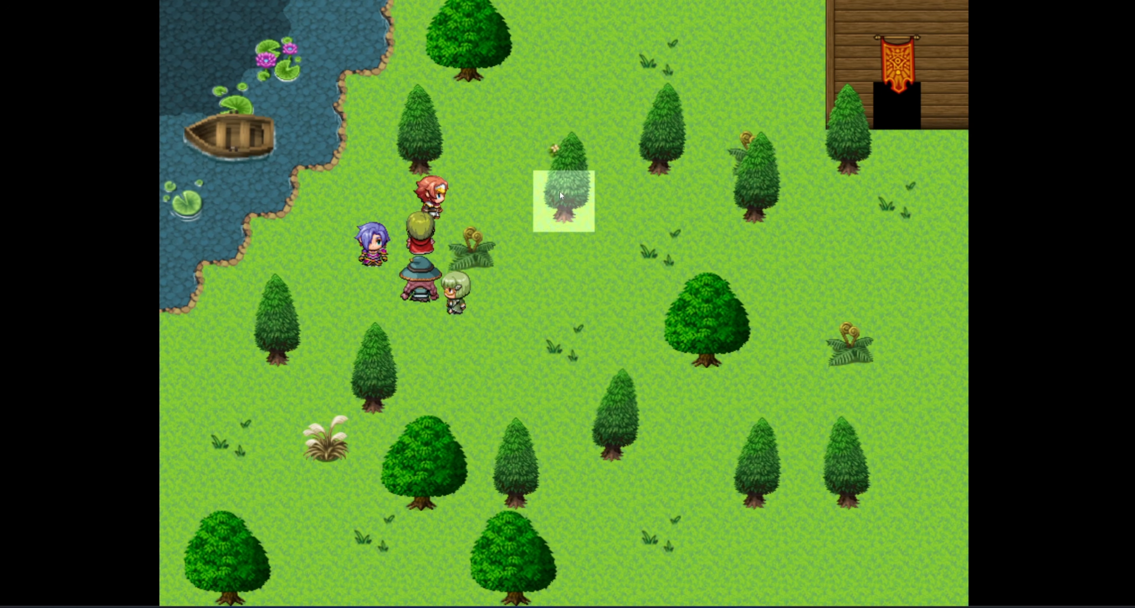
left_click(512, 295)
left_click(613, 304)
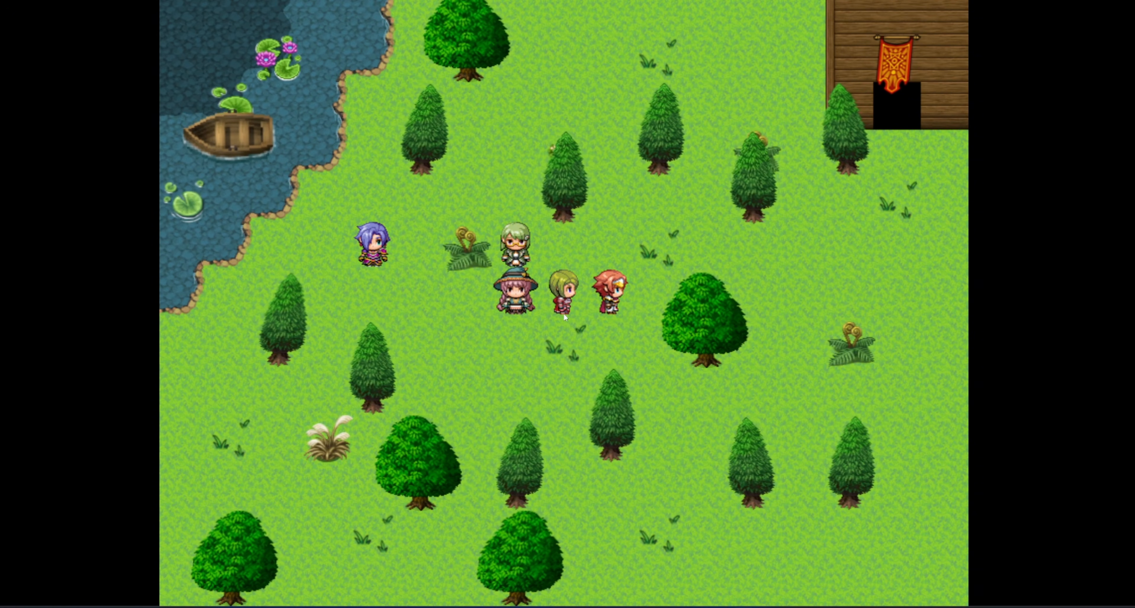
left_click(469, 294)
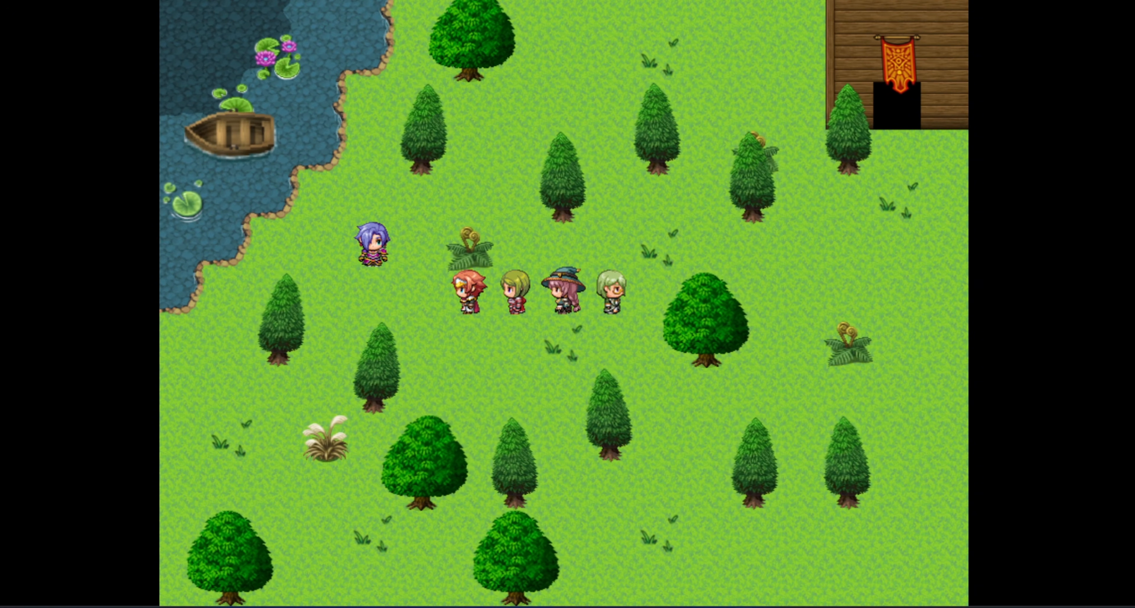